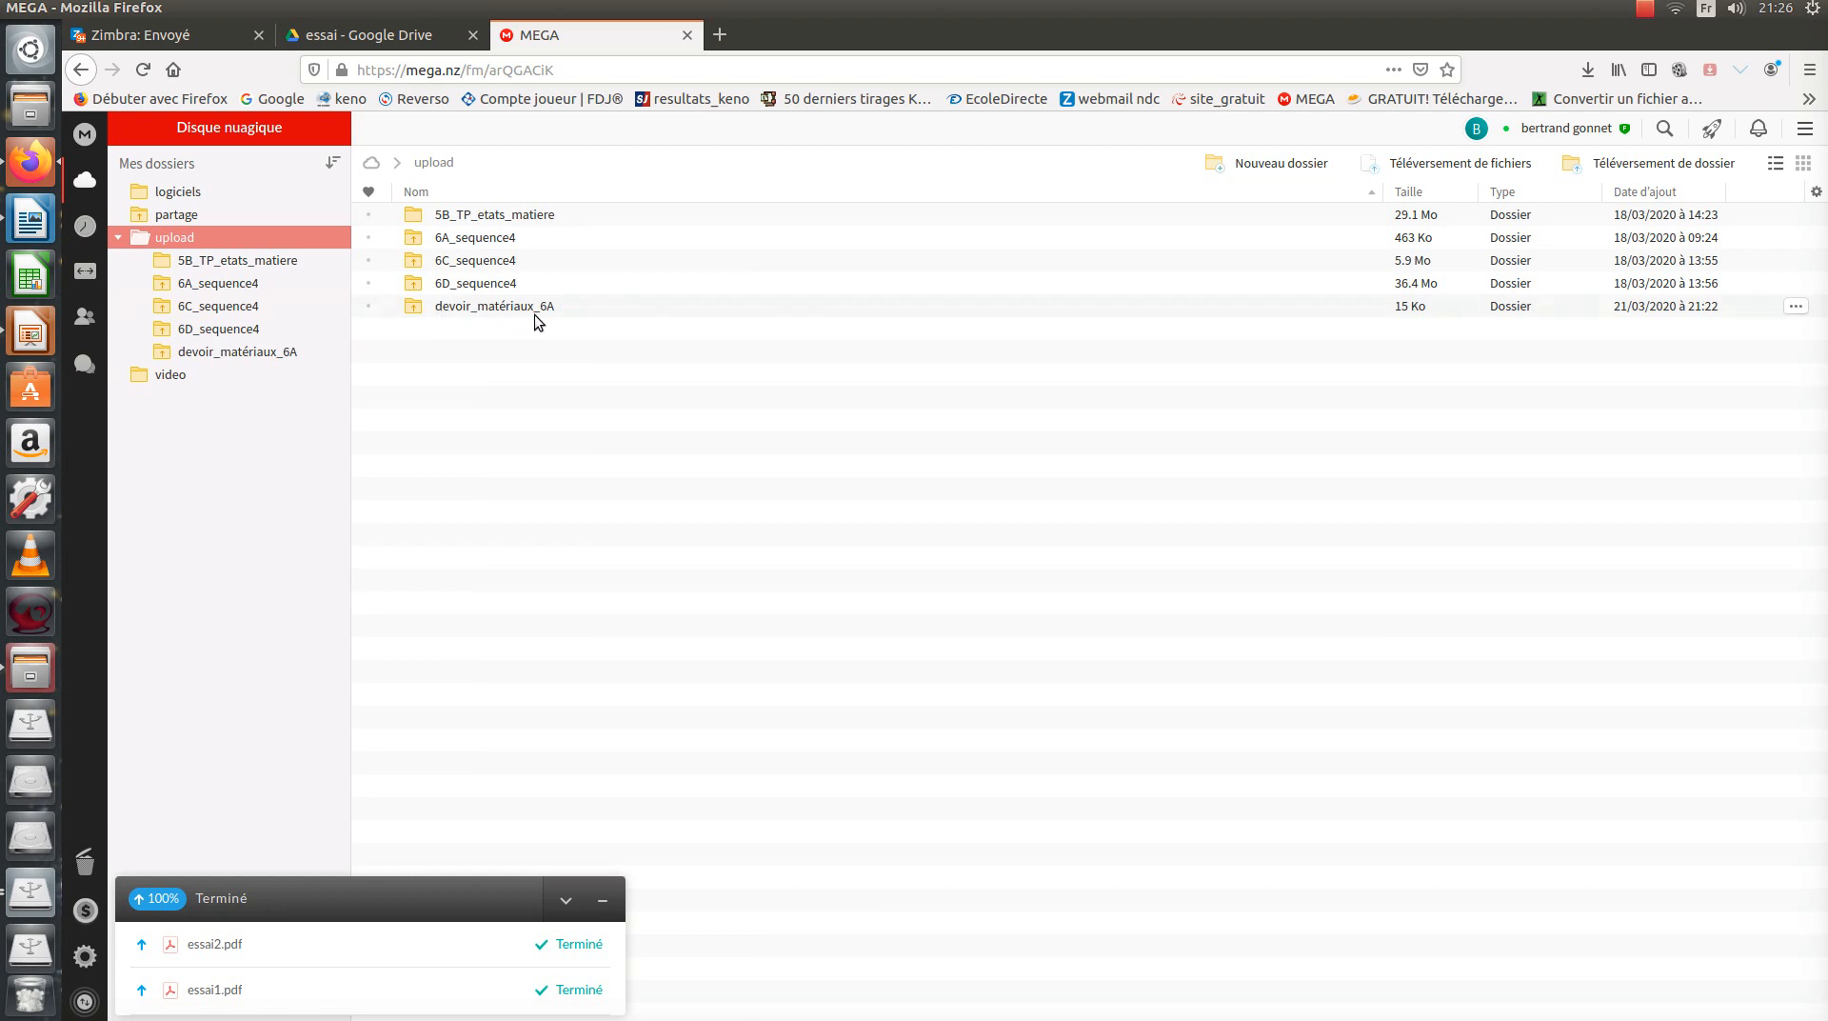
Open the devoir_matériaux_6A folder in MEGA and select essai1.pdf inside it.
left_click(458, 309)
double_click(457, 307)
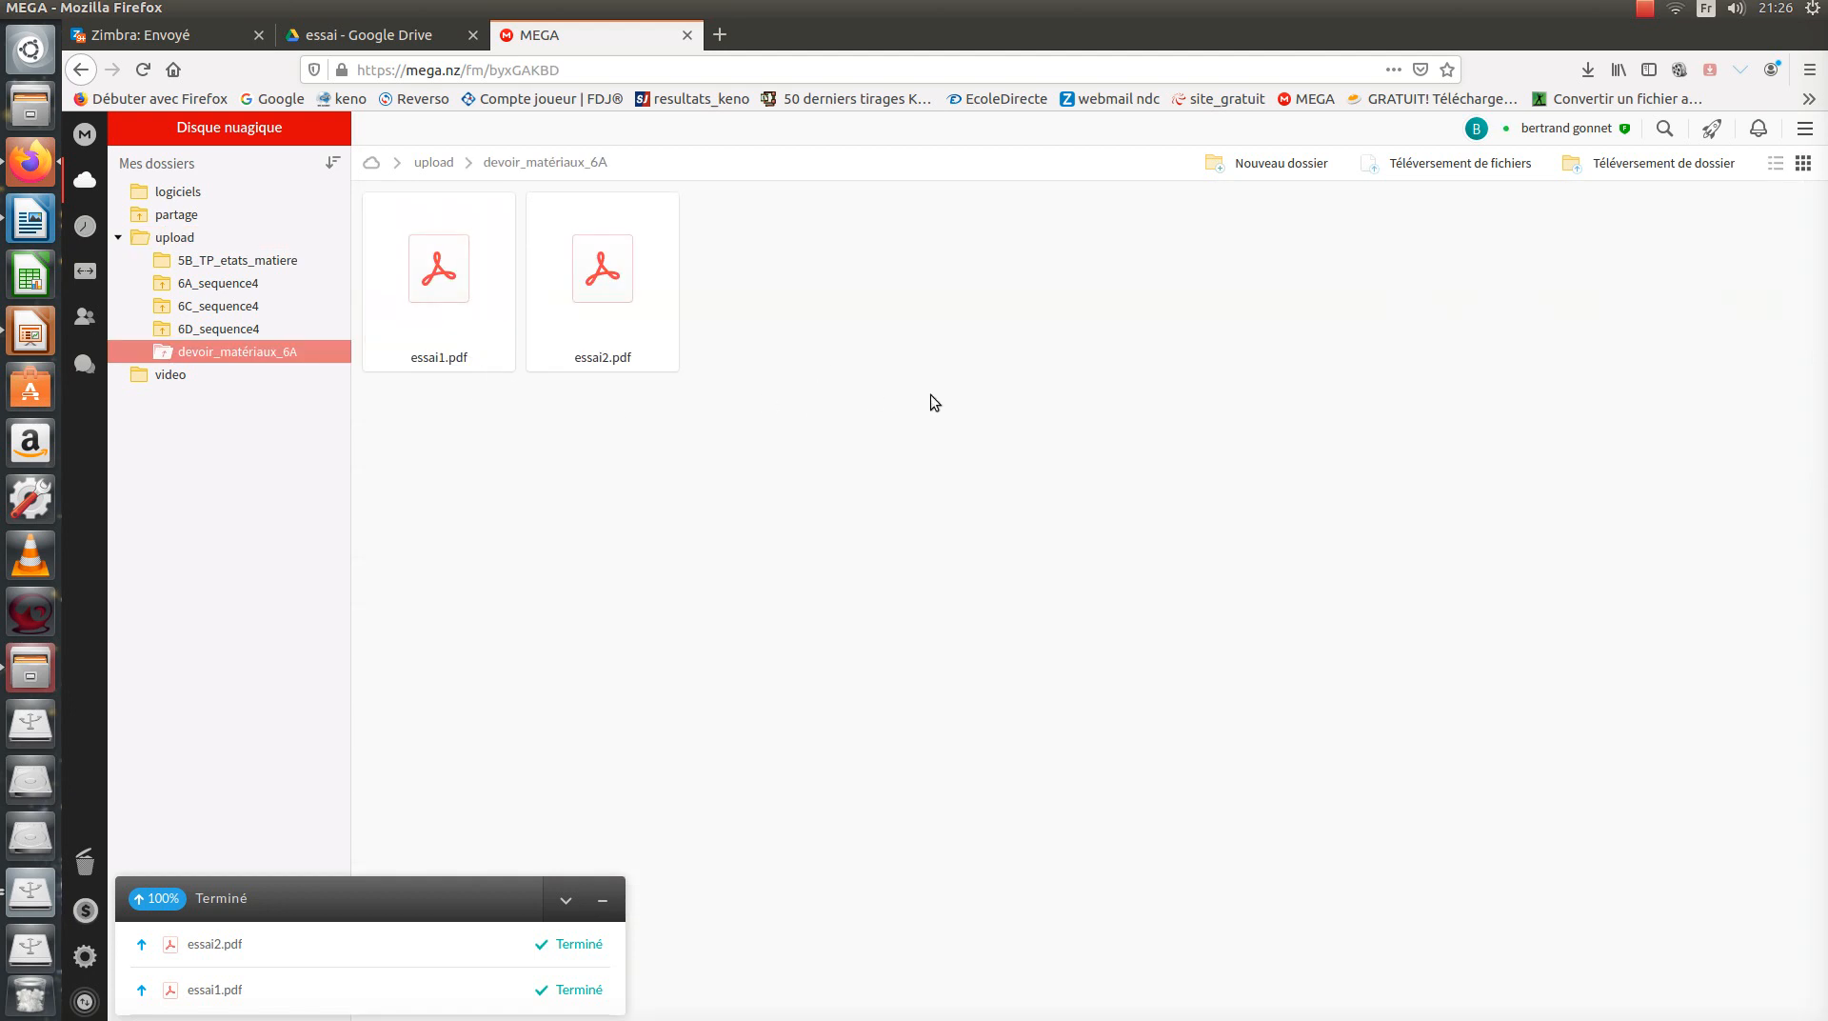
left_click(437, 329)
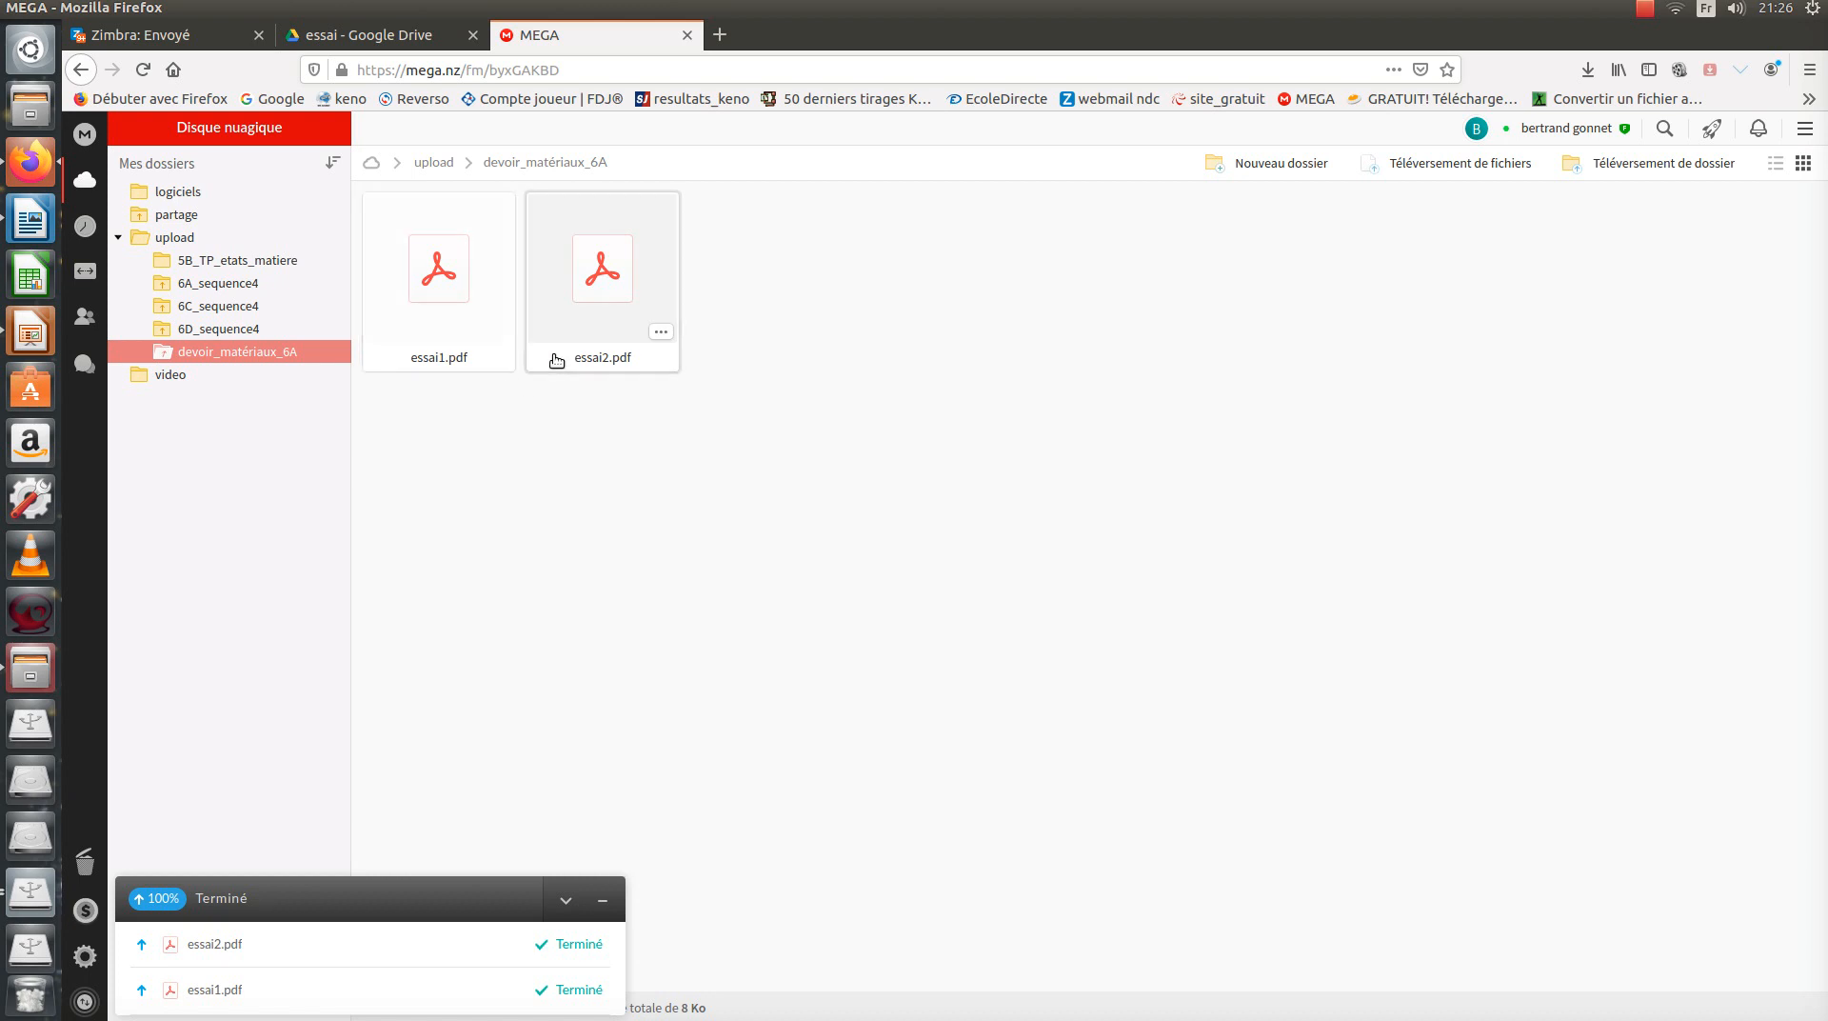
Rename essai1.pdf to c_essai1.pdf using the Renommer action.
right_click(453, 340)
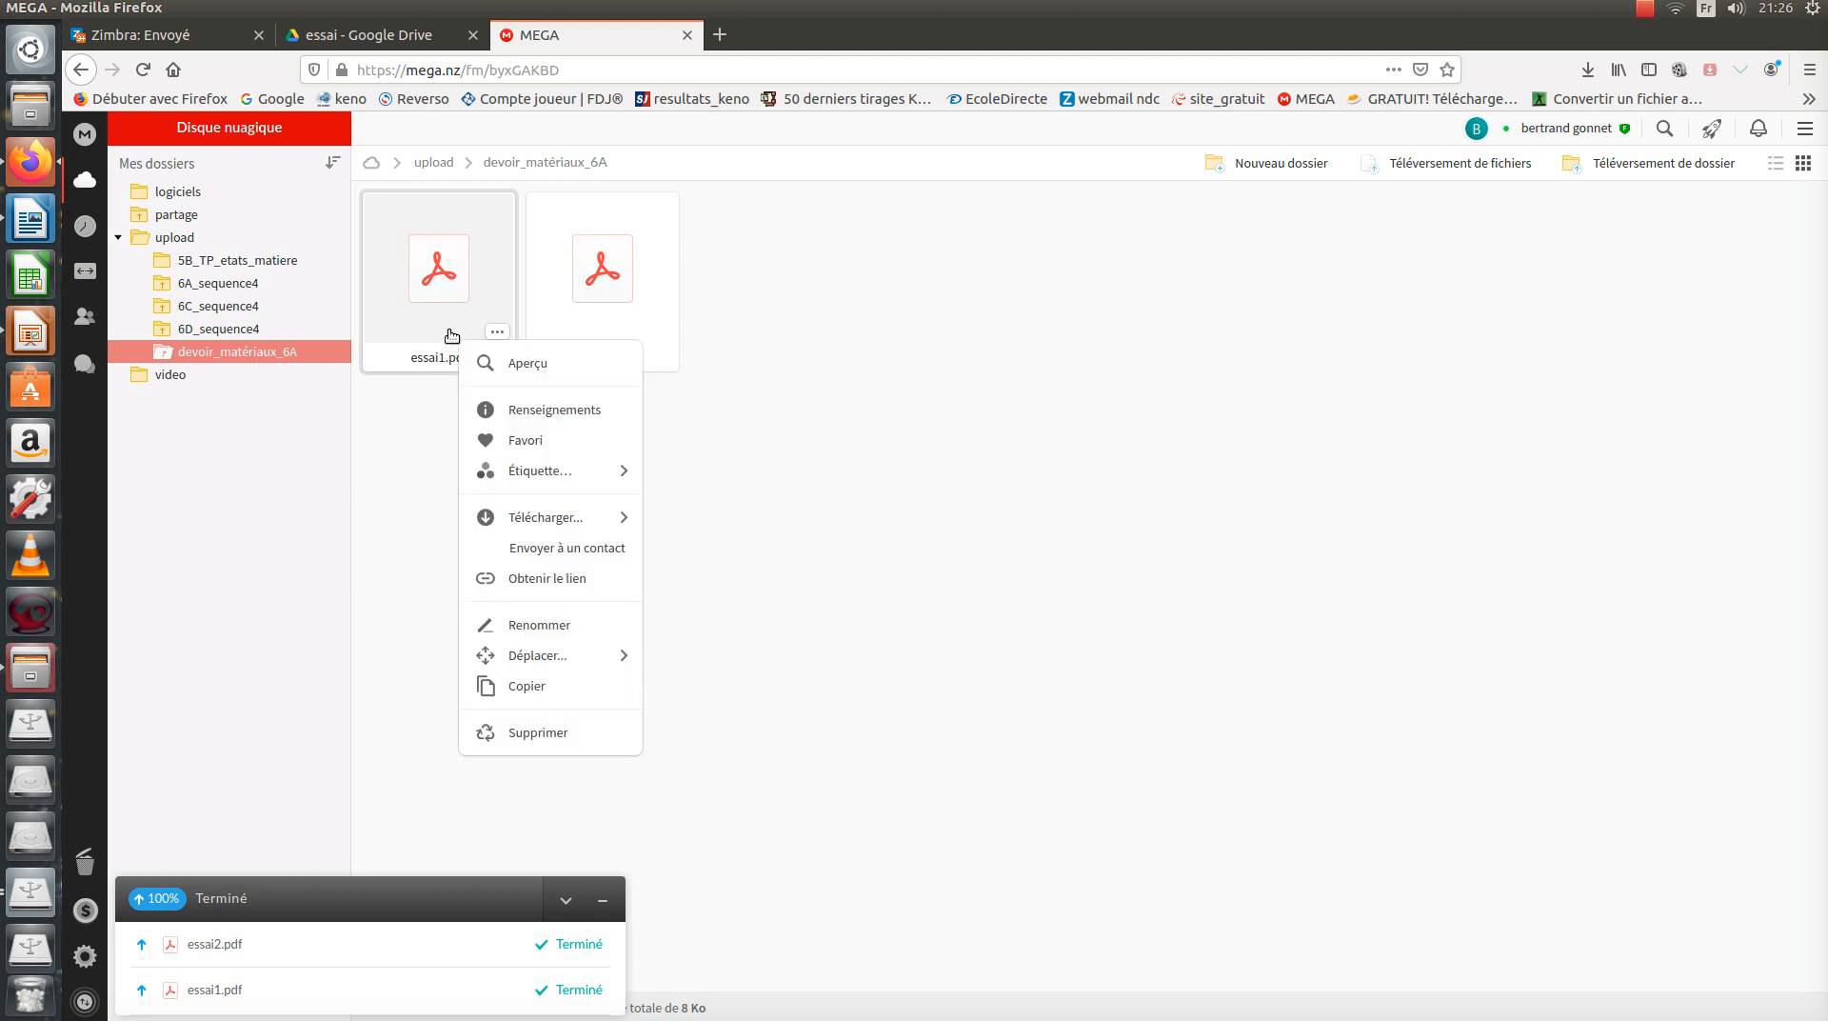
left_click(553, 624)
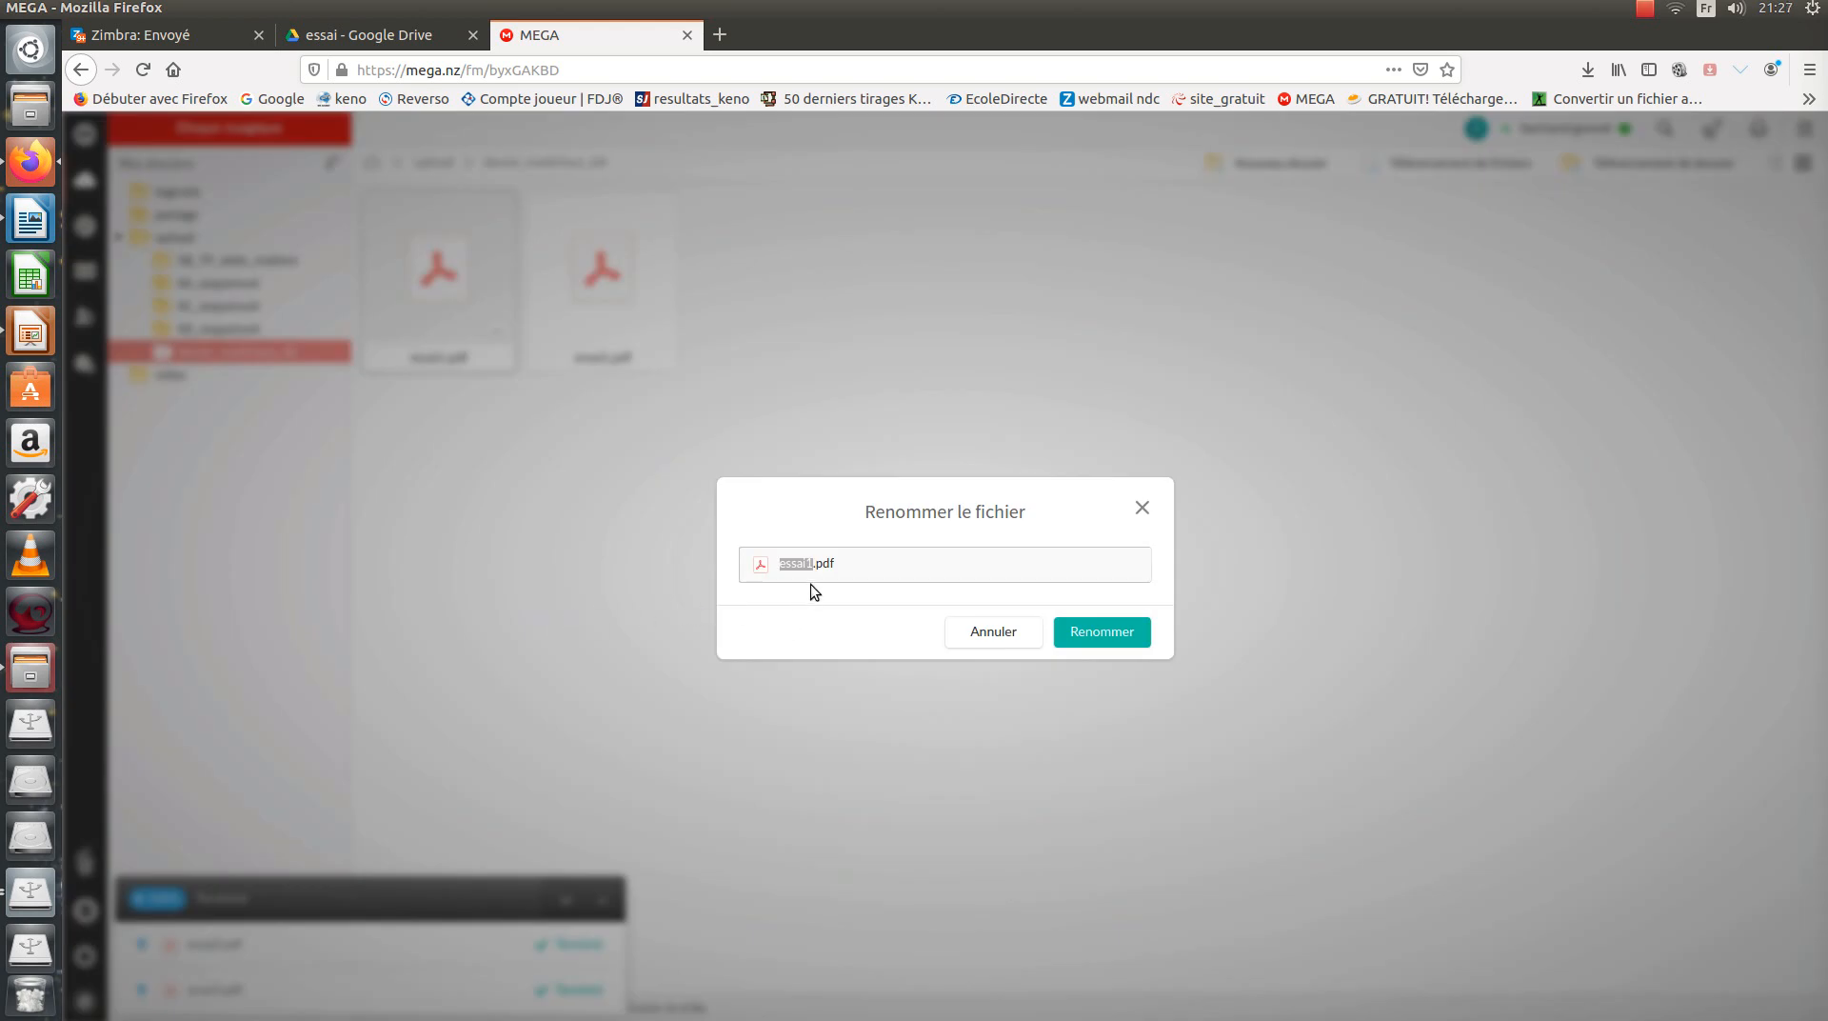
left_click(782, 578)
left_click(1106, 636)
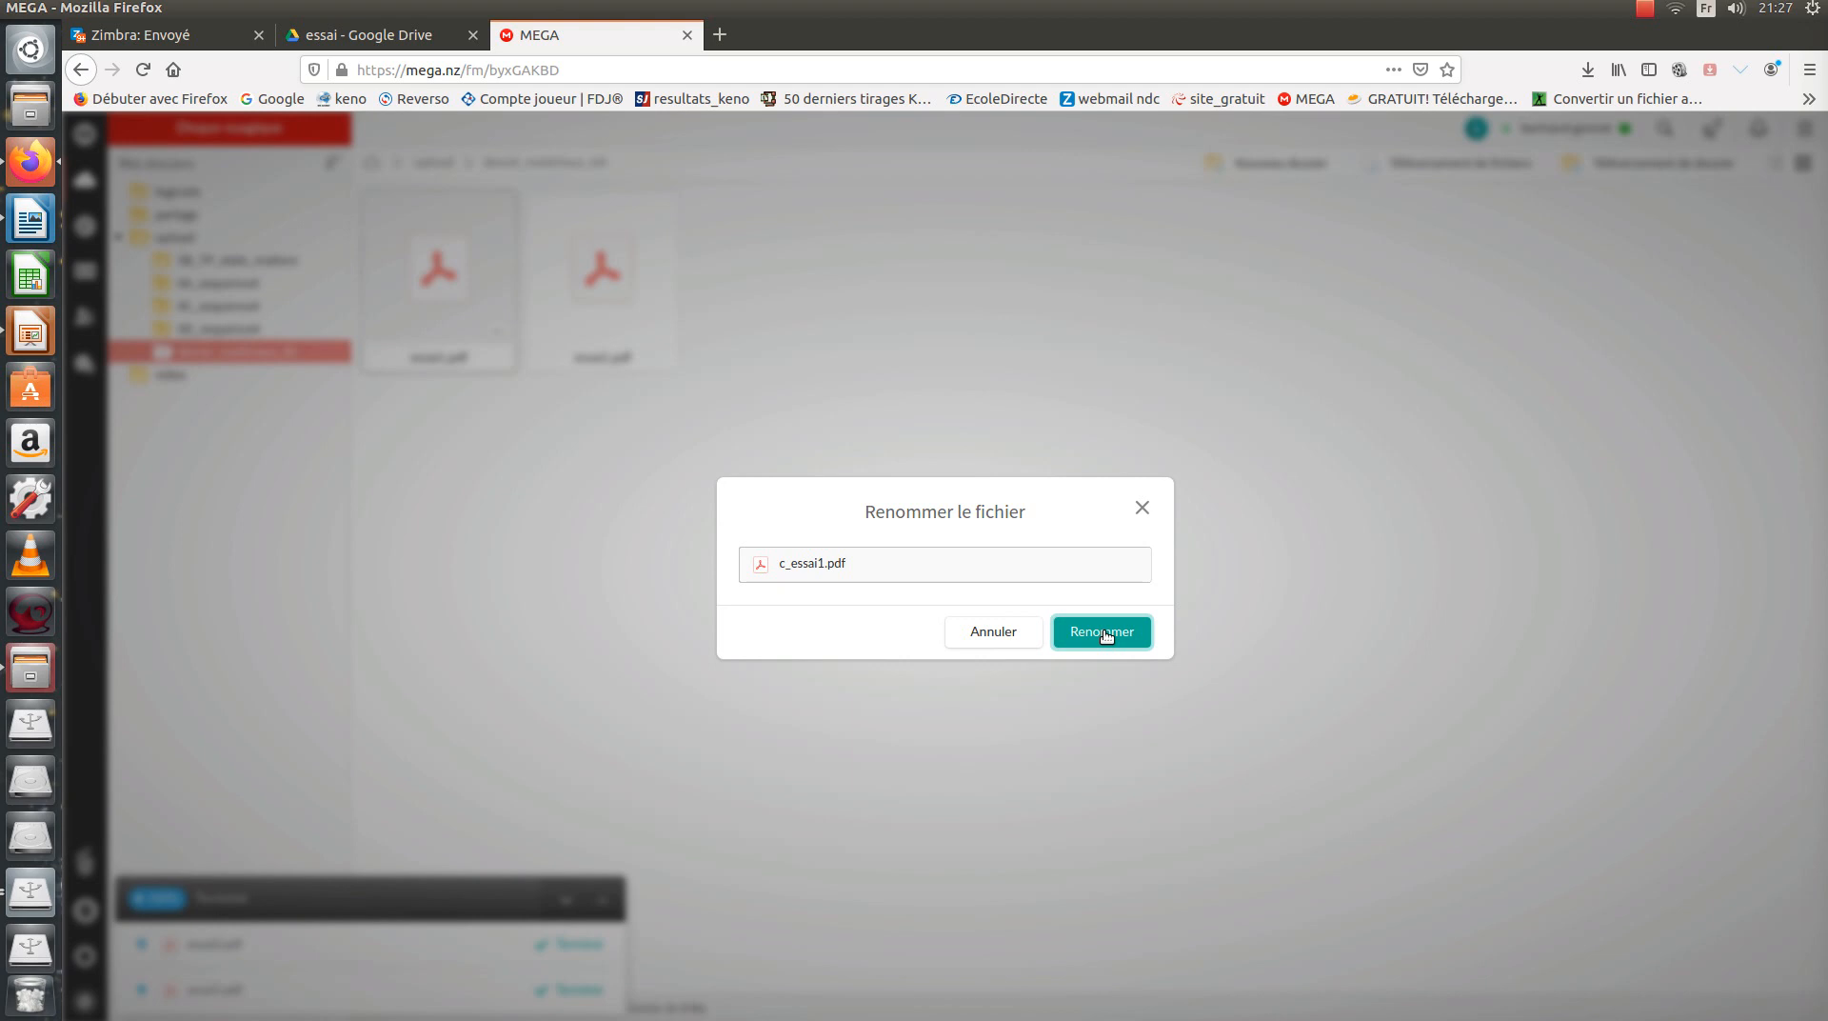
left_click(1106, 635)
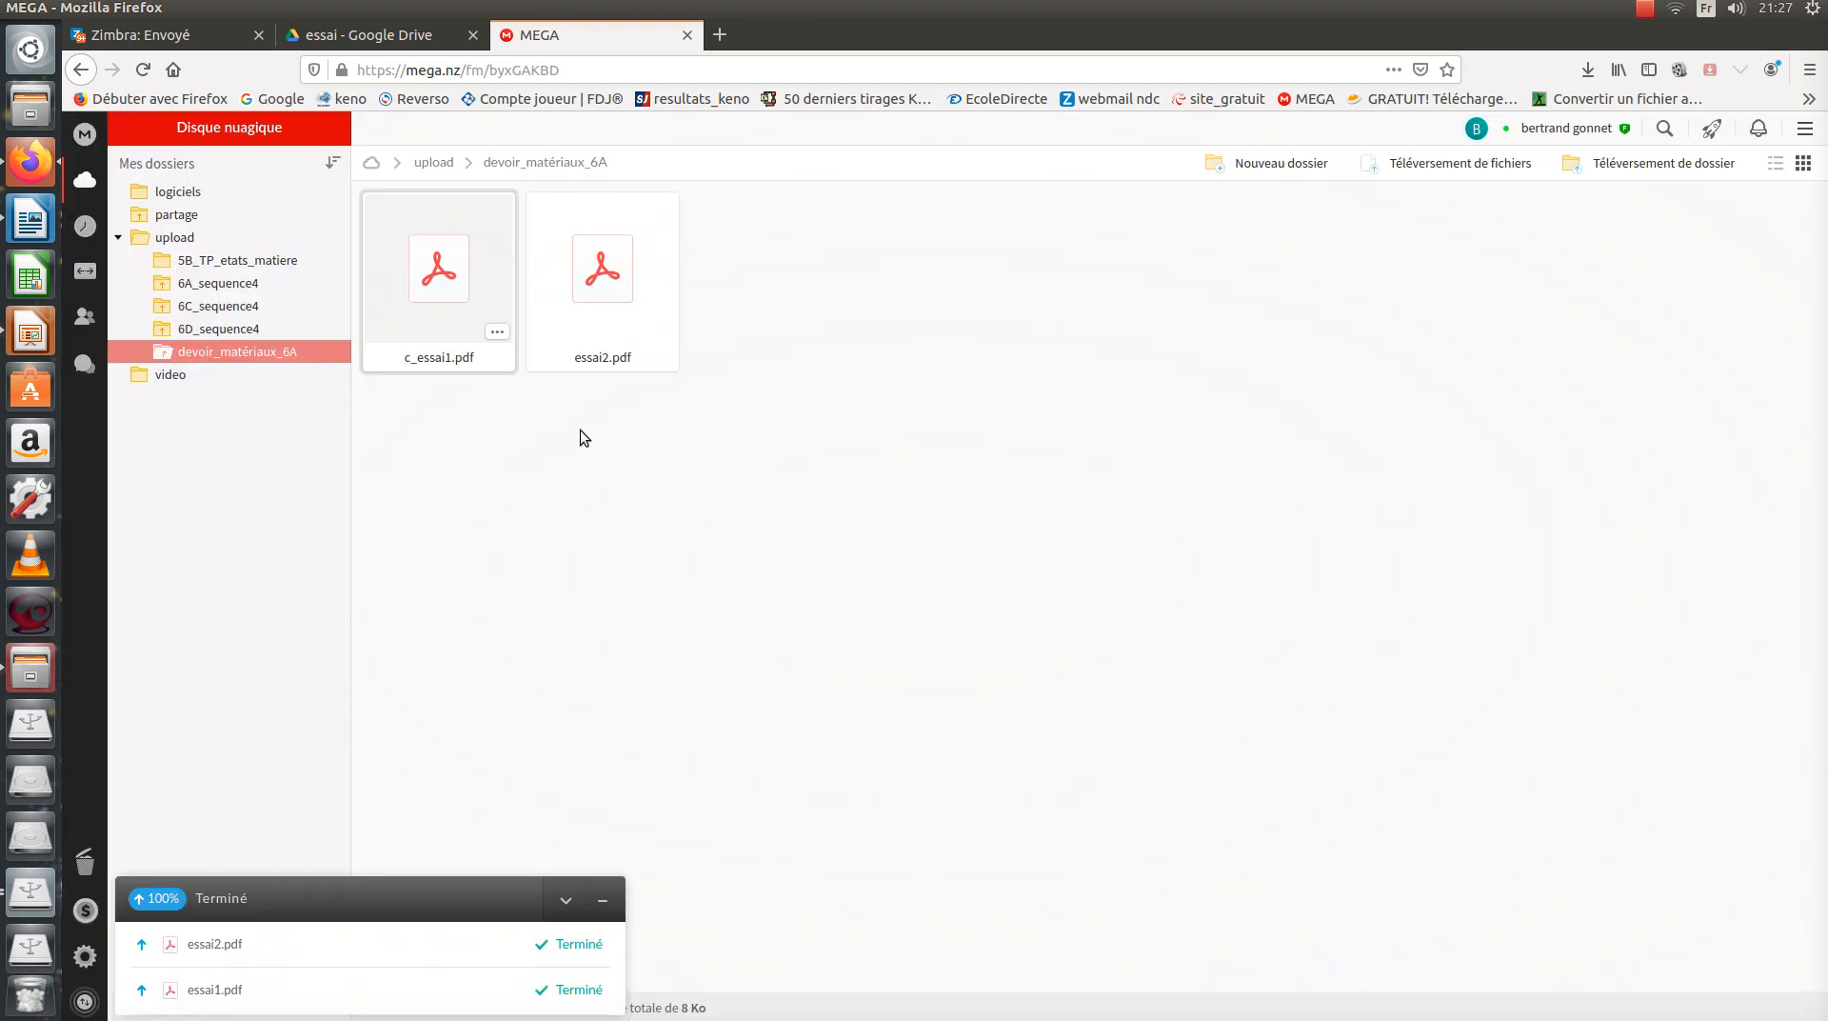
Download c_essai1.pdf with Enregistrer le fichier and show Firefox's recent downloads list.
right_click(461, 319)
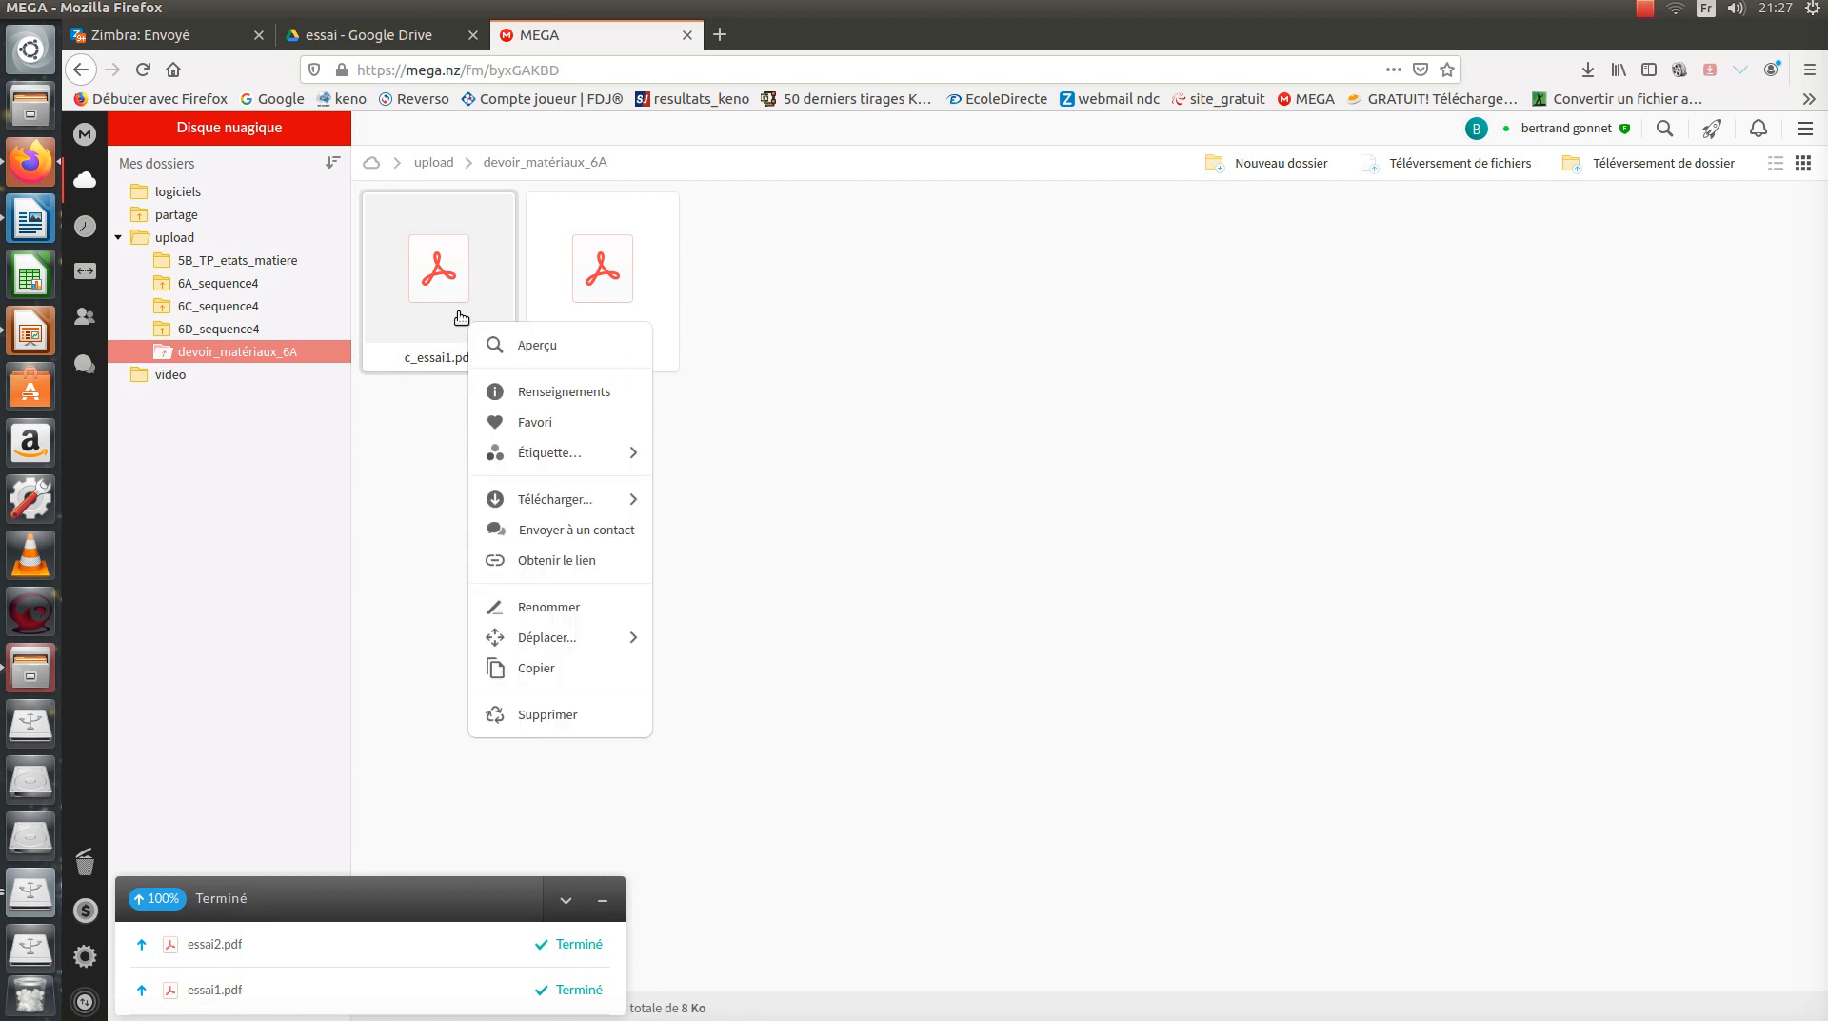
mouse_move(547, 455)
left_click(548, 498)
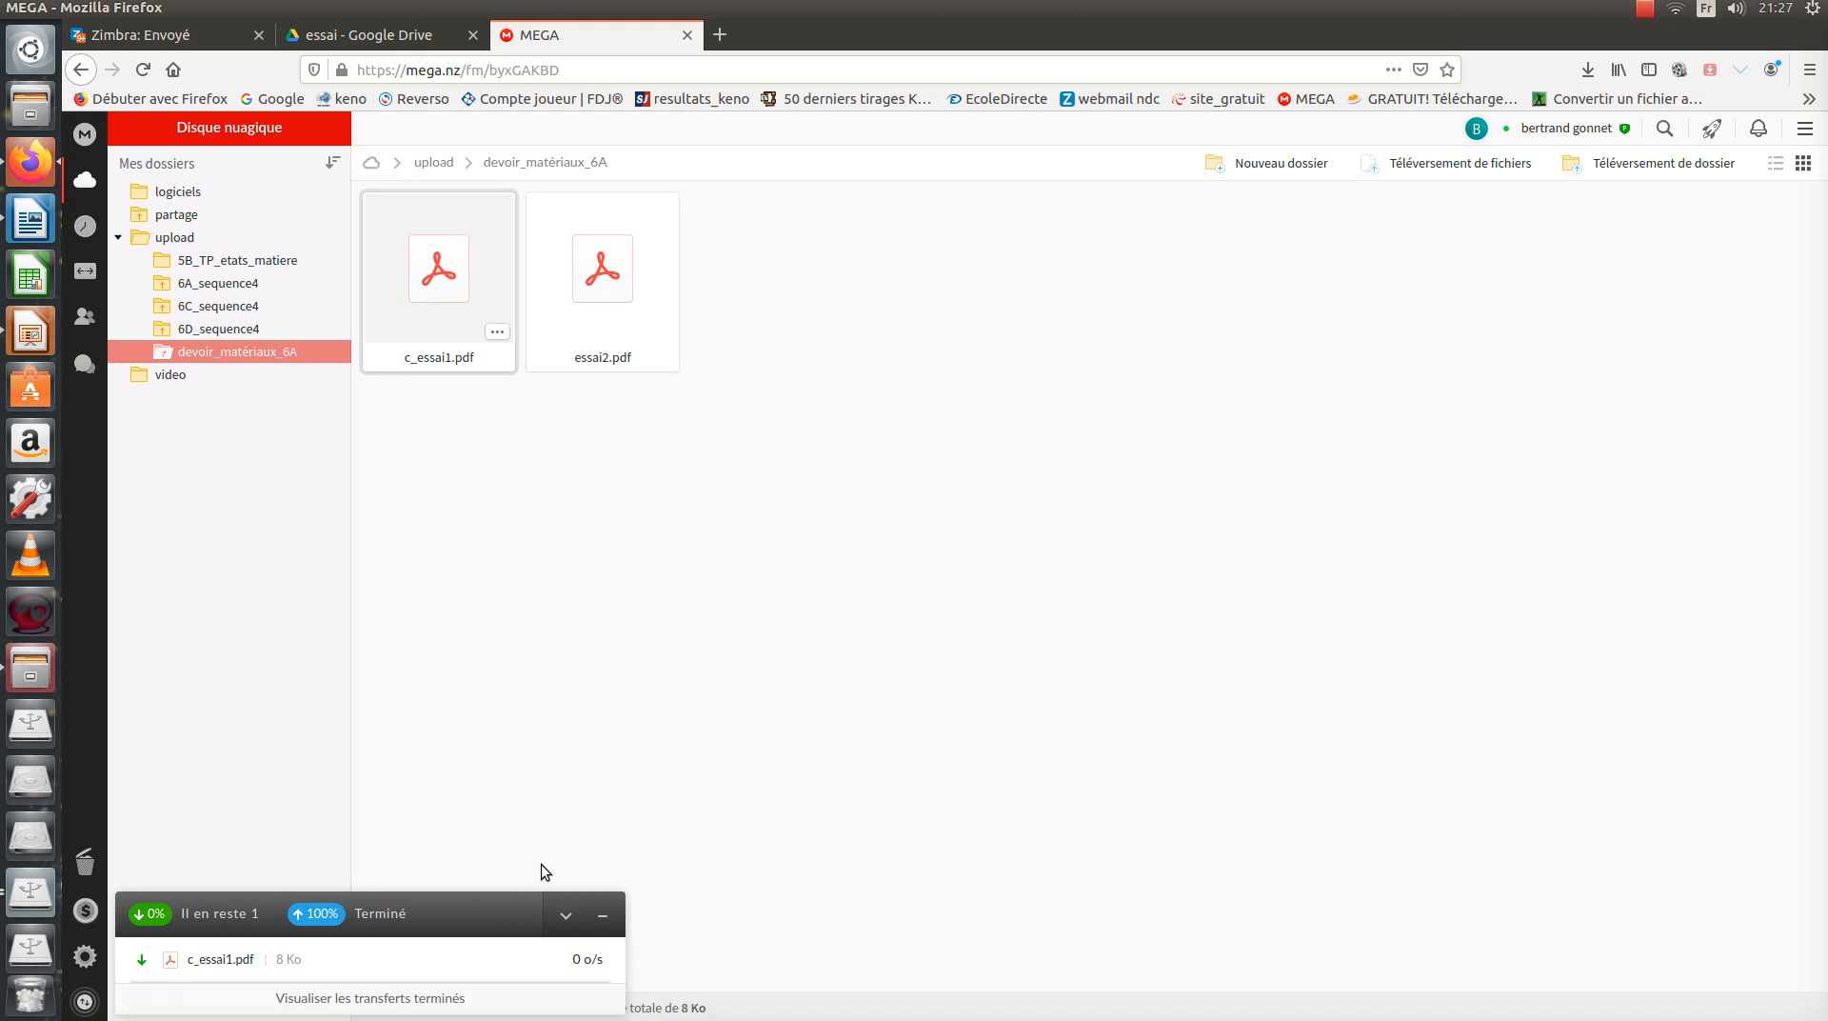
mouse_move(396, 968)
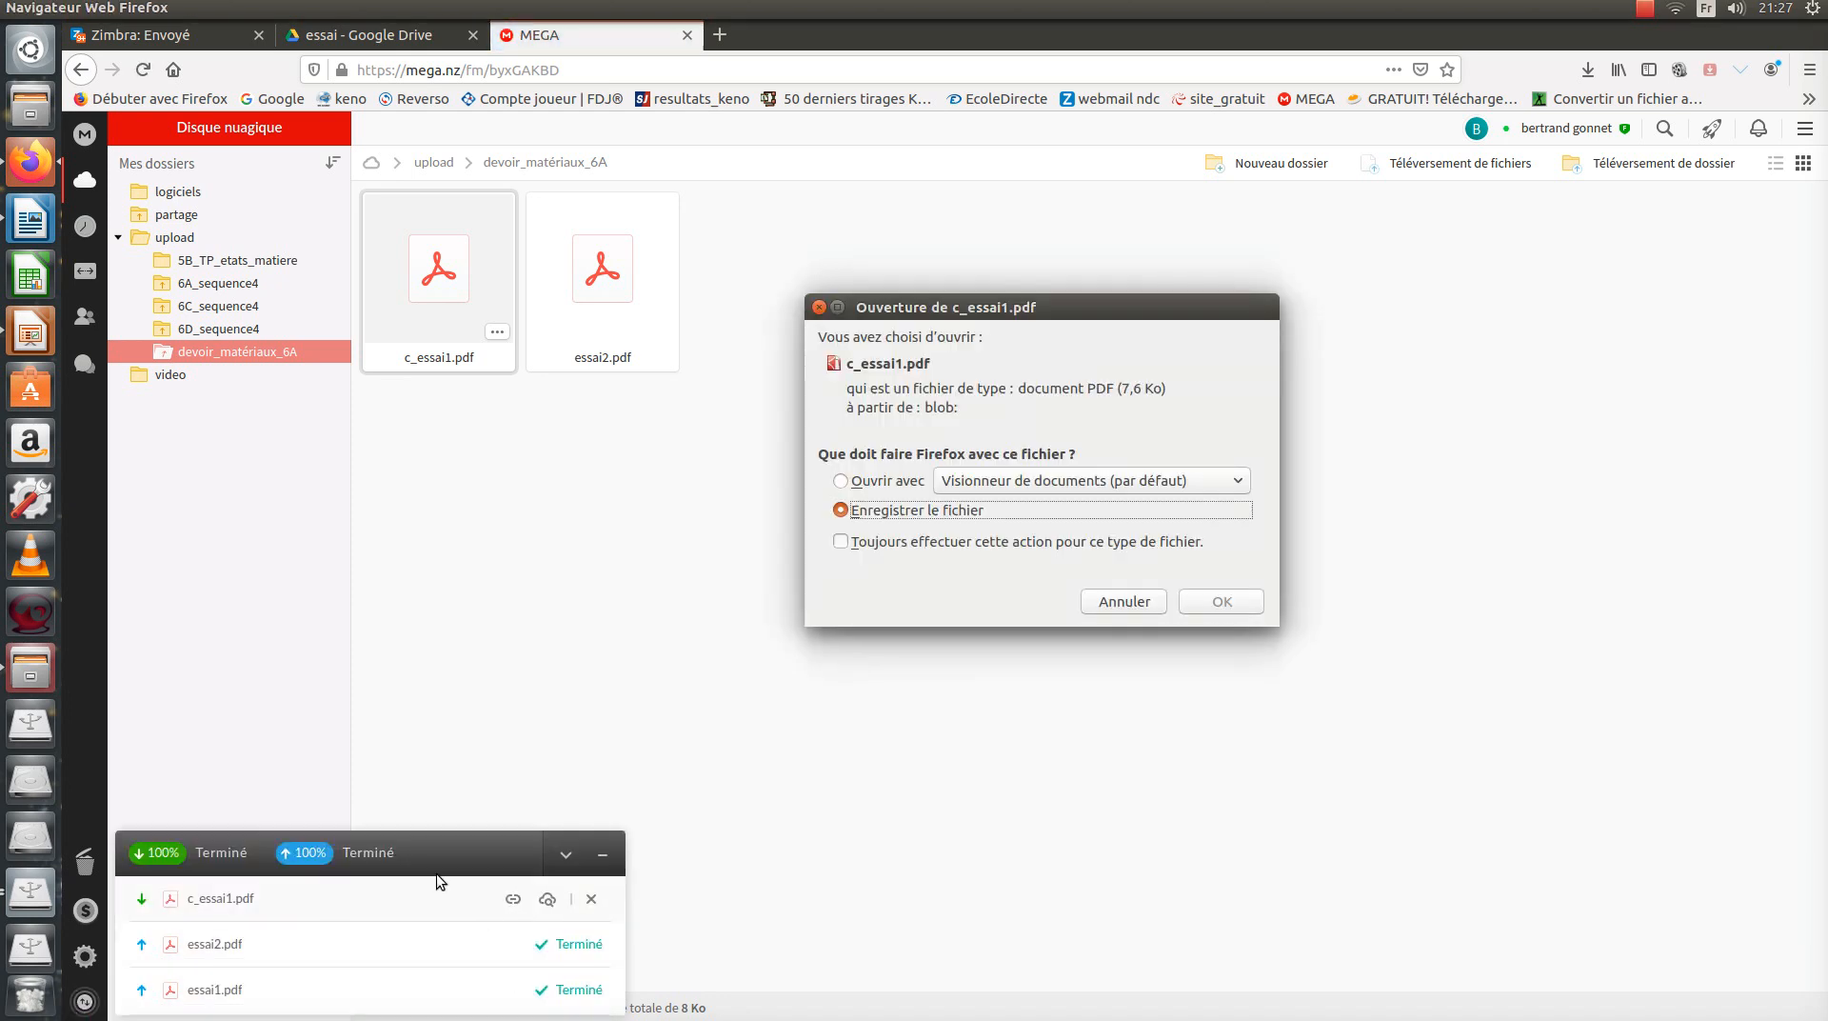
left_click(859, 481)
left_click(893, 515)
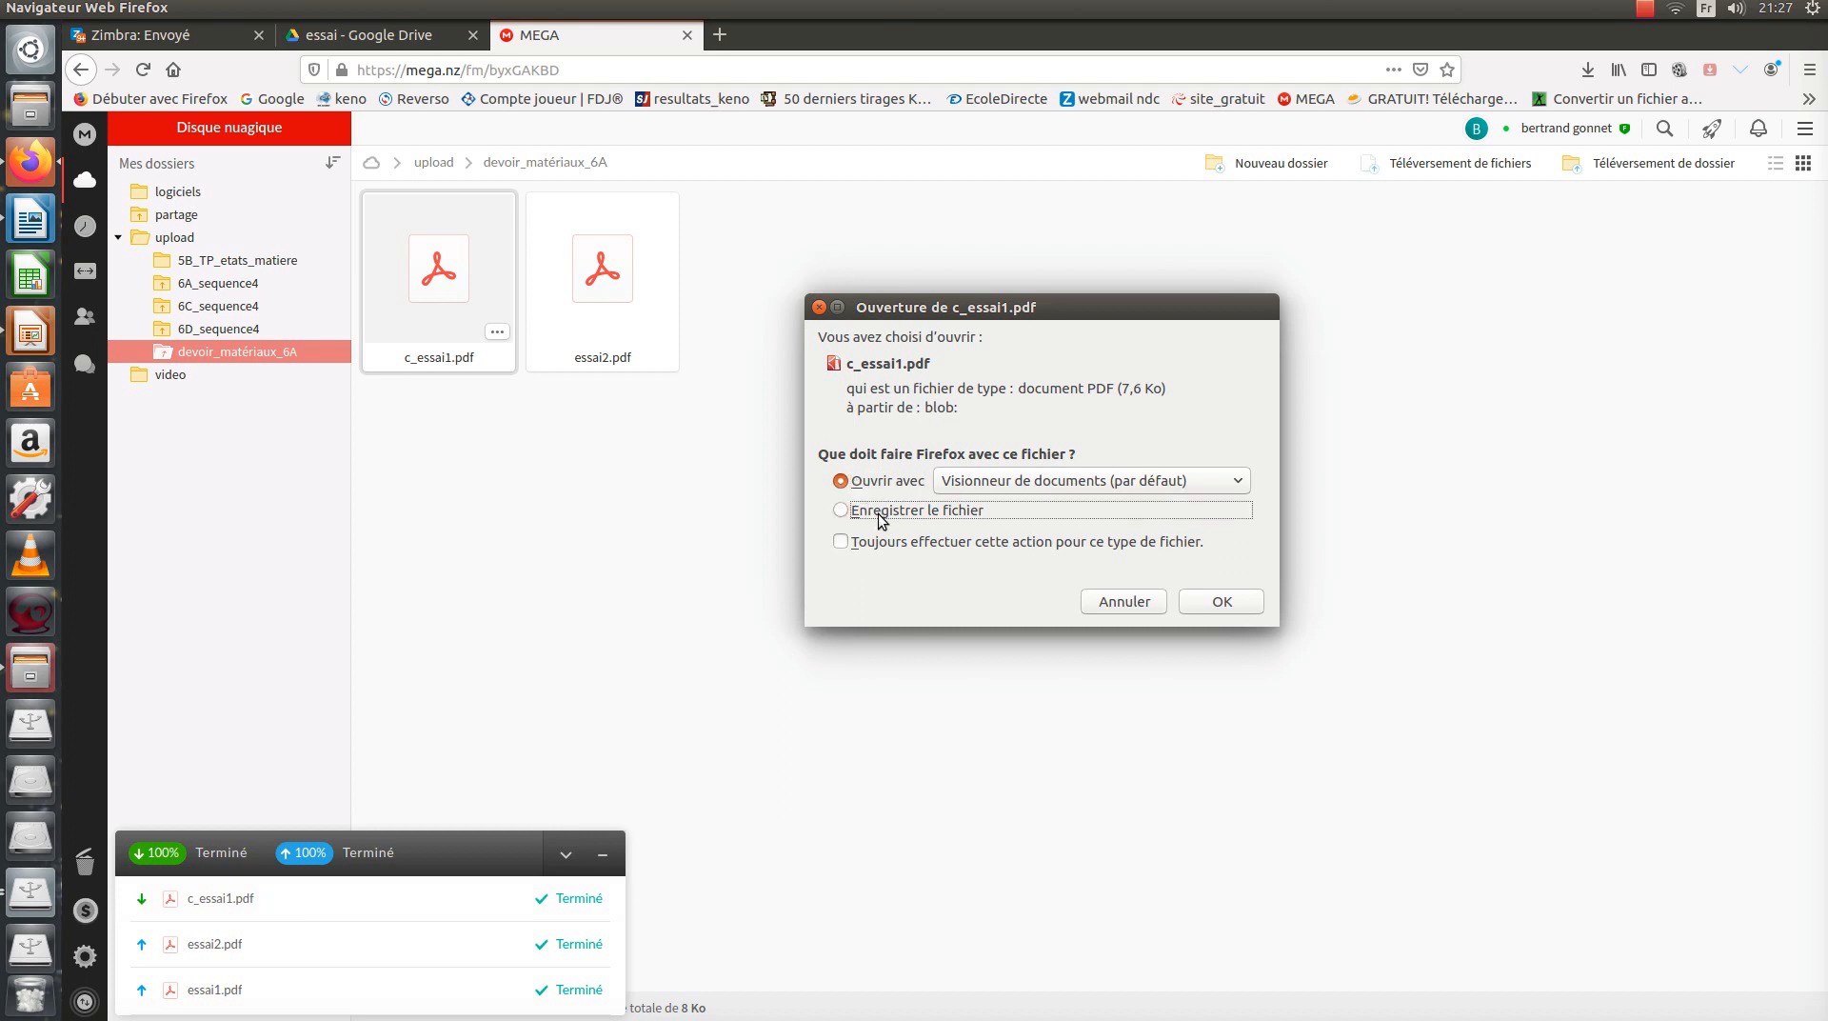
left_click(1211, 608)
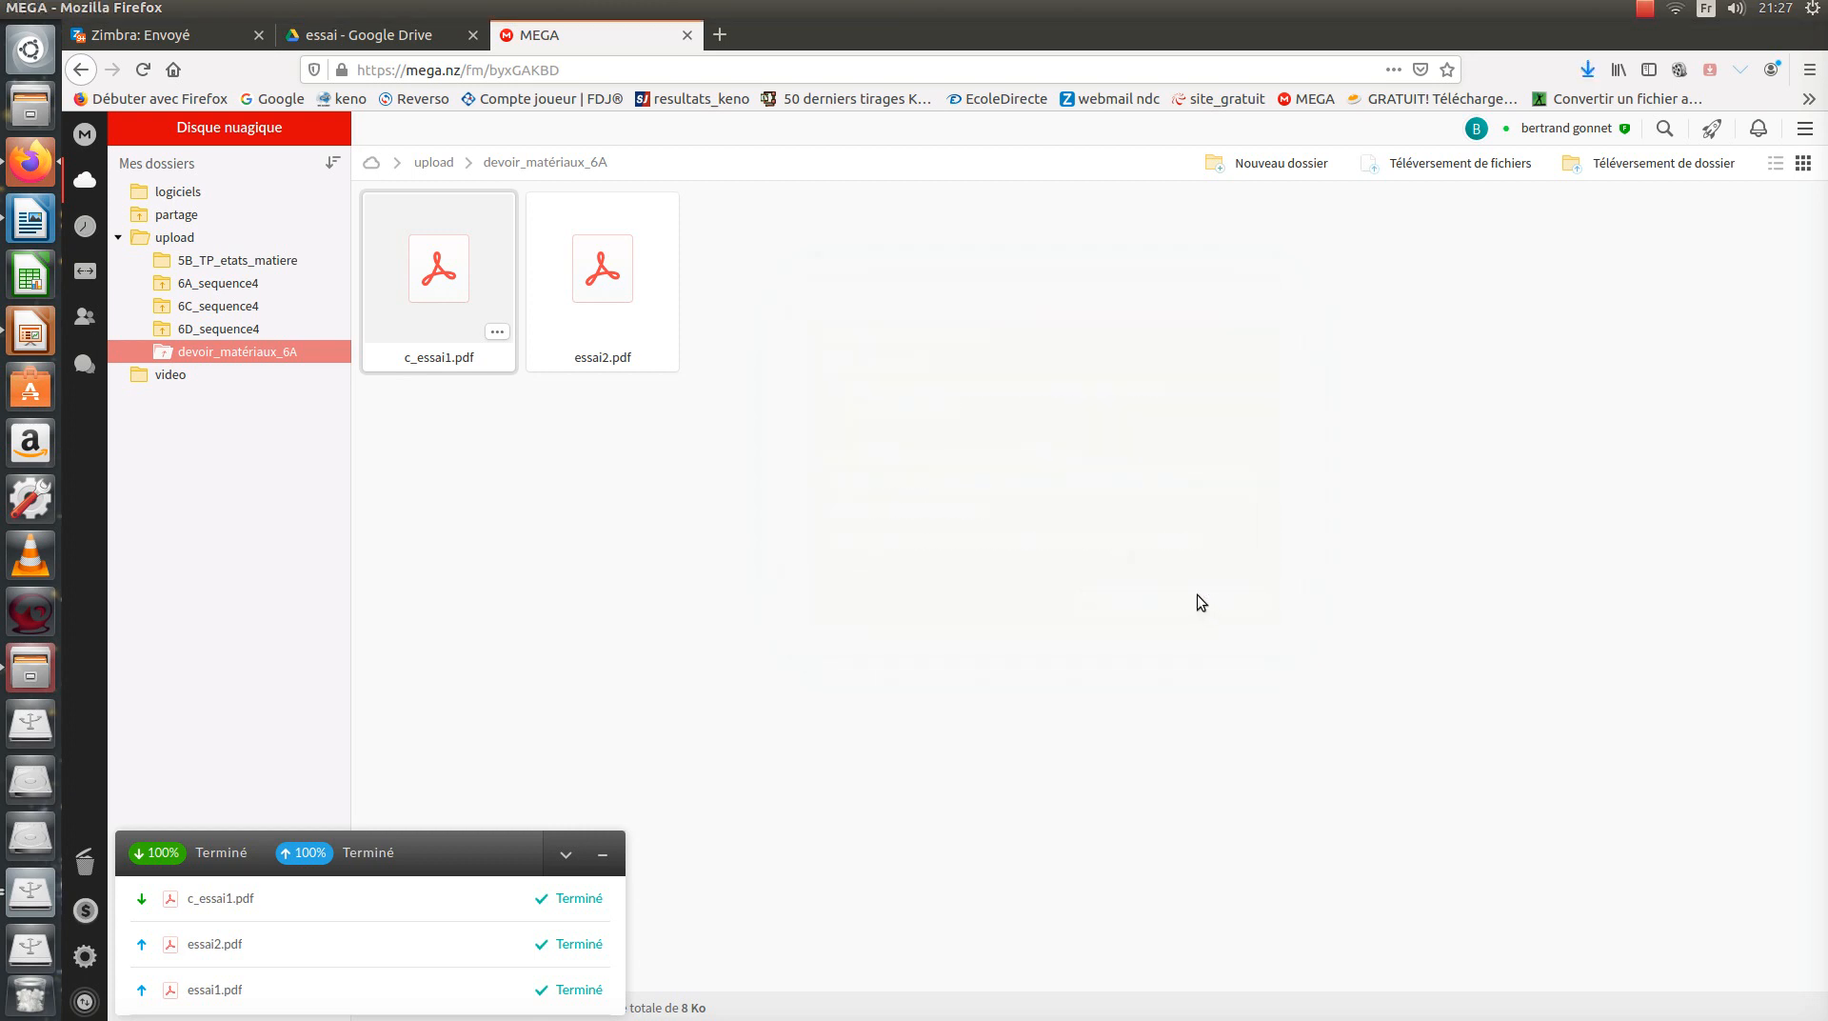
left_click(1586, 70)
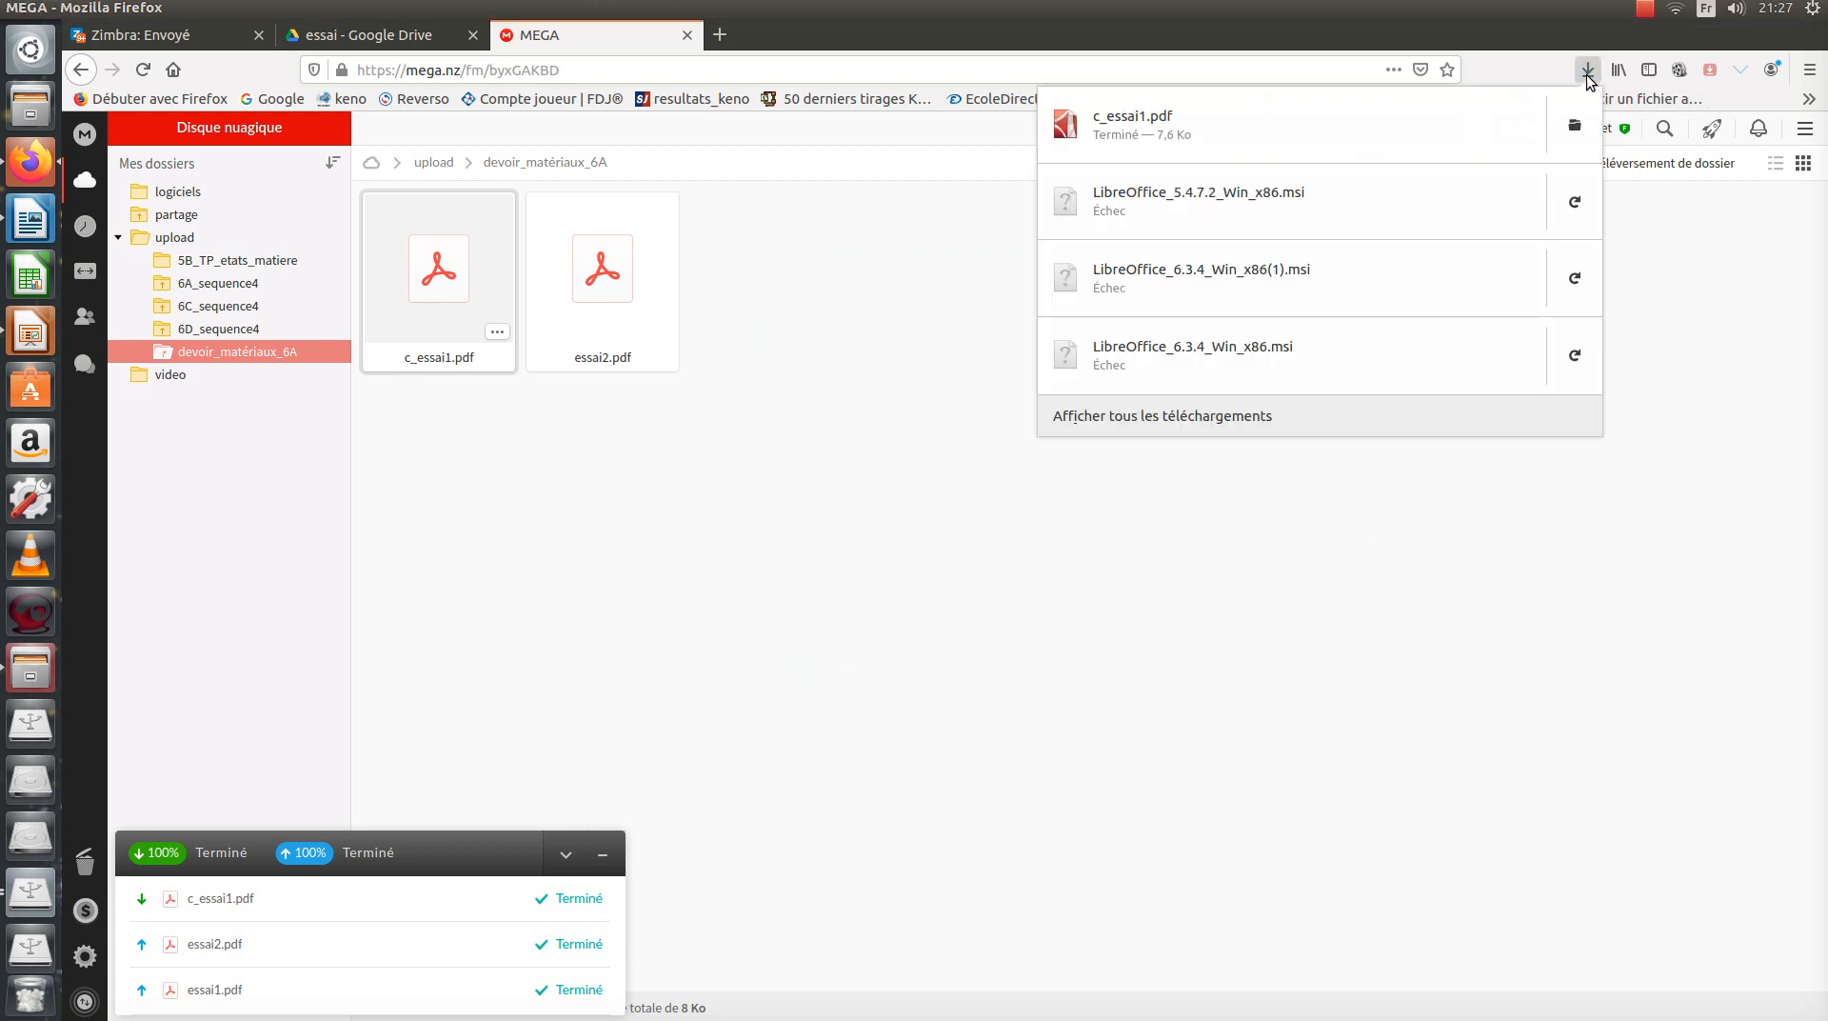
Preview the downloaded c_essai1.pdf, then open its containing folder in the file manager.
left_click(1217, 124)
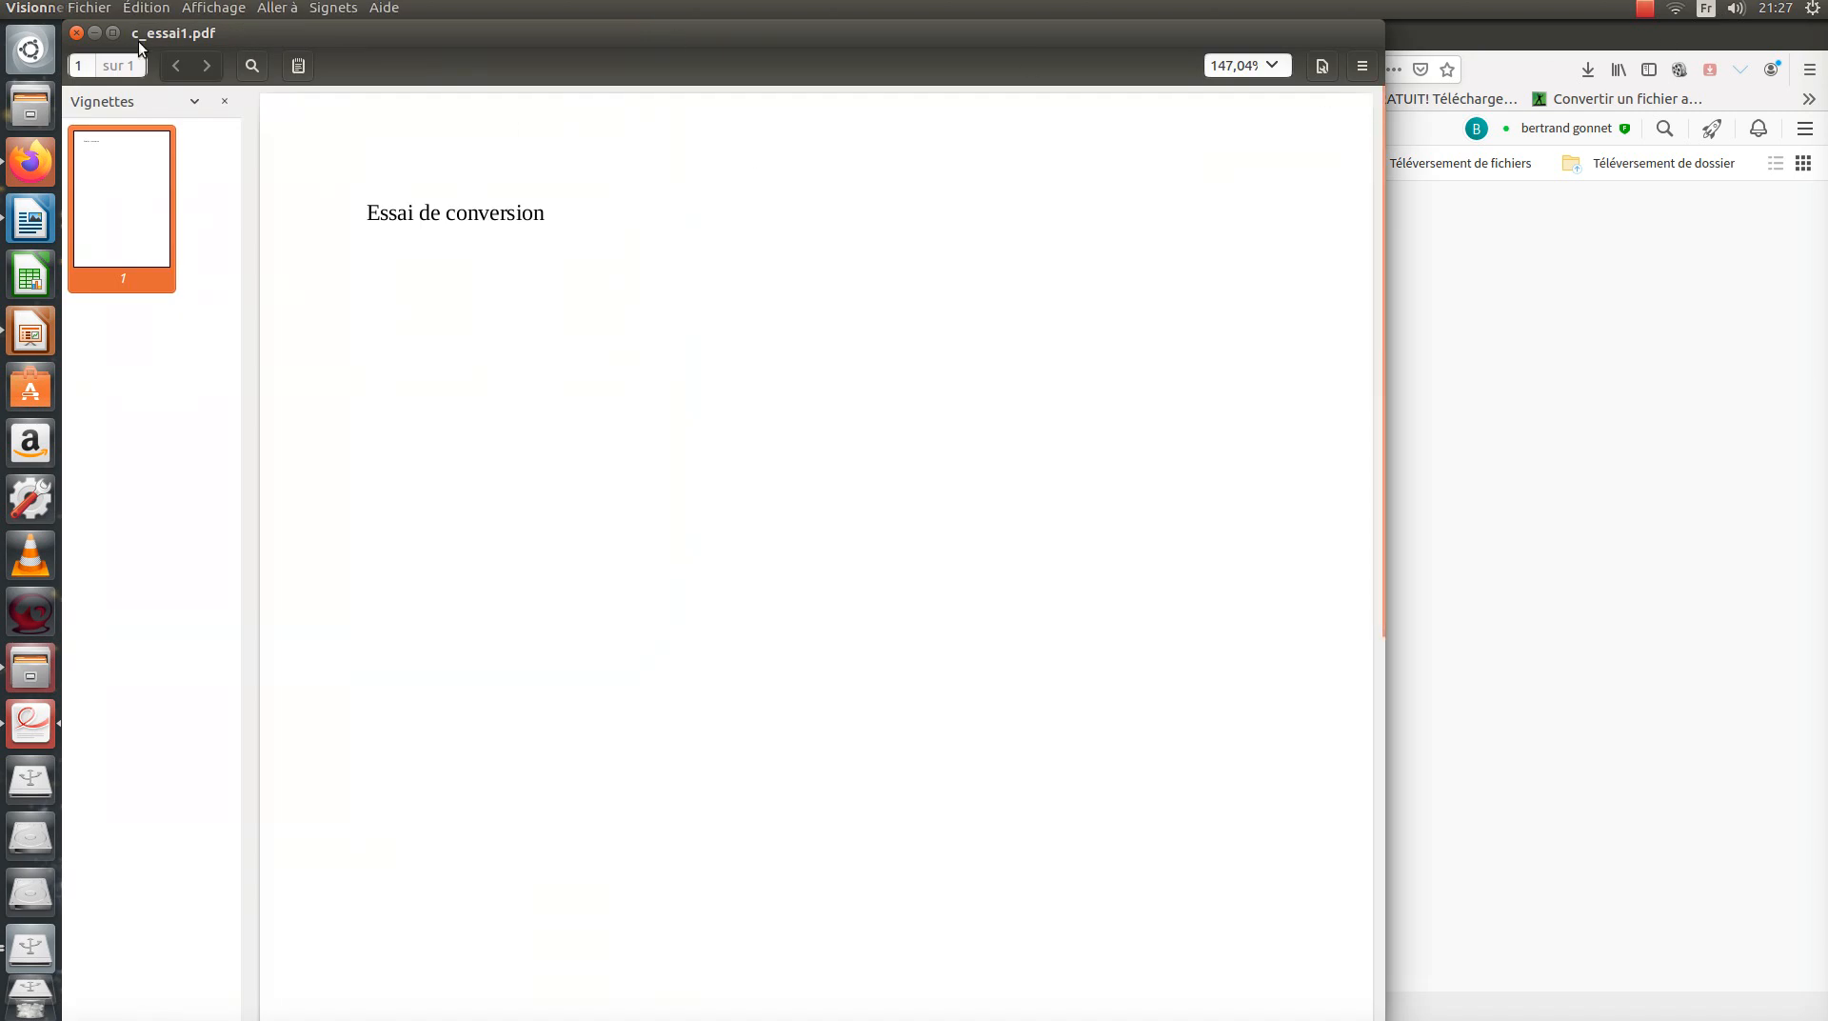
left_click(92, 34)
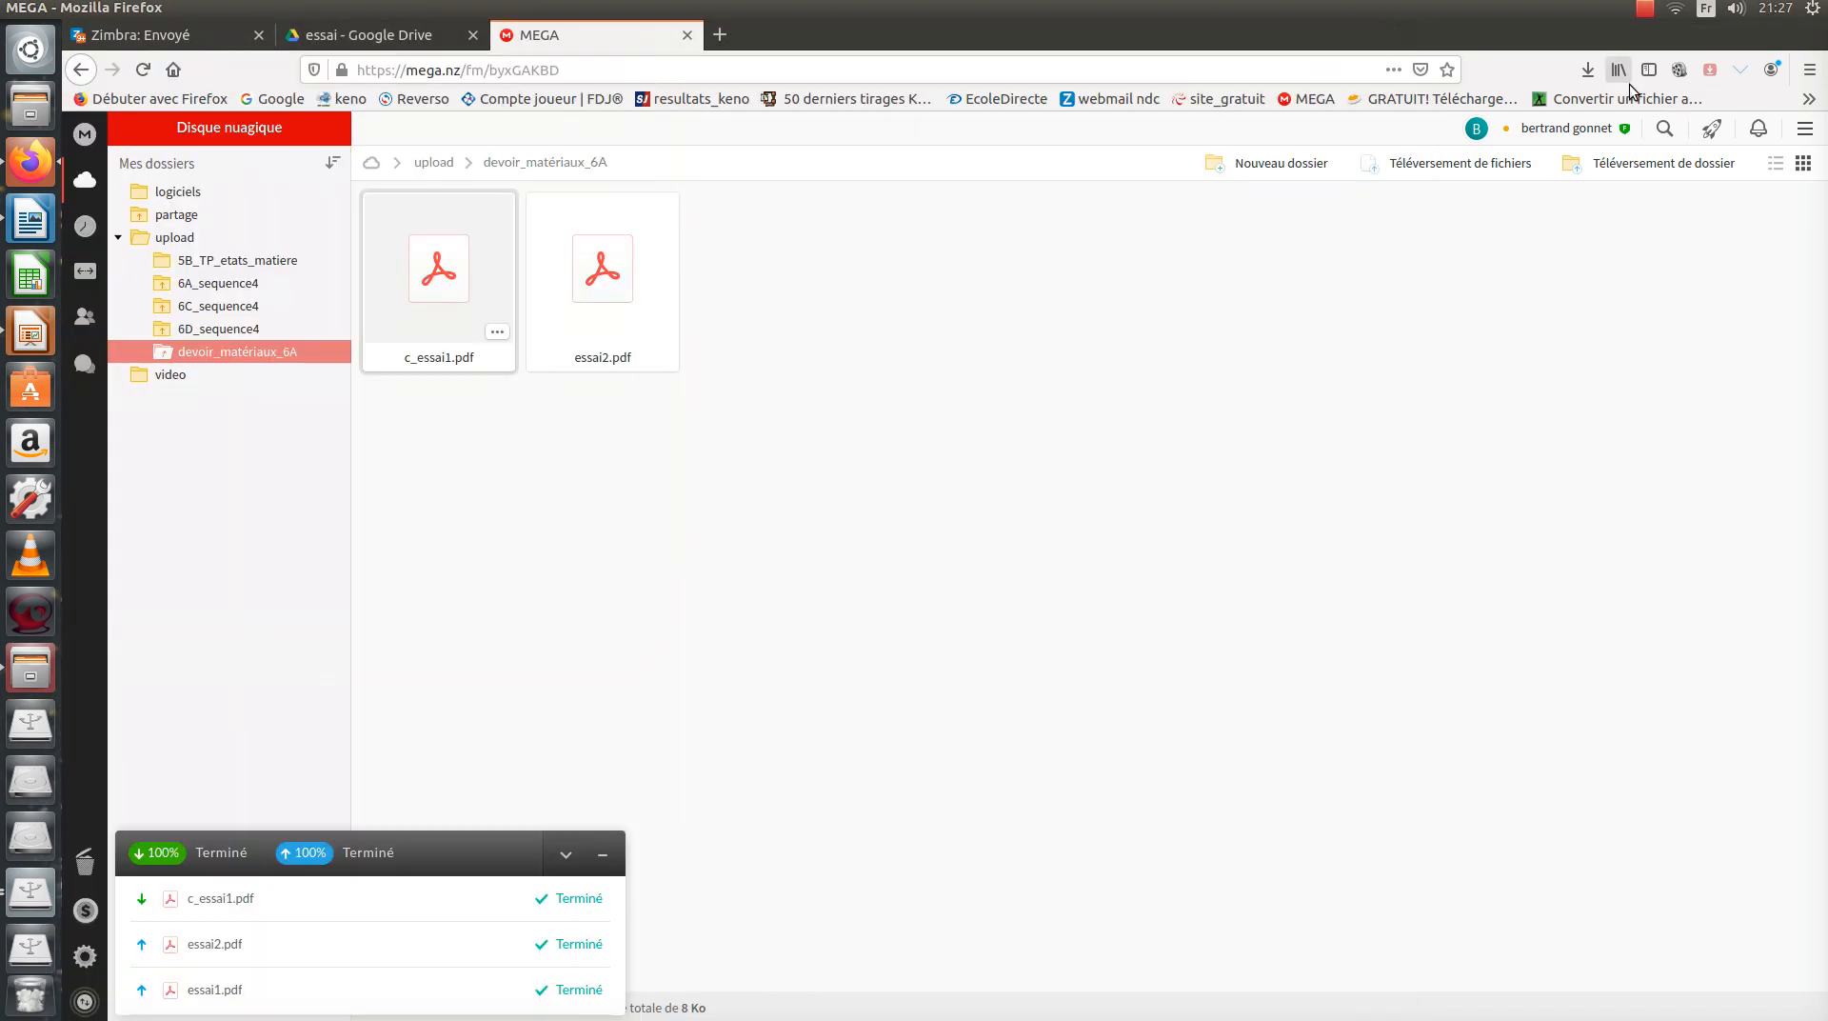
left_click(1587, 70)
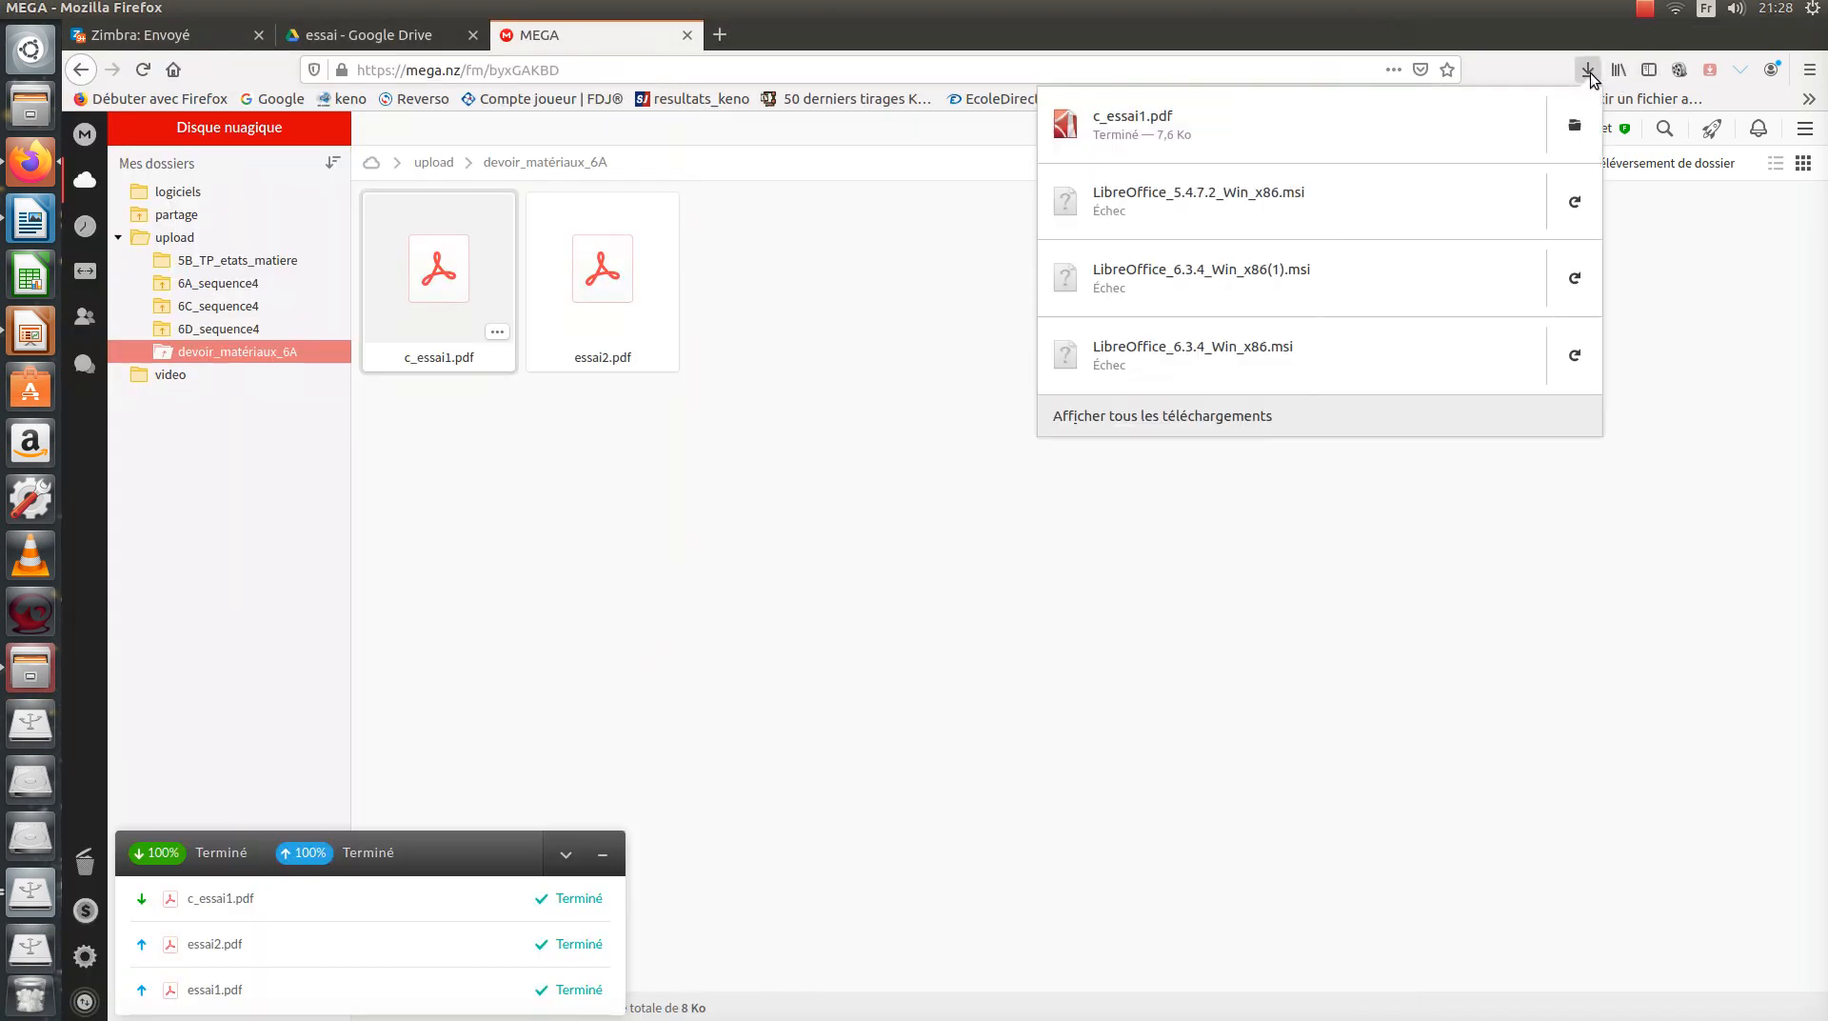
right_click(1454, 125)
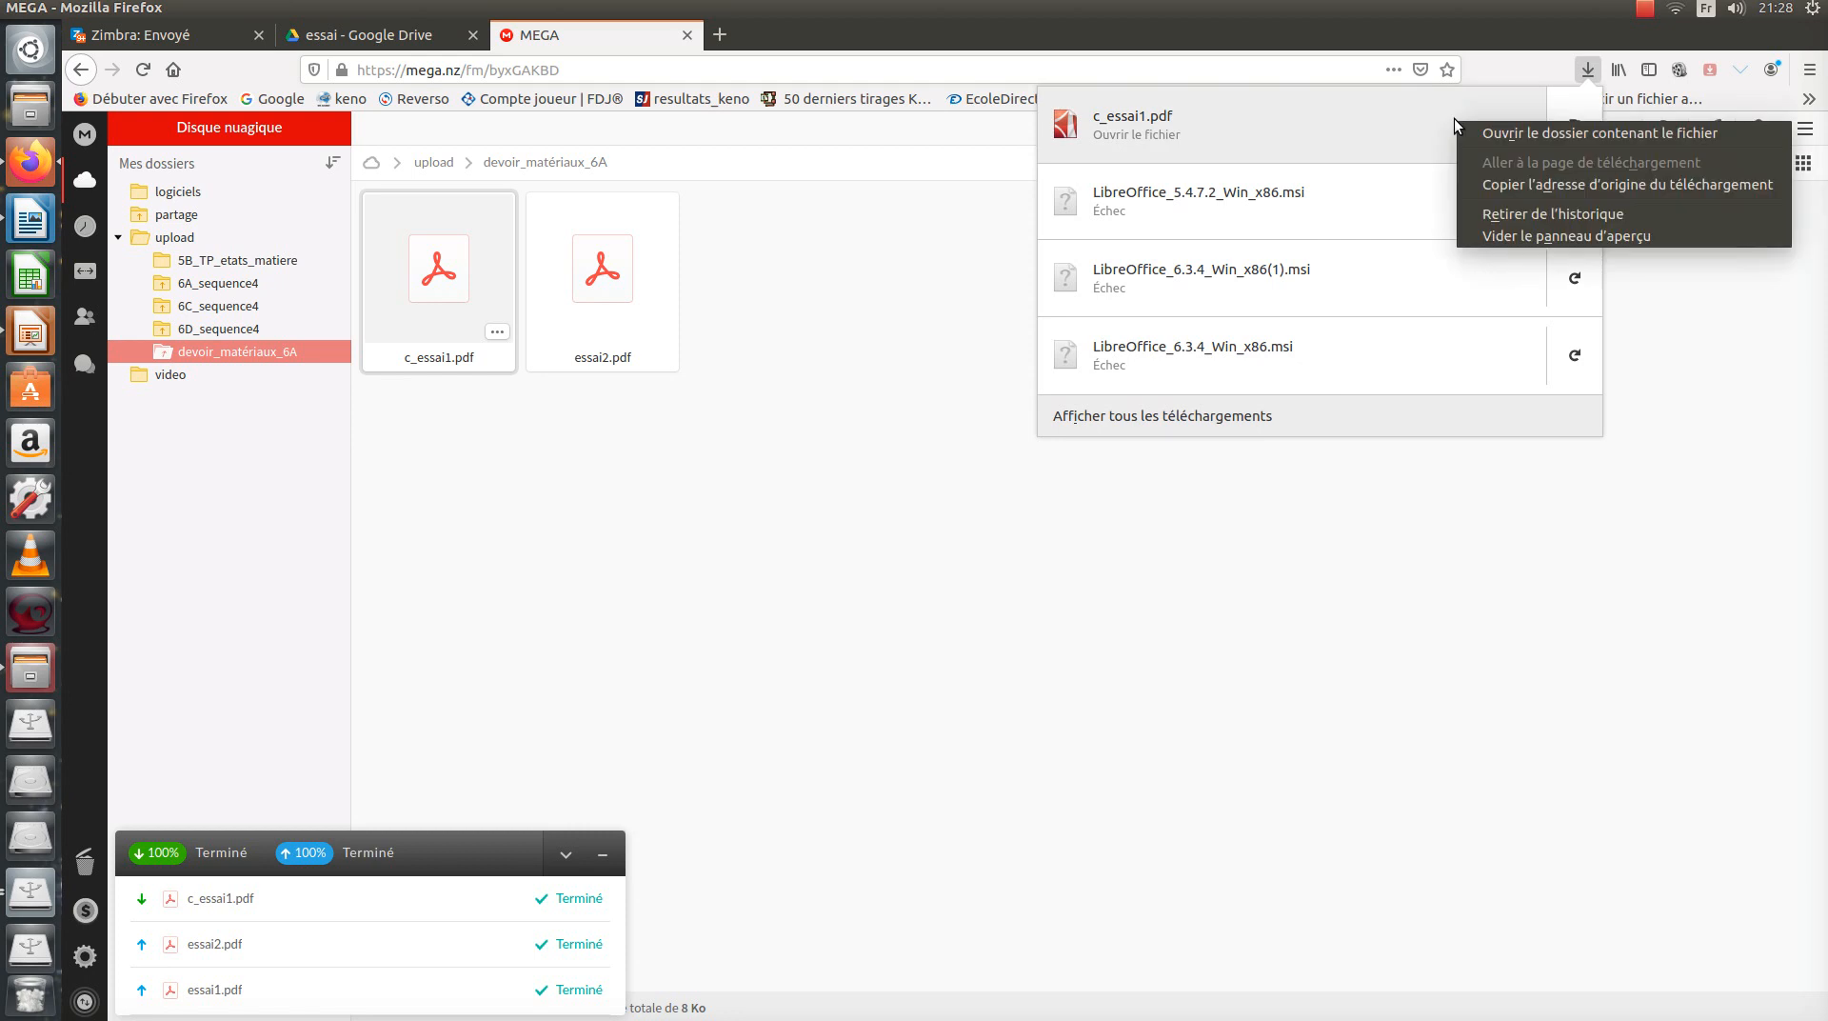
left_click(1506, 134)
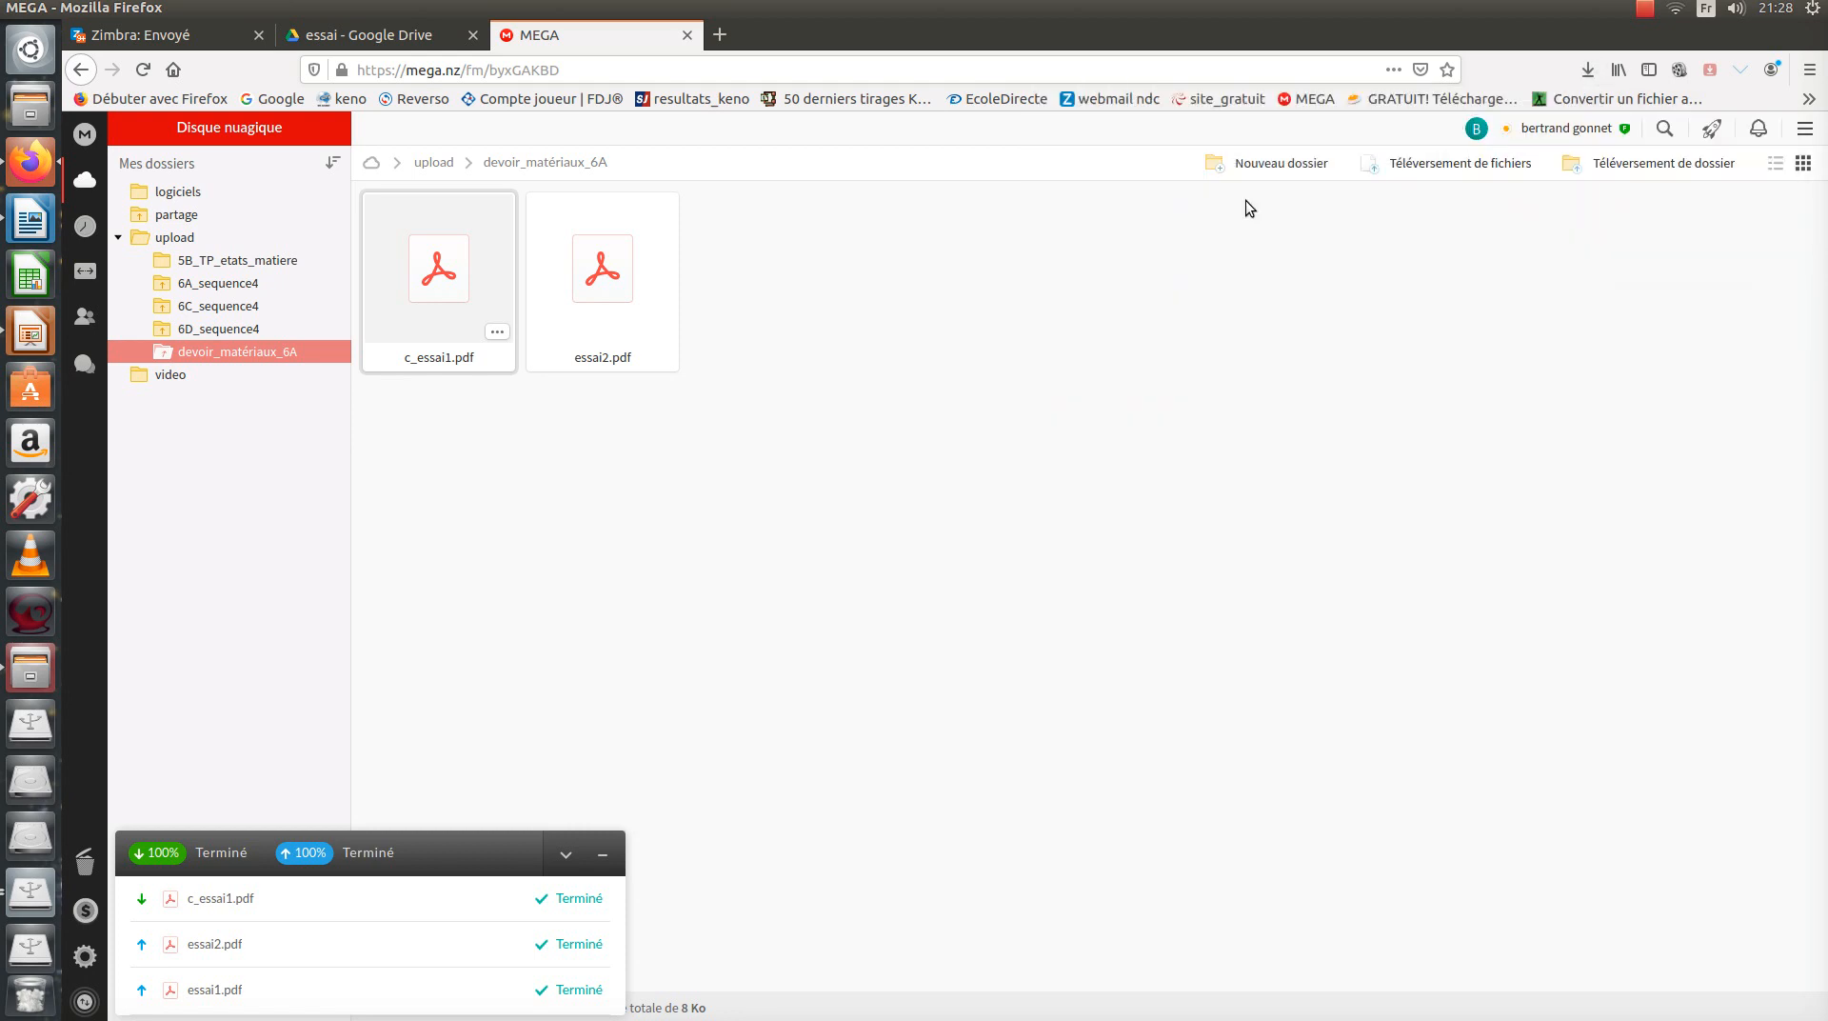
left_click(21, 662)
Open c_essai1.pdf from Téléchargements with Ouvrir avec > LibreOffice Draw.
right_click(619, 82)
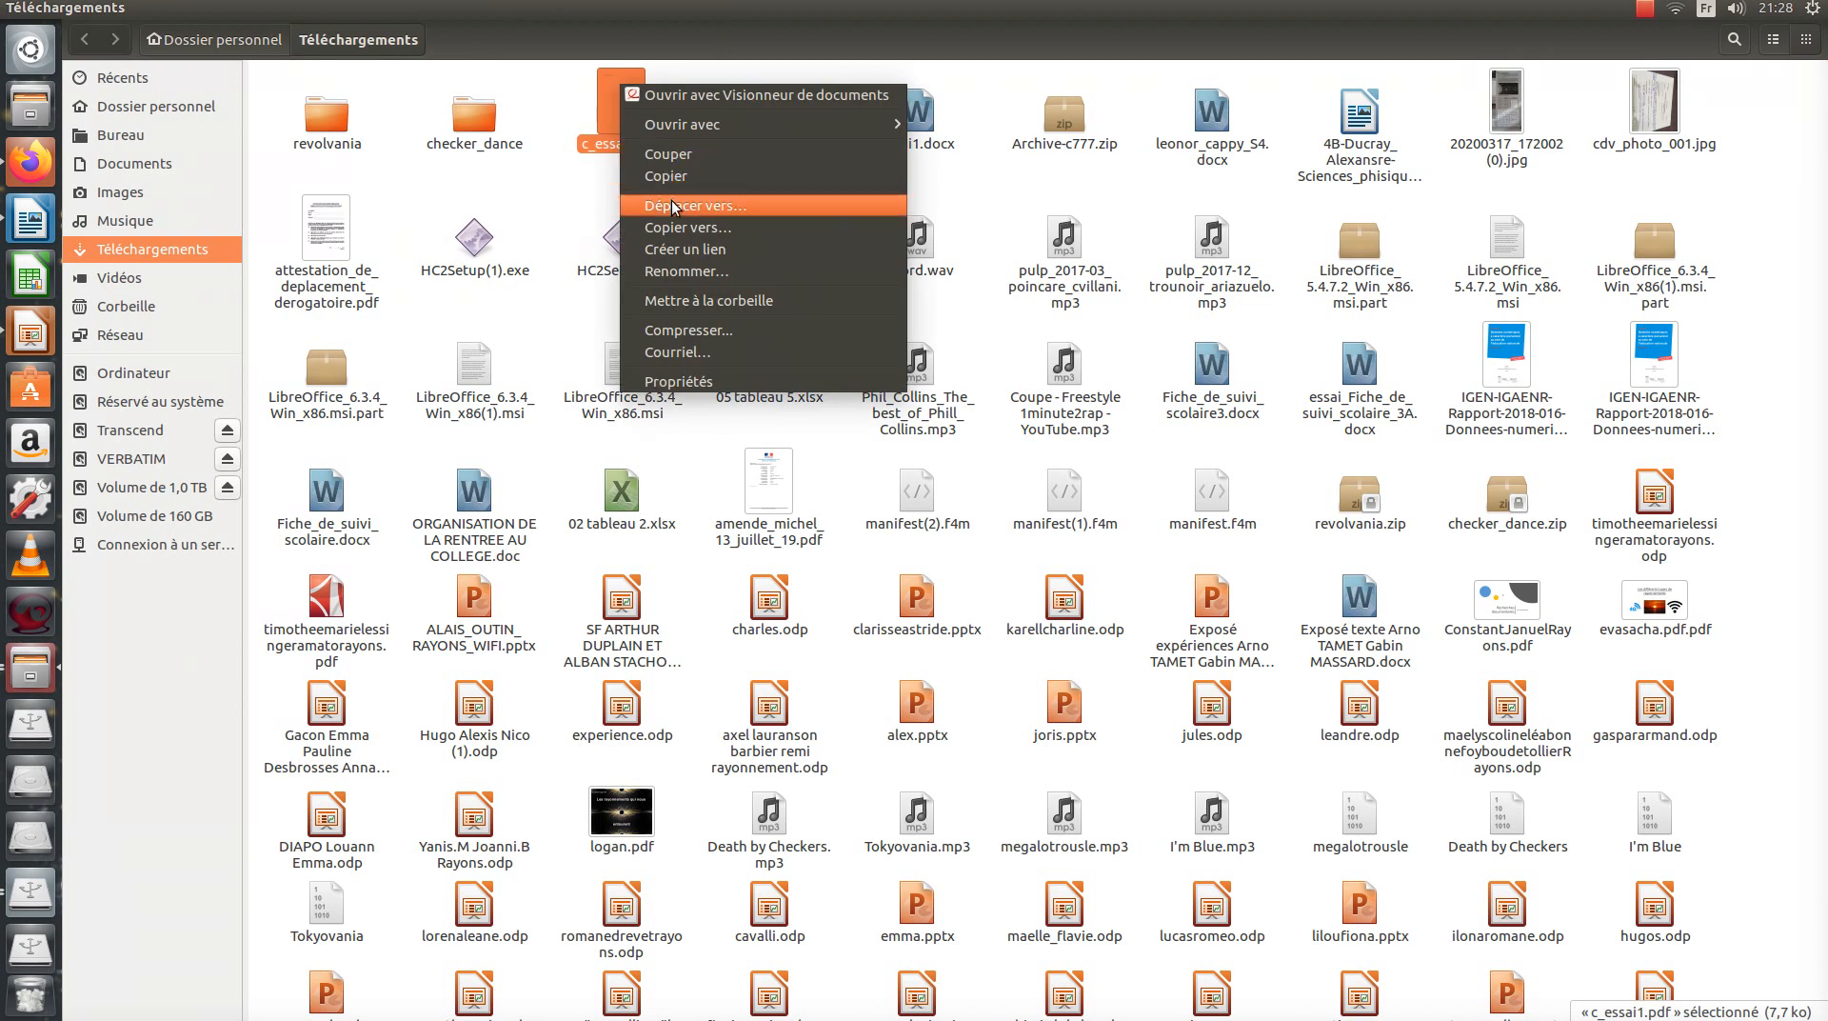
mouse_move(725, 133)
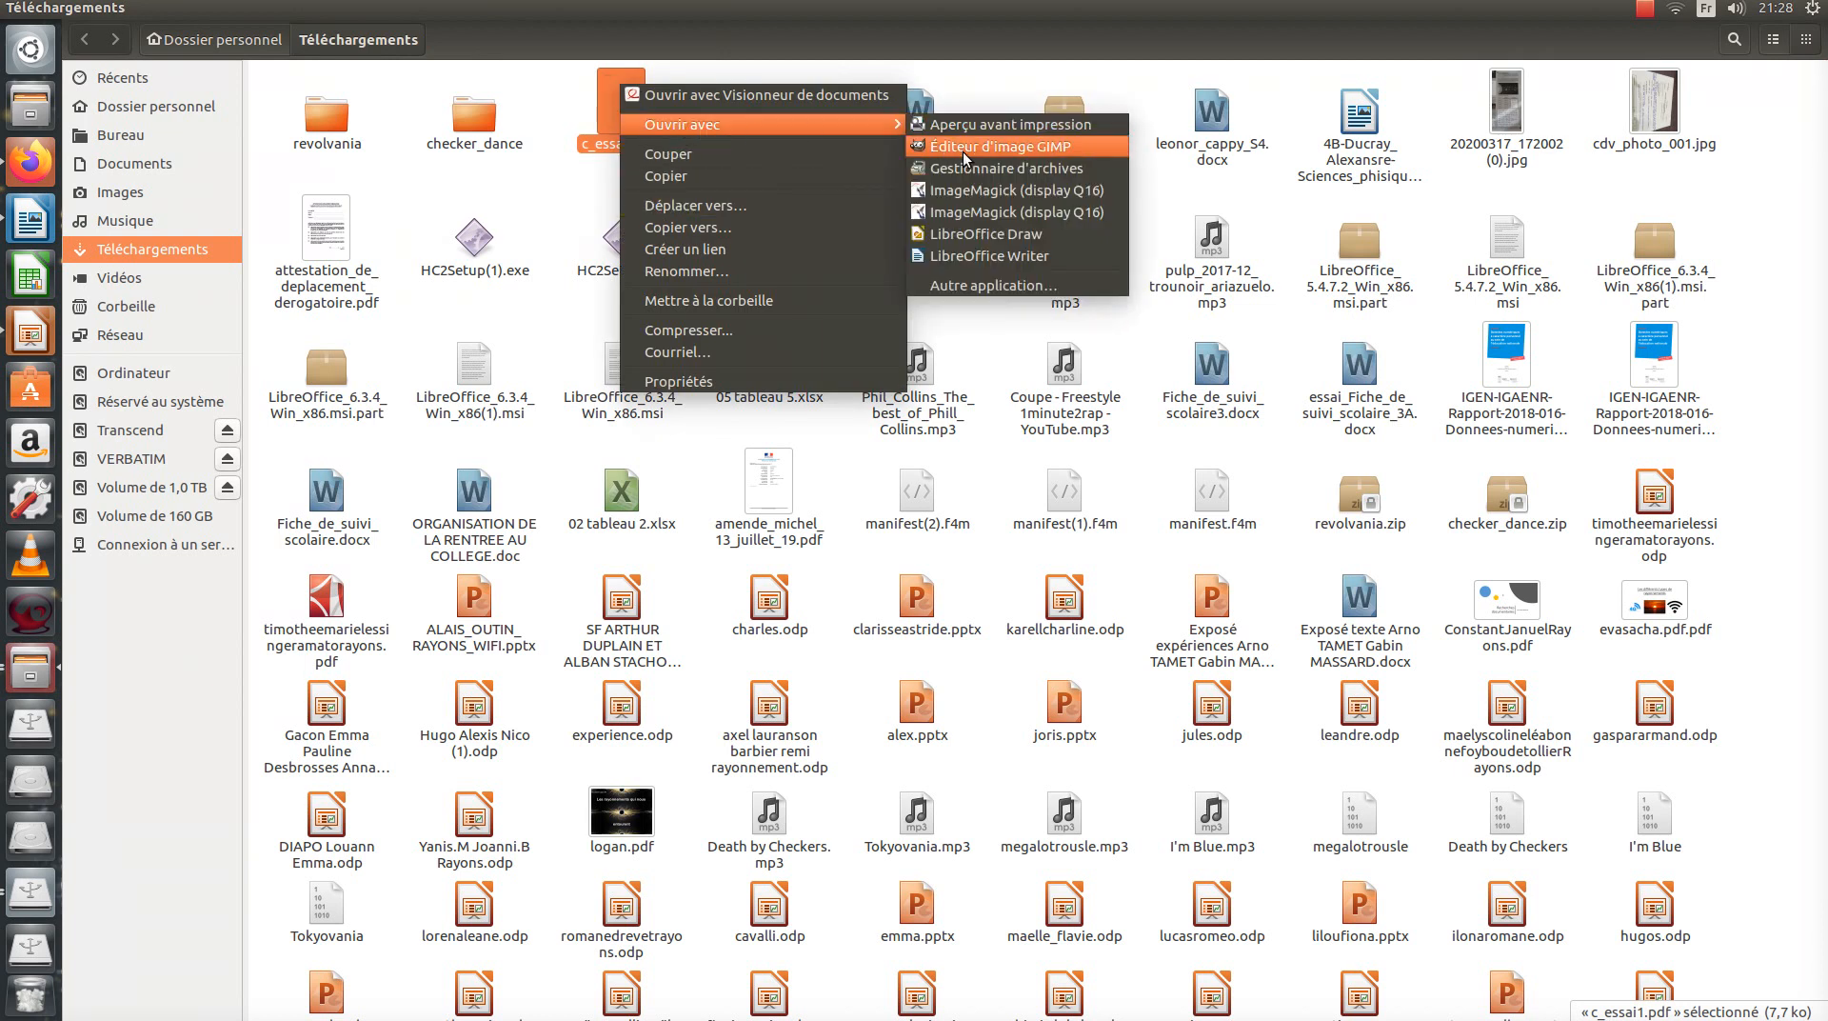
left_click(956, 235)
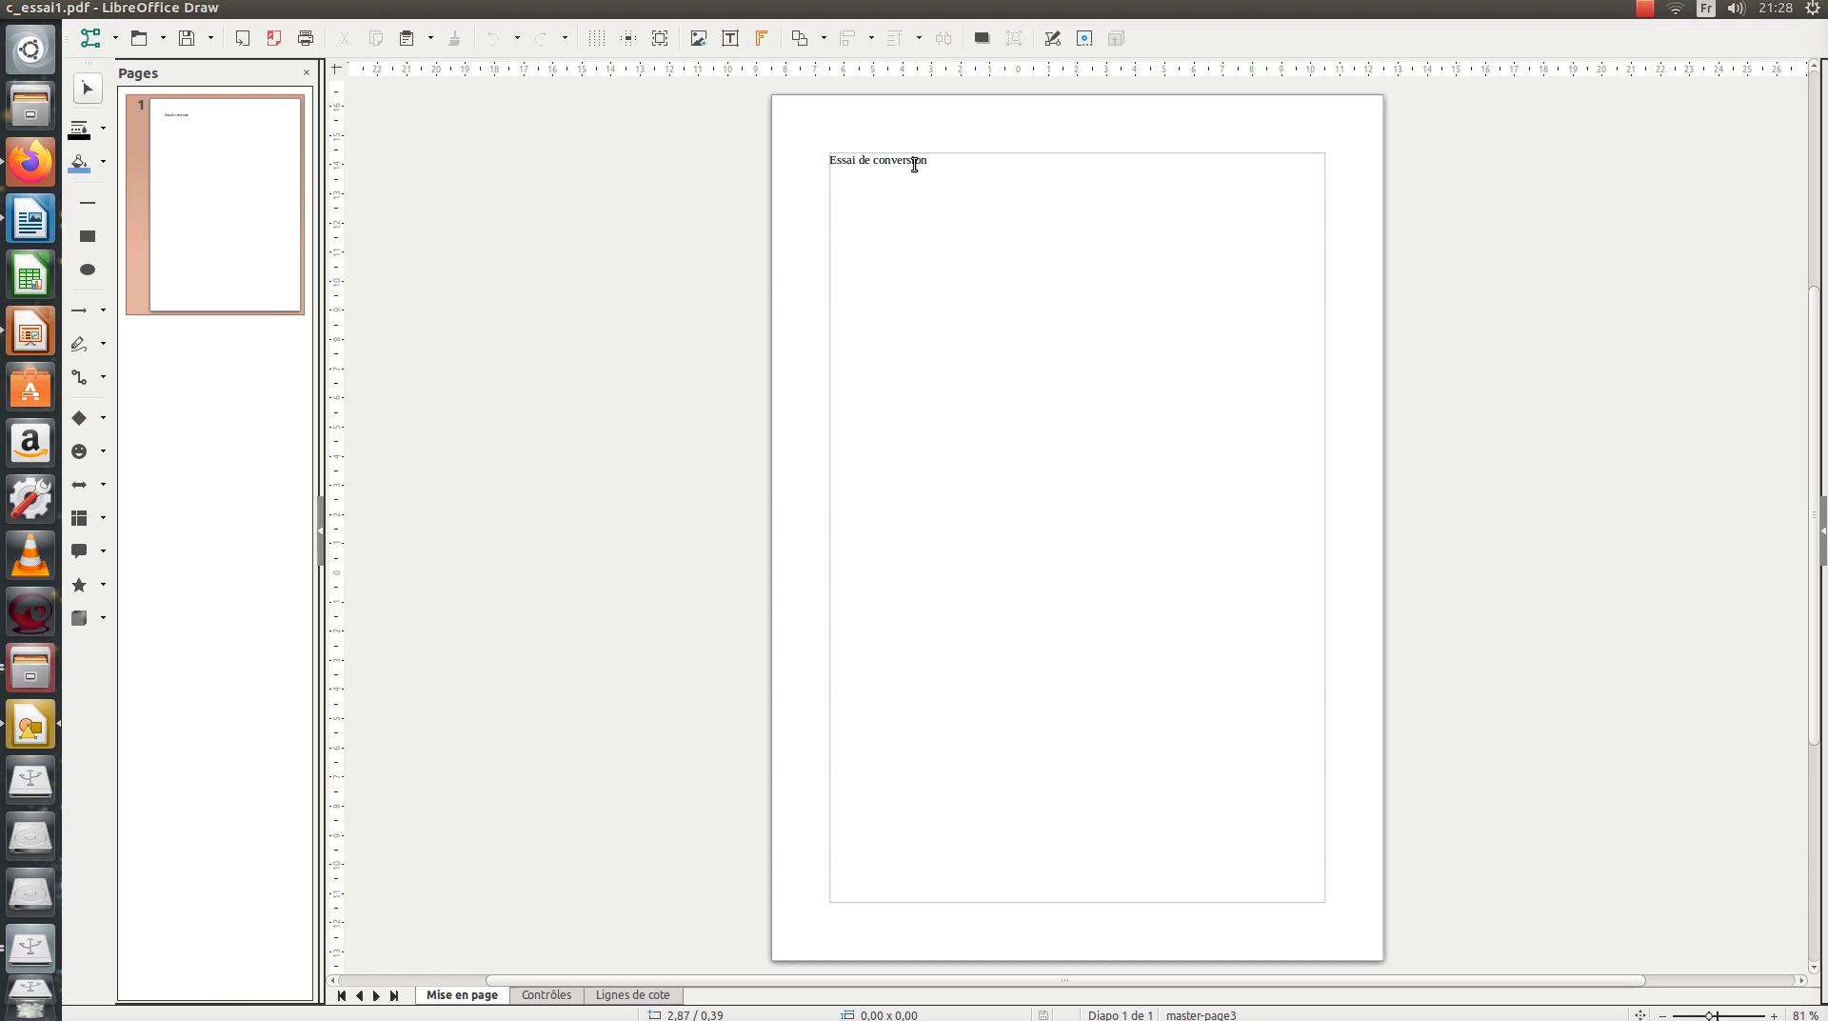
Add a '1 point' text box right of the 'Essai de conversion' heading, then zoom the page.
left_click(914, 165)
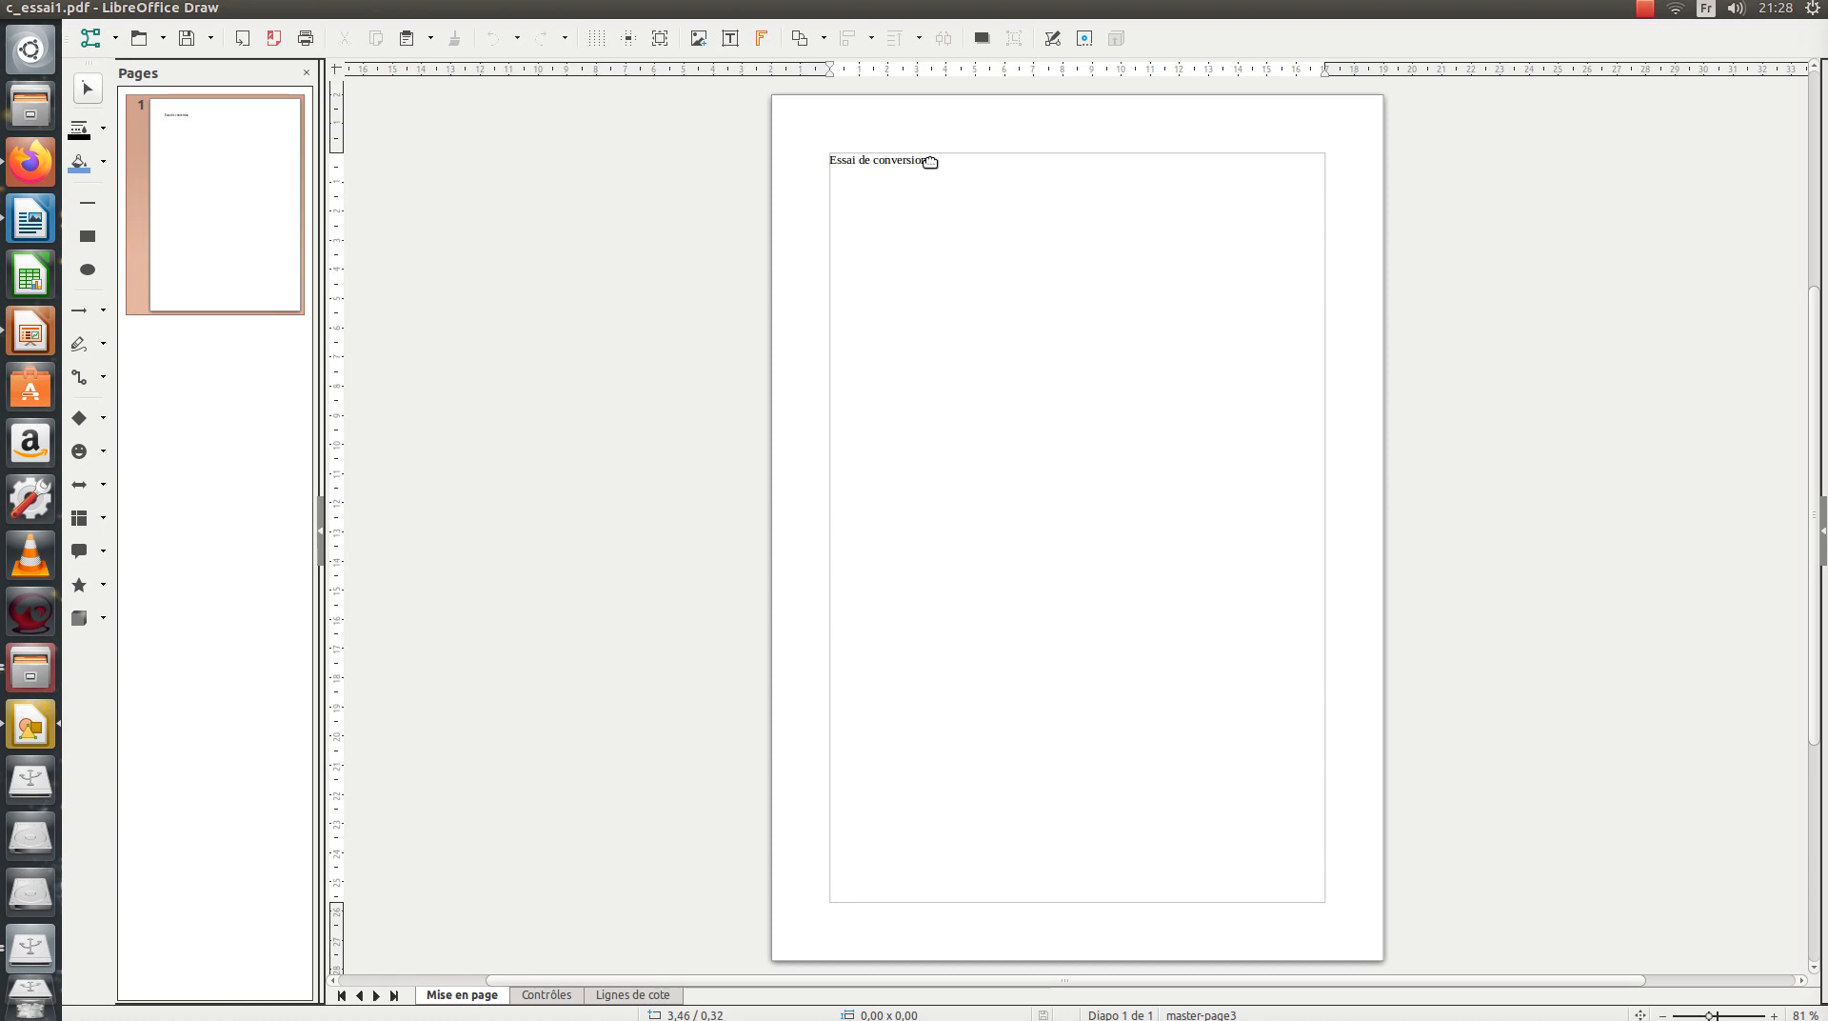
left_click(928, 161)
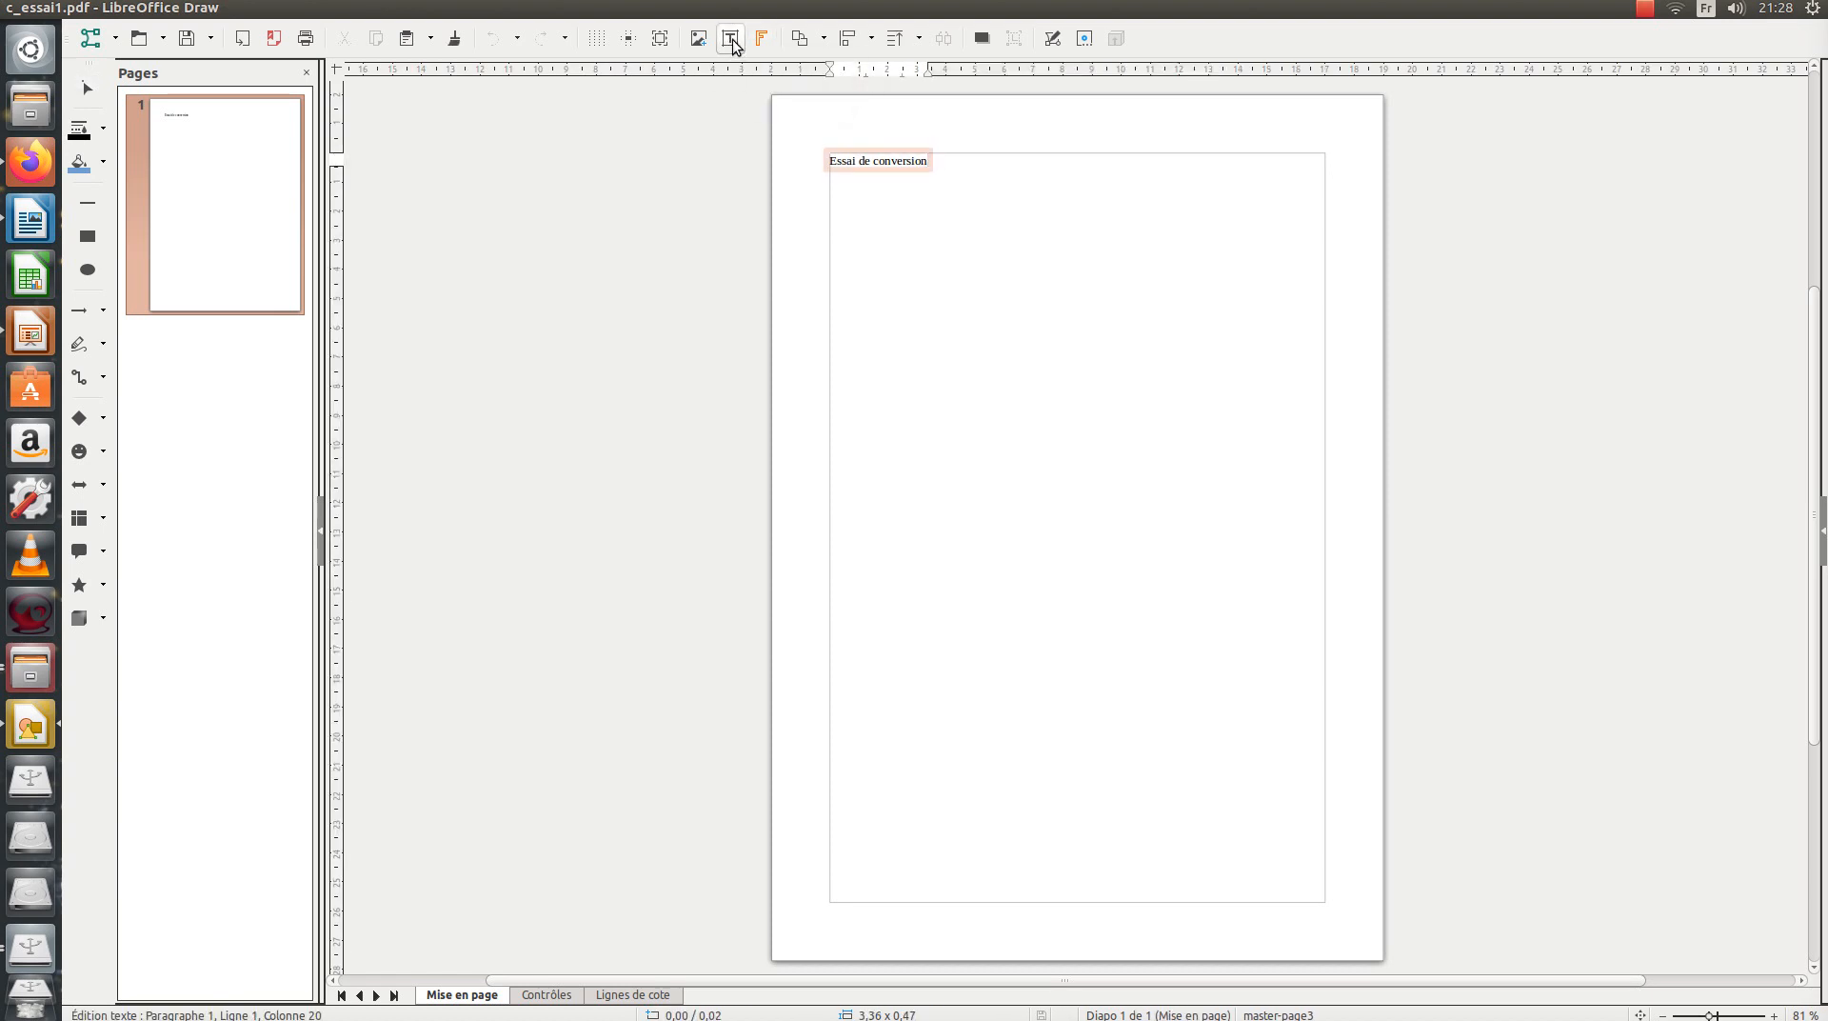
left_click_drag(951, 158, 1030, 186)
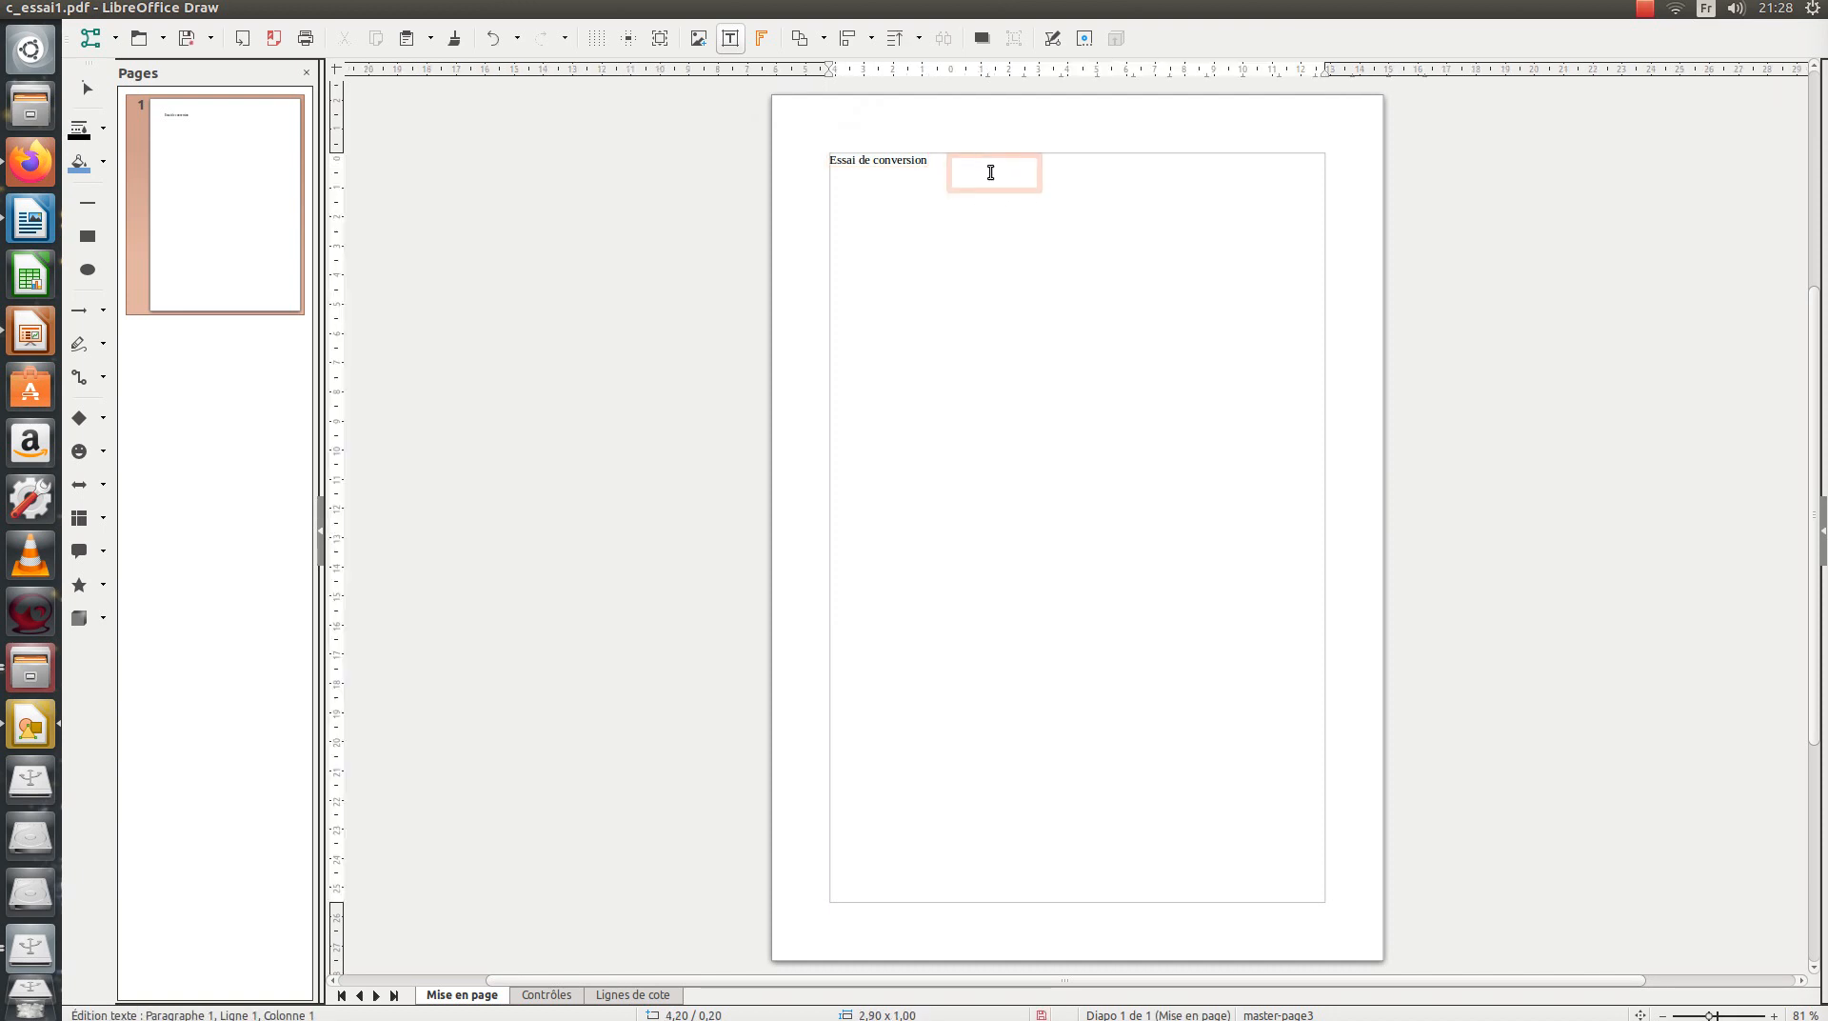
type("1 point")
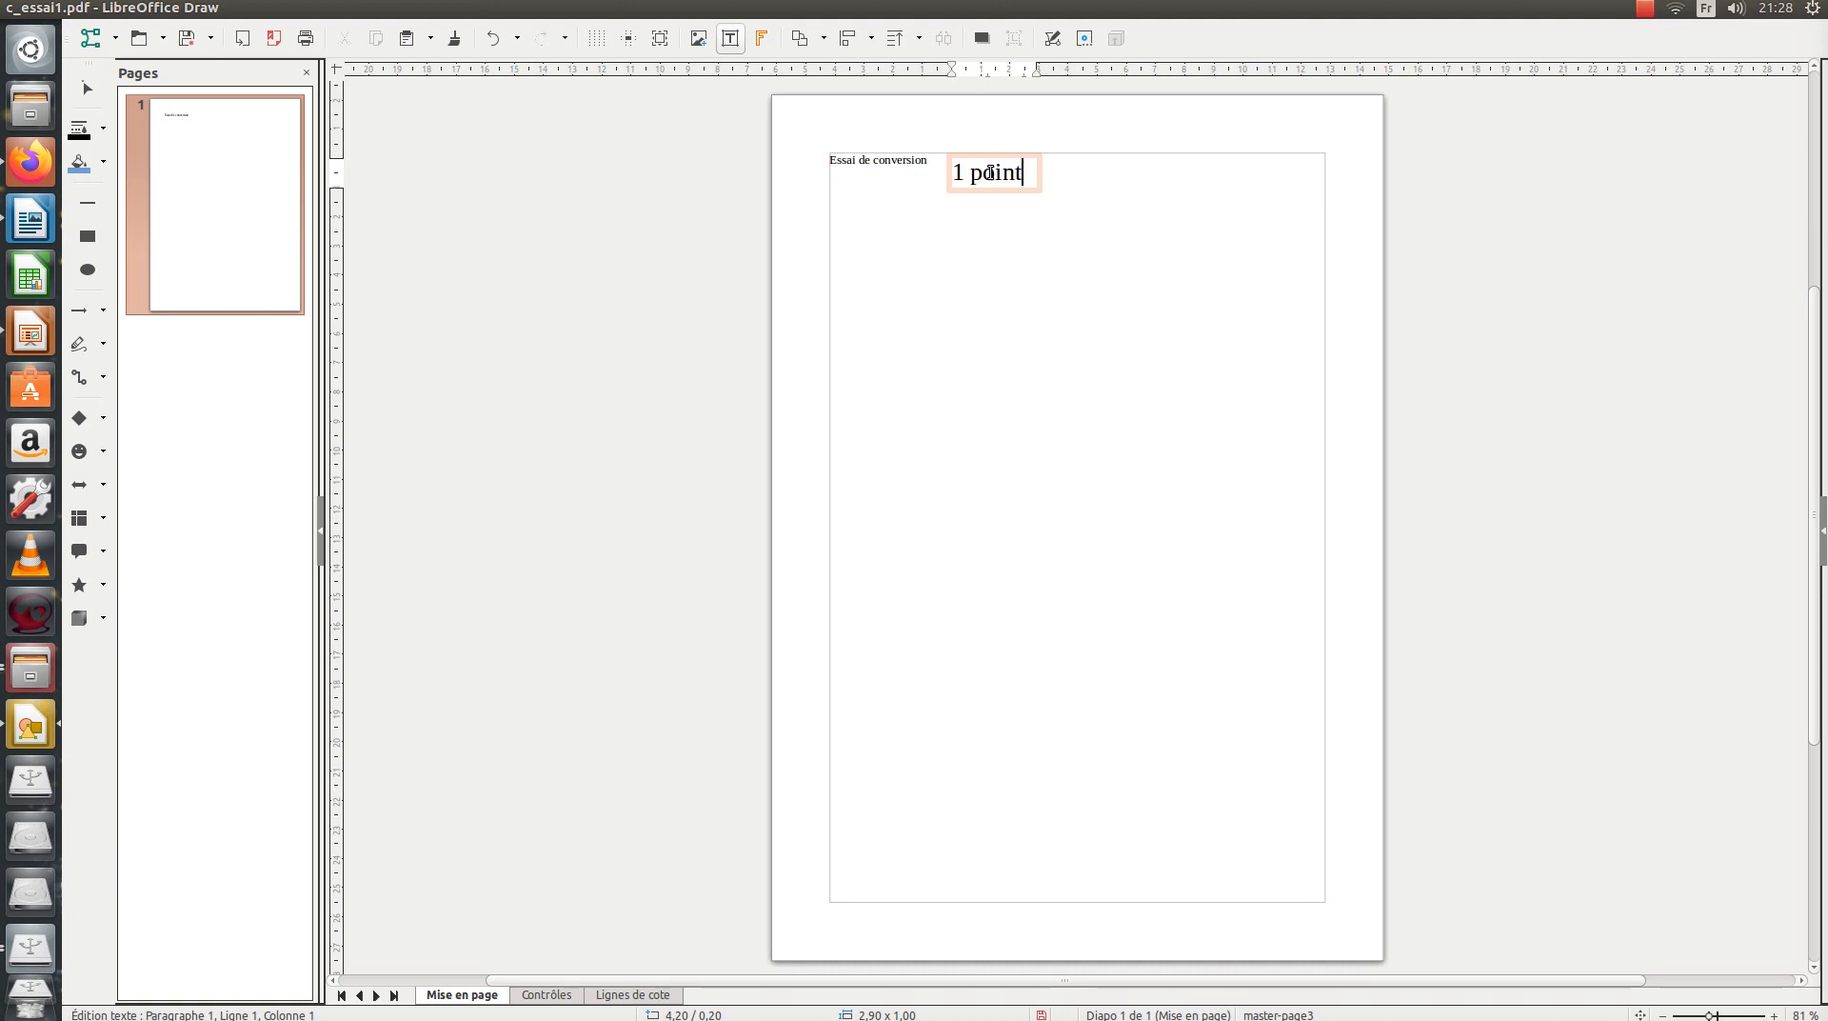
left_click(1036, 362)
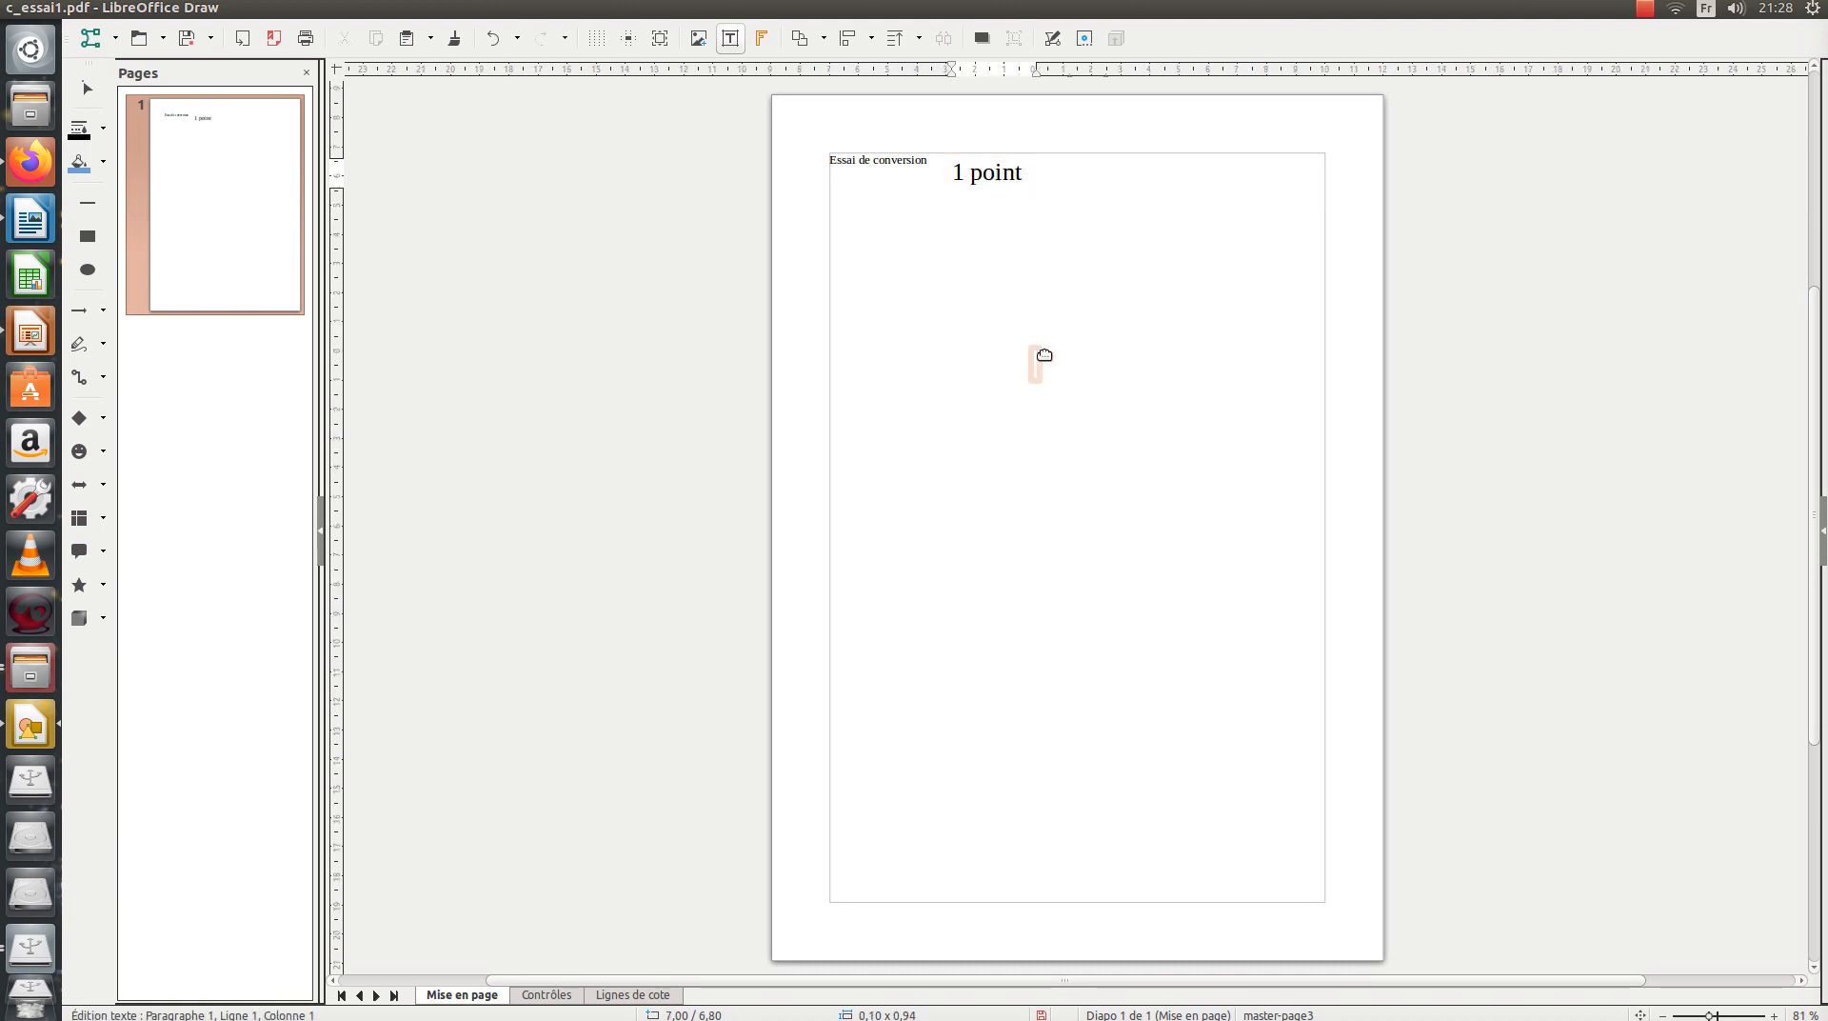
scroll(1064, 324, "up", 2)
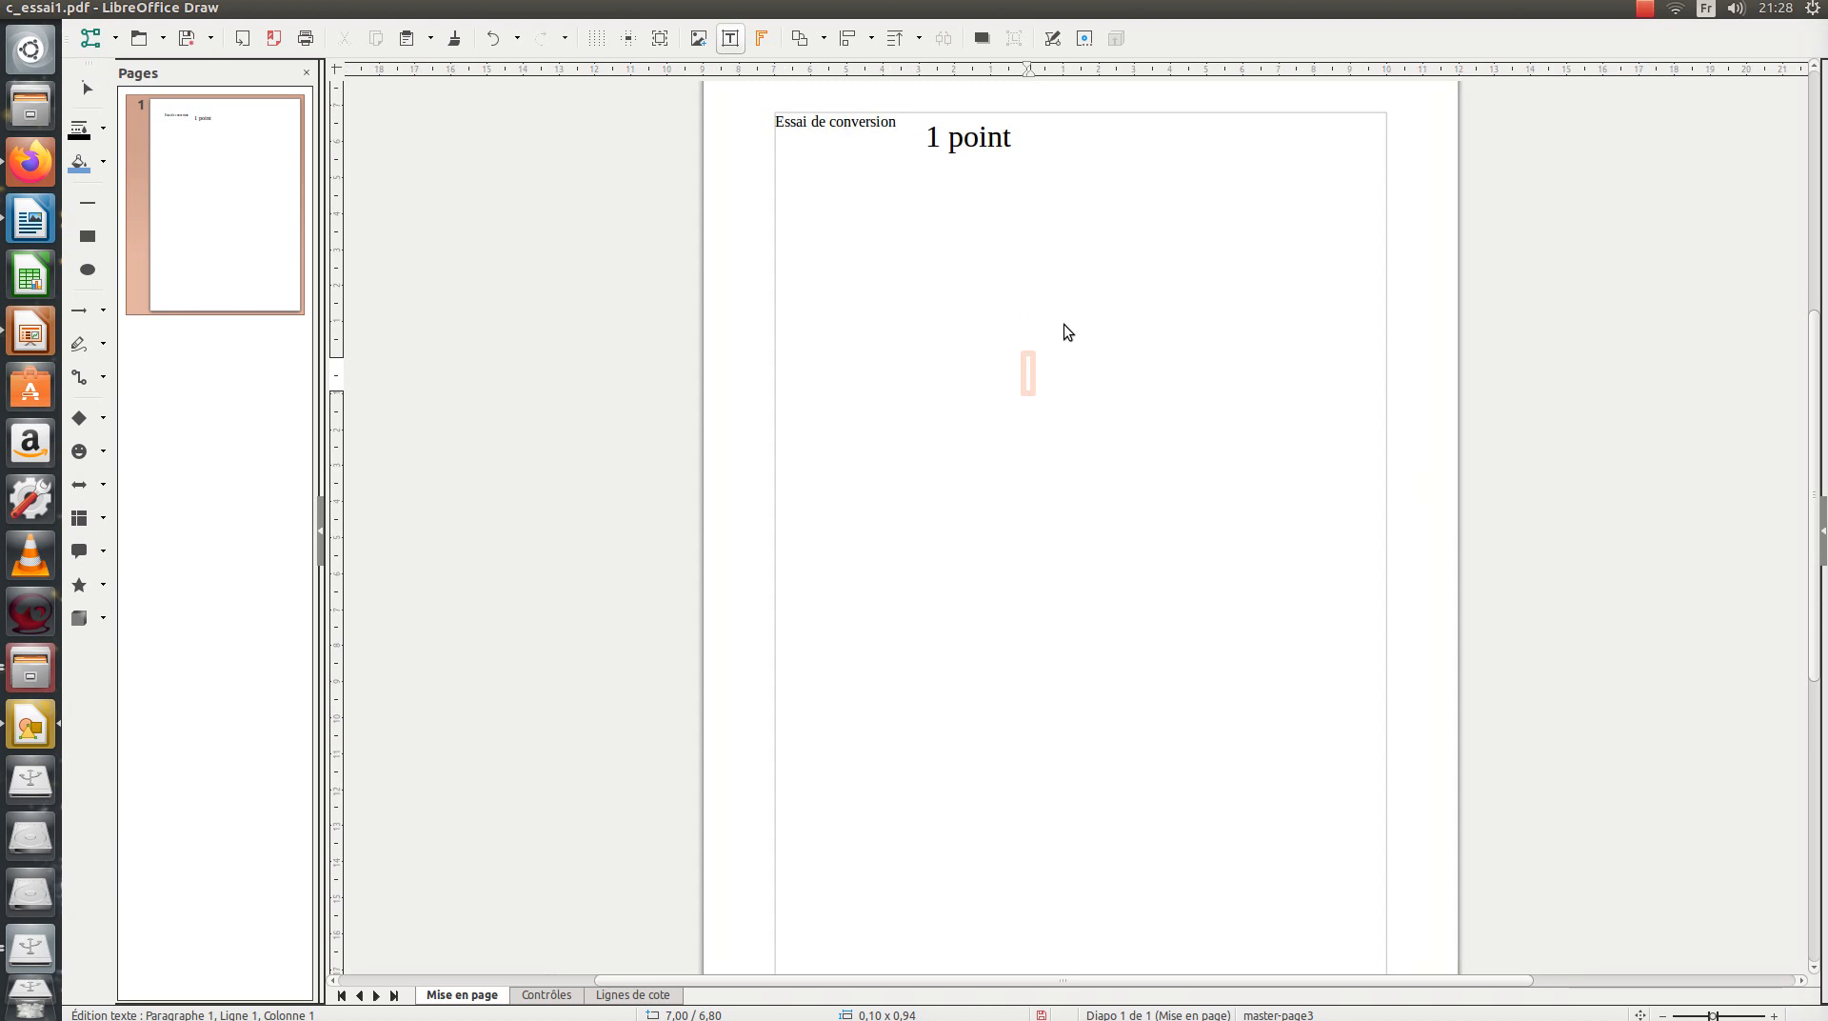
scroll(1065, 327, "up", 2)
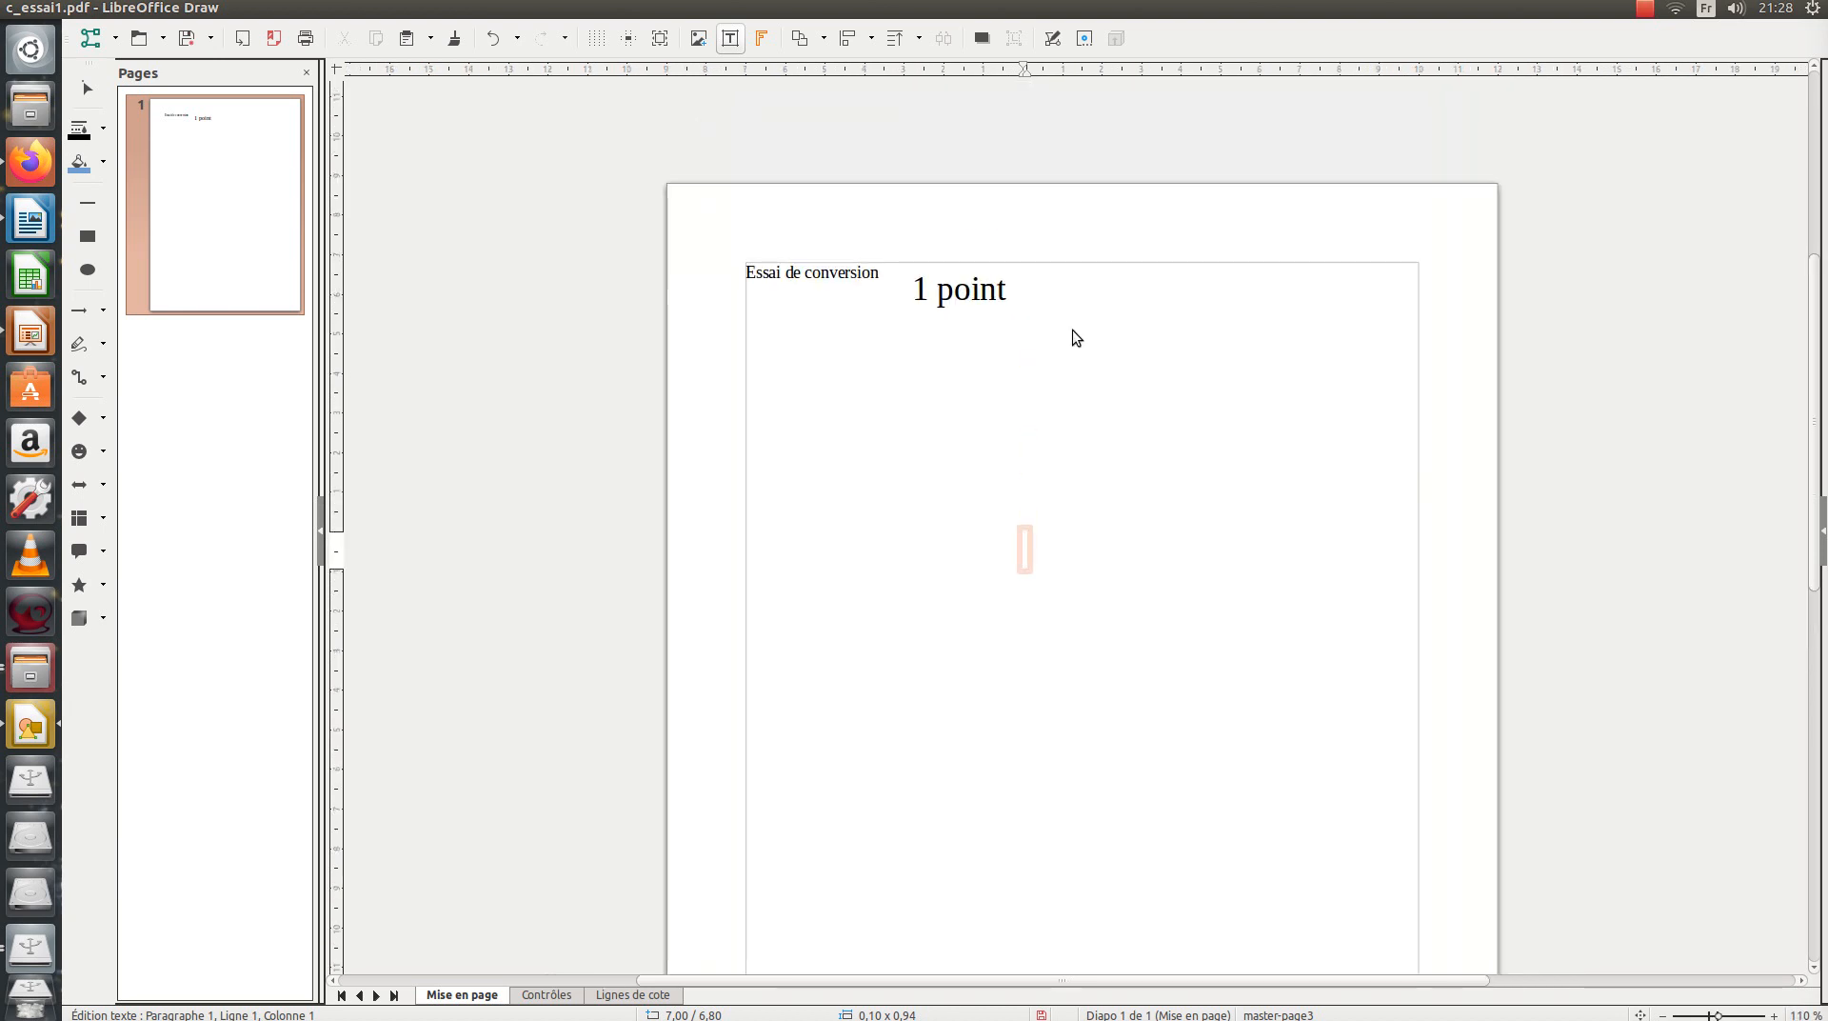
scroll(1072, 330, "up", 1)
scroll(1072, 329, "down", 1)
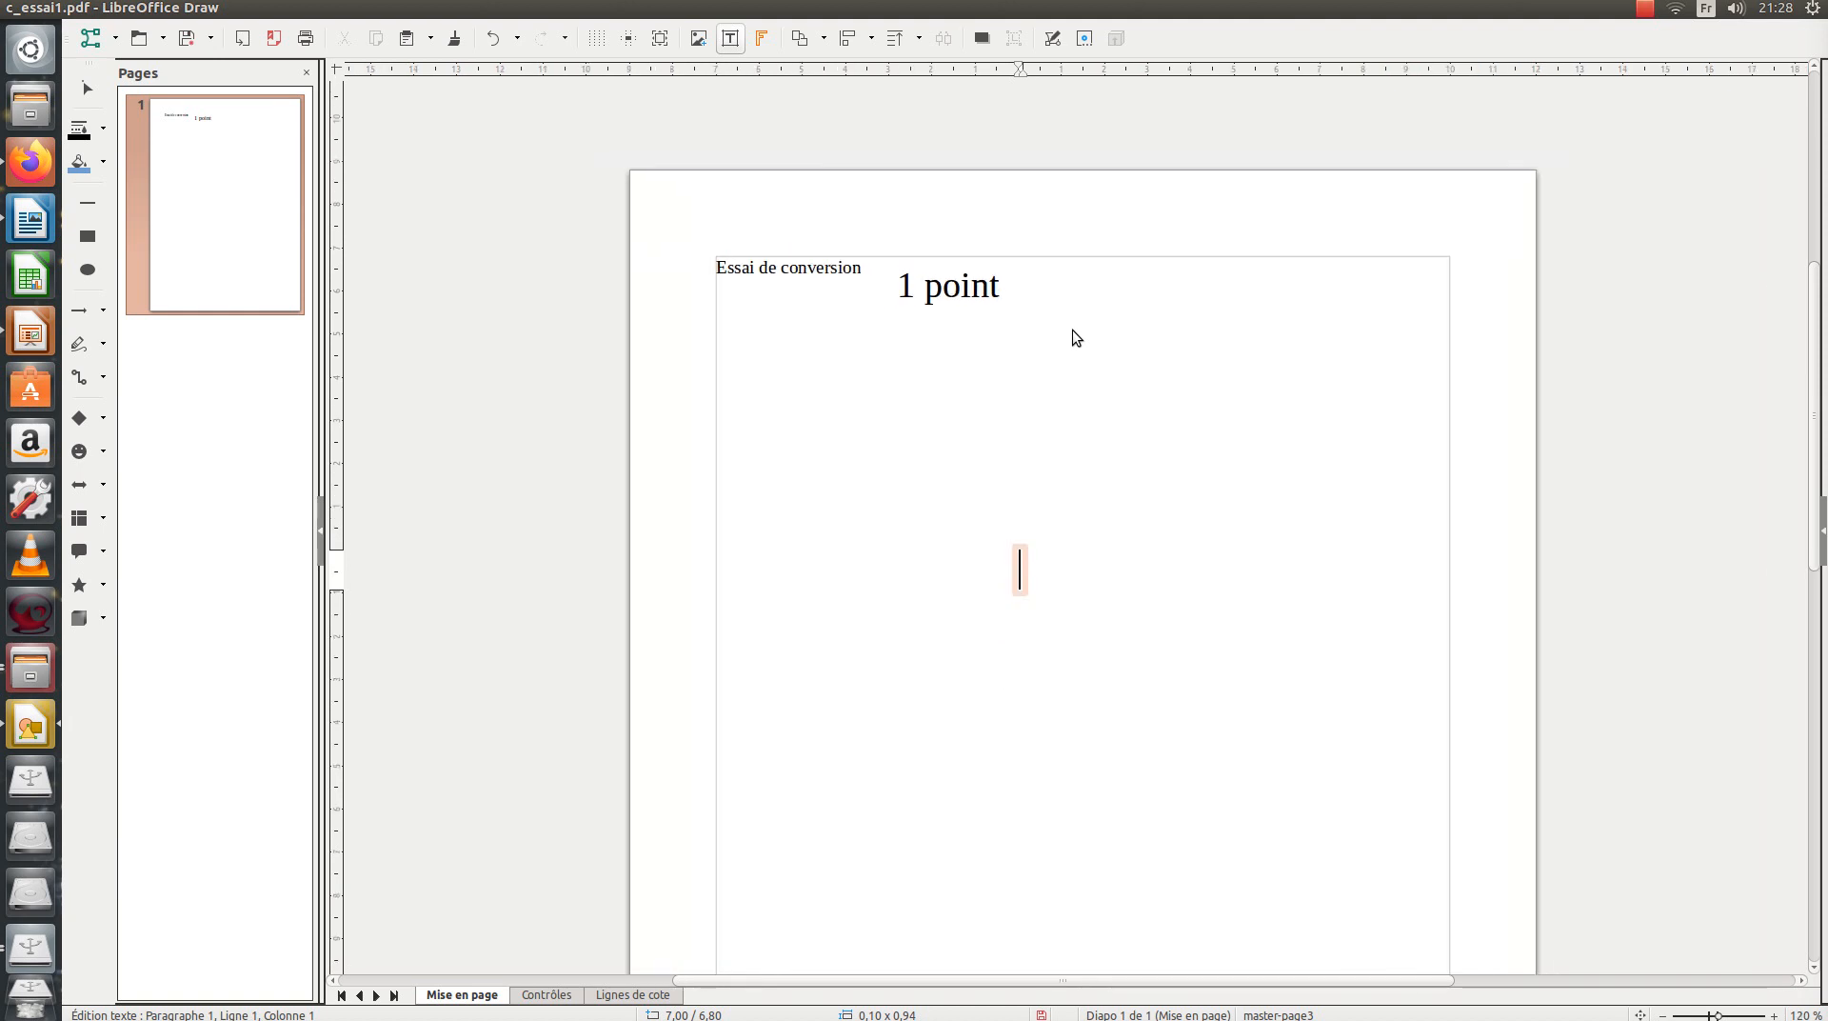
scroll(1073, 329, "down", 1)
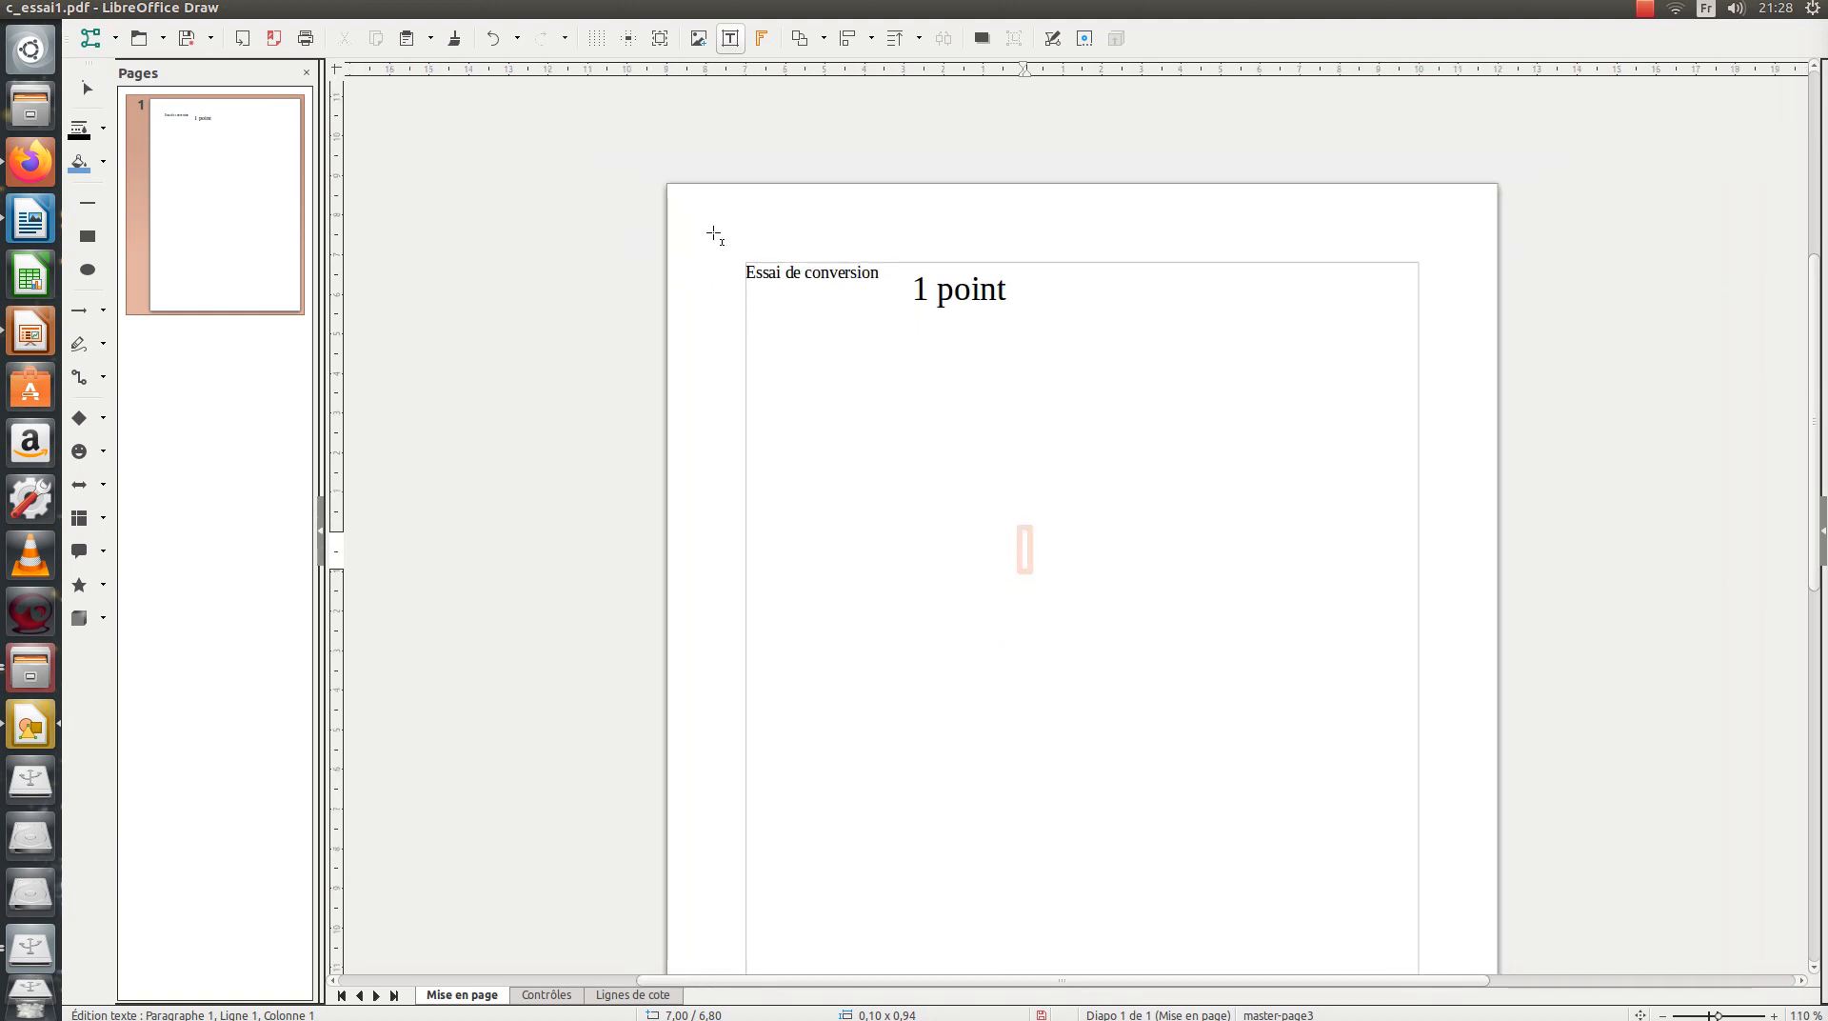
Open the save dialog, browse to Documents > ecole_directe, then close it without saving.
left_click(187, 42)
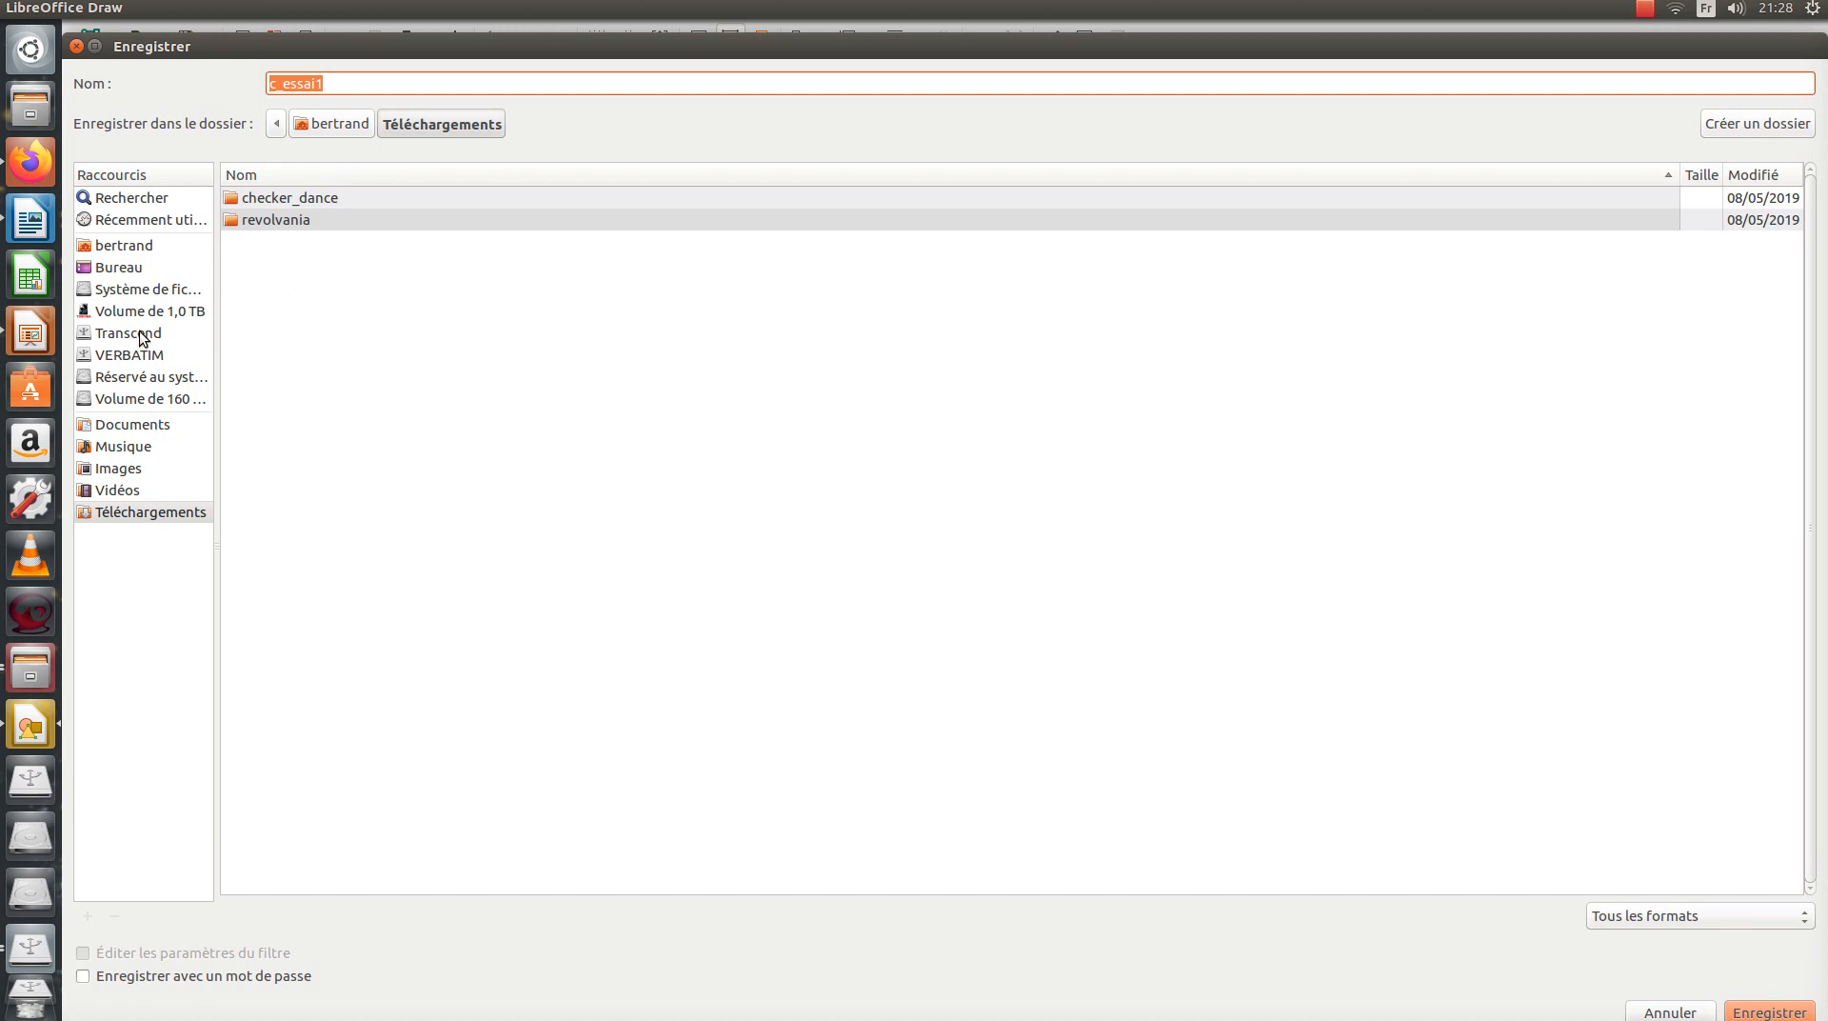
left_click(136, 427)
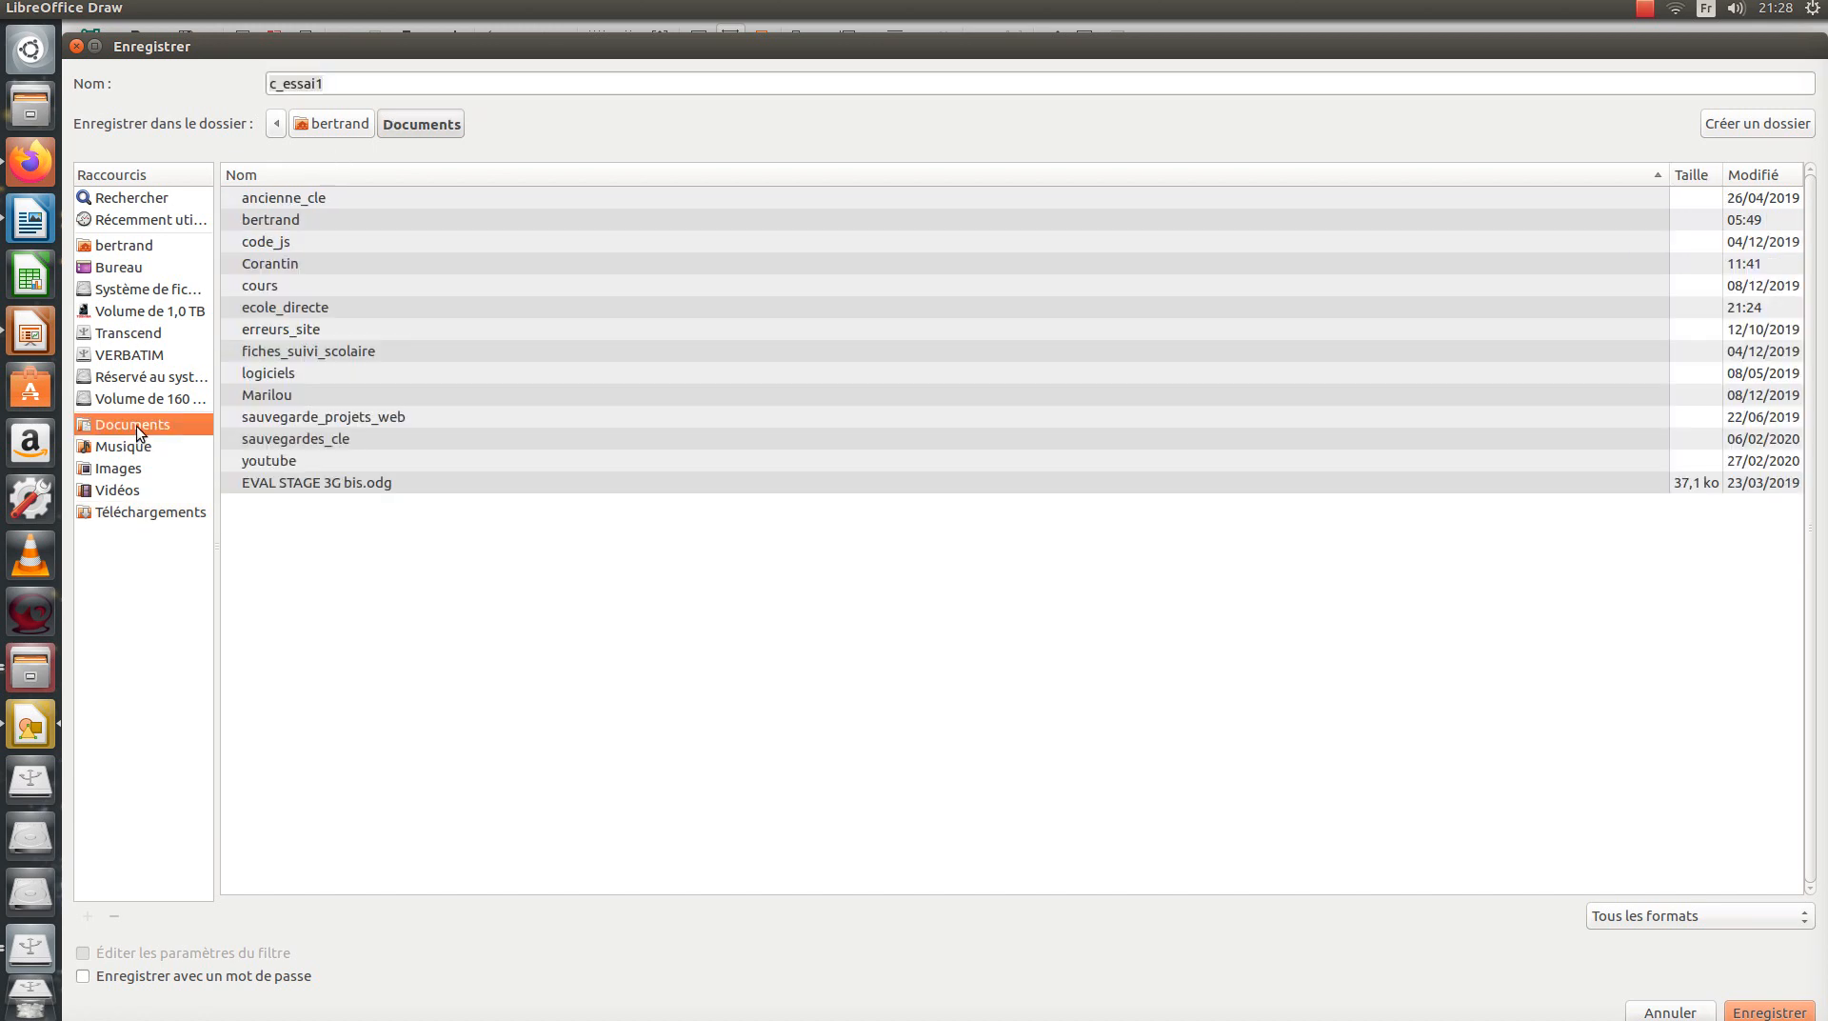
double_click(278, 307)
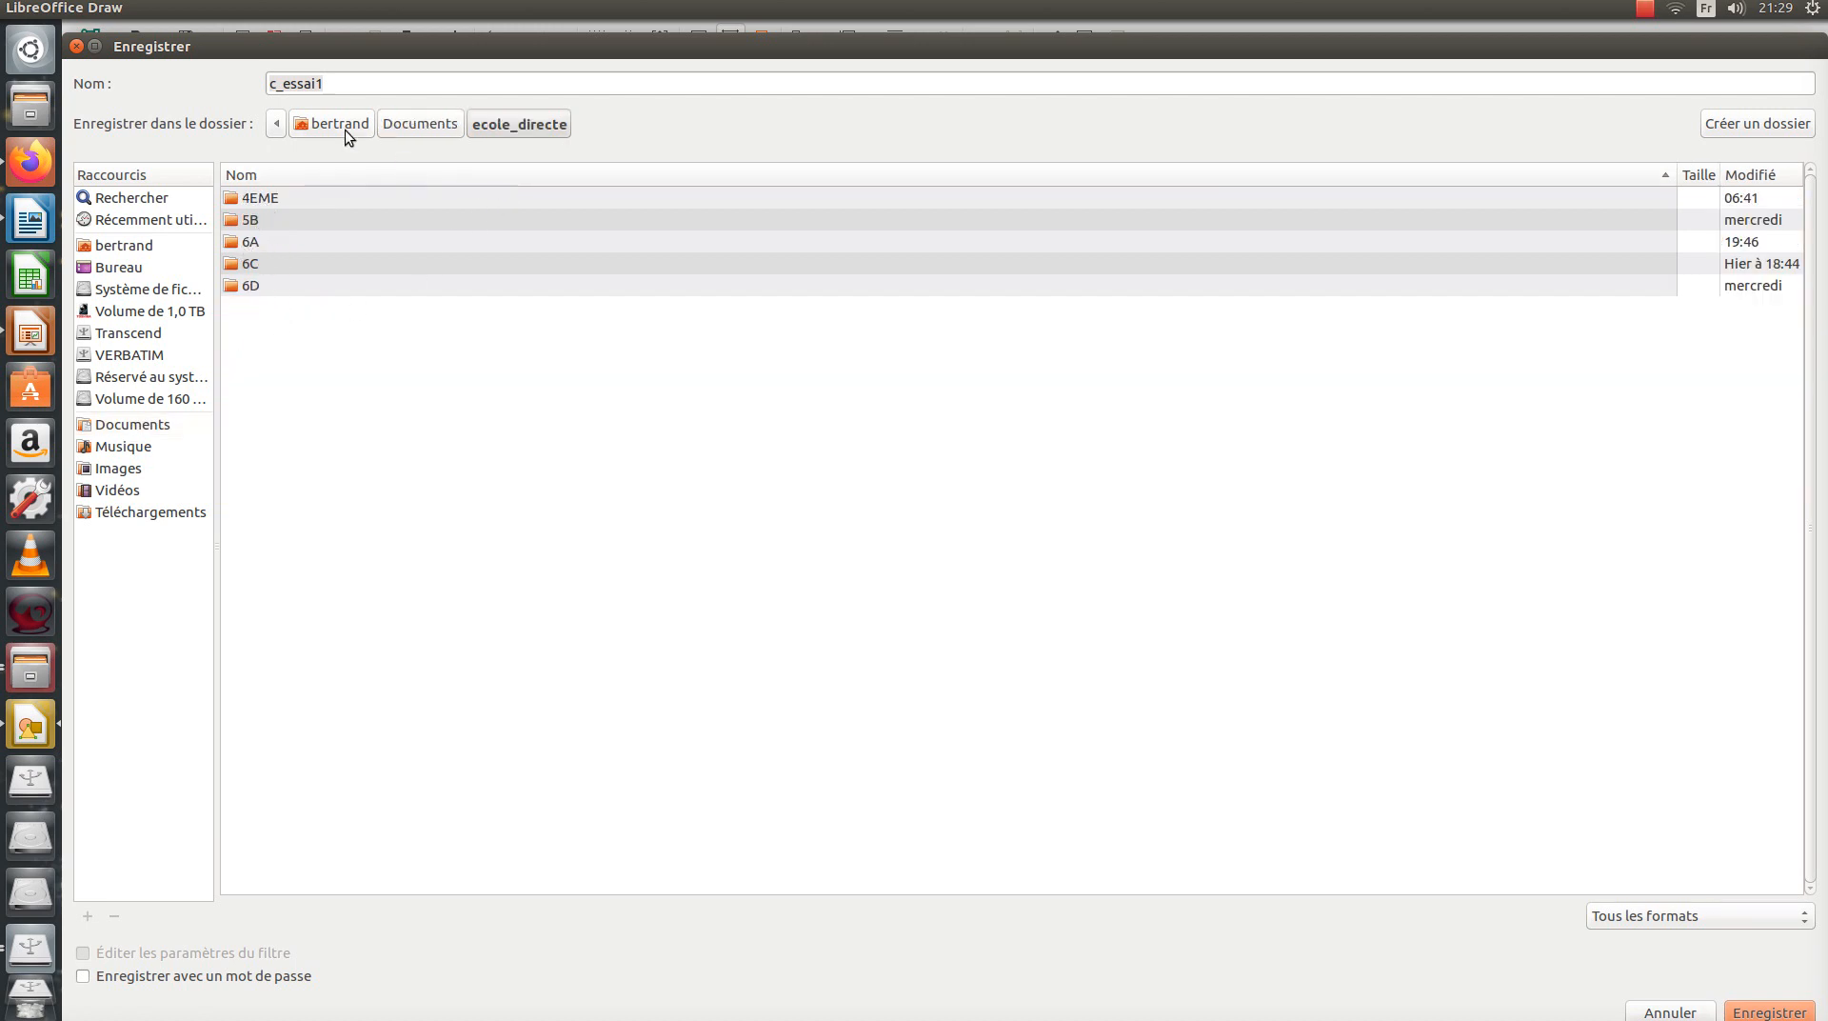
left_click(76, 47)
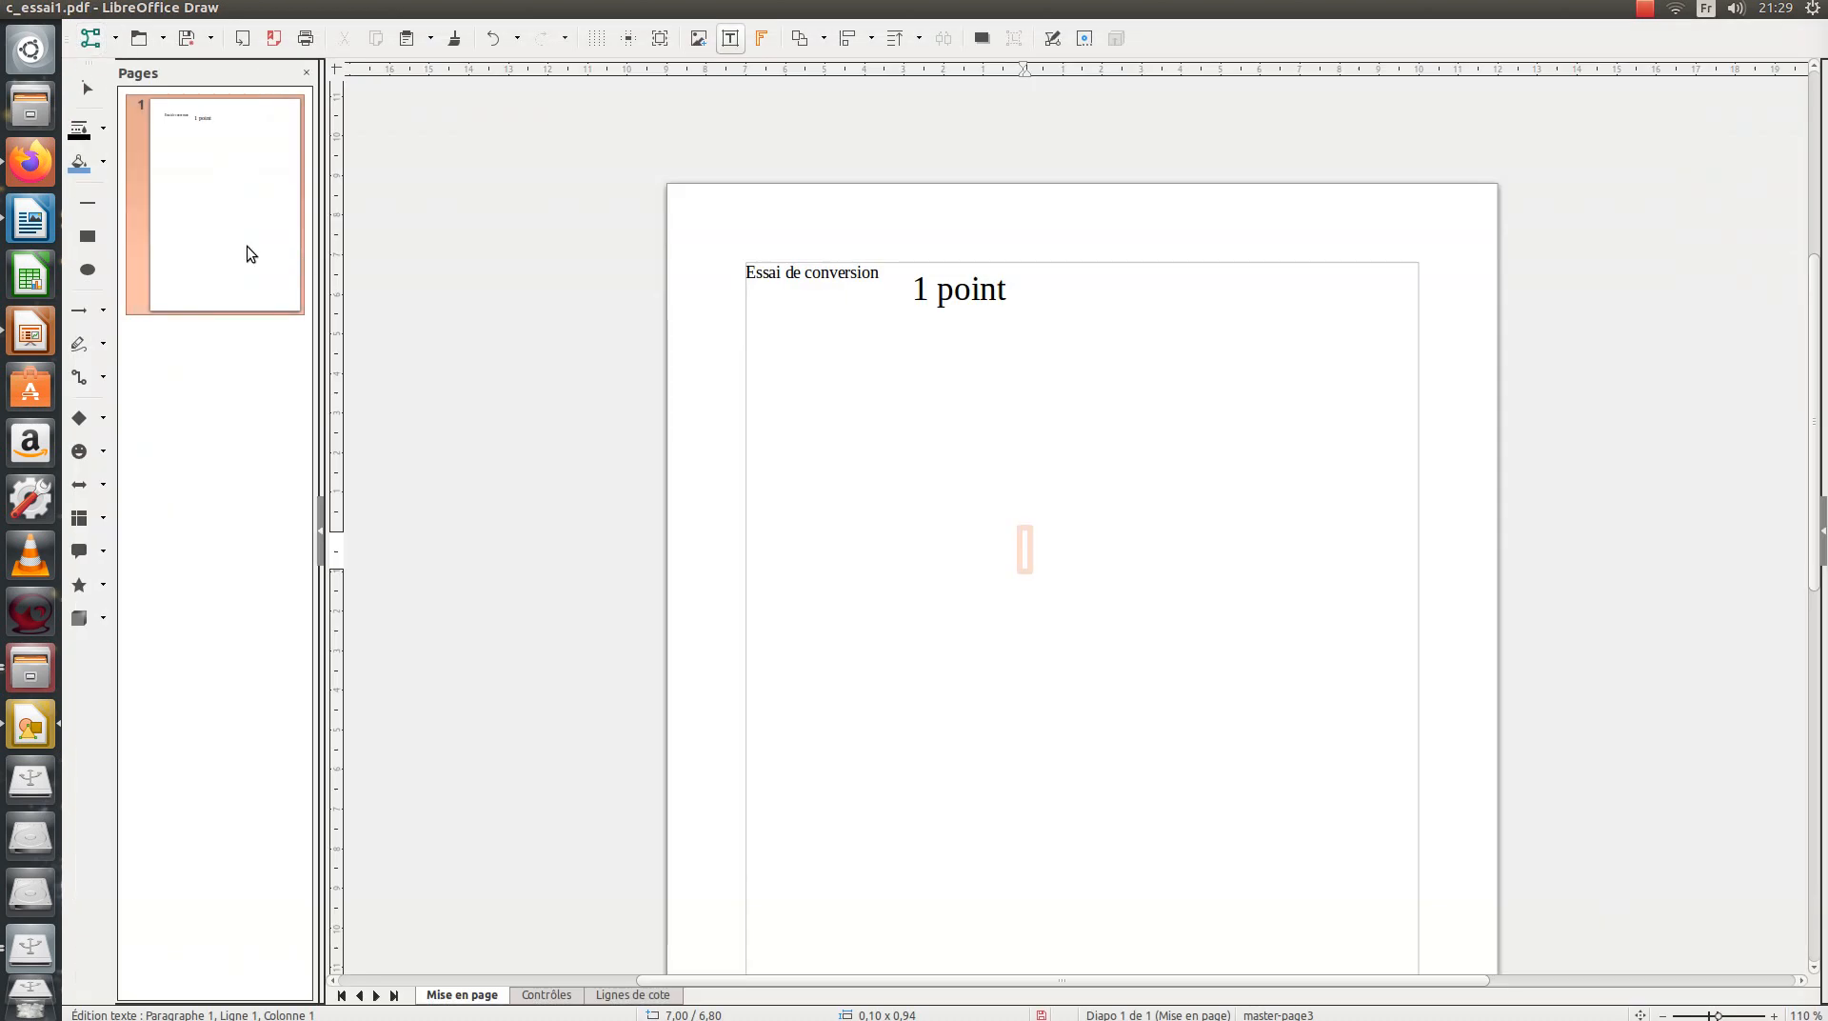
Export the drawing as c_essai1.pdf into Documents/ecole_directe, then close Draw choosing Ne pas enregistrer.
left_click(274, 40)
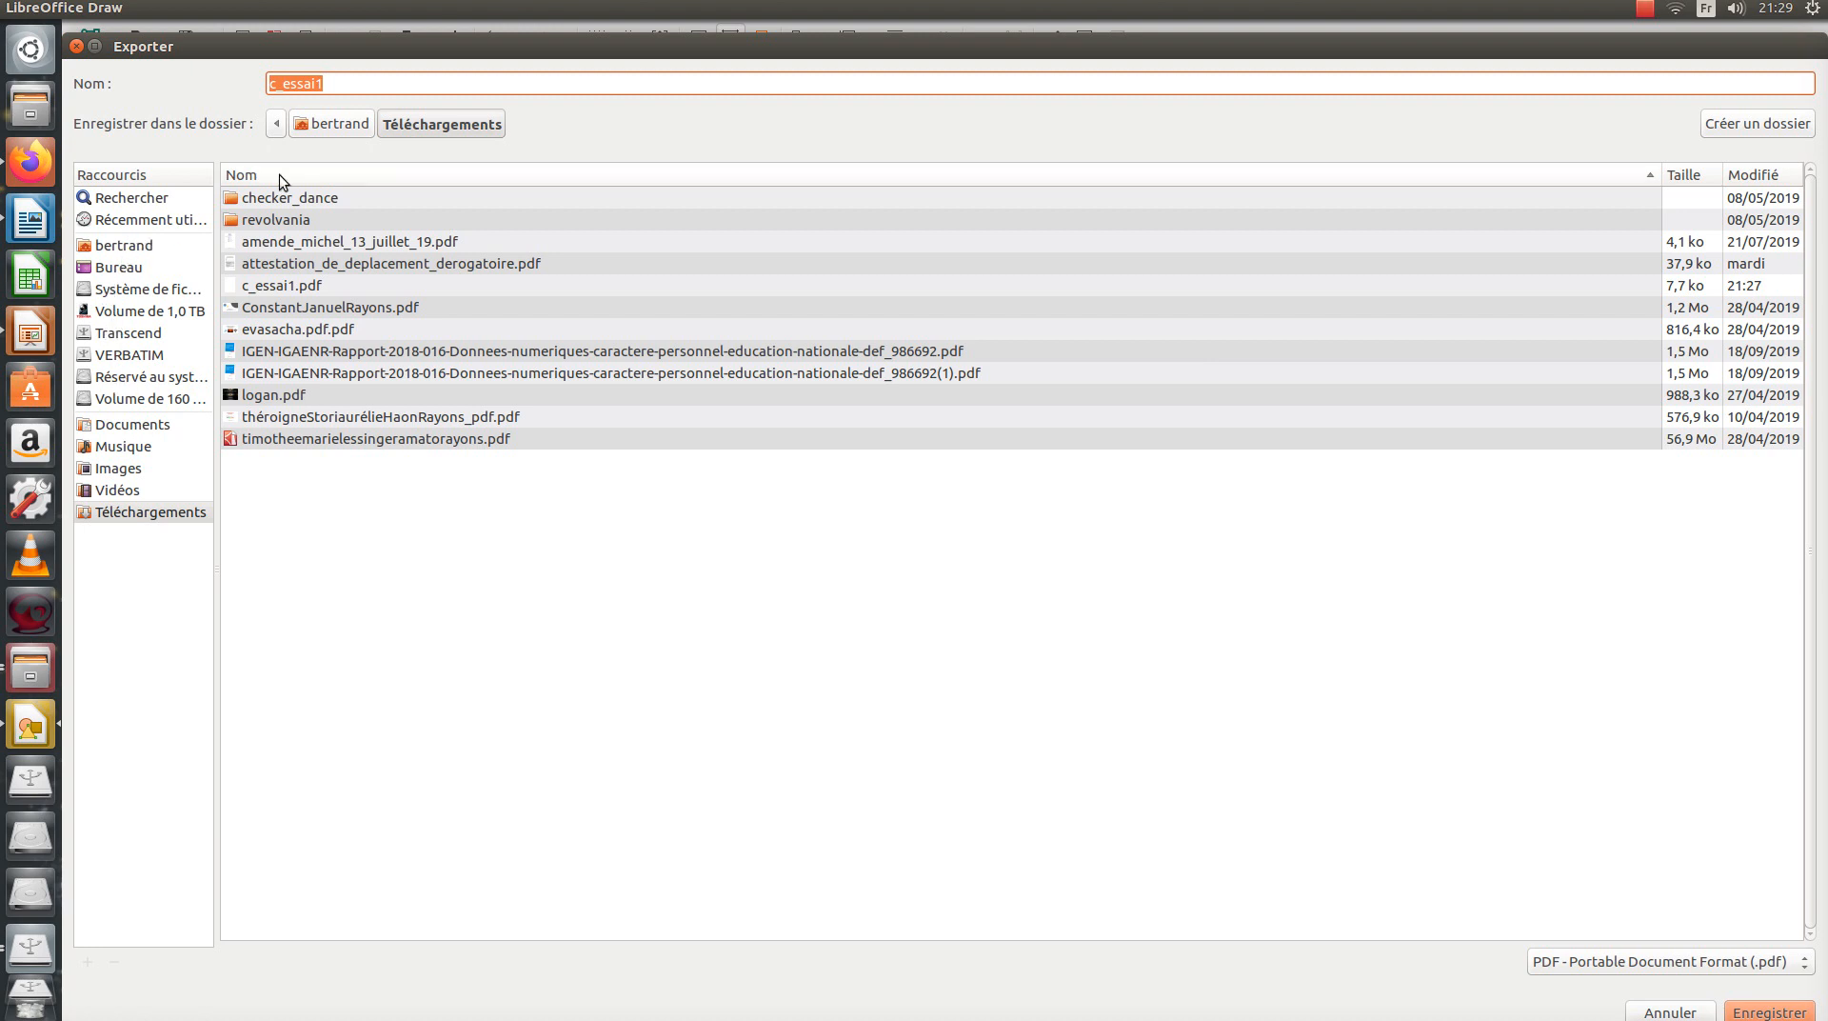
left_click(133, 245)
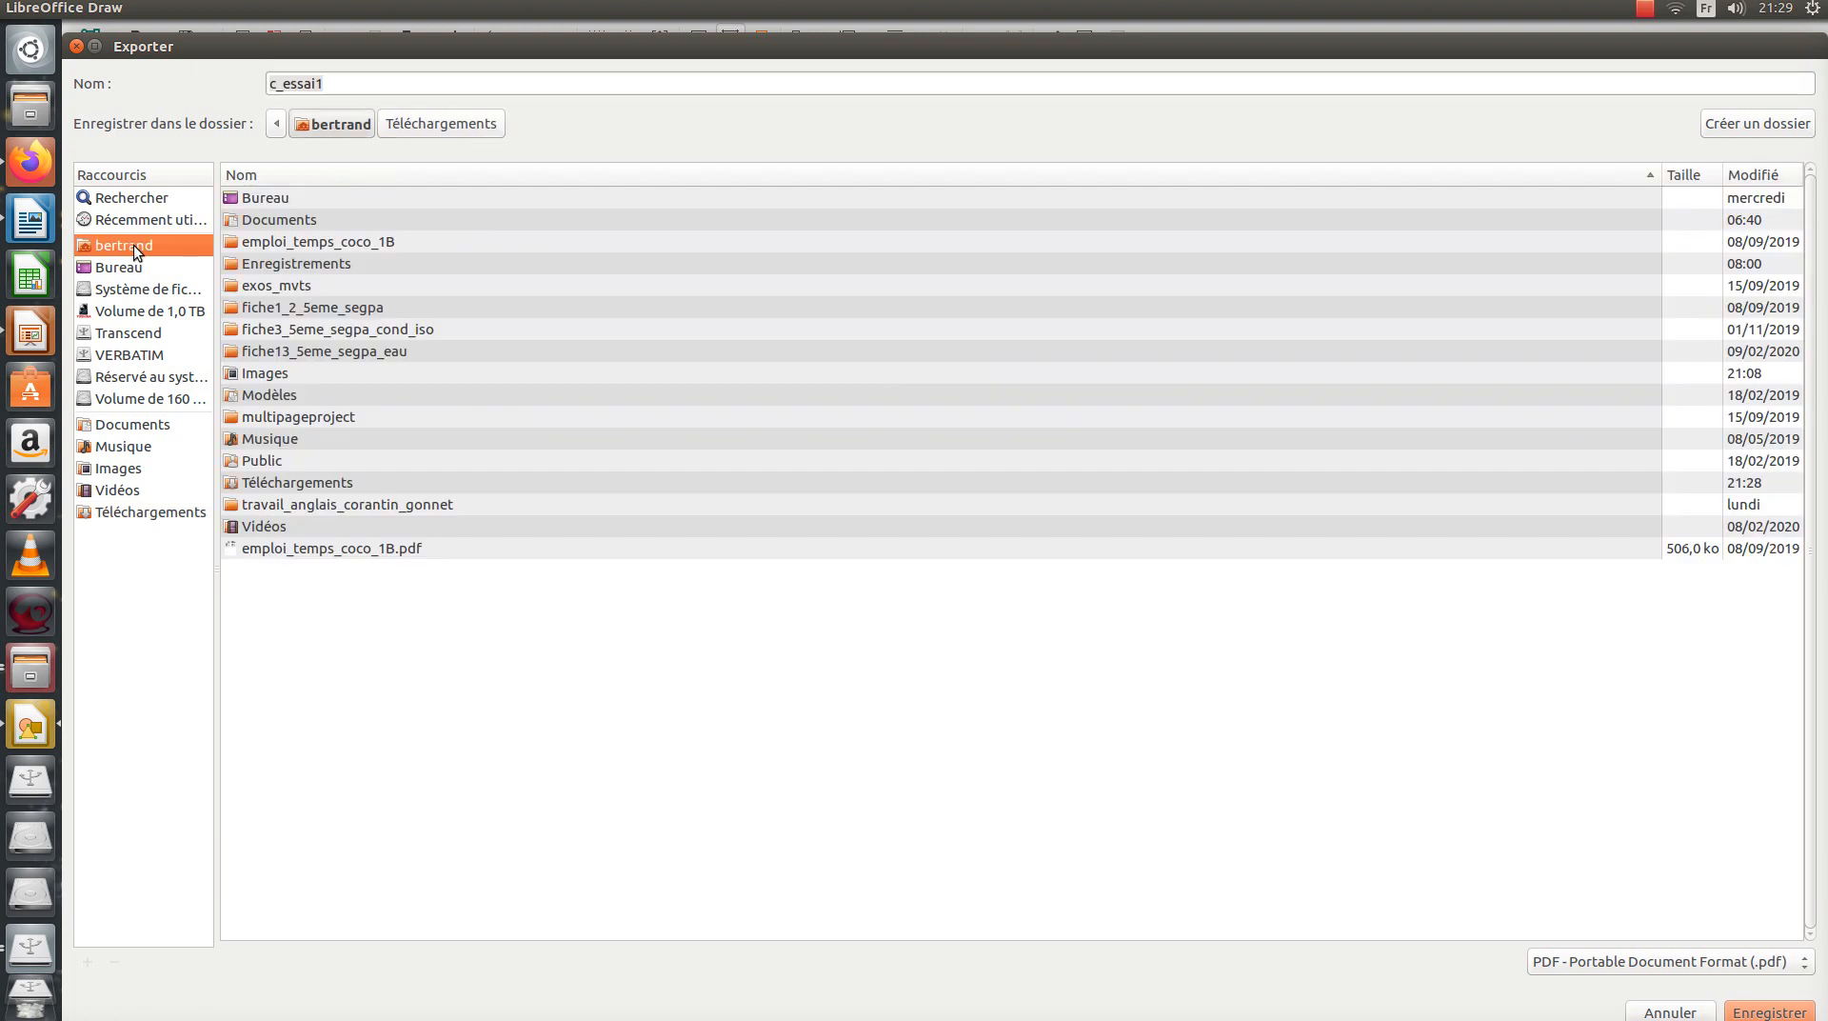
double_click(278, 221)
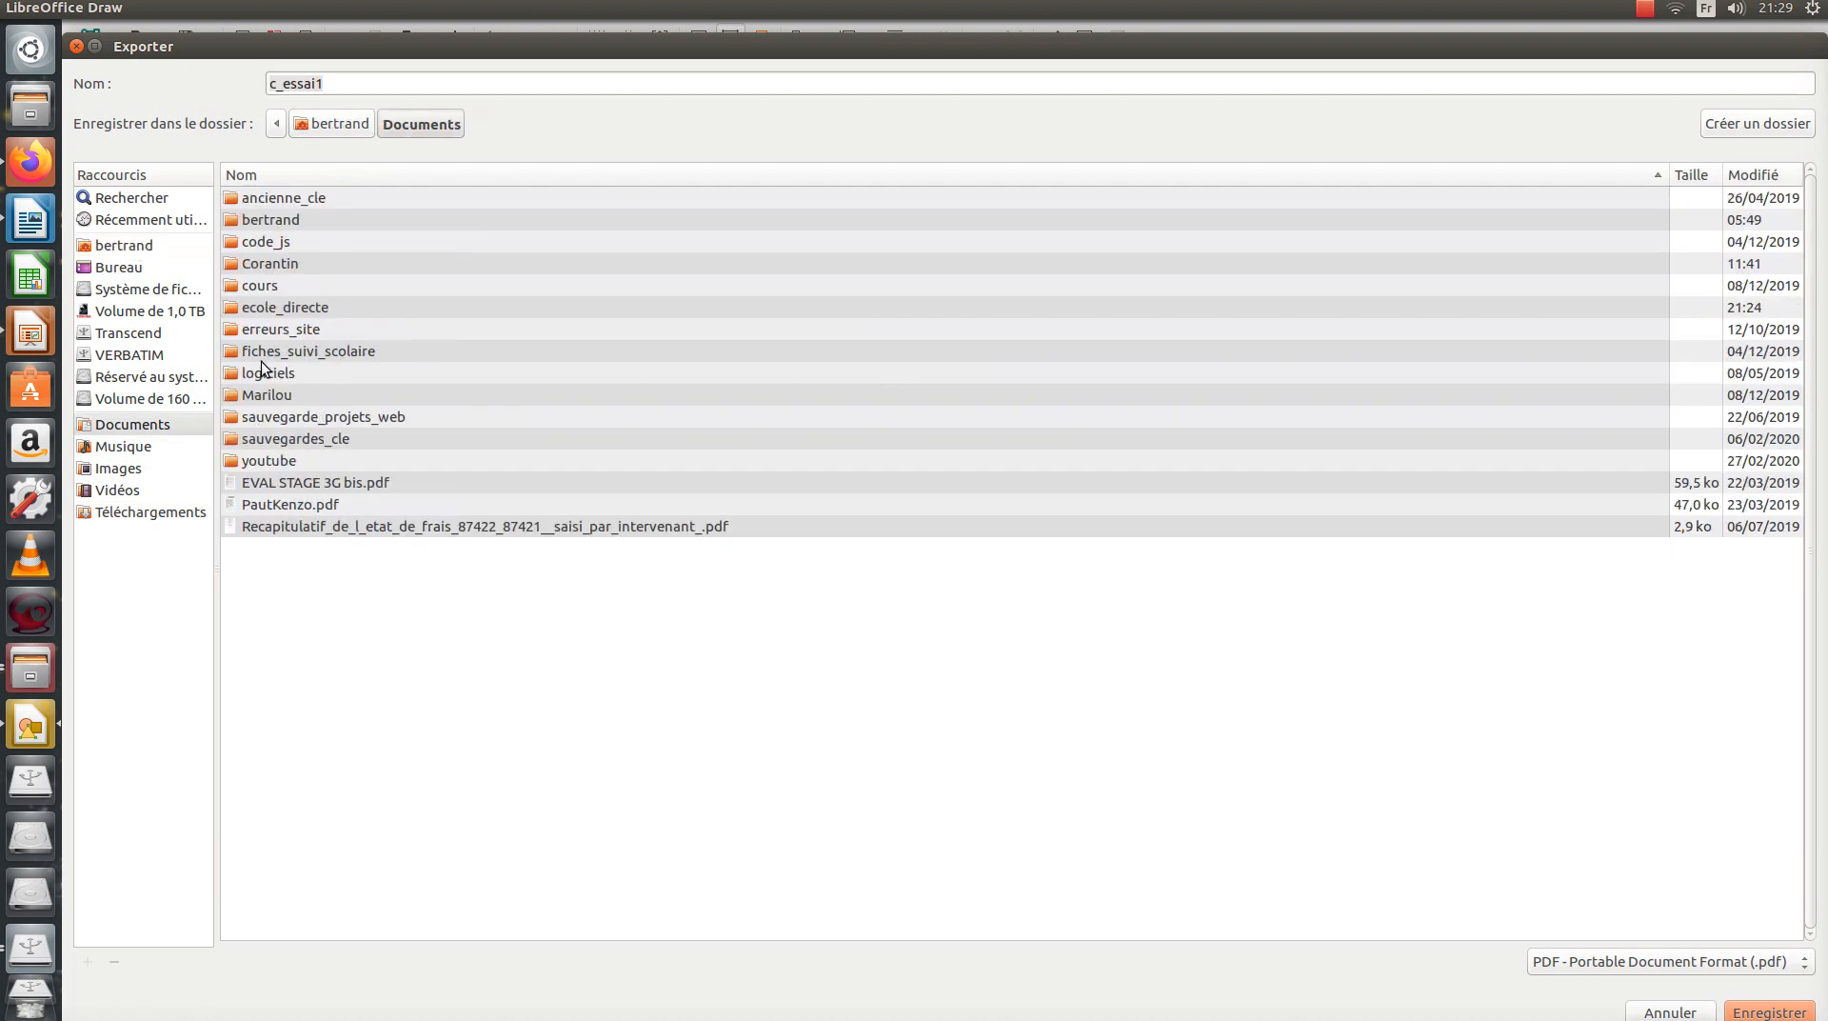
double_click(276, 309)
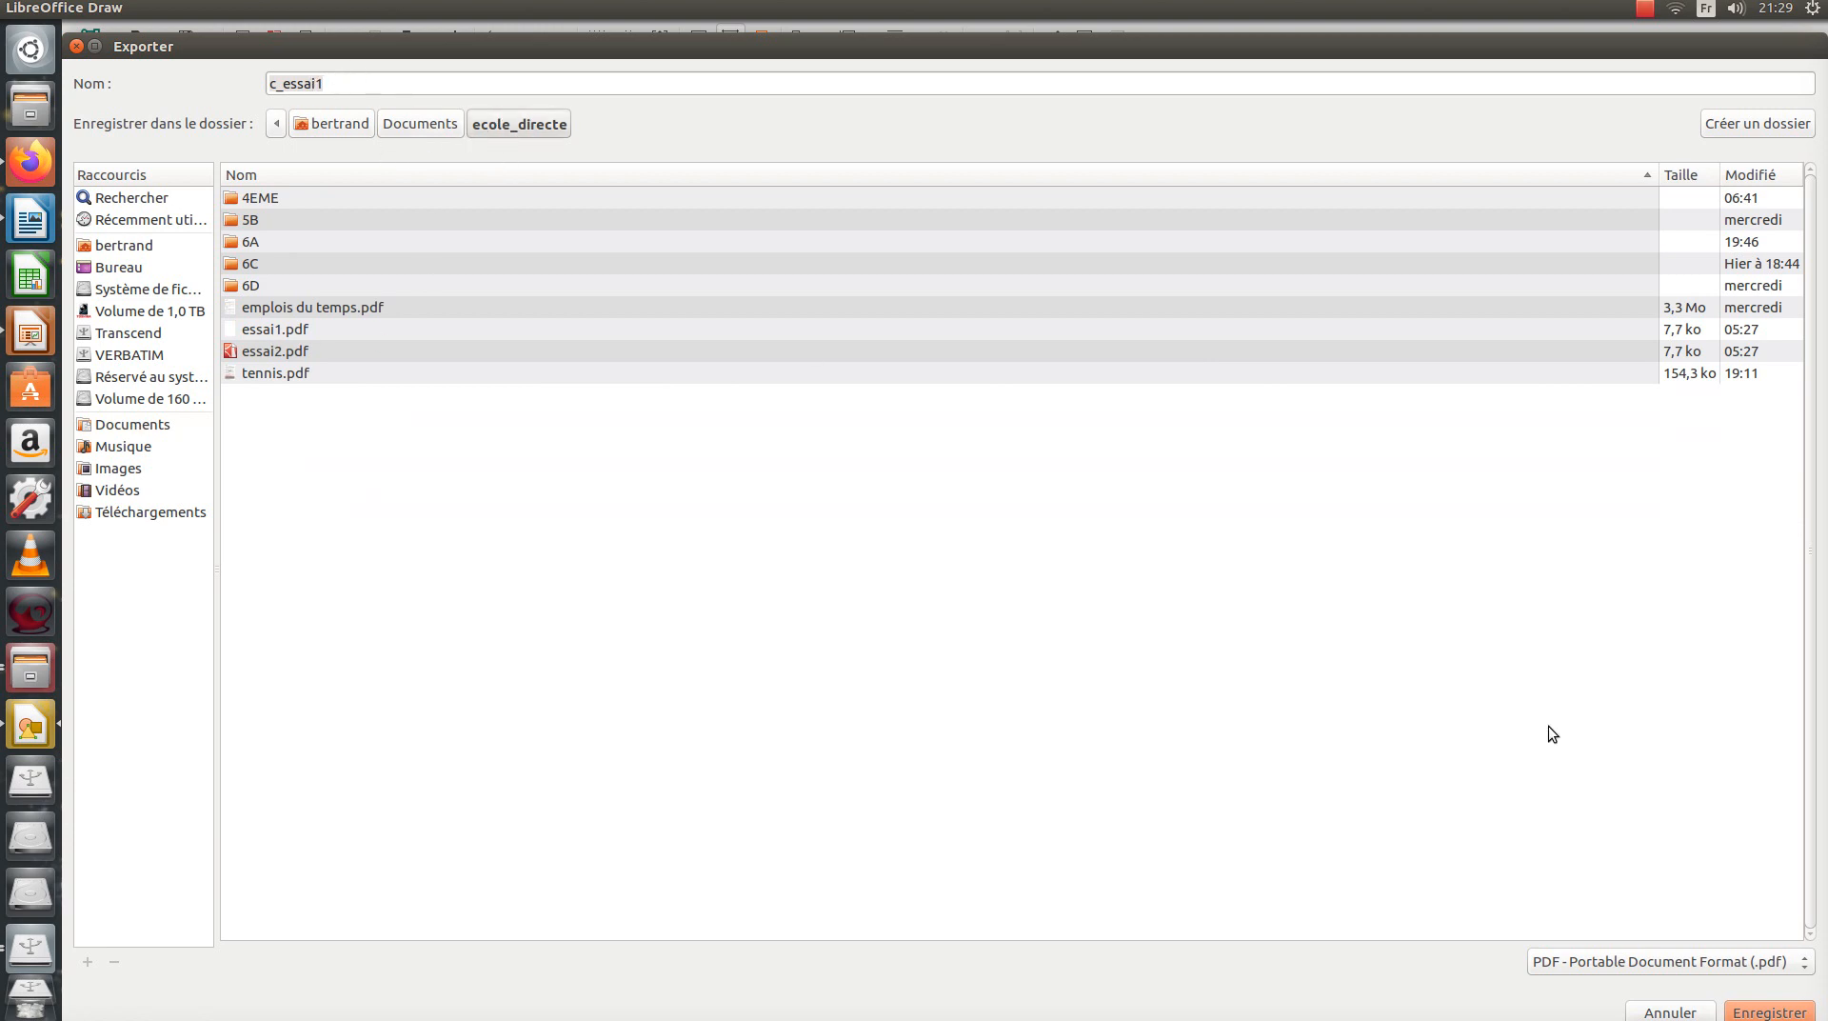
left_click(1775, 1011)
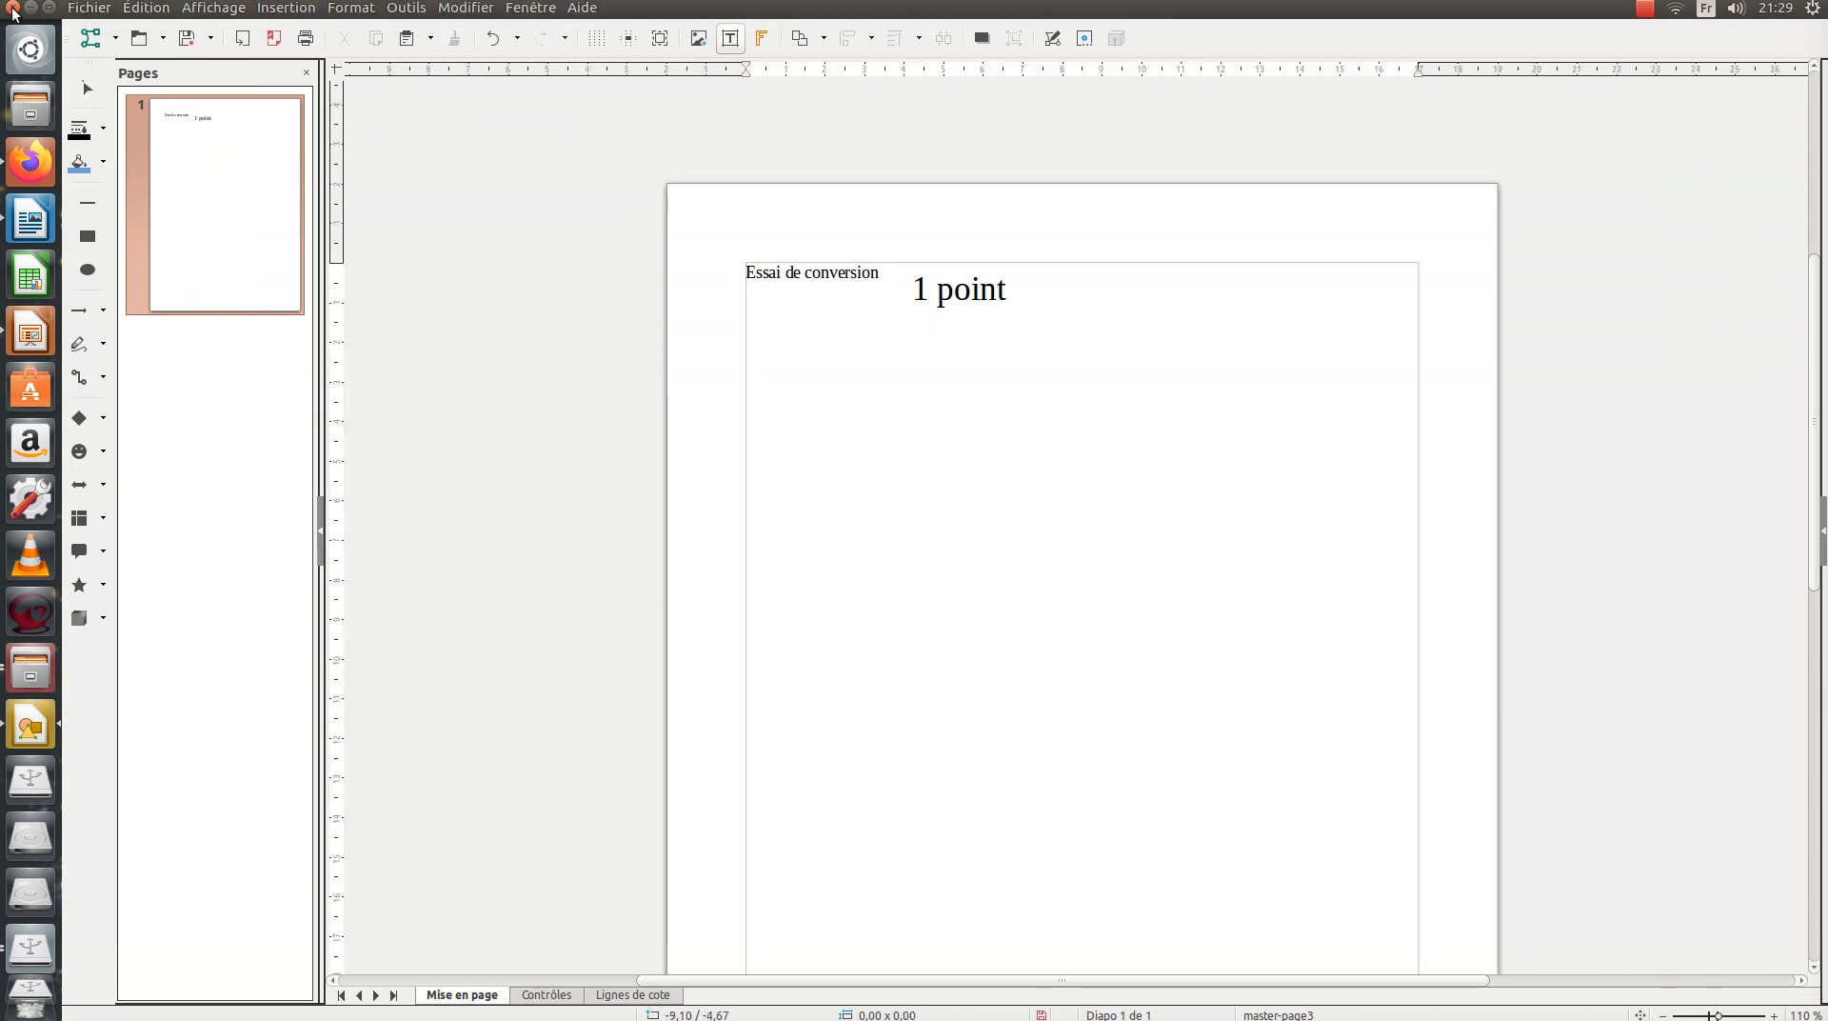
left_click(12, 8)
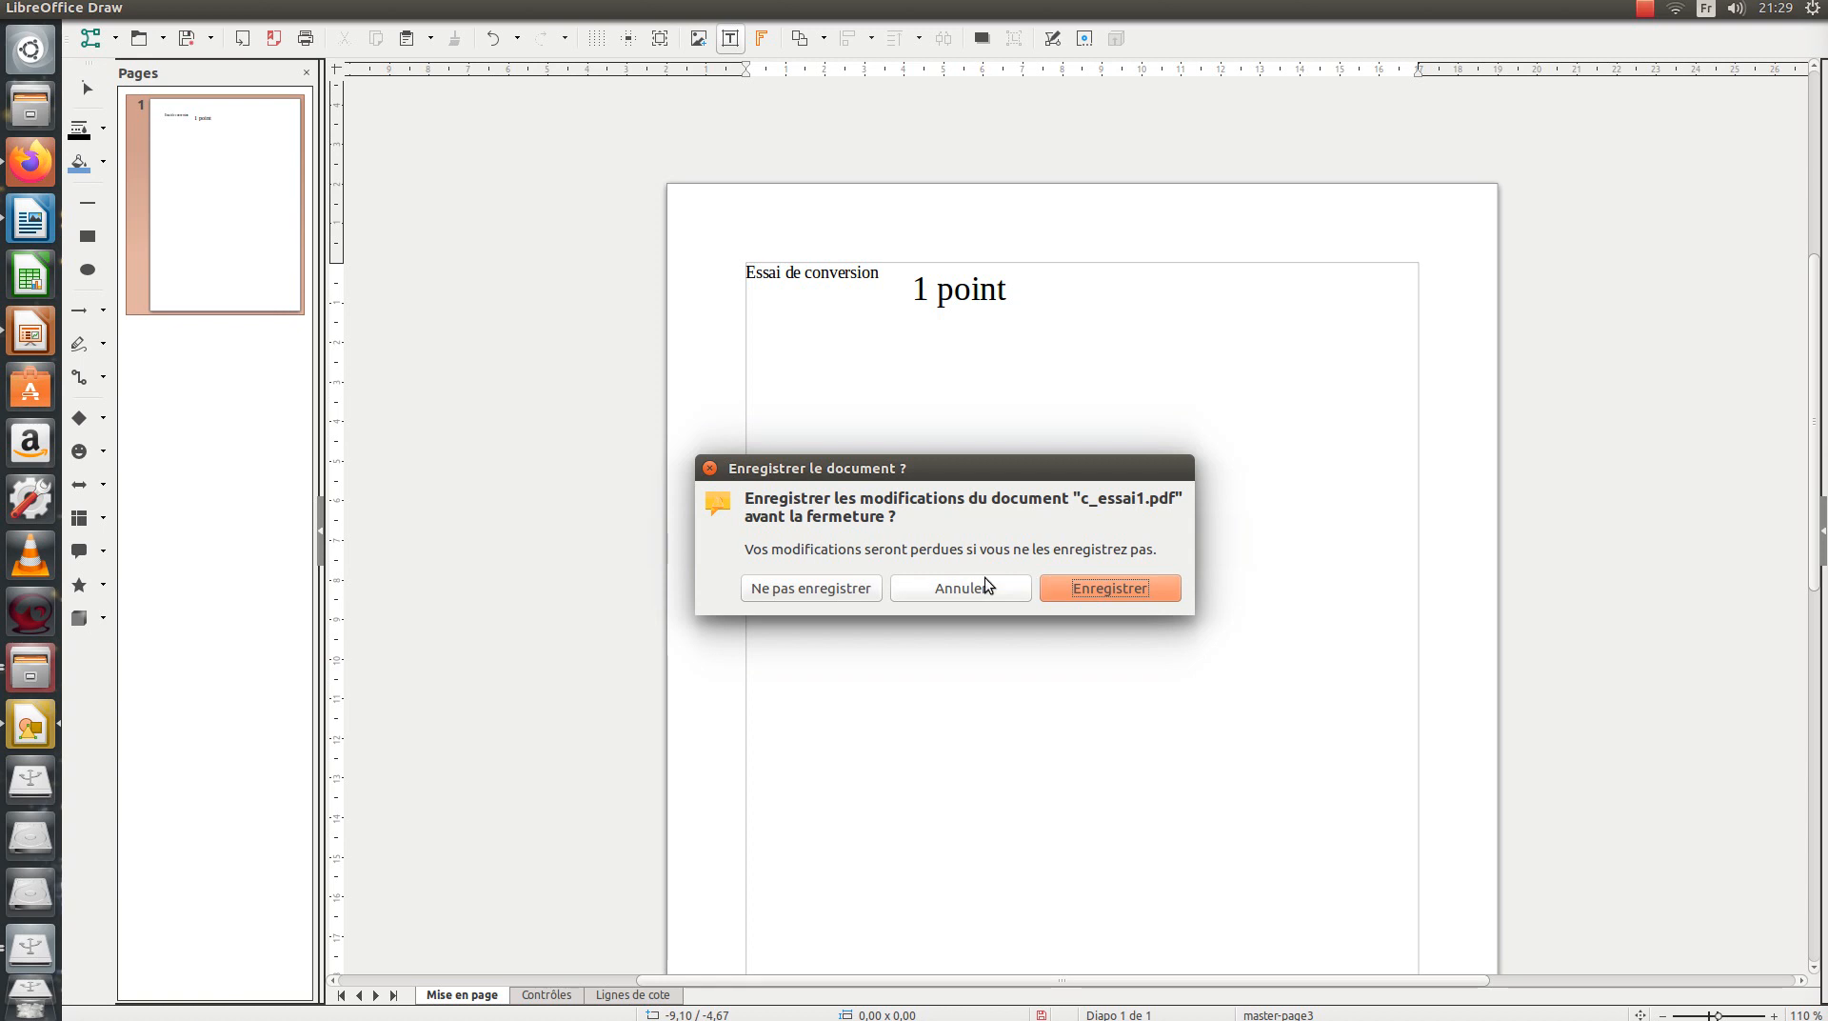
left_click(811, 588)
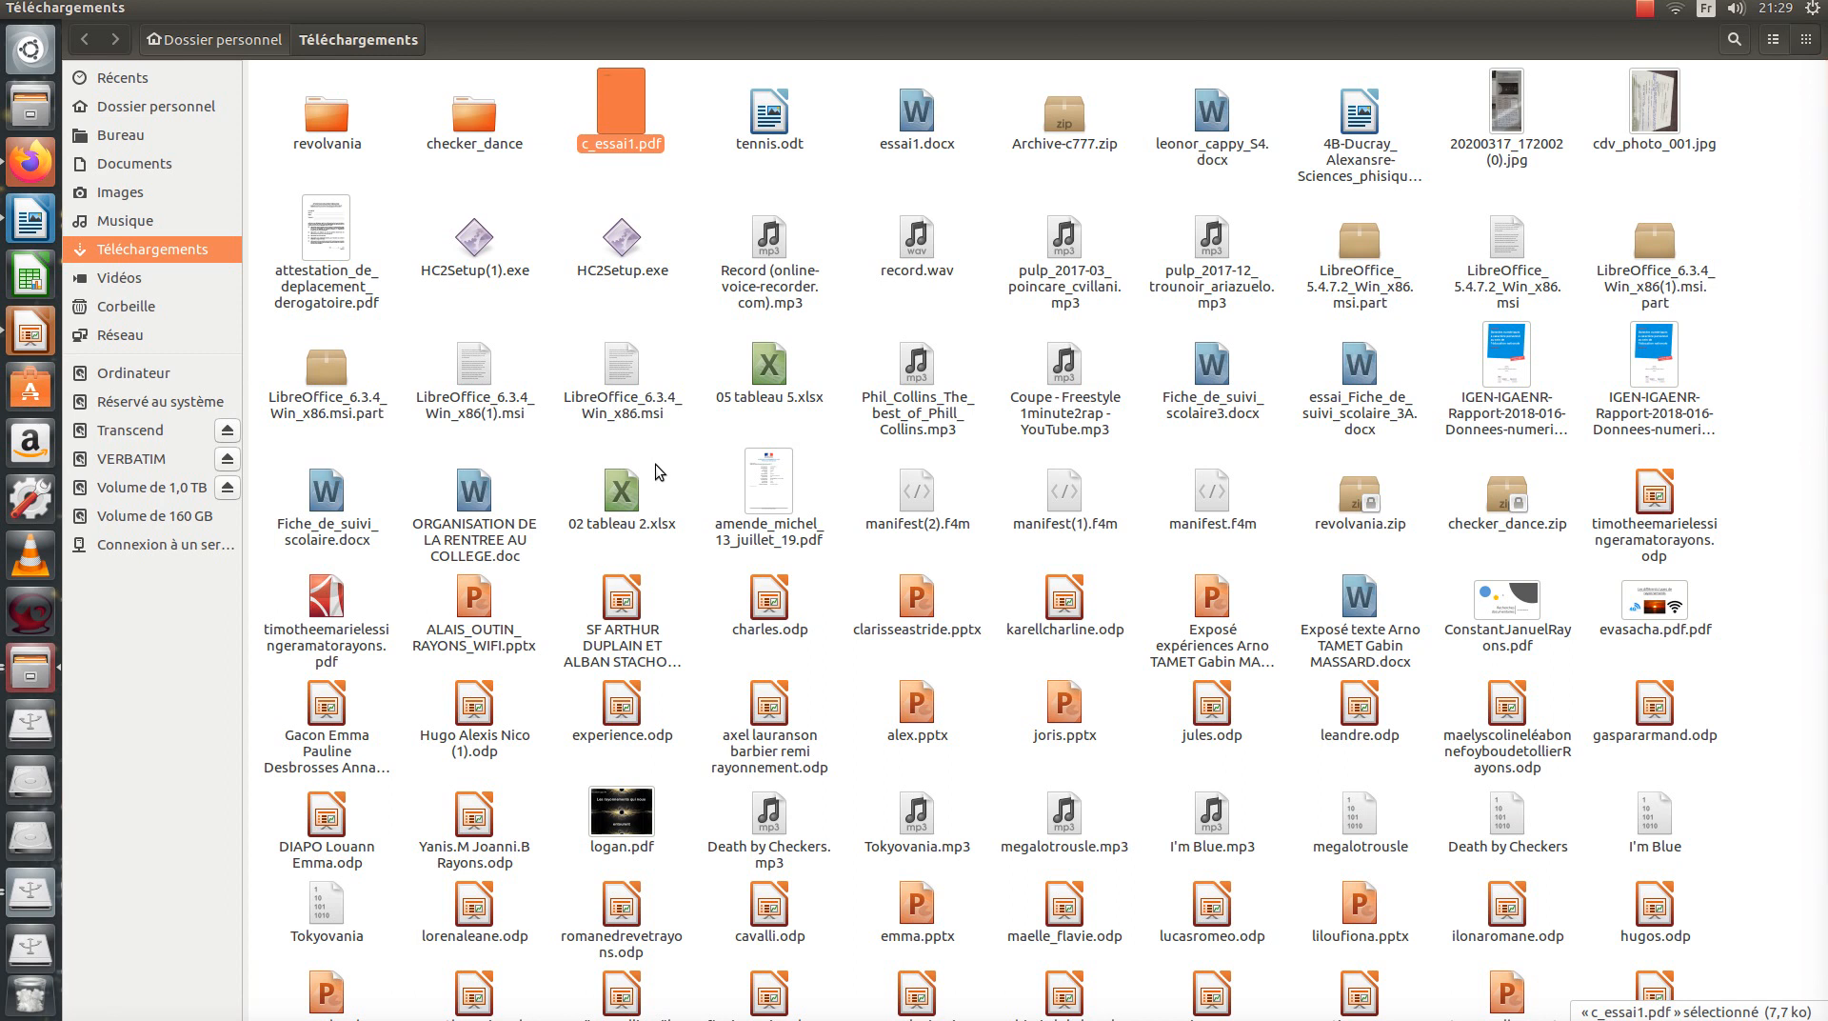
Back in MEGA, upload c_essai1.pdf from ecole_directe and choose Téléverser et mettre à jour.
left_click(26, 162)
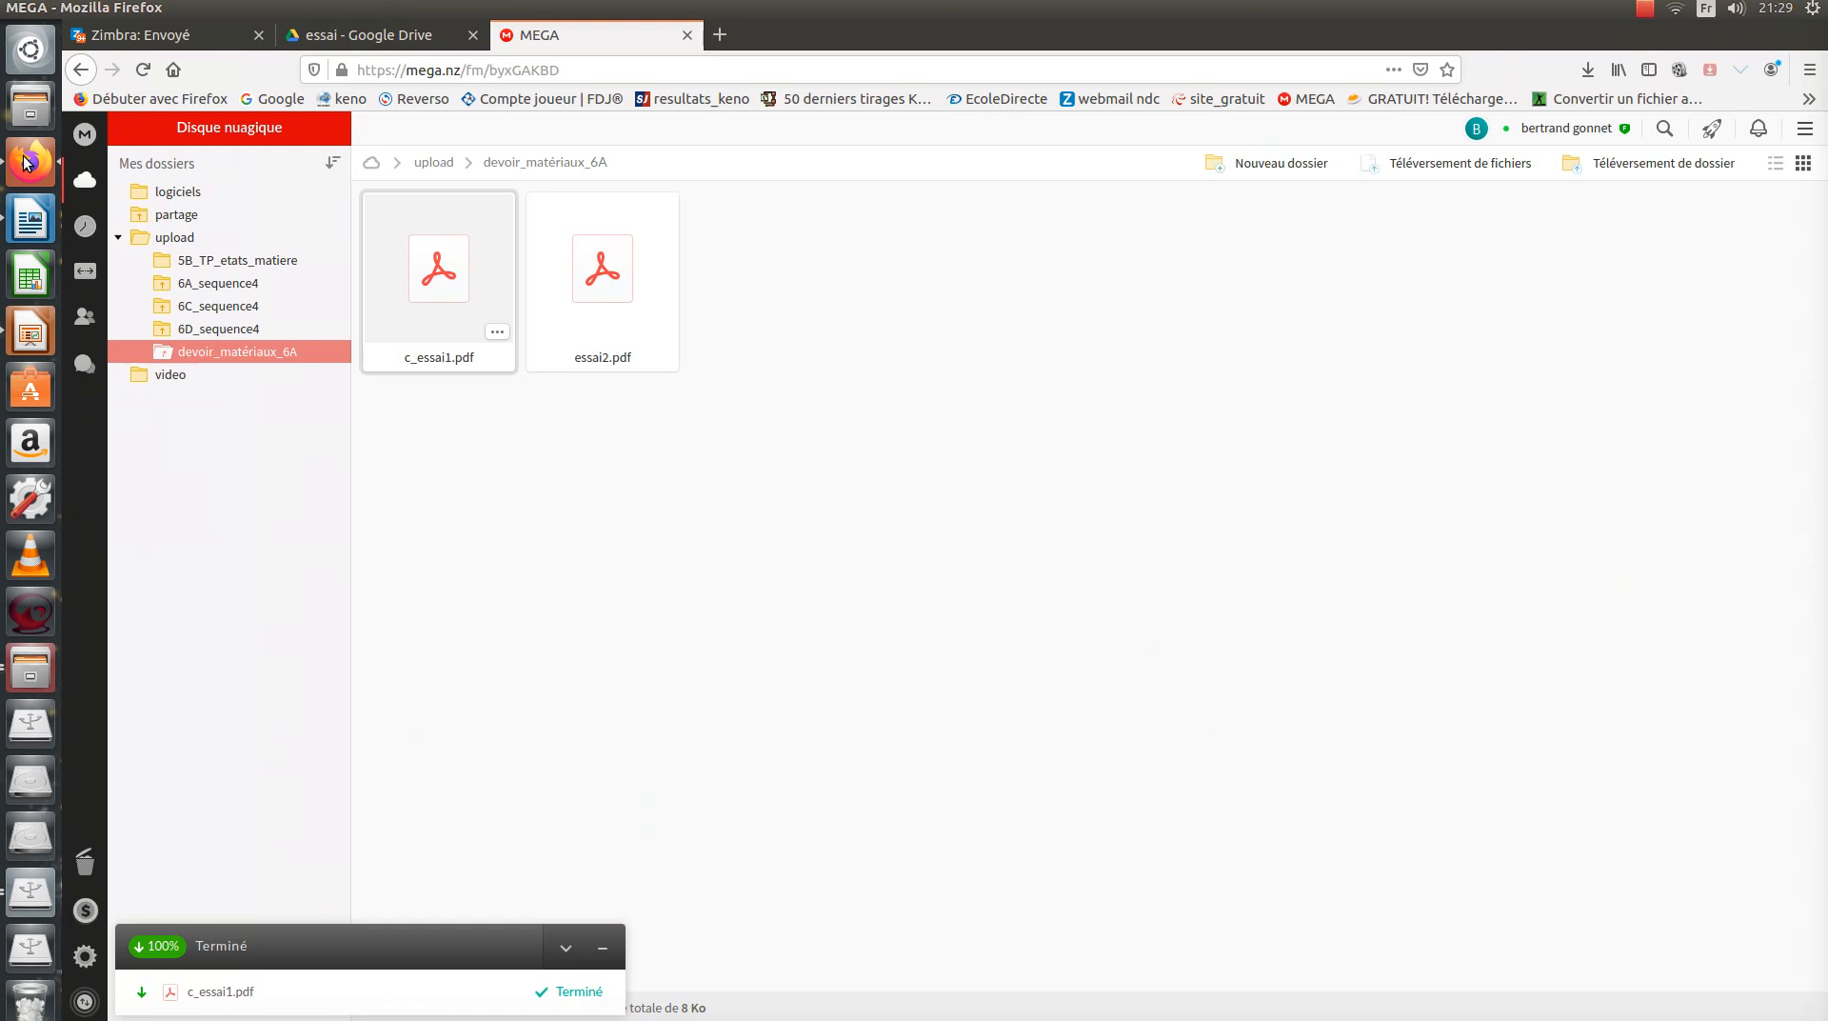
left_click(572, 358)
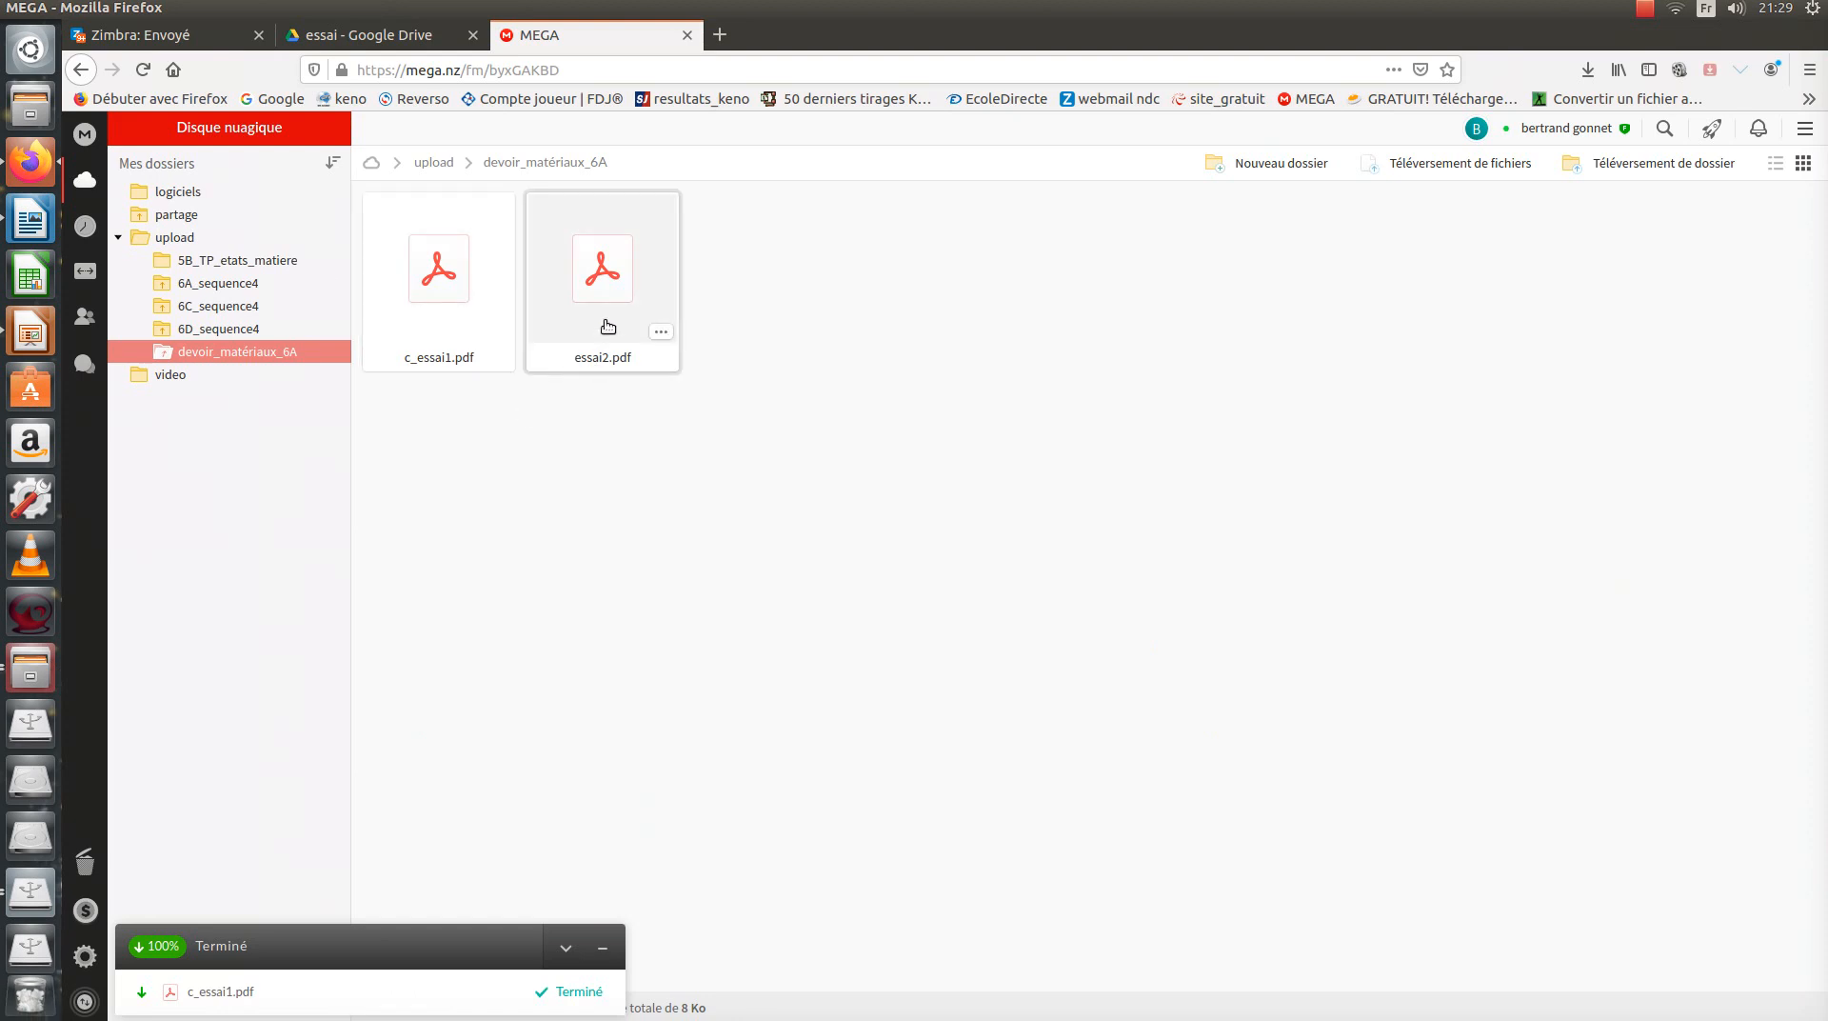
left_click(435, 330)
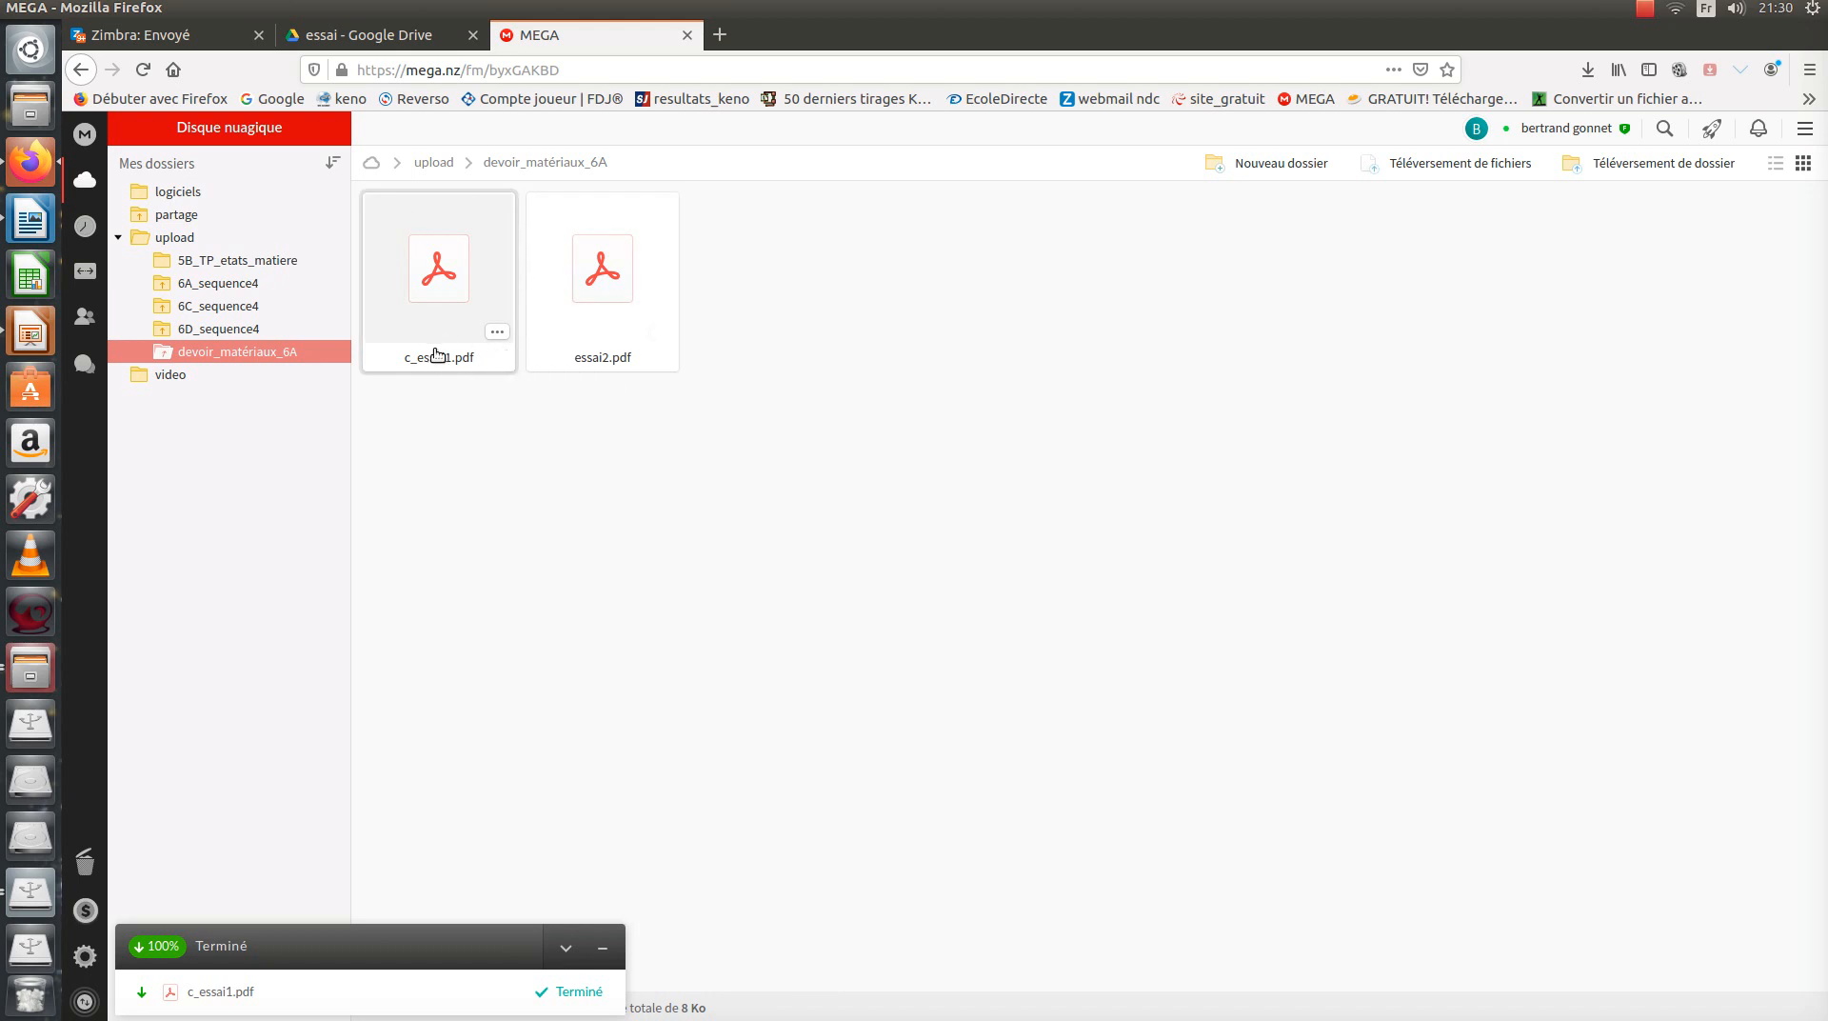
left_click(1453, 166)
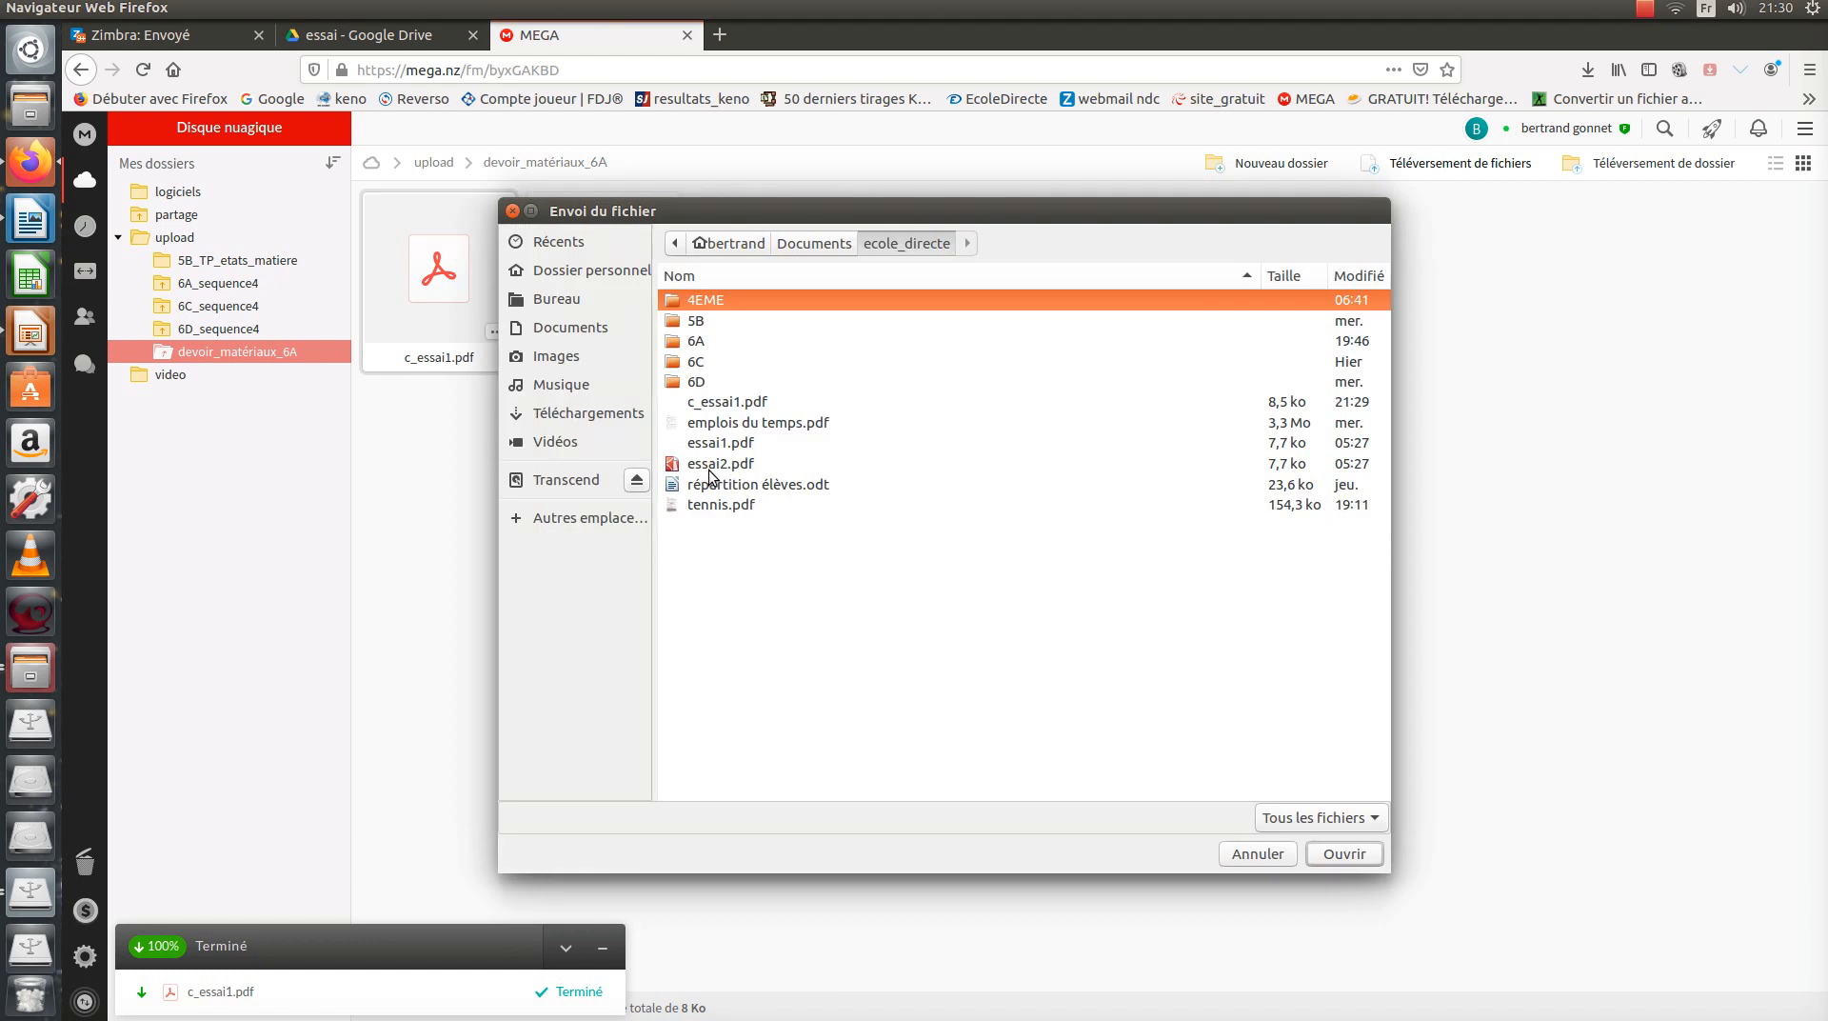
left_click(716, 404)
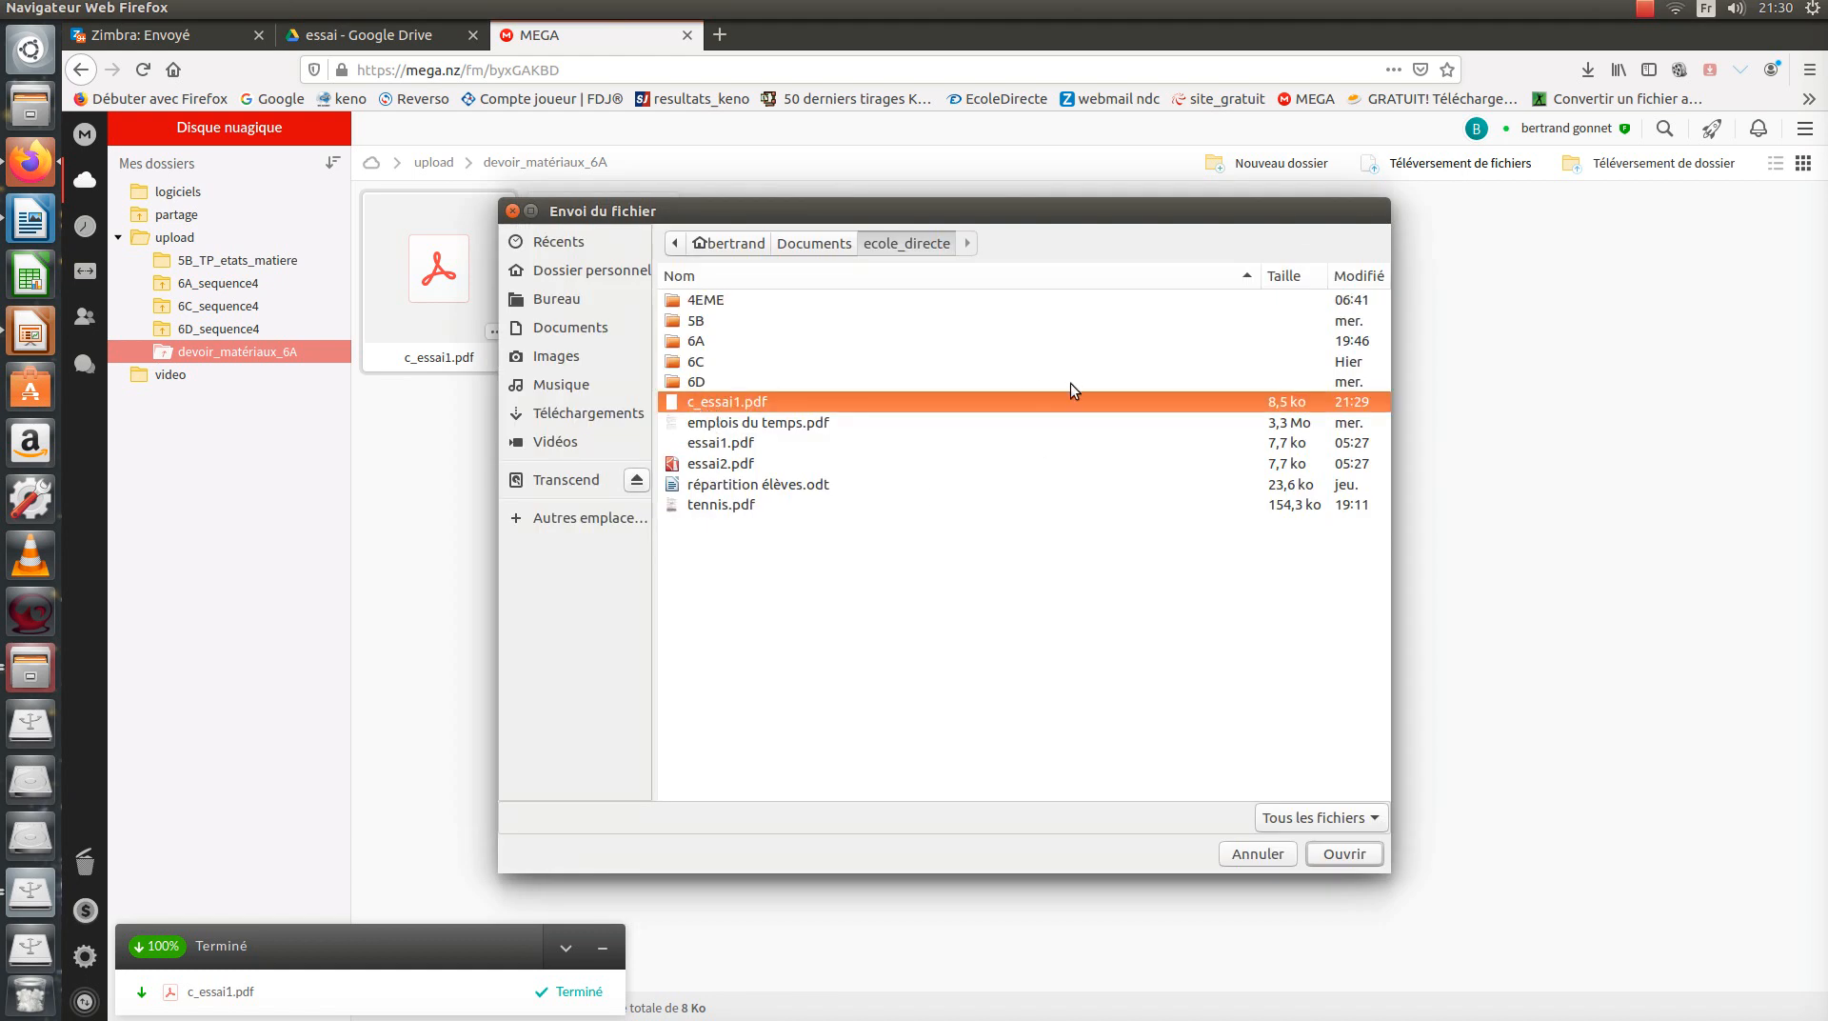
left_click(1351, 854)
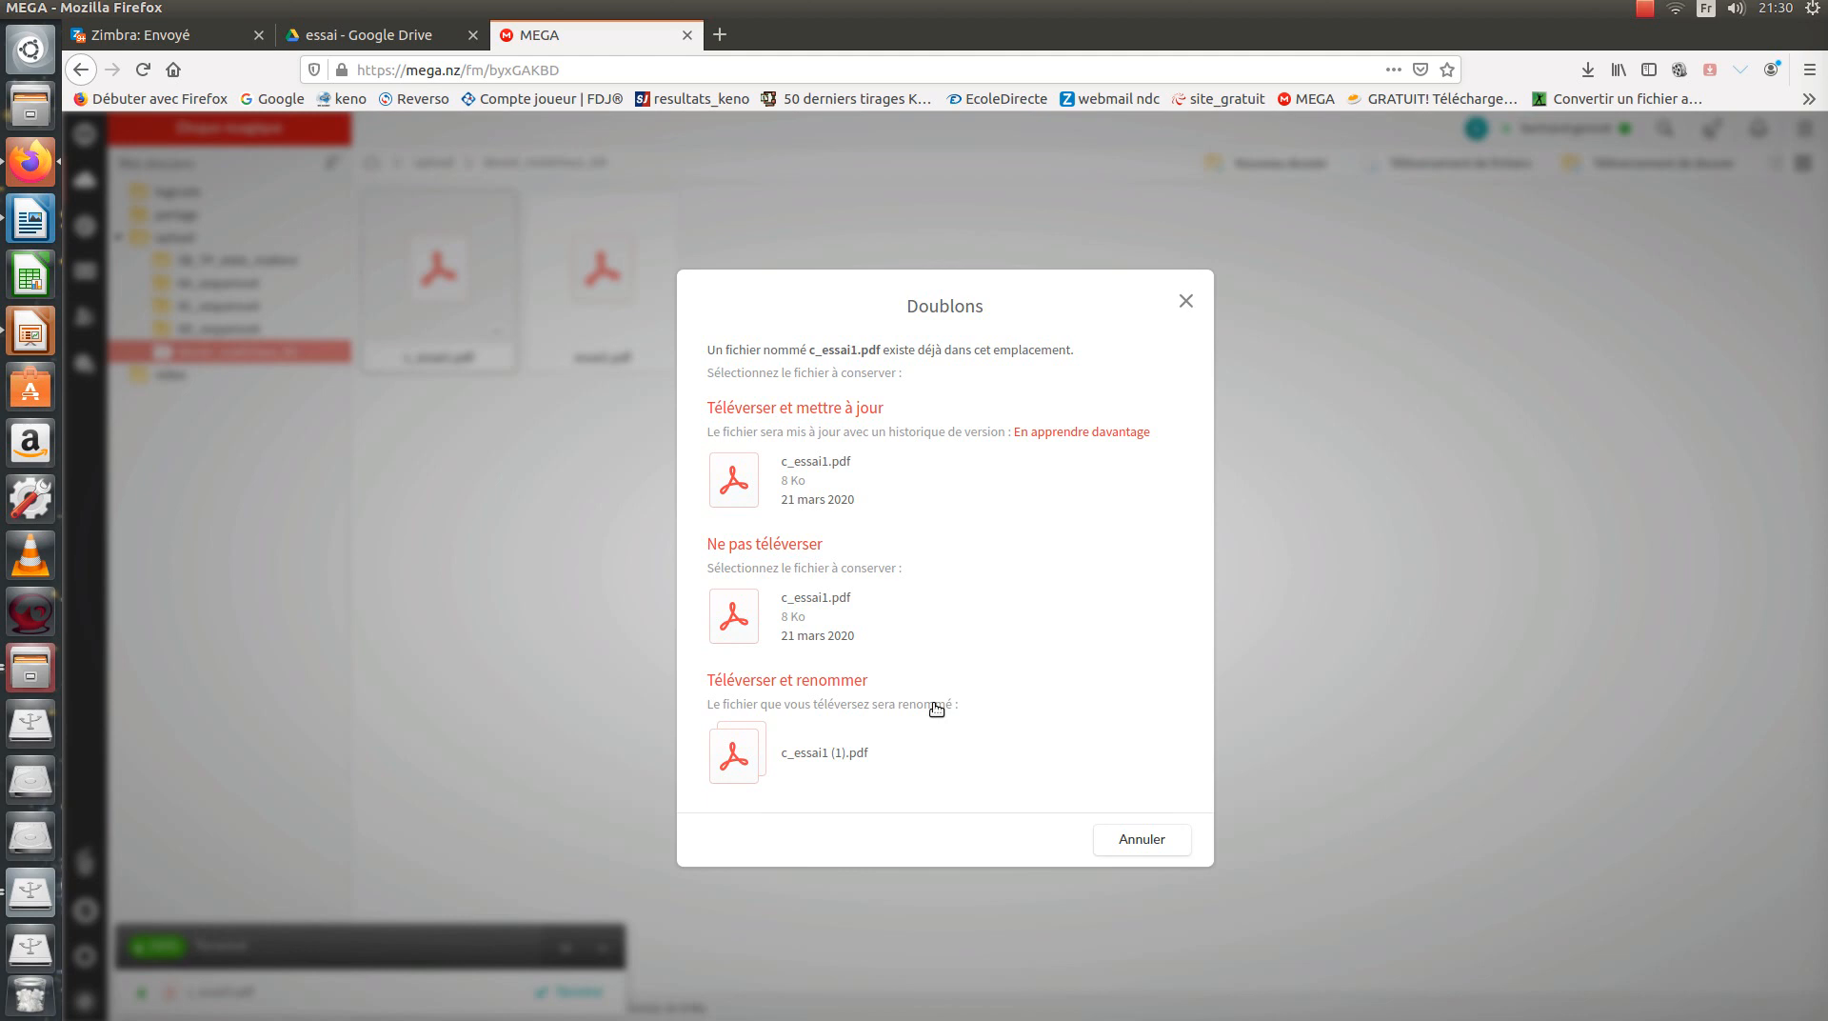
left_click(741, 481)
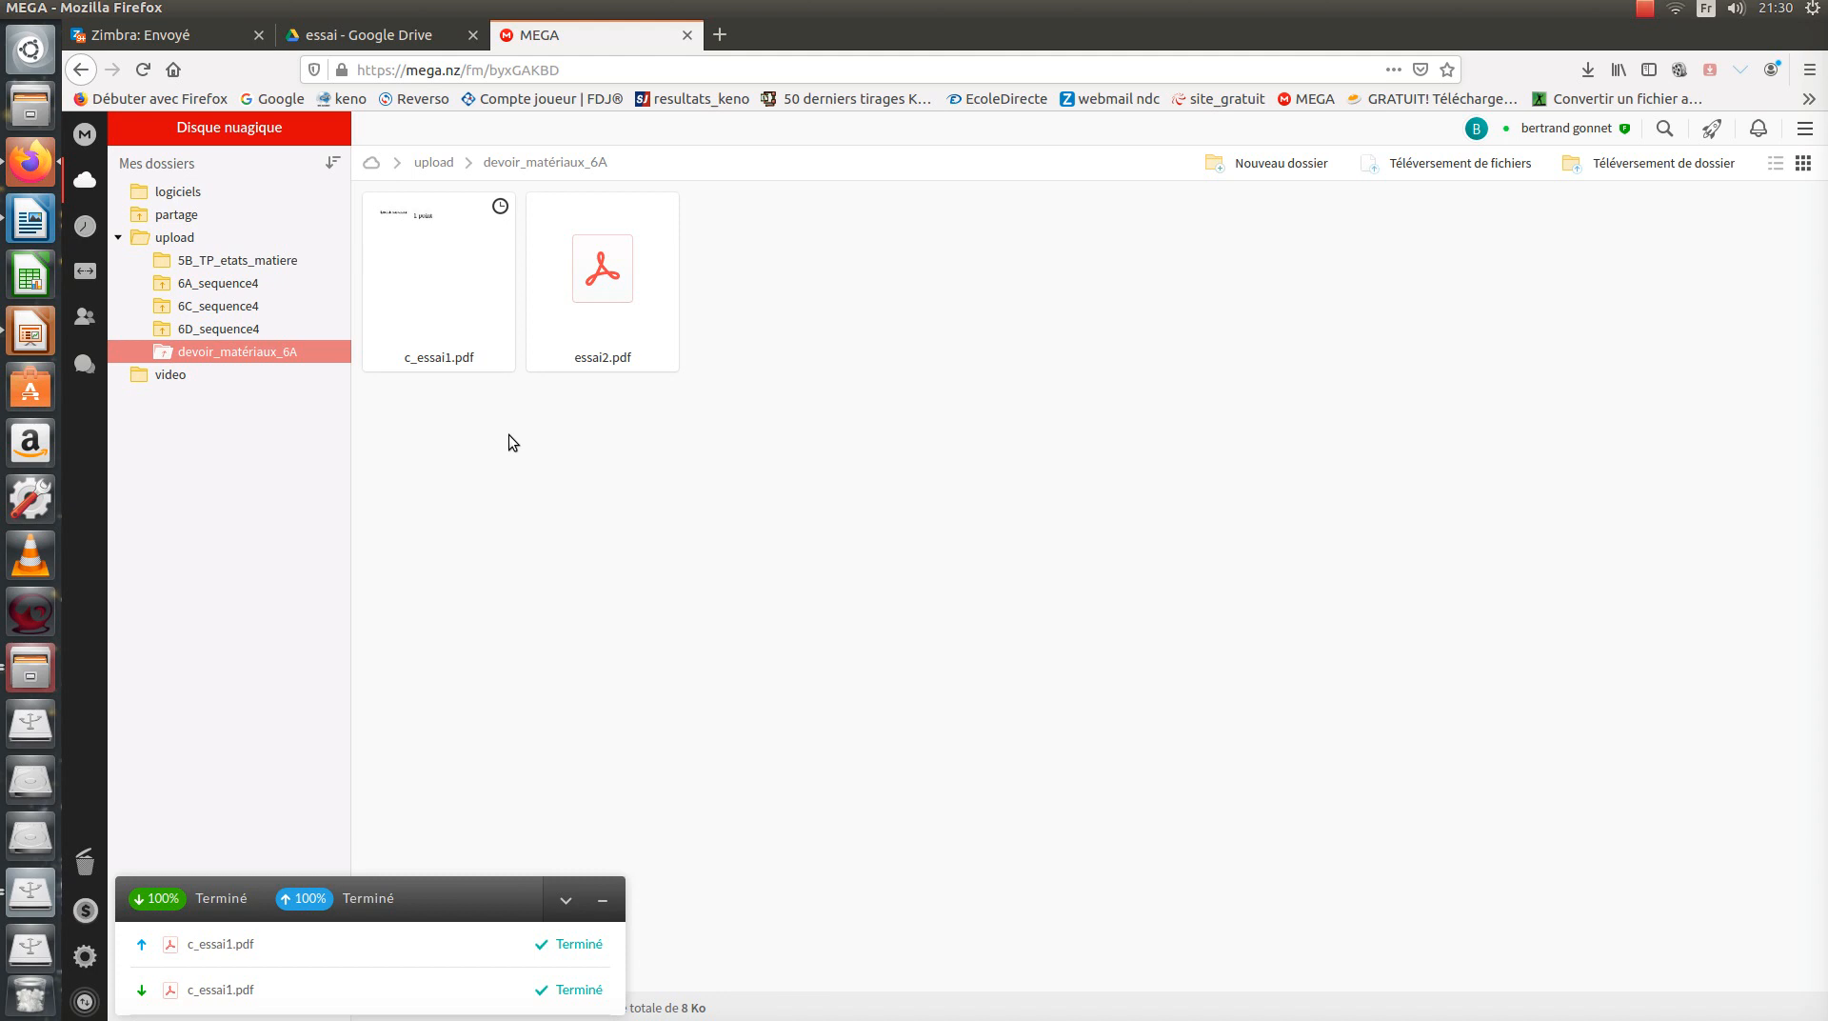
double_click(428, 255)
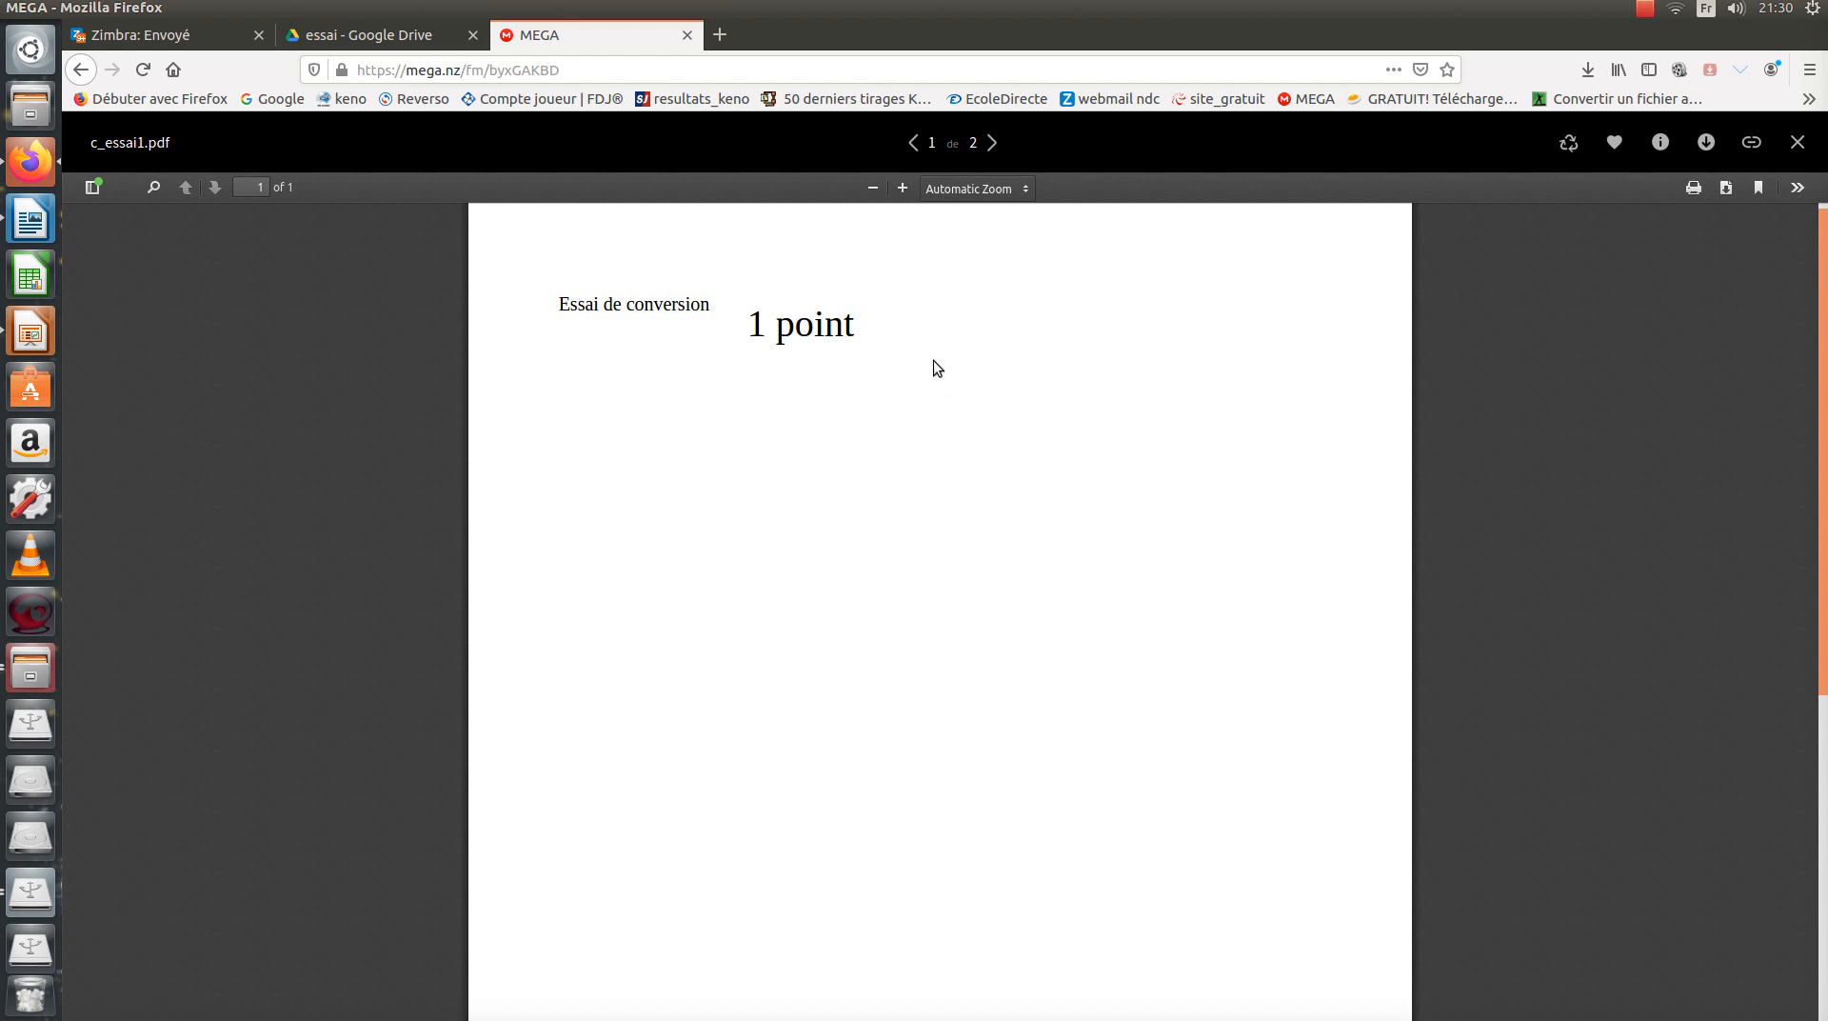
left_click(1798, 143)
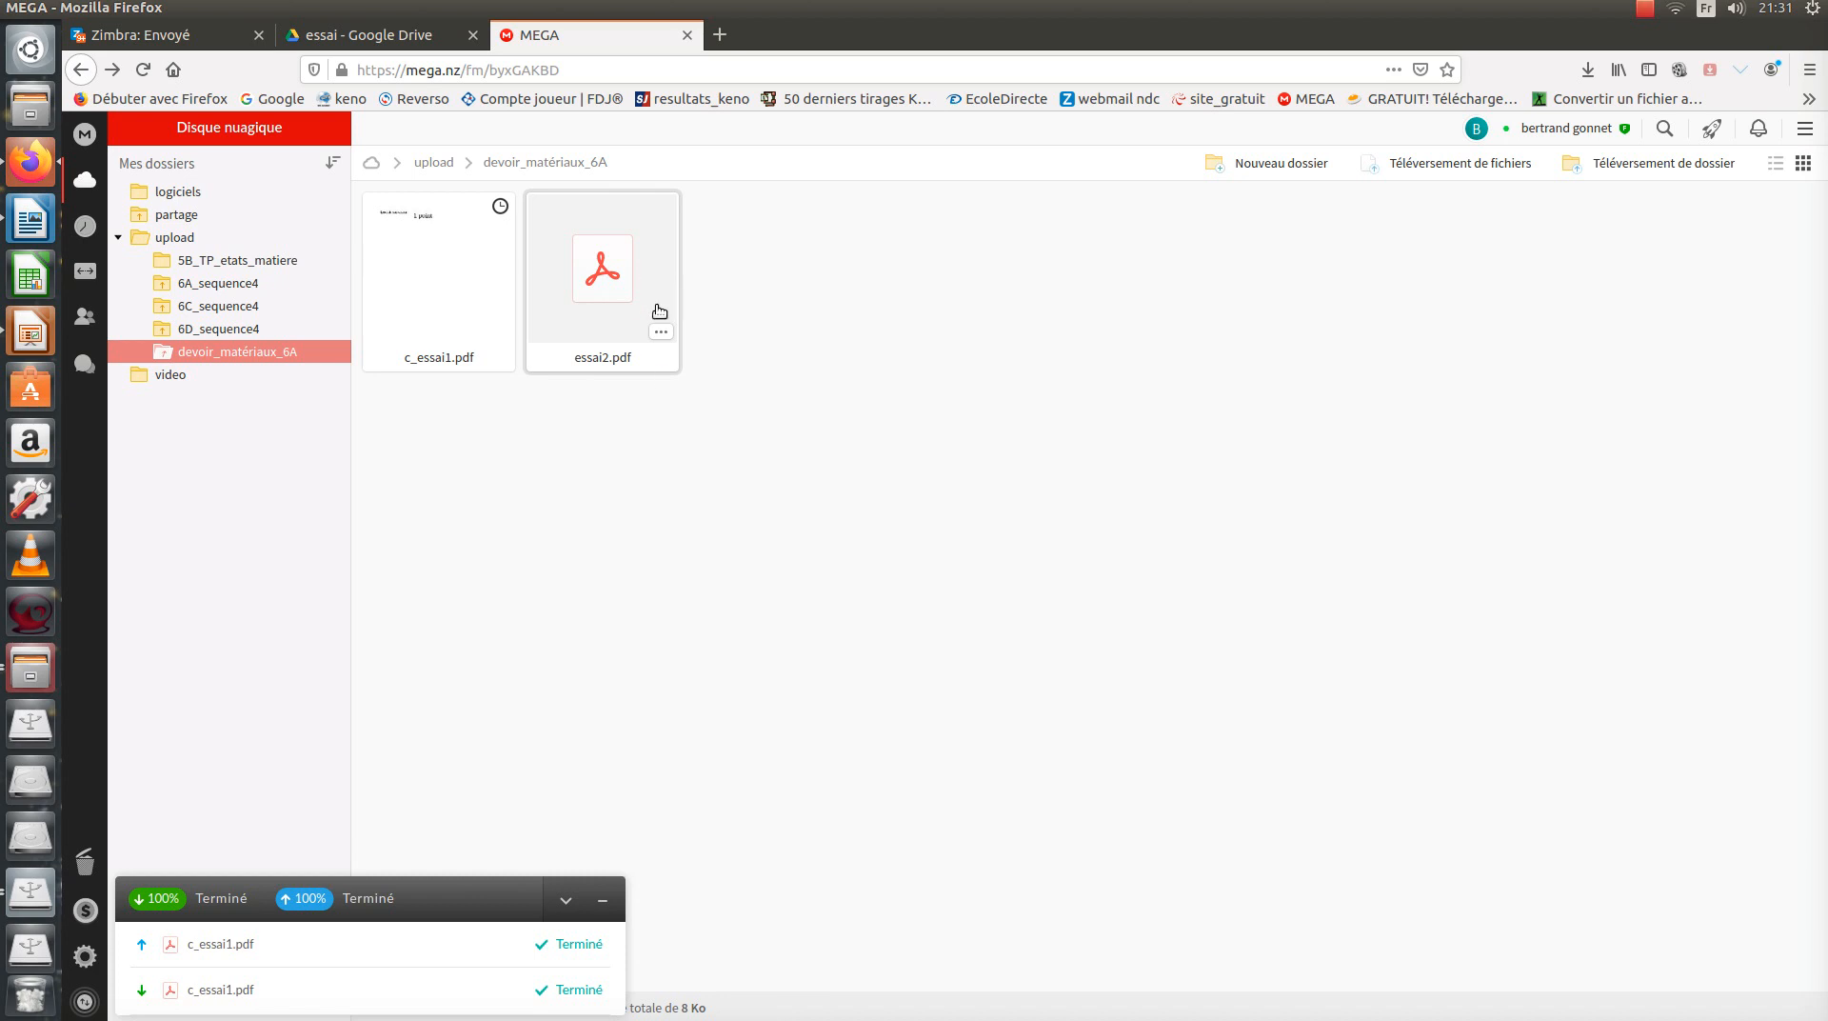
Cancel MEGAdrop on devoir_matériaux_6A, then create a shared link for the folder.
right_click(272, 351)
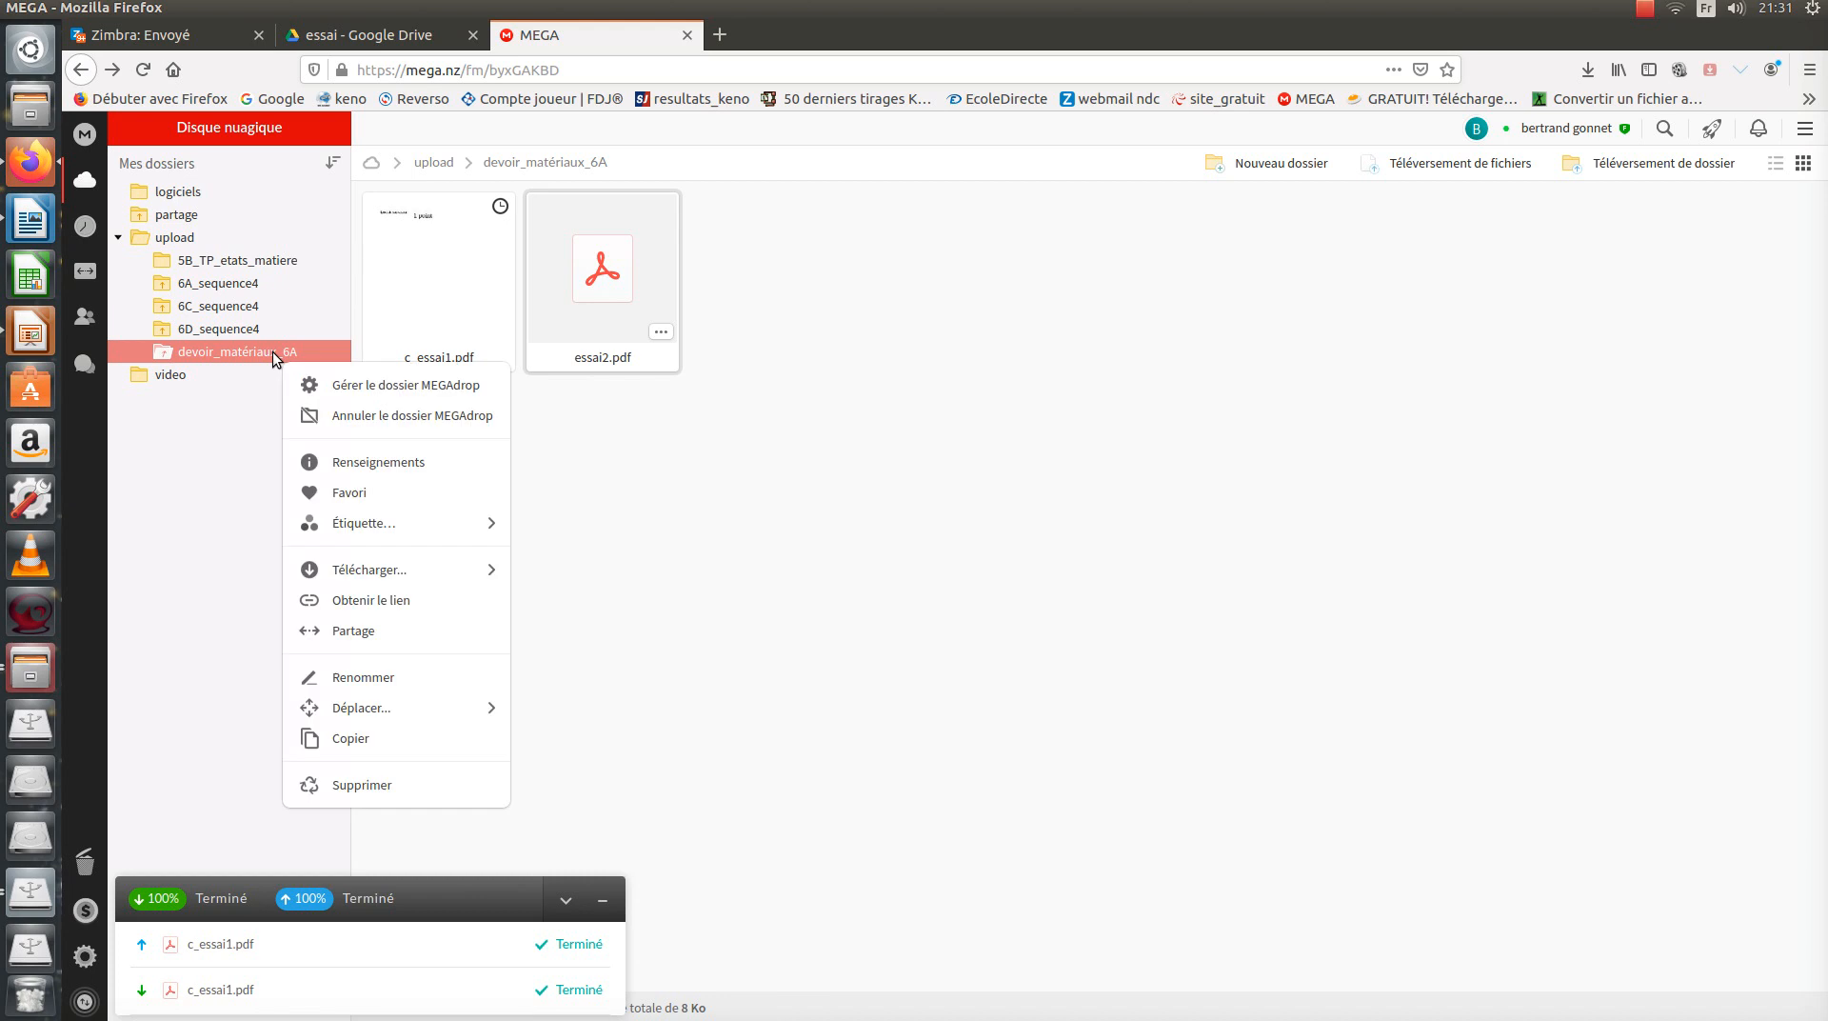
left_click(433, 416)
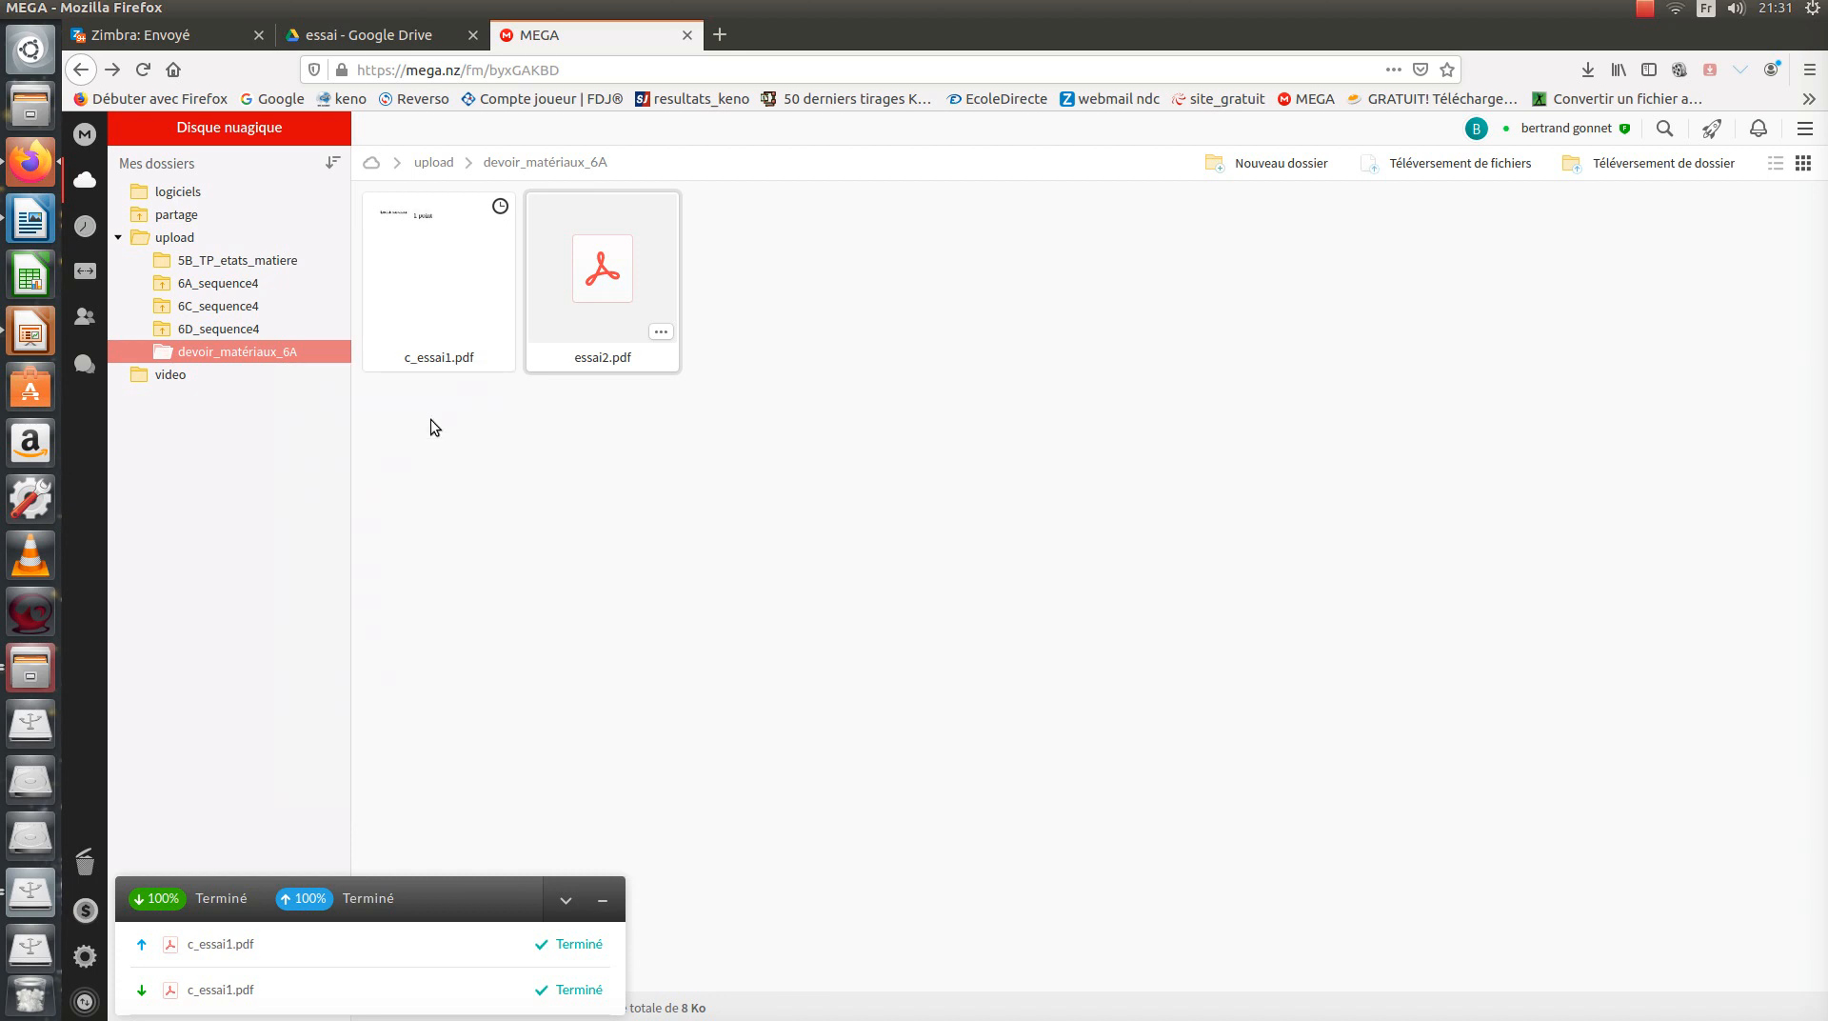
right_click(247, 356)
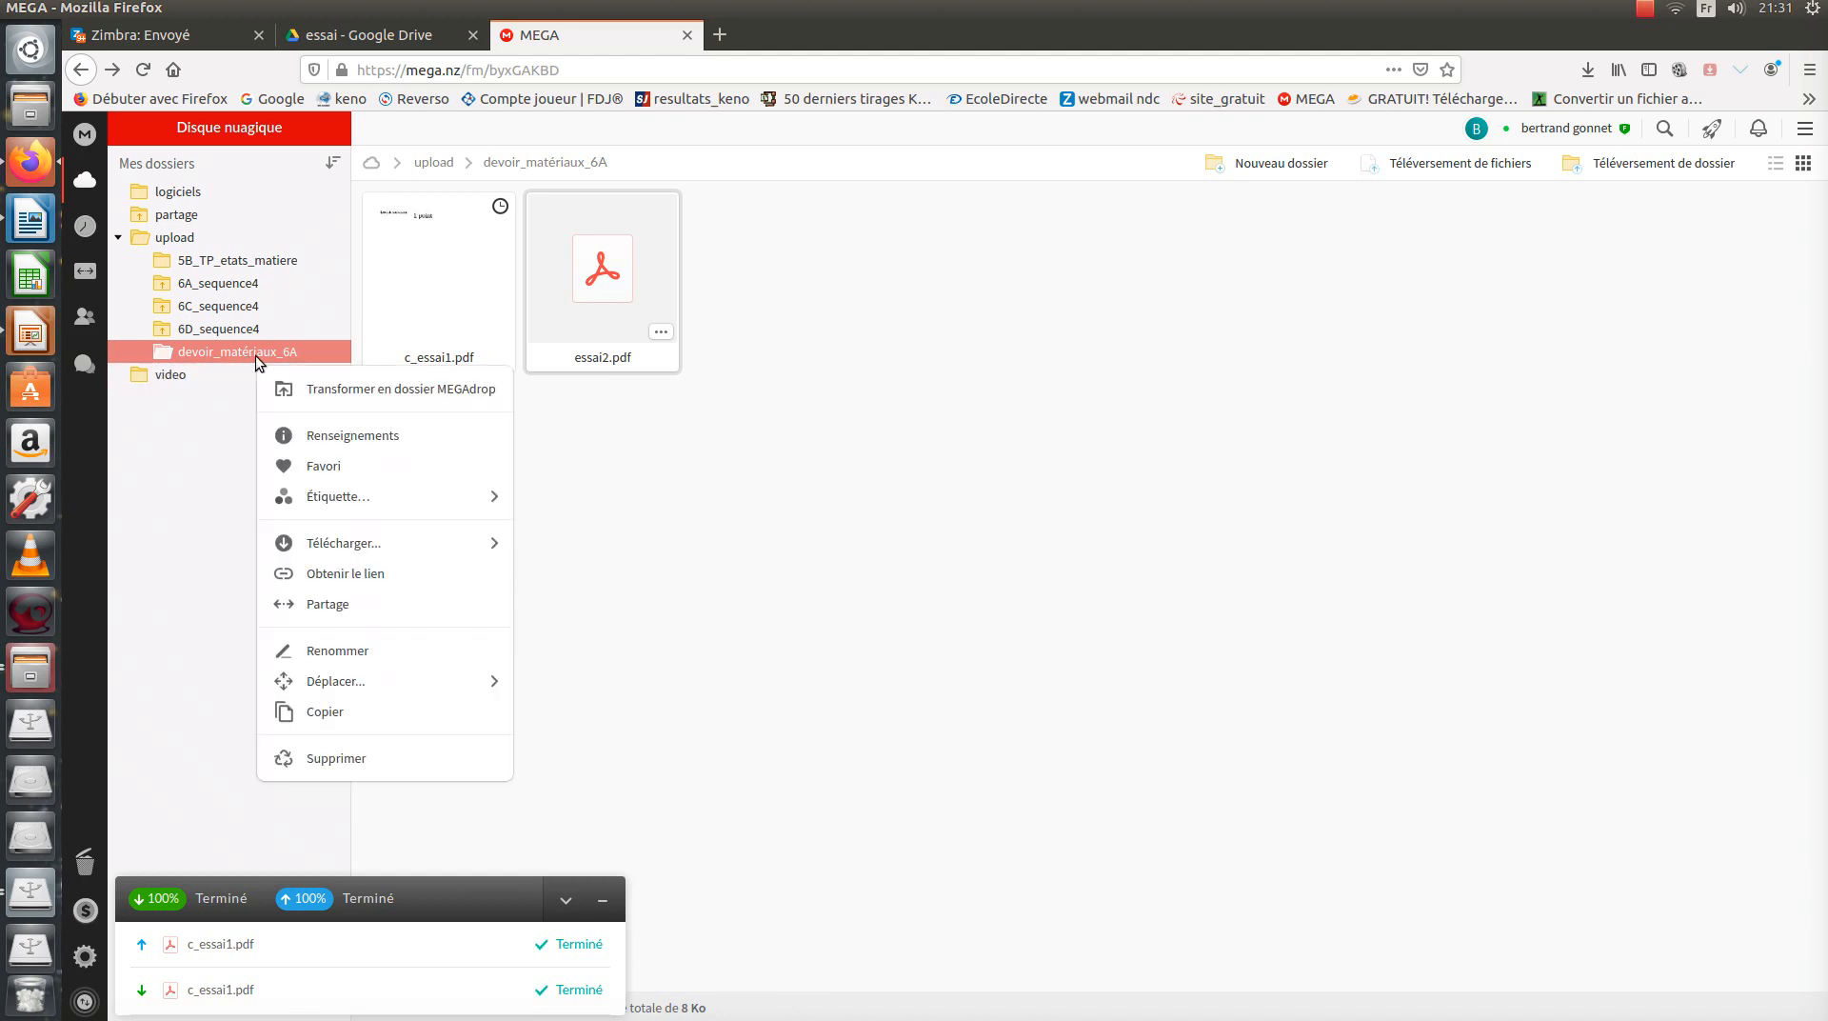
left_click(362, 609)
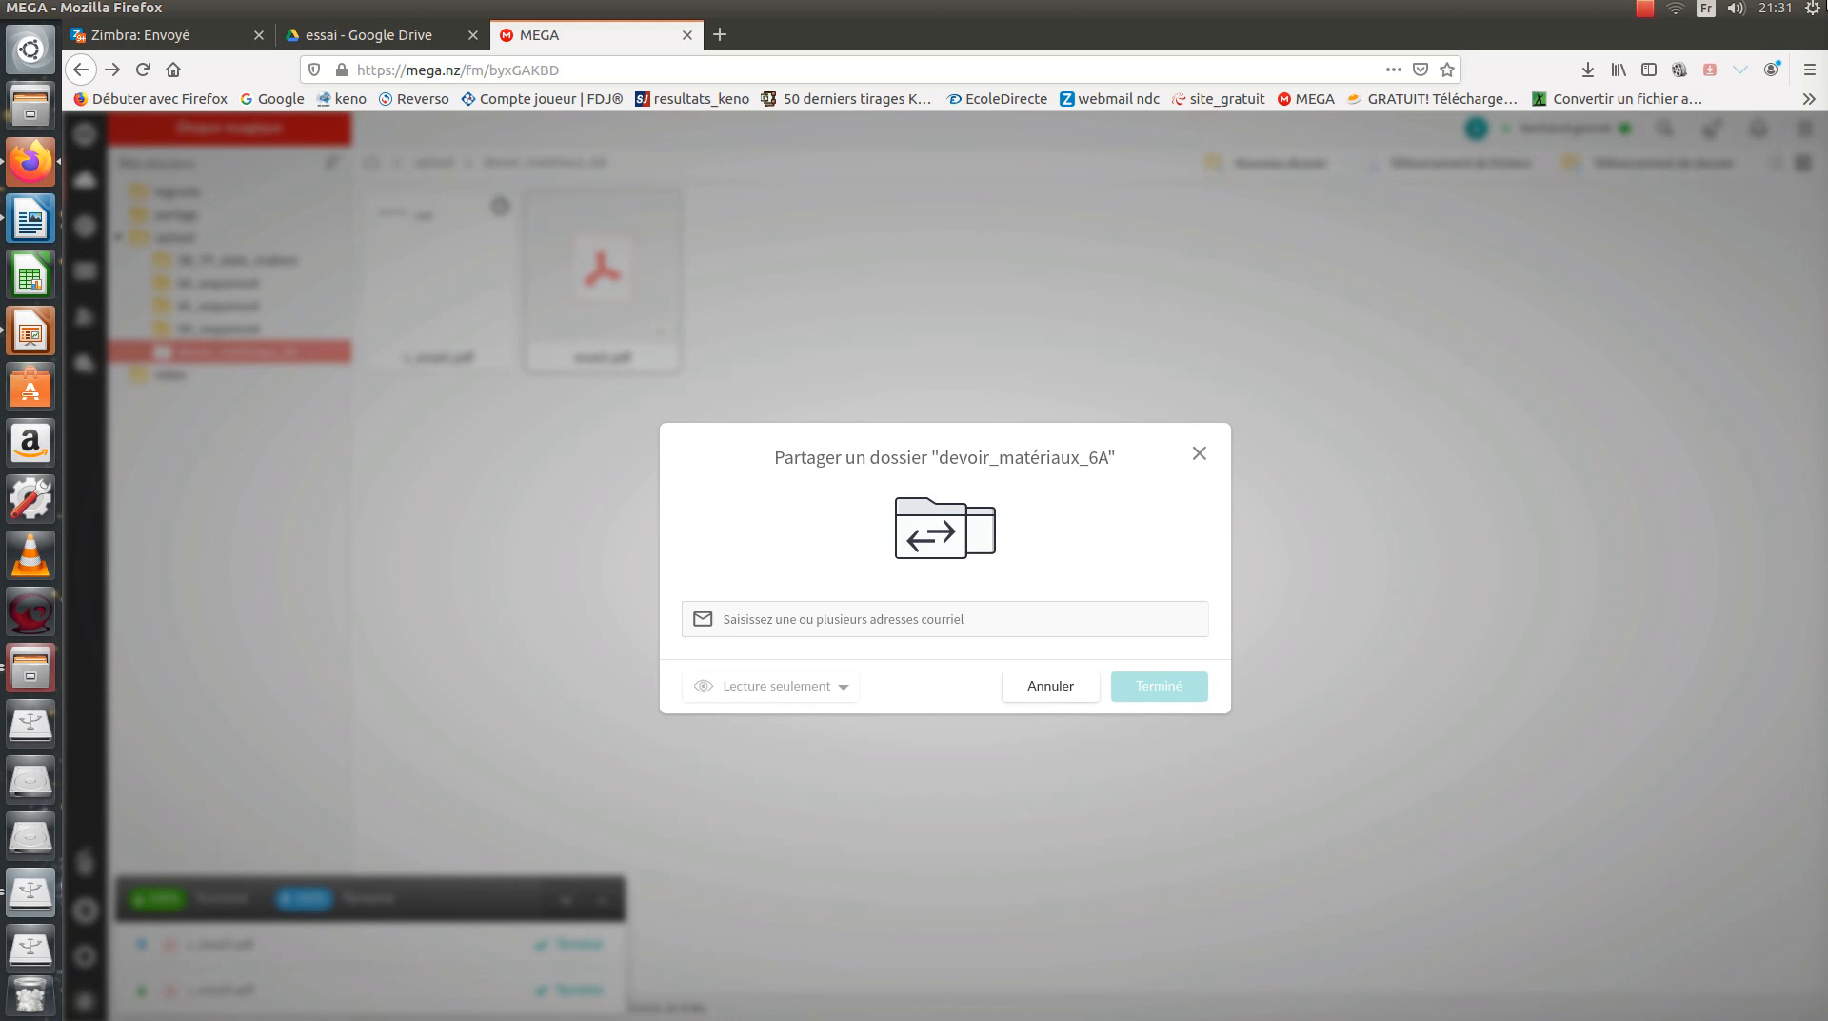
left_click(1646, 10)
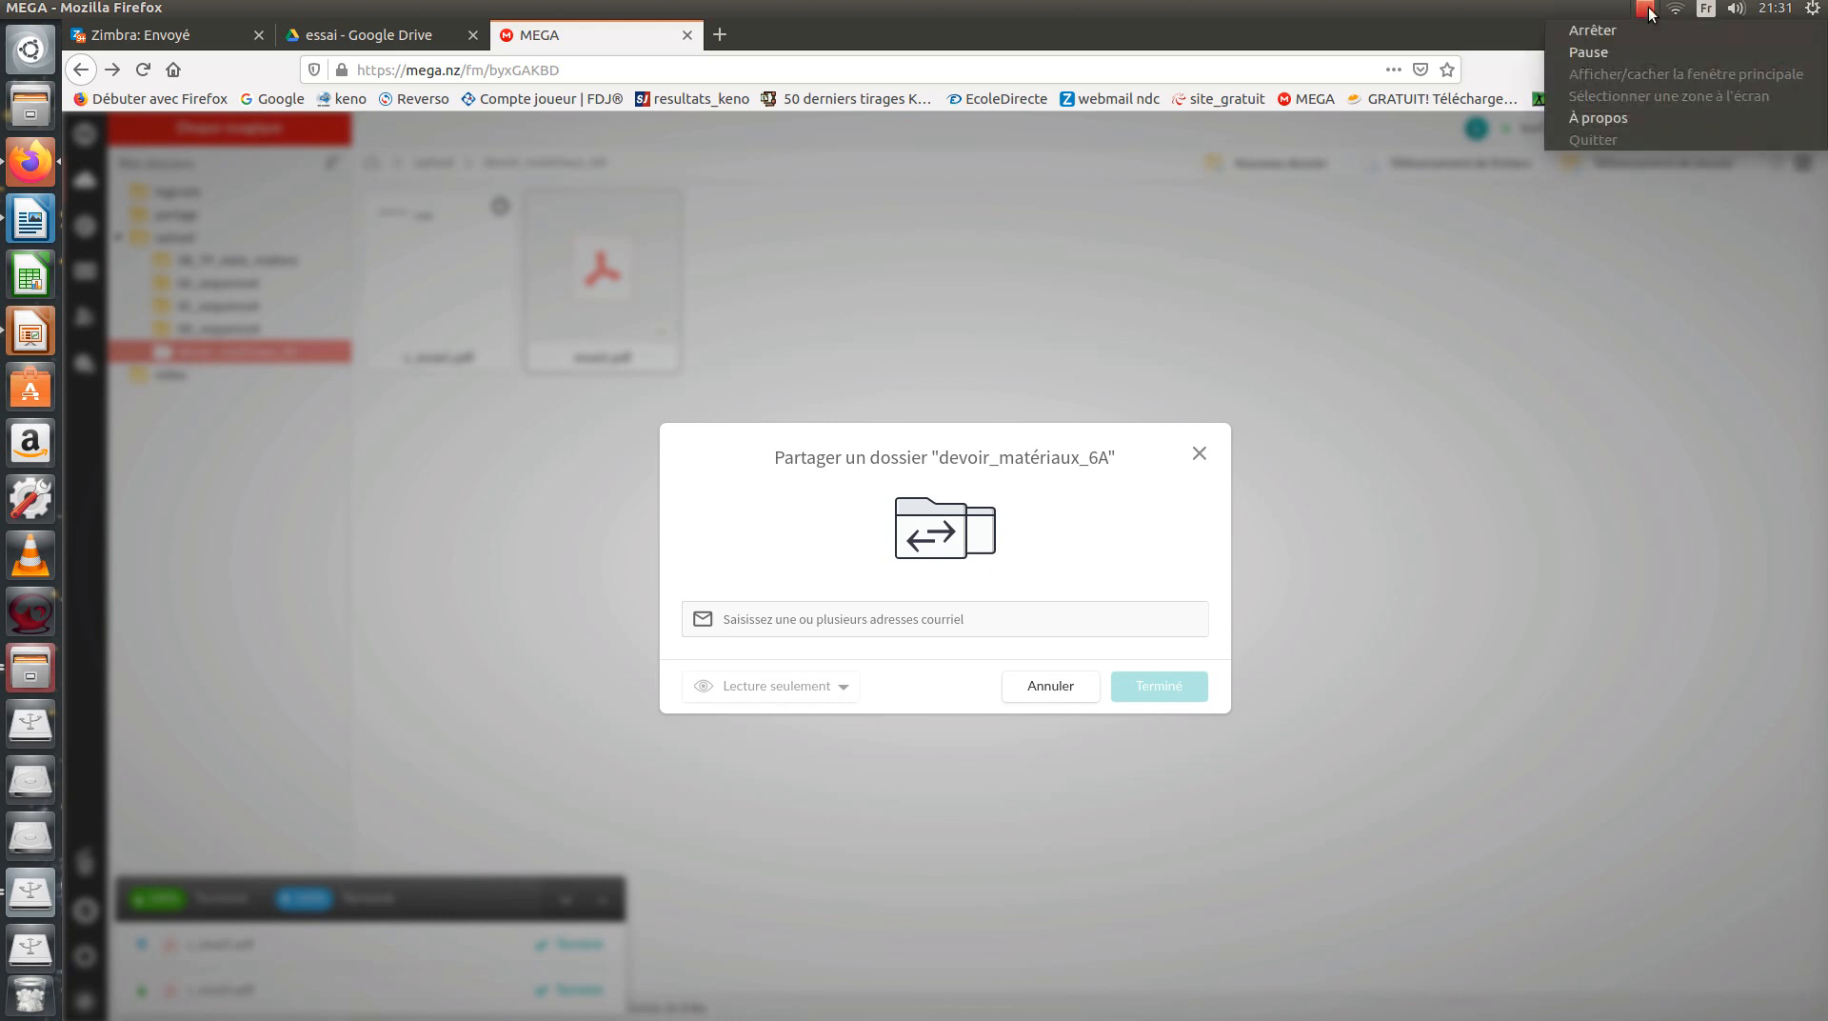
left_click(1619, 55)
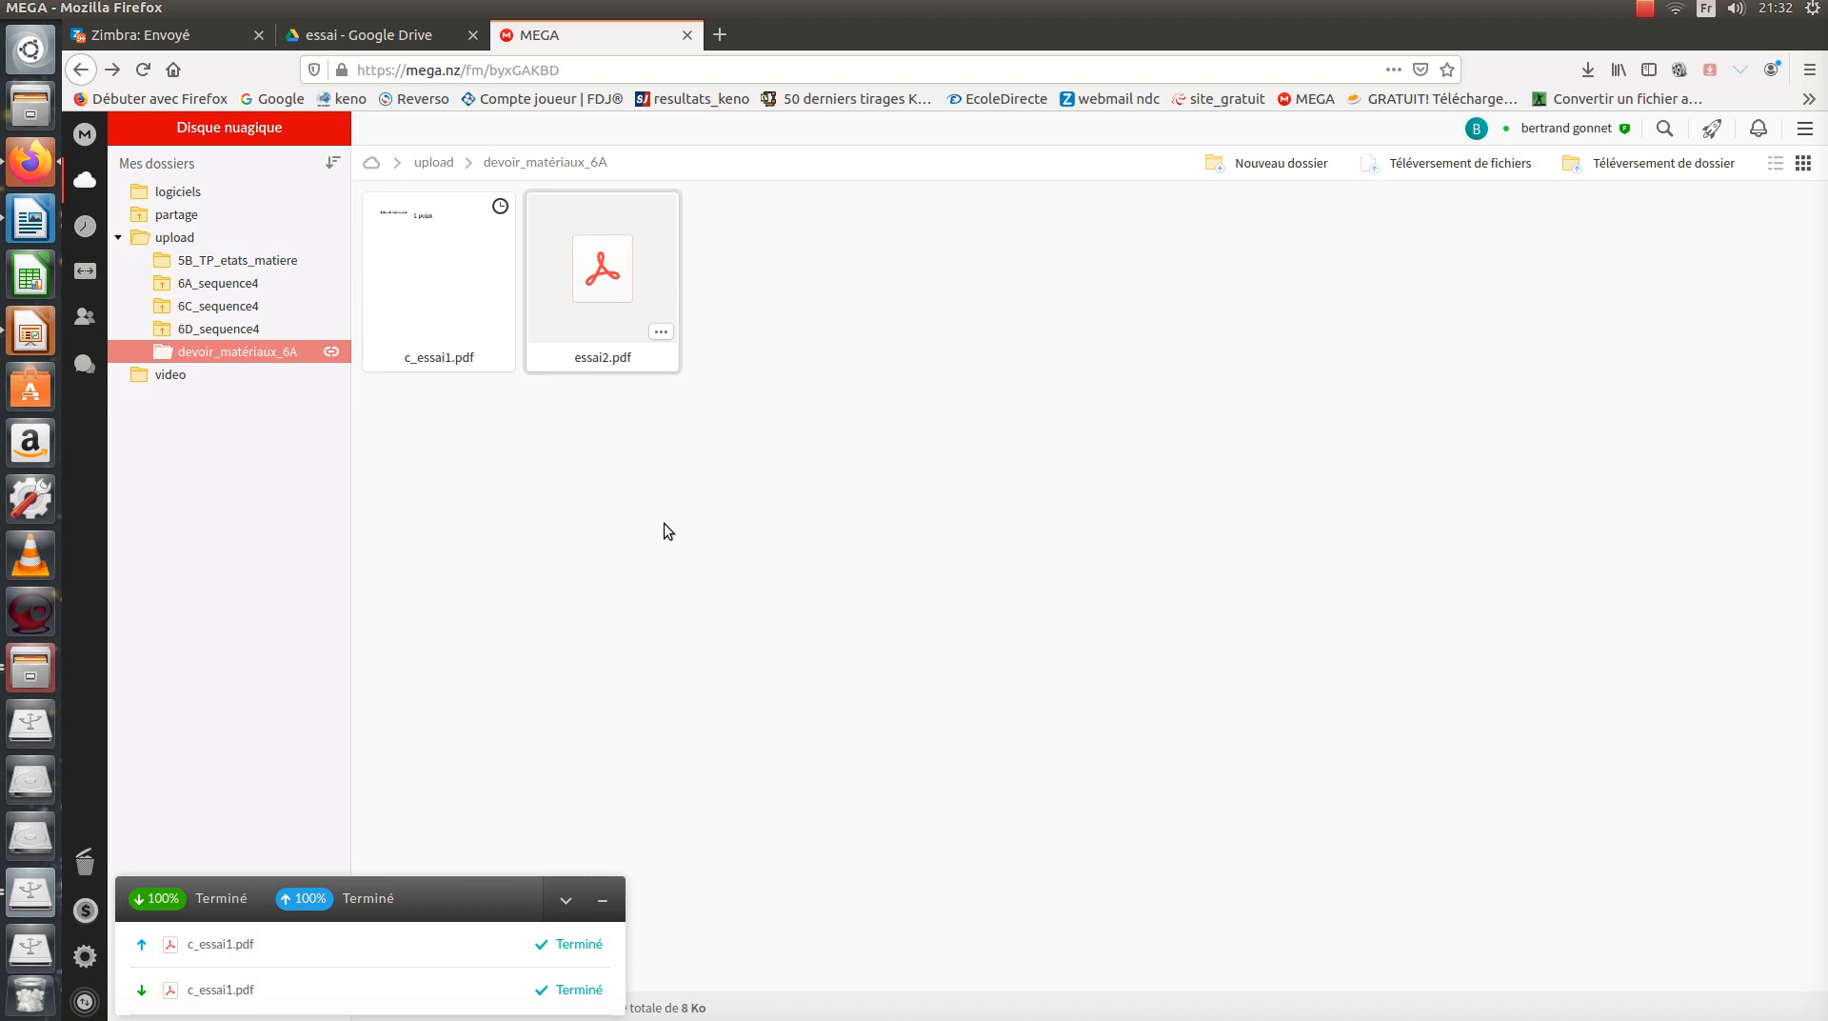
Remove the shared link from MEGA's devoir_matériaux_6A folder, then reopen that folder.
right_click(217, 357)
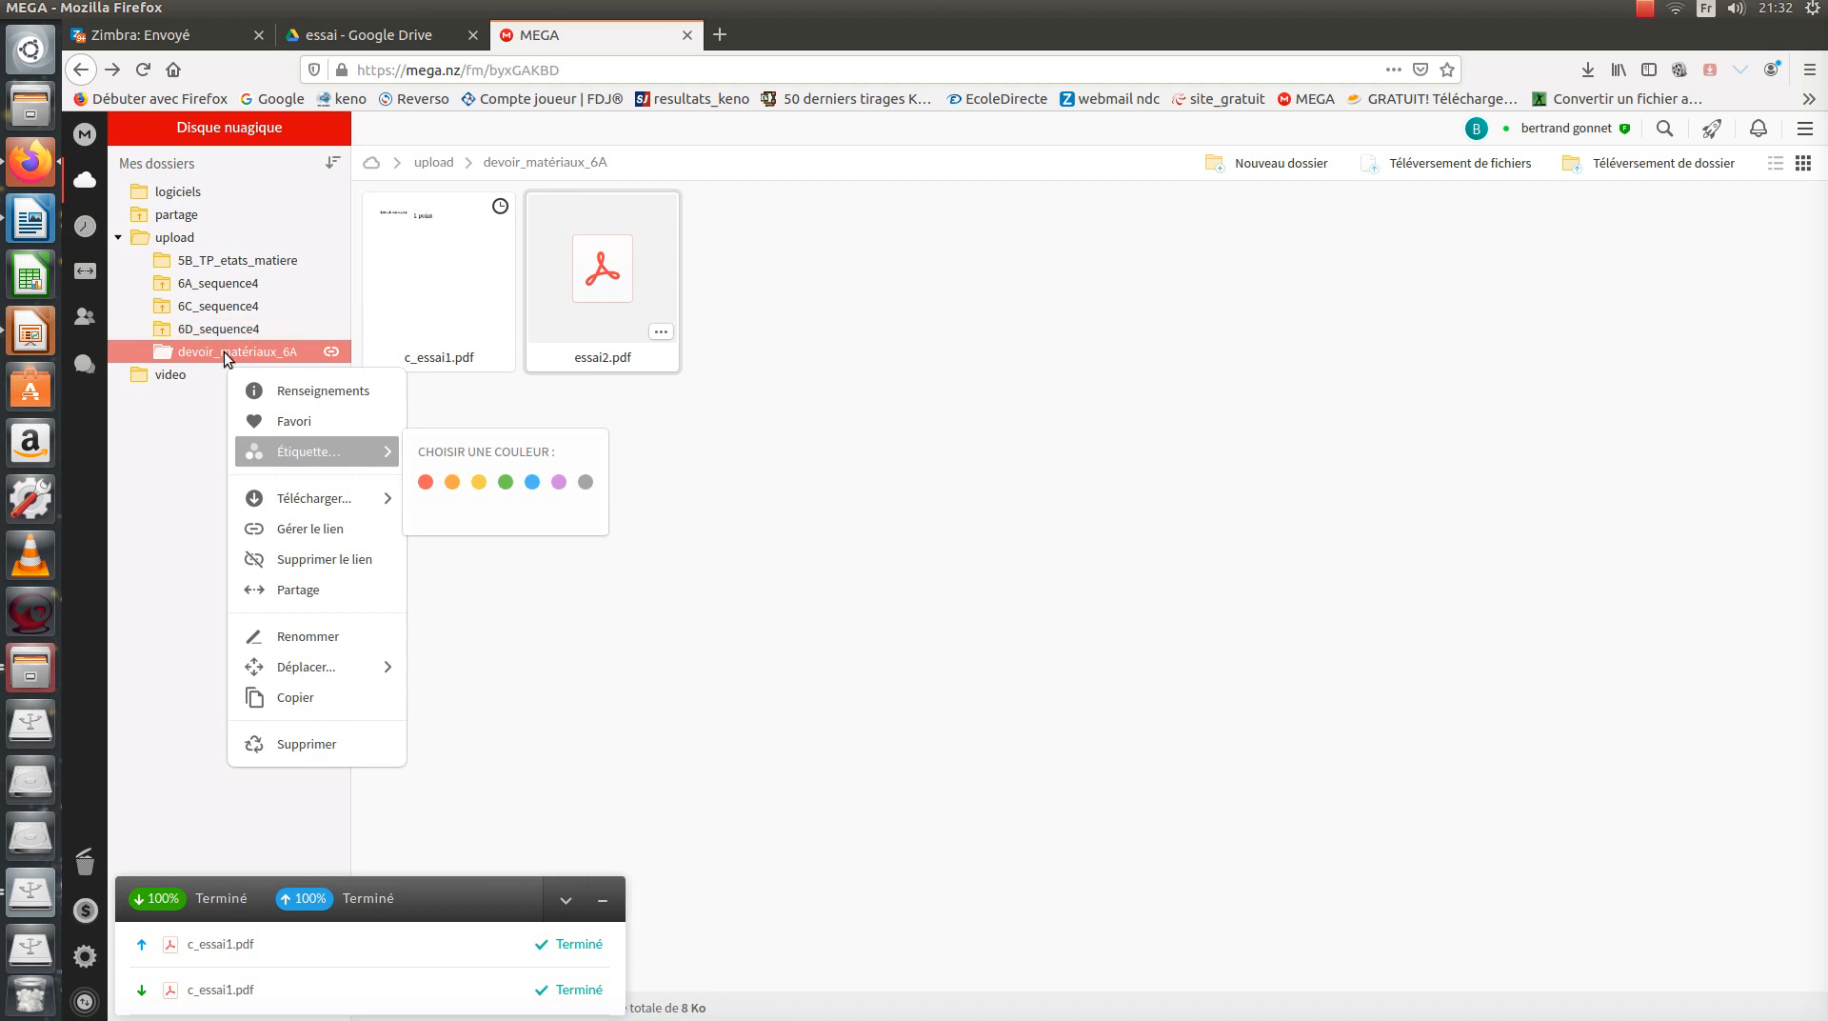
mouse_move(318, 515)
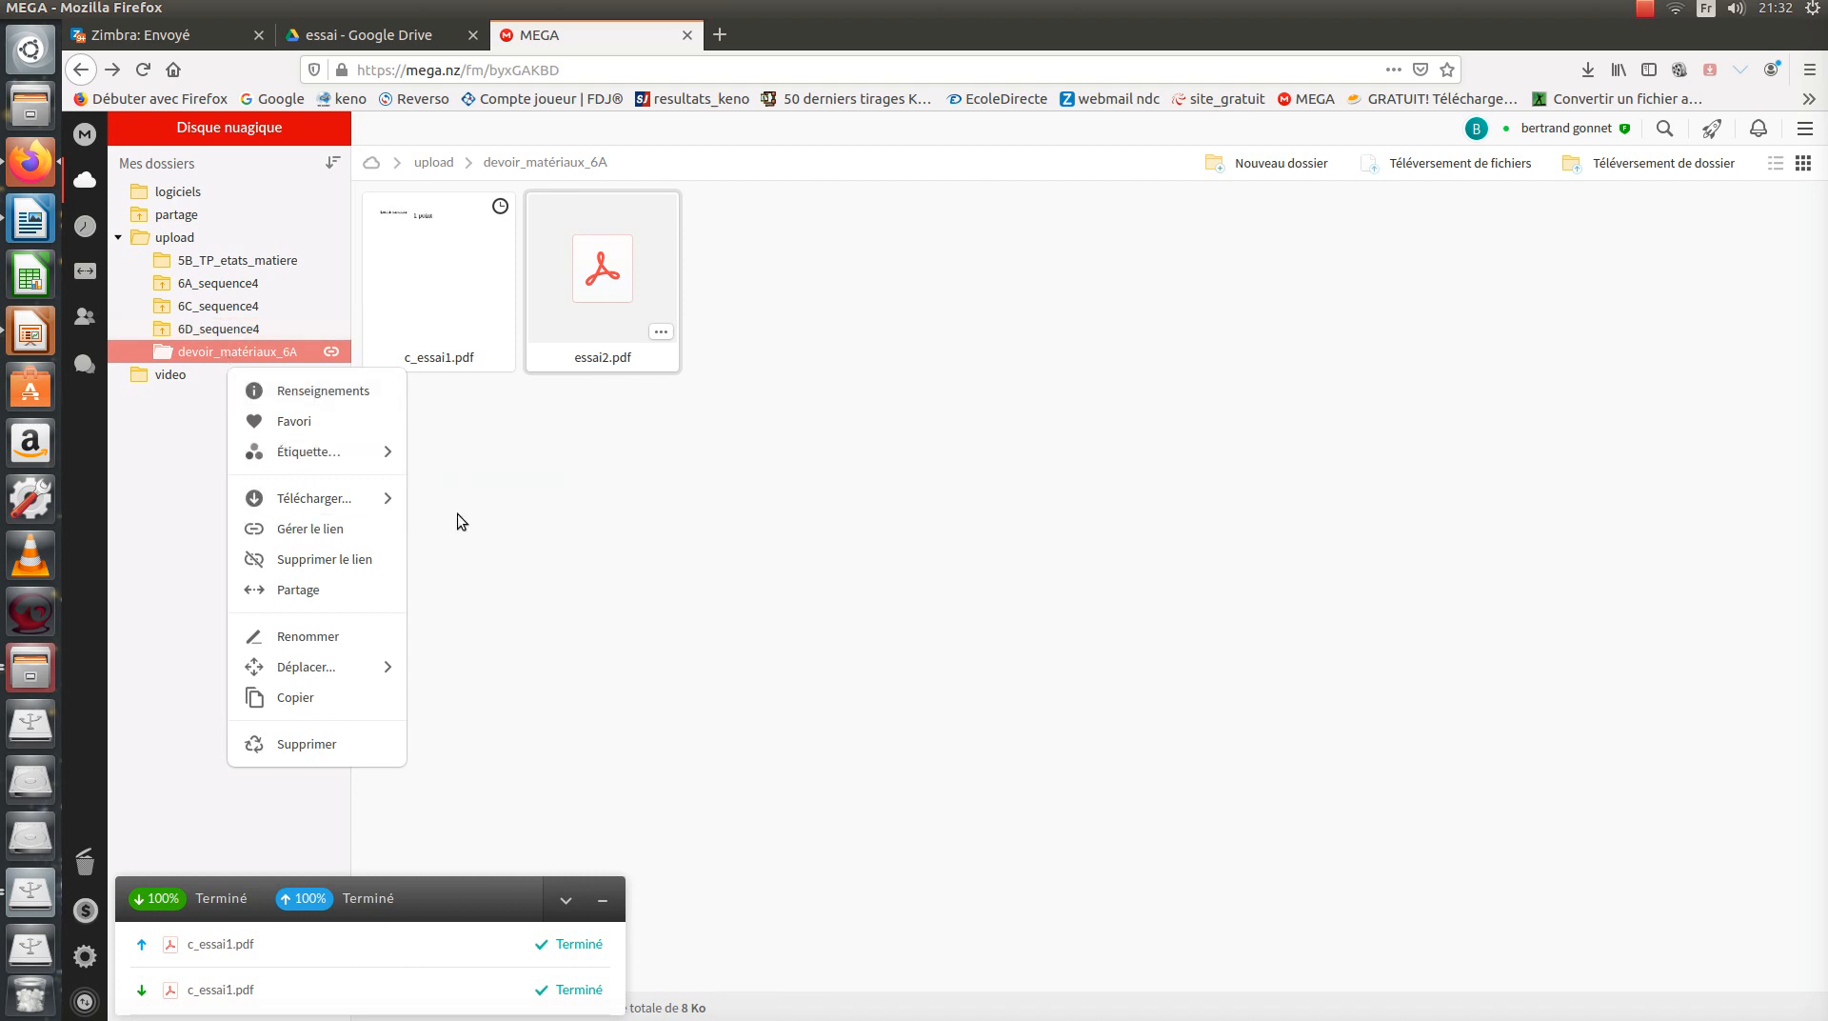
left_click(459, 513)
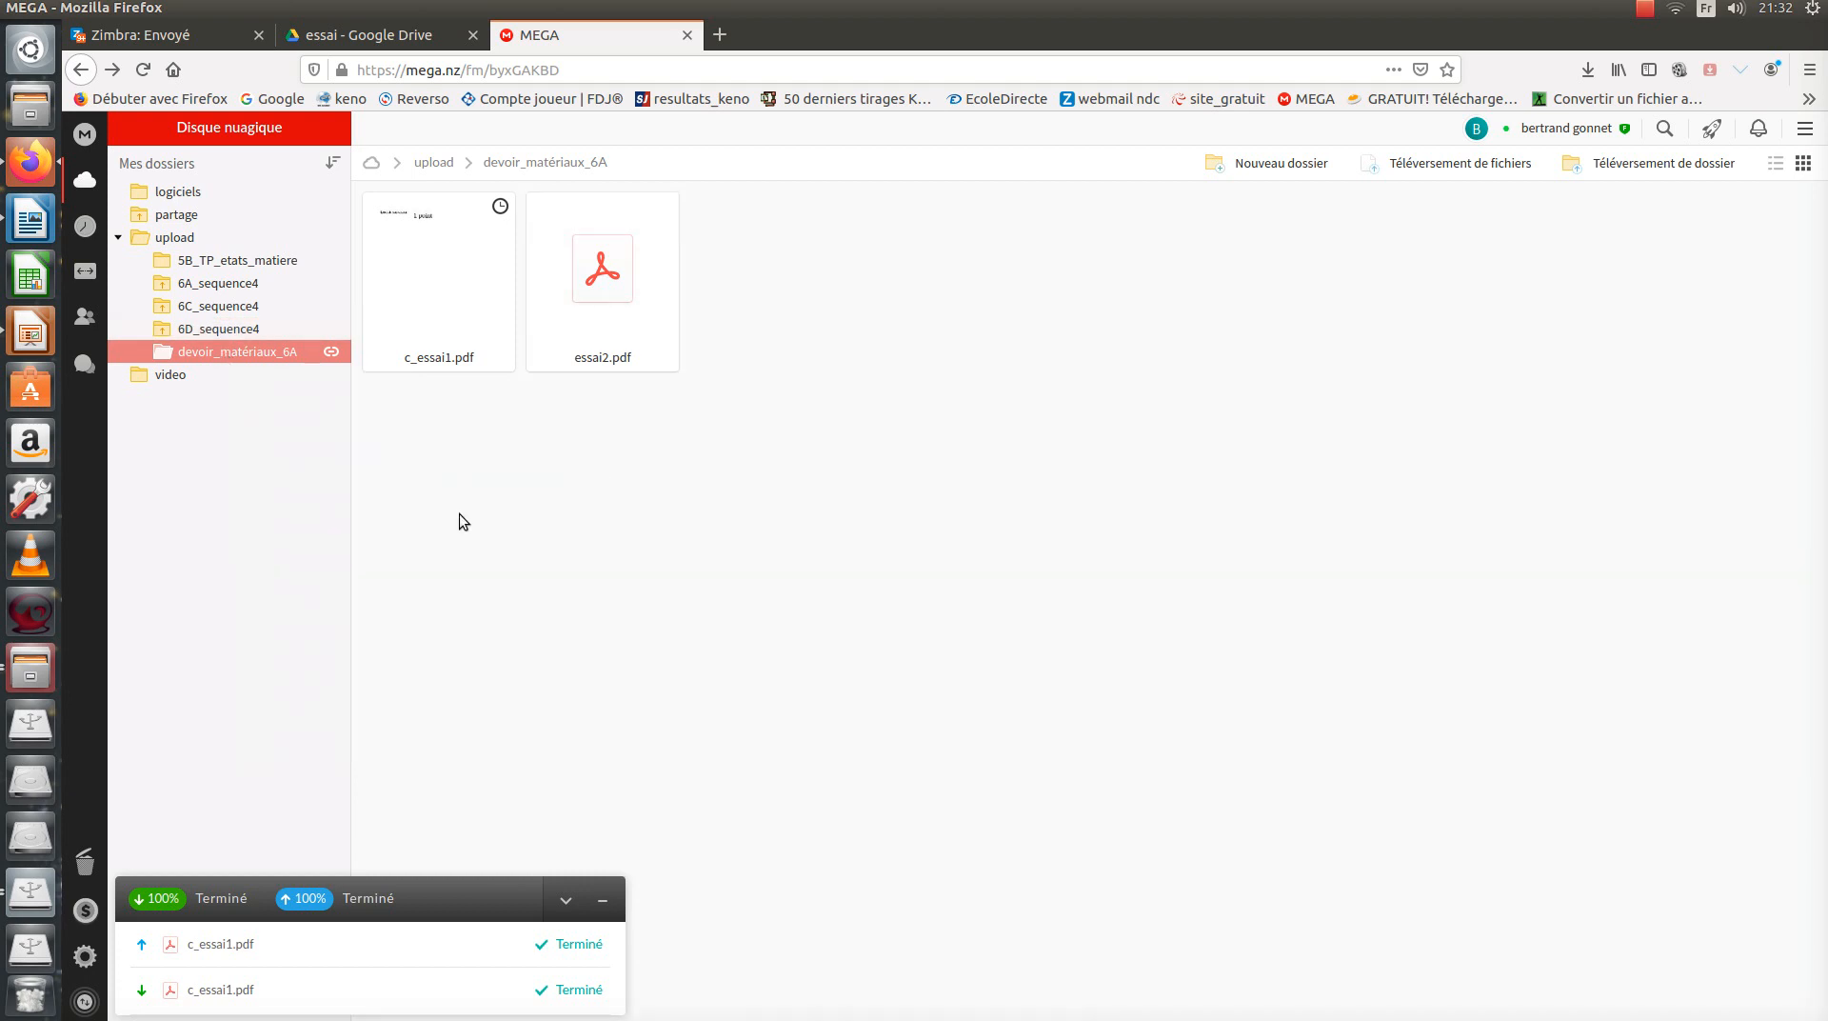
right_click(251, 350)
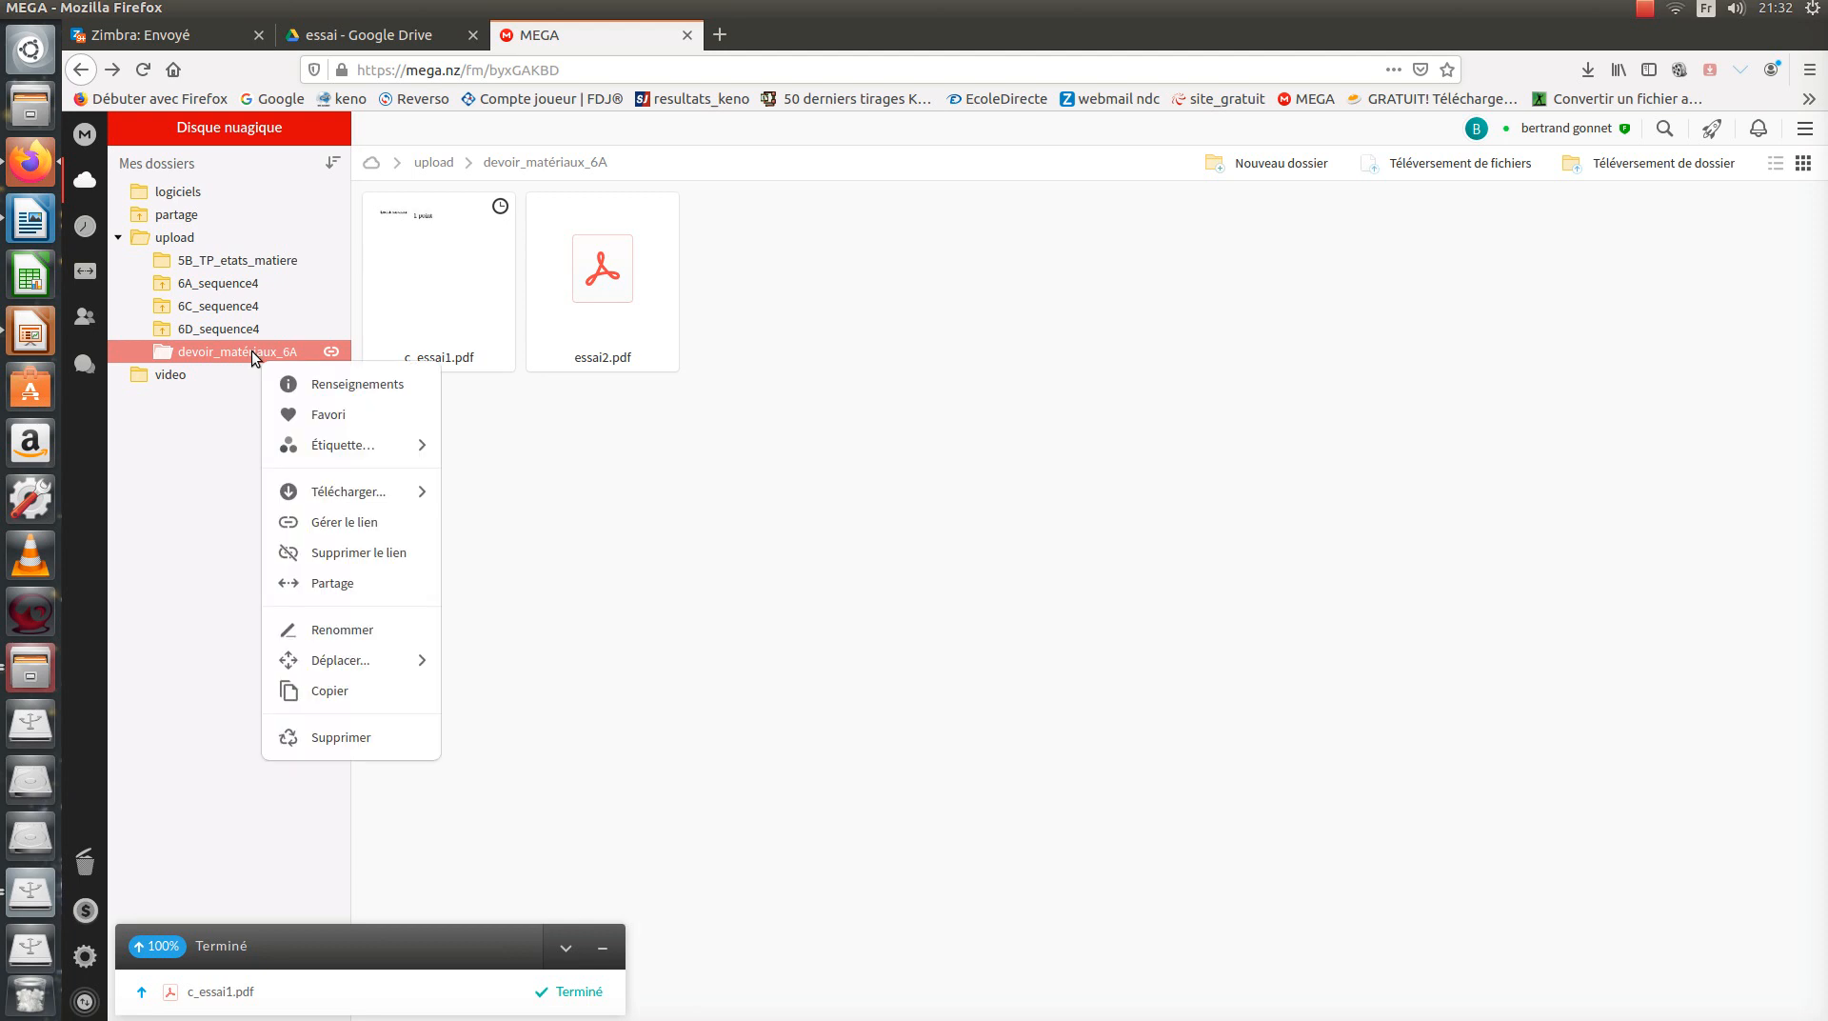
left_click(328, 556)
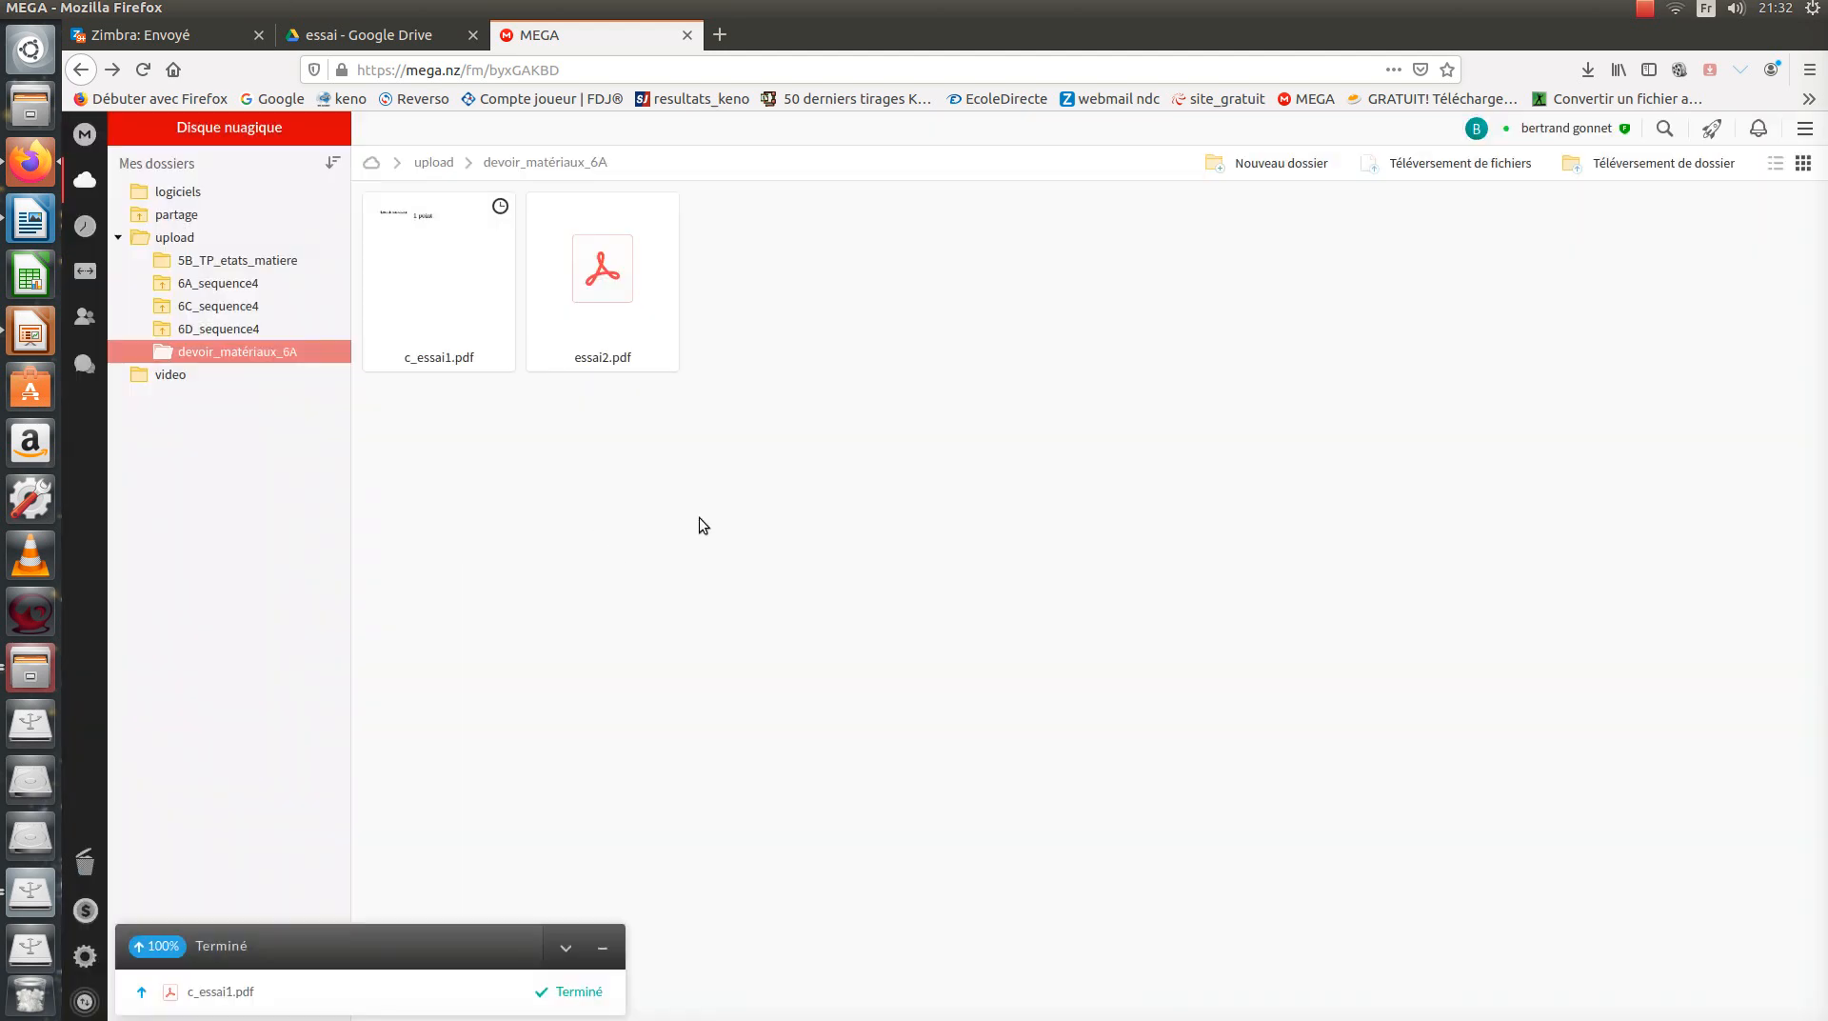
left_click(228, 327)
left_click(239, 353)
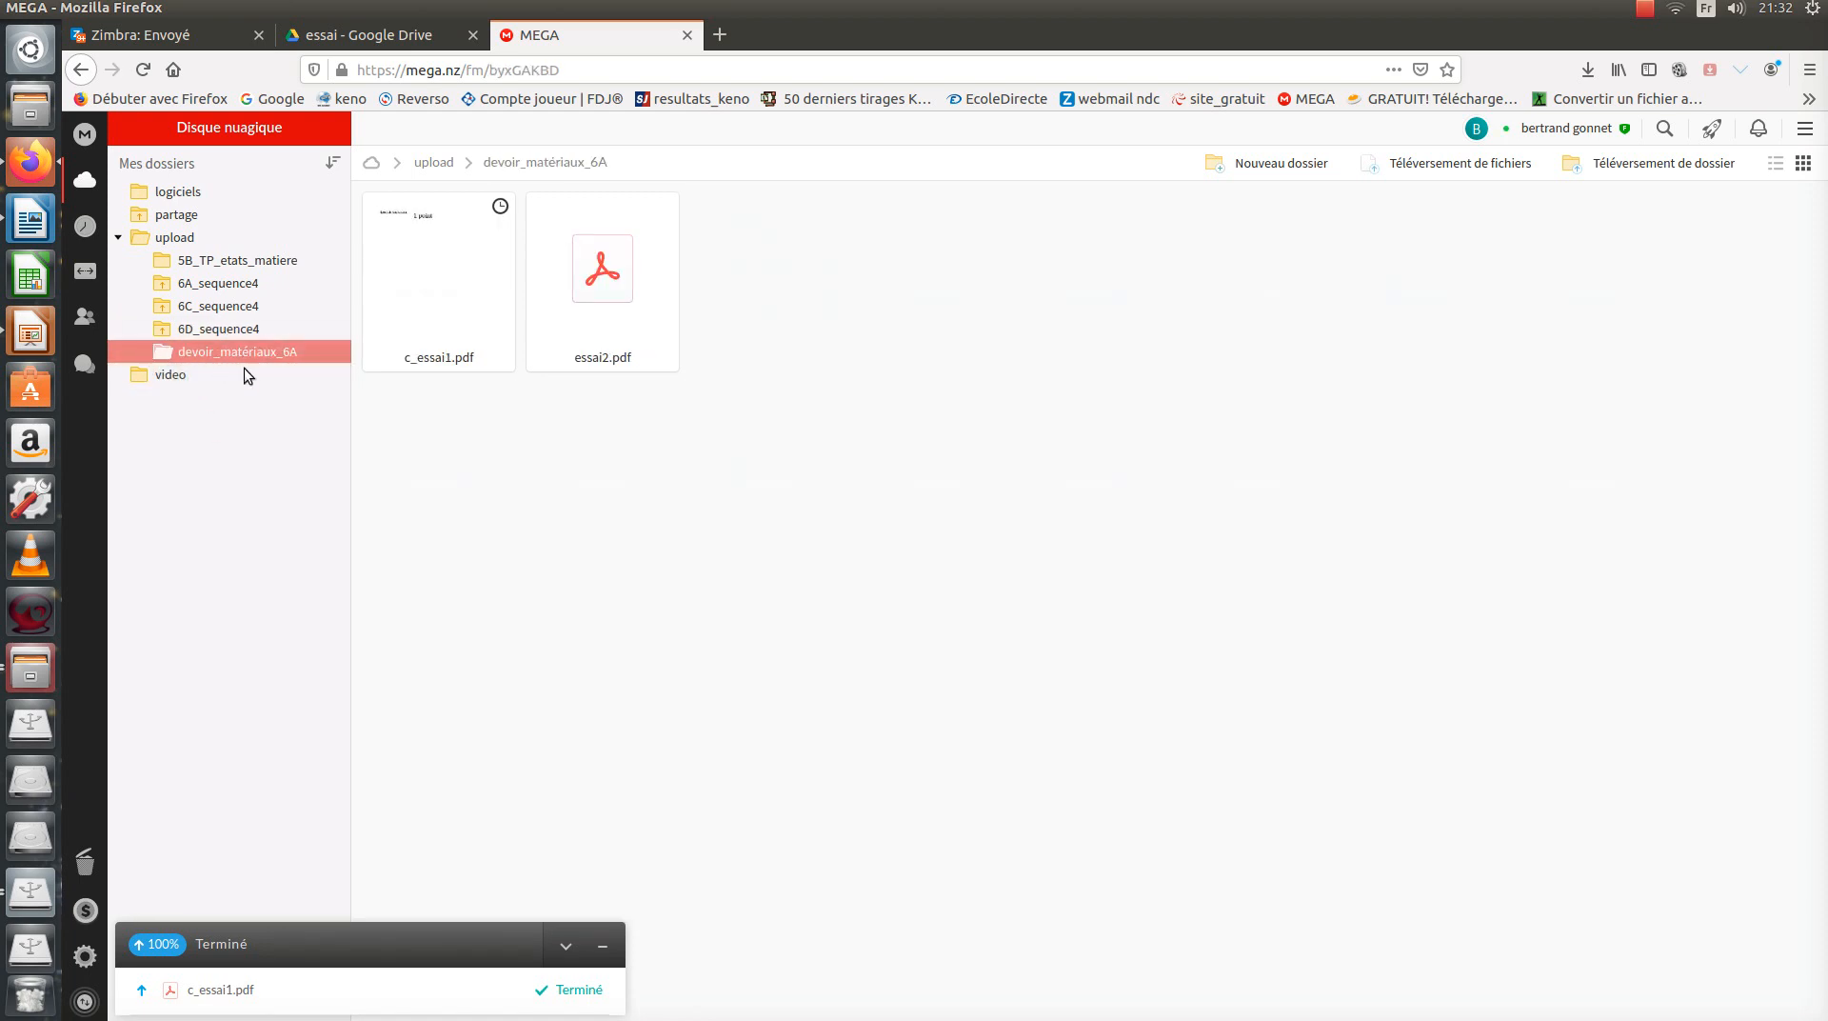
Copy the devoir_matériaux_6A MEGA link with its key and open a new browser tab.
right_click(242, 351)
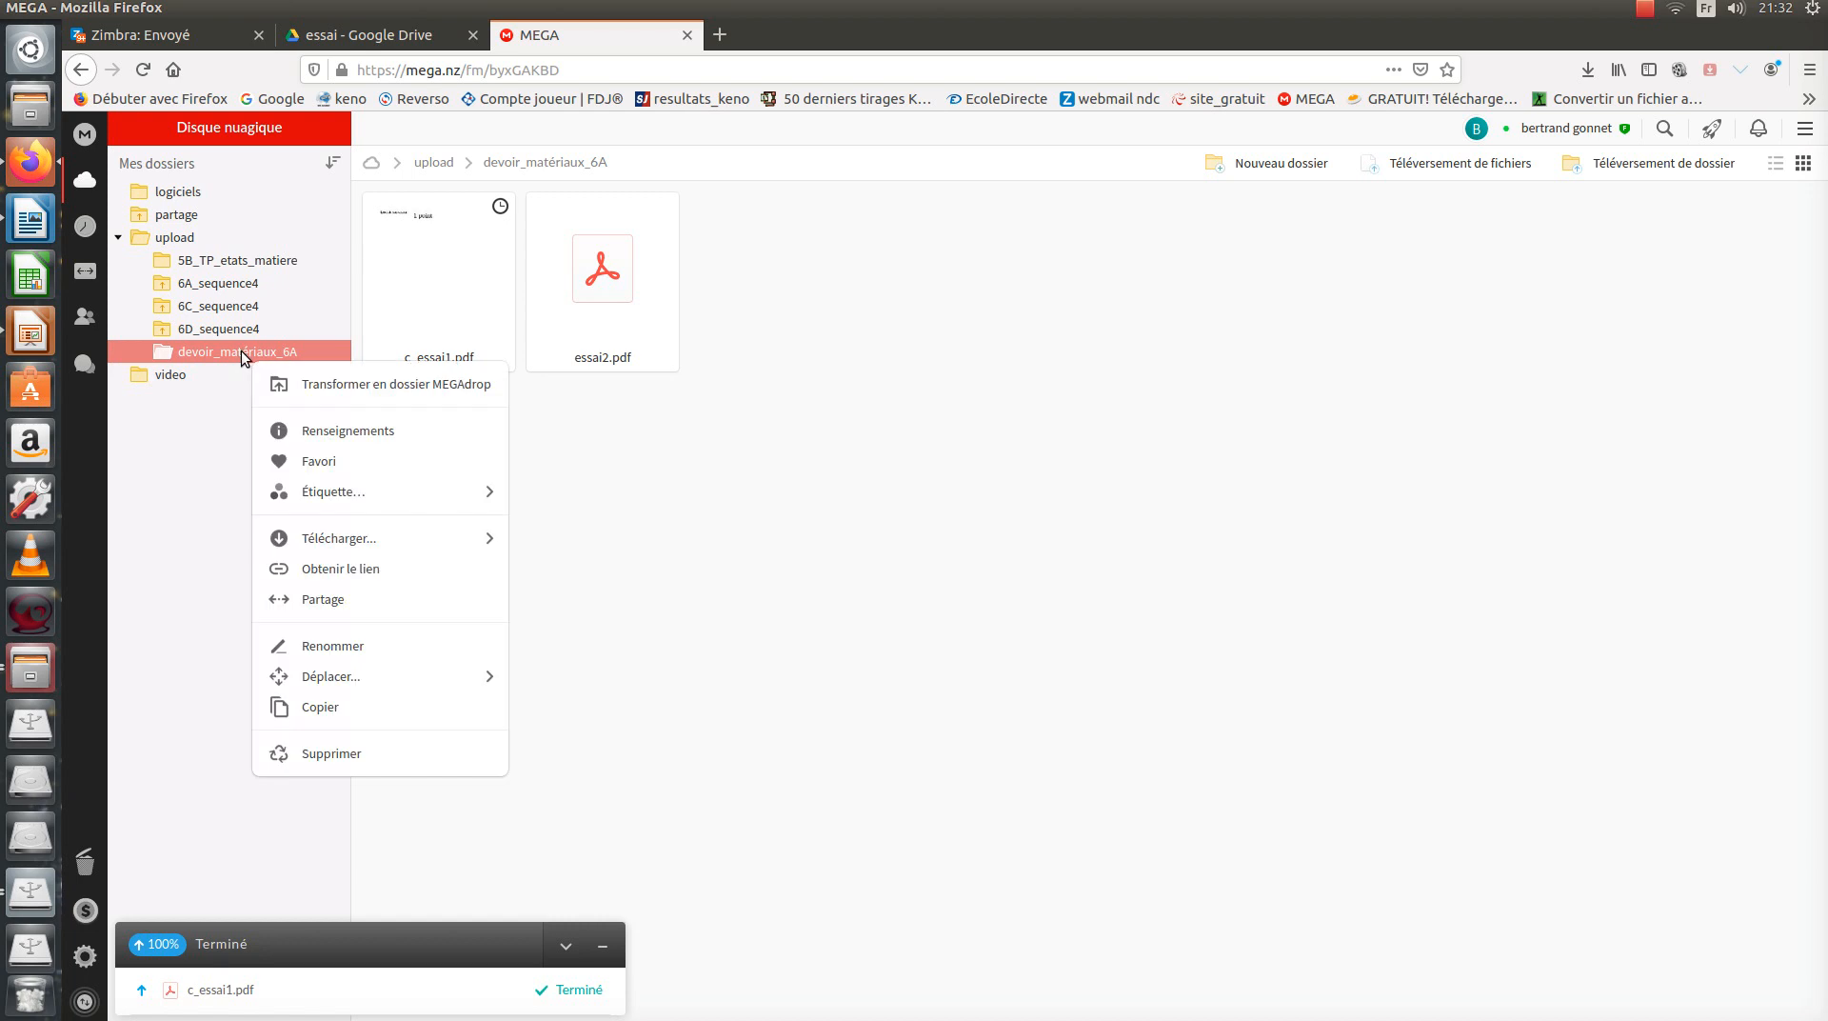
mouse_move(342, 546)
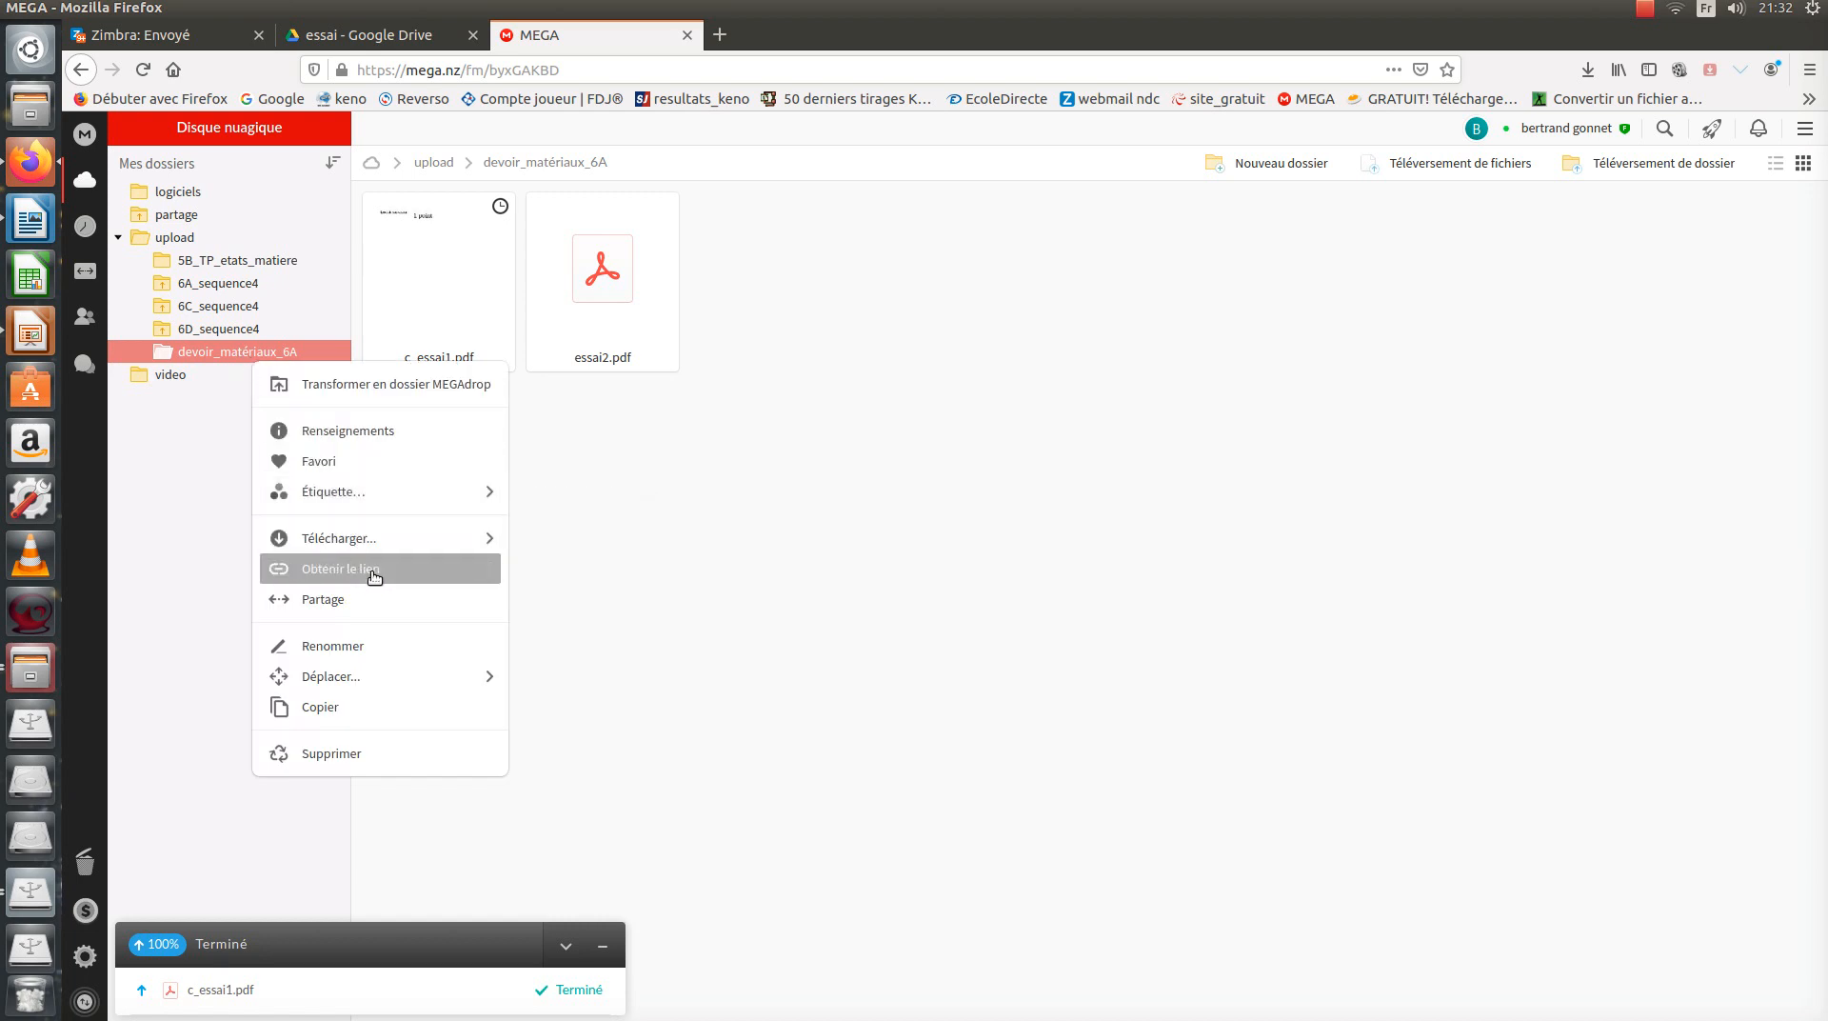
left_click(375, 571)
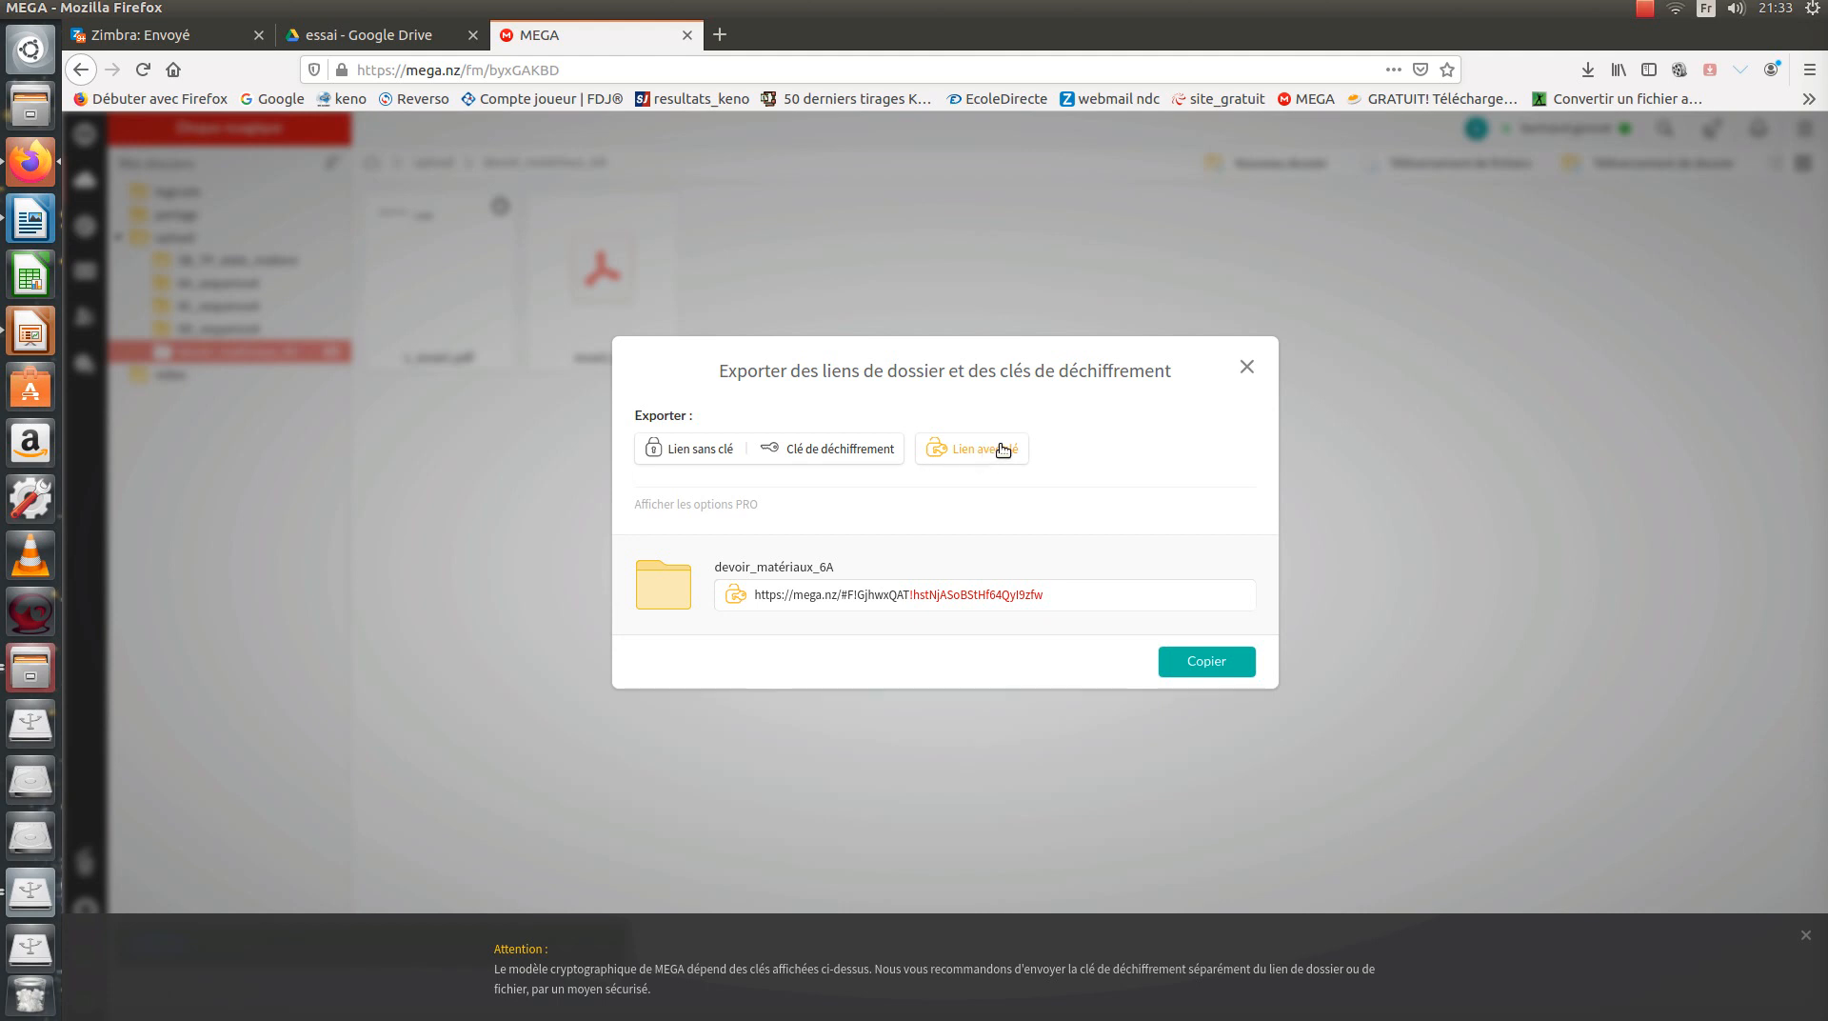
left_click(1219, 663)
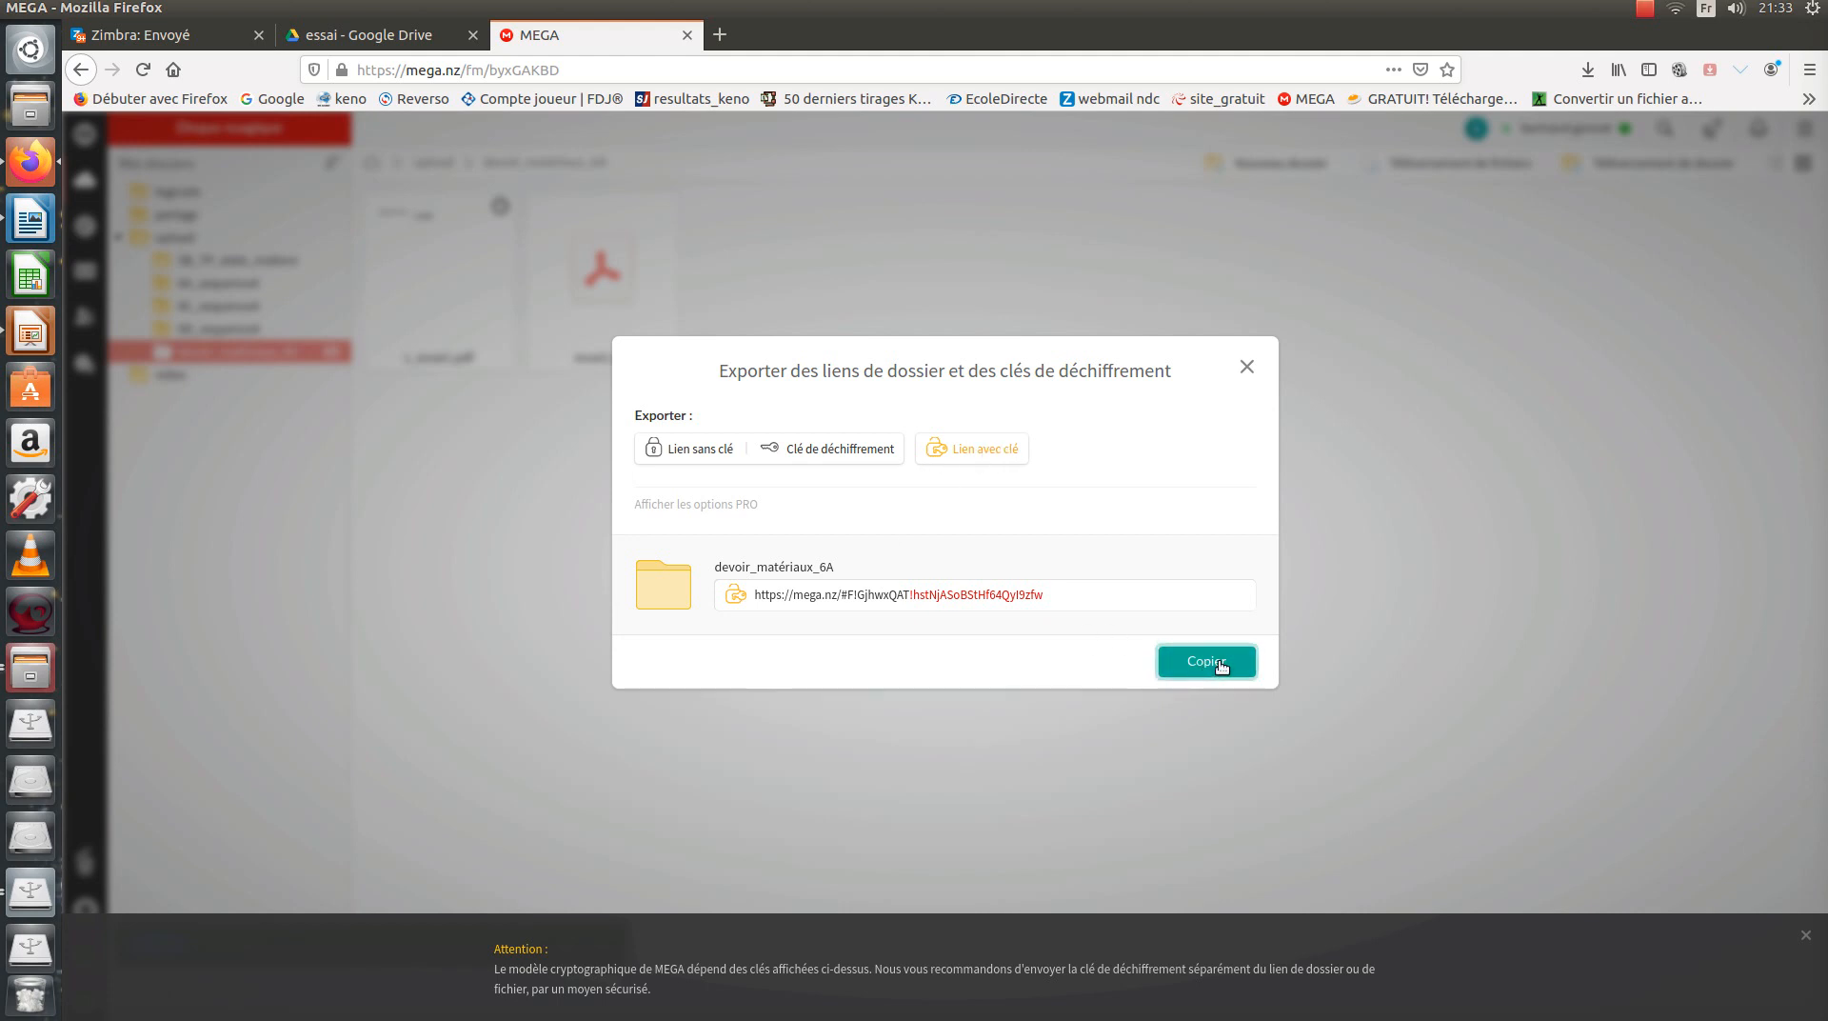
left_click(1222, 666)
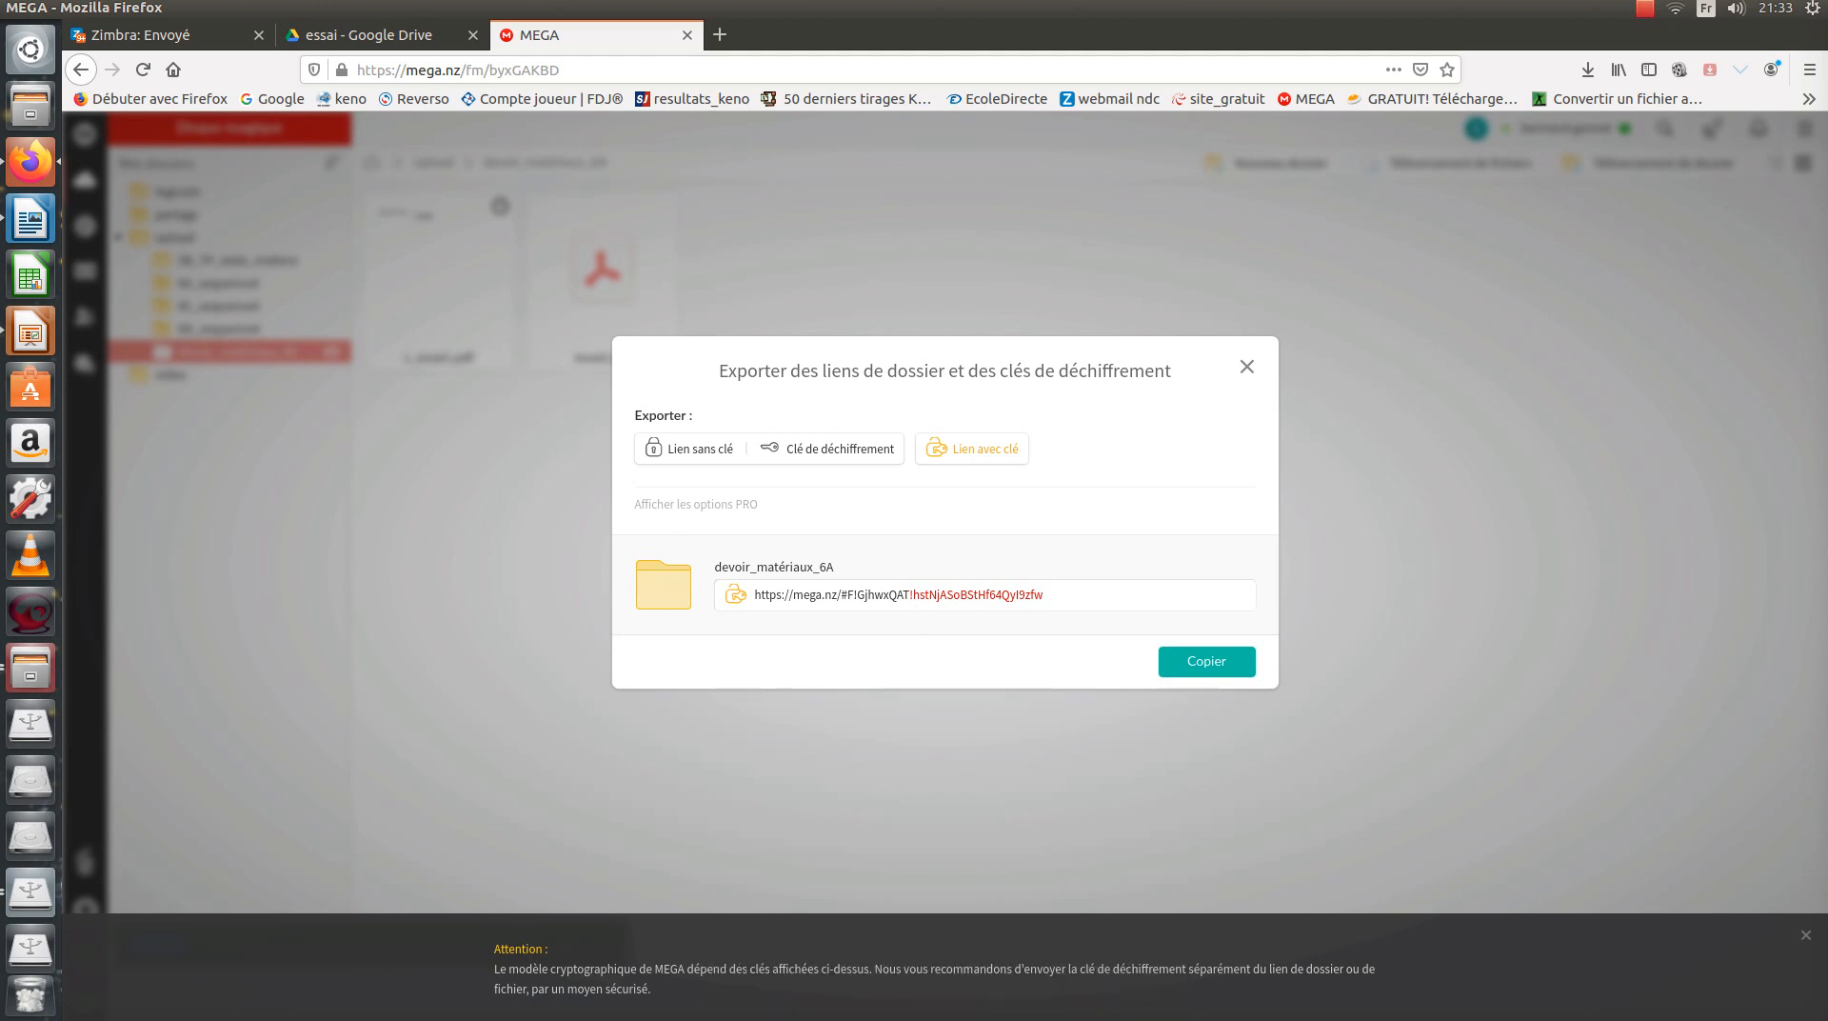
left_click(718, 36)
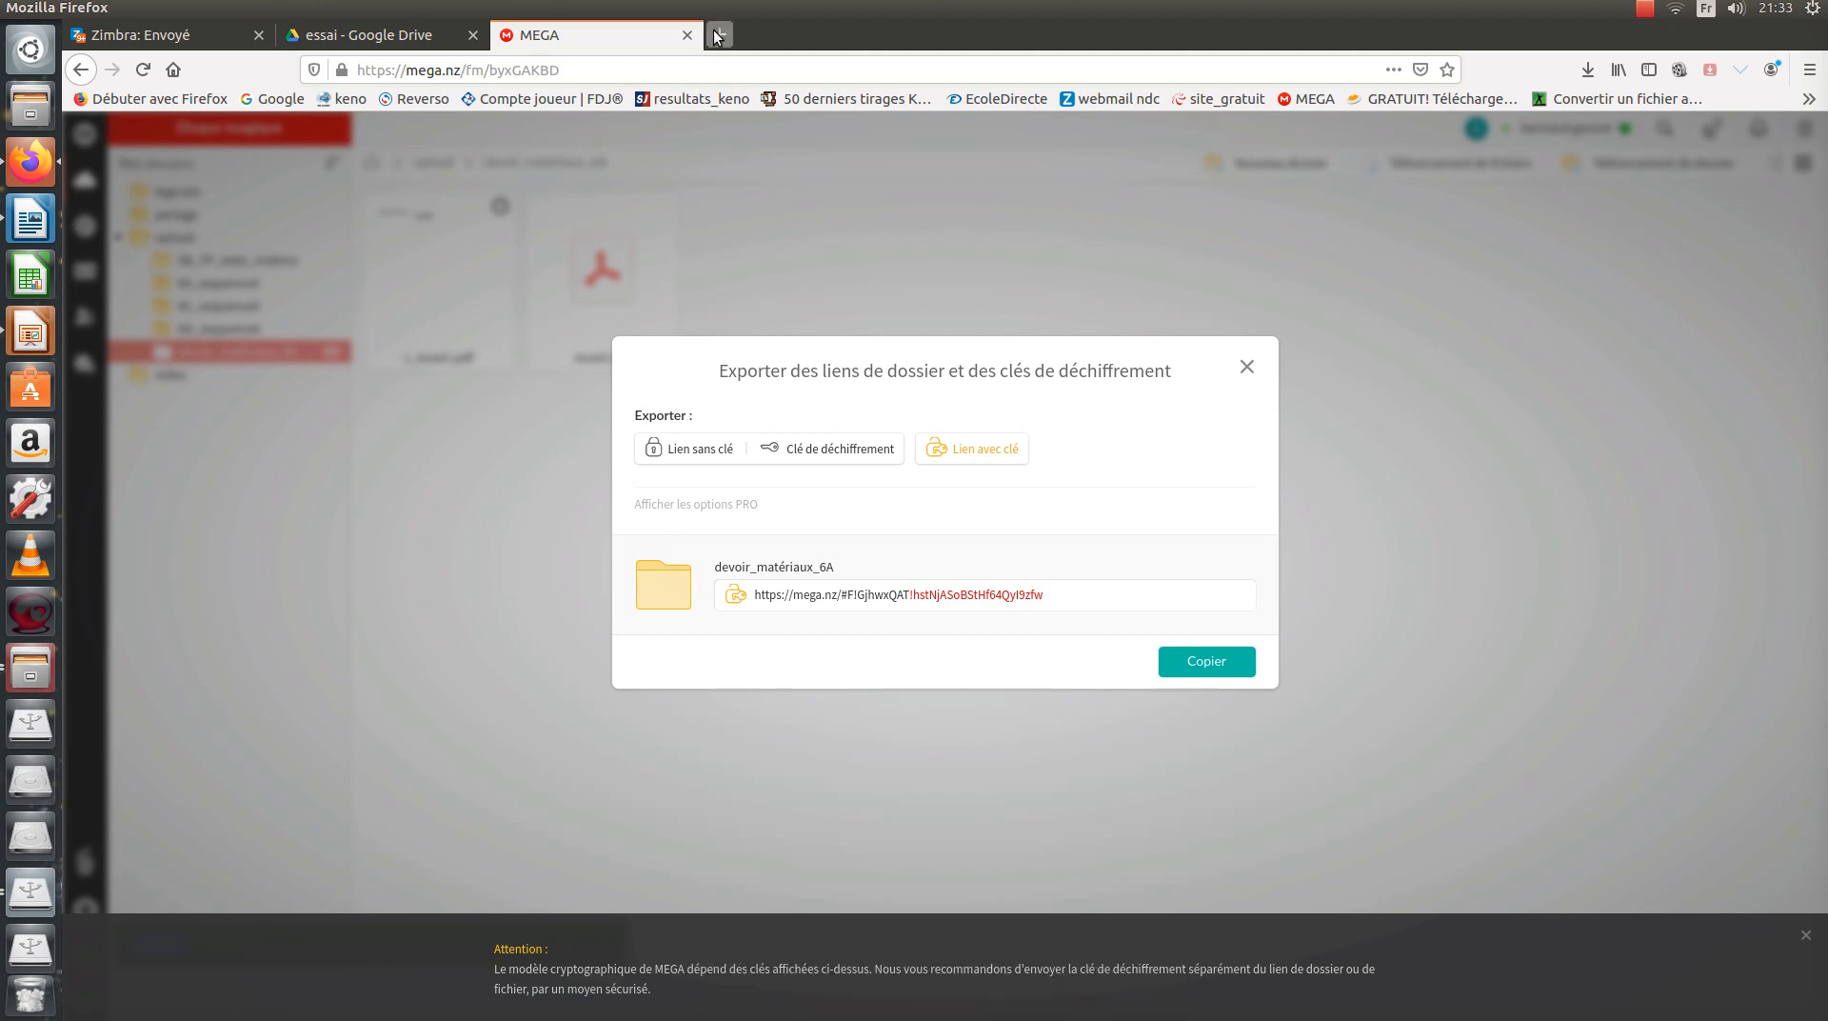
Sign in to EcoleDirecte from its bookmark using the account username and password.
left_click(978, 103)
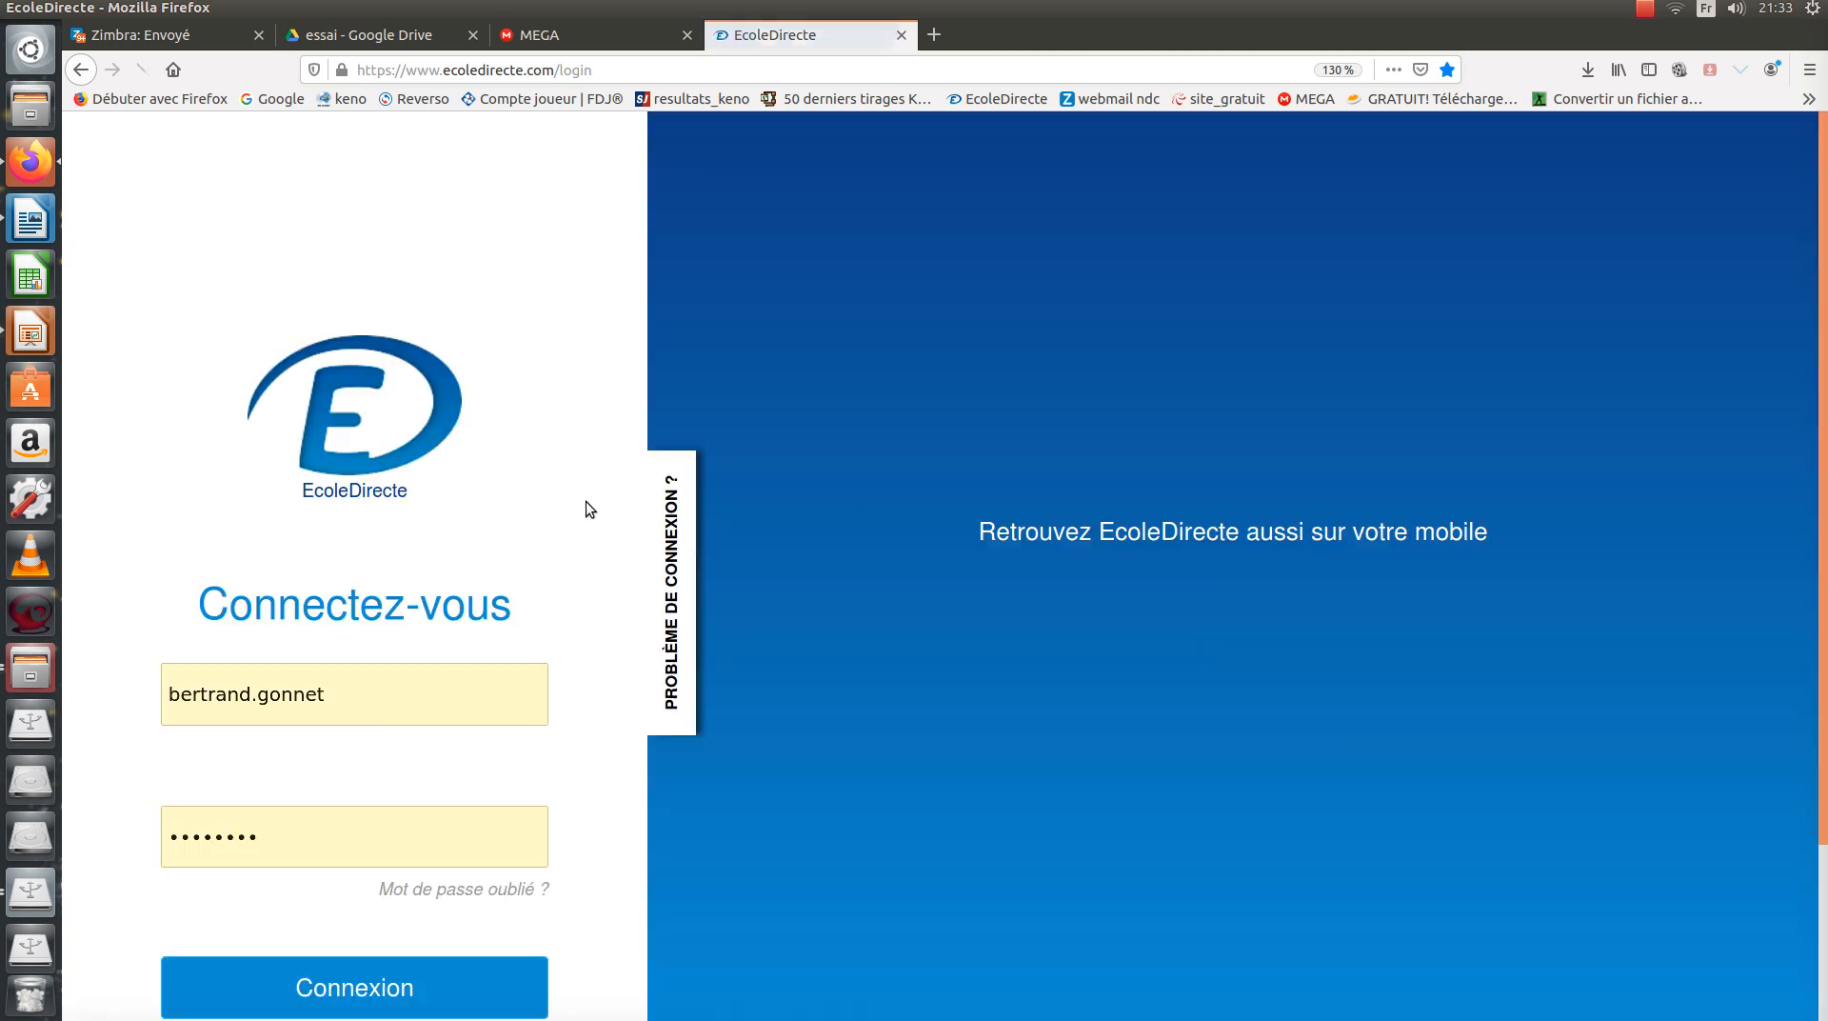
left_click(385, 989)
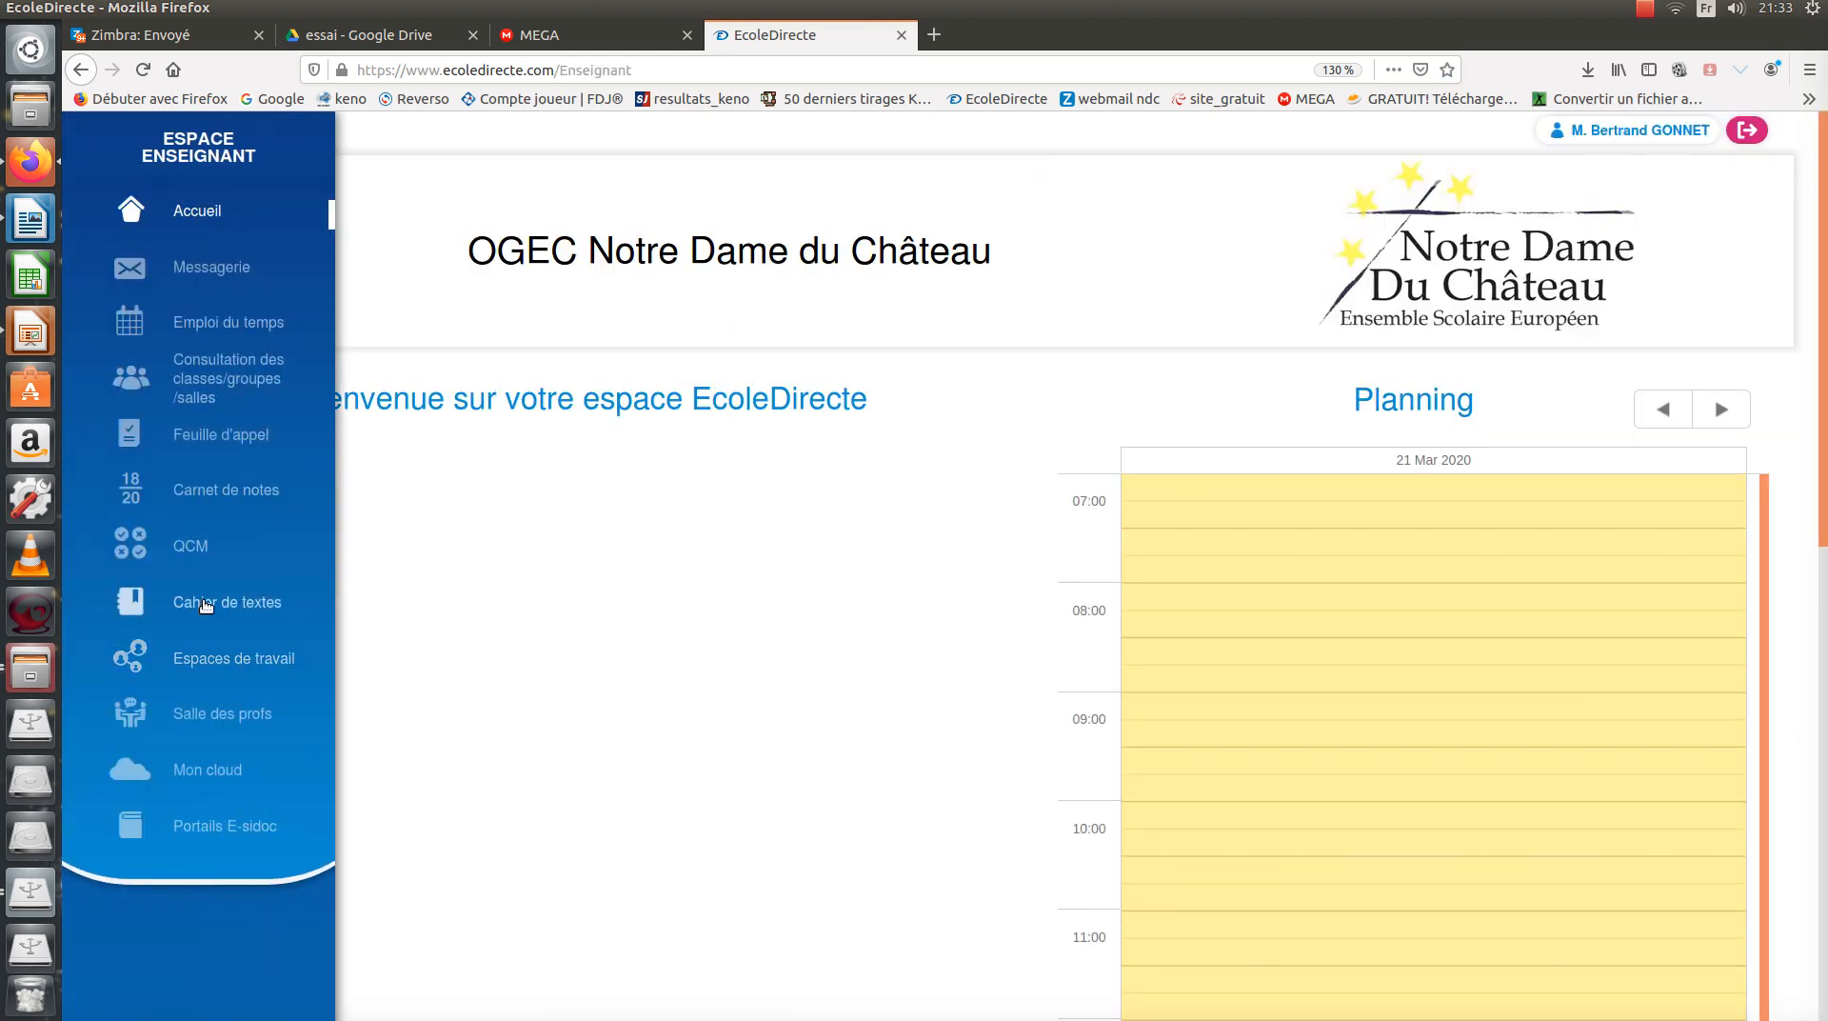
In Cahier de textes, open Travail à faire for the jeudi 26 mars SIXIEME D EIST session.
left_click(205, 605)
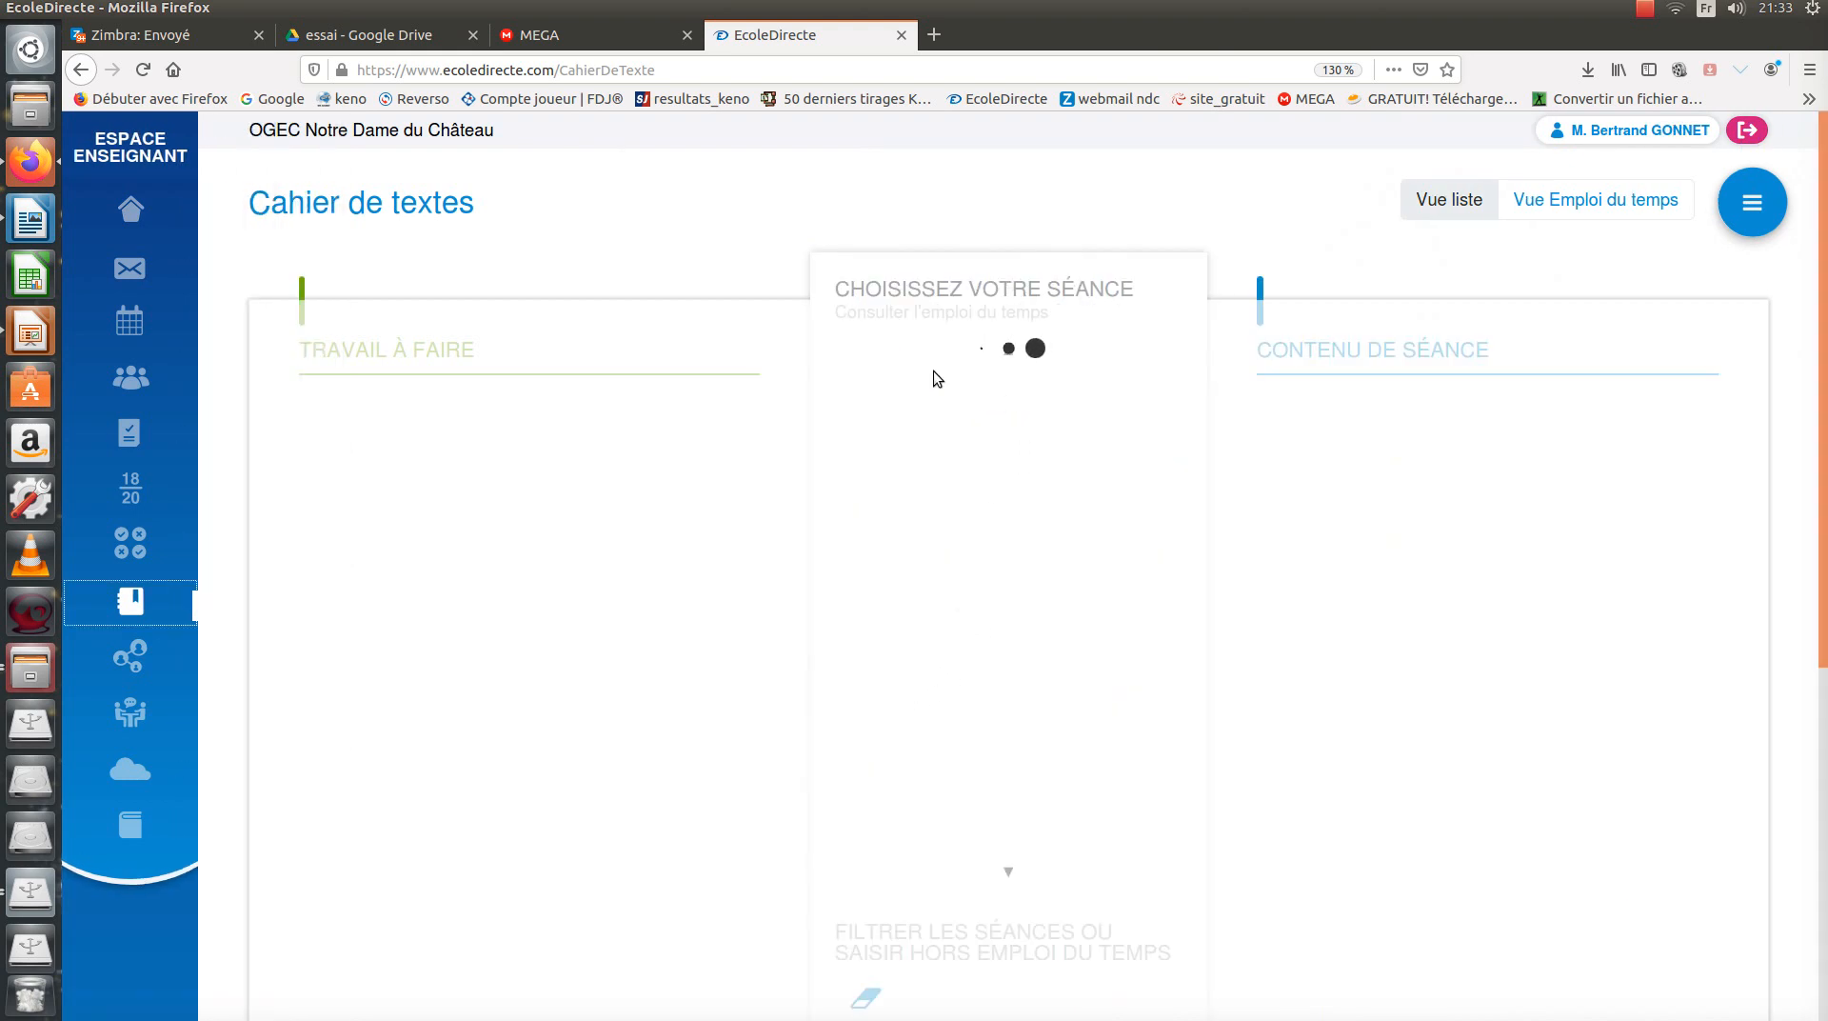
scroll(1023, 633, "down", 2)
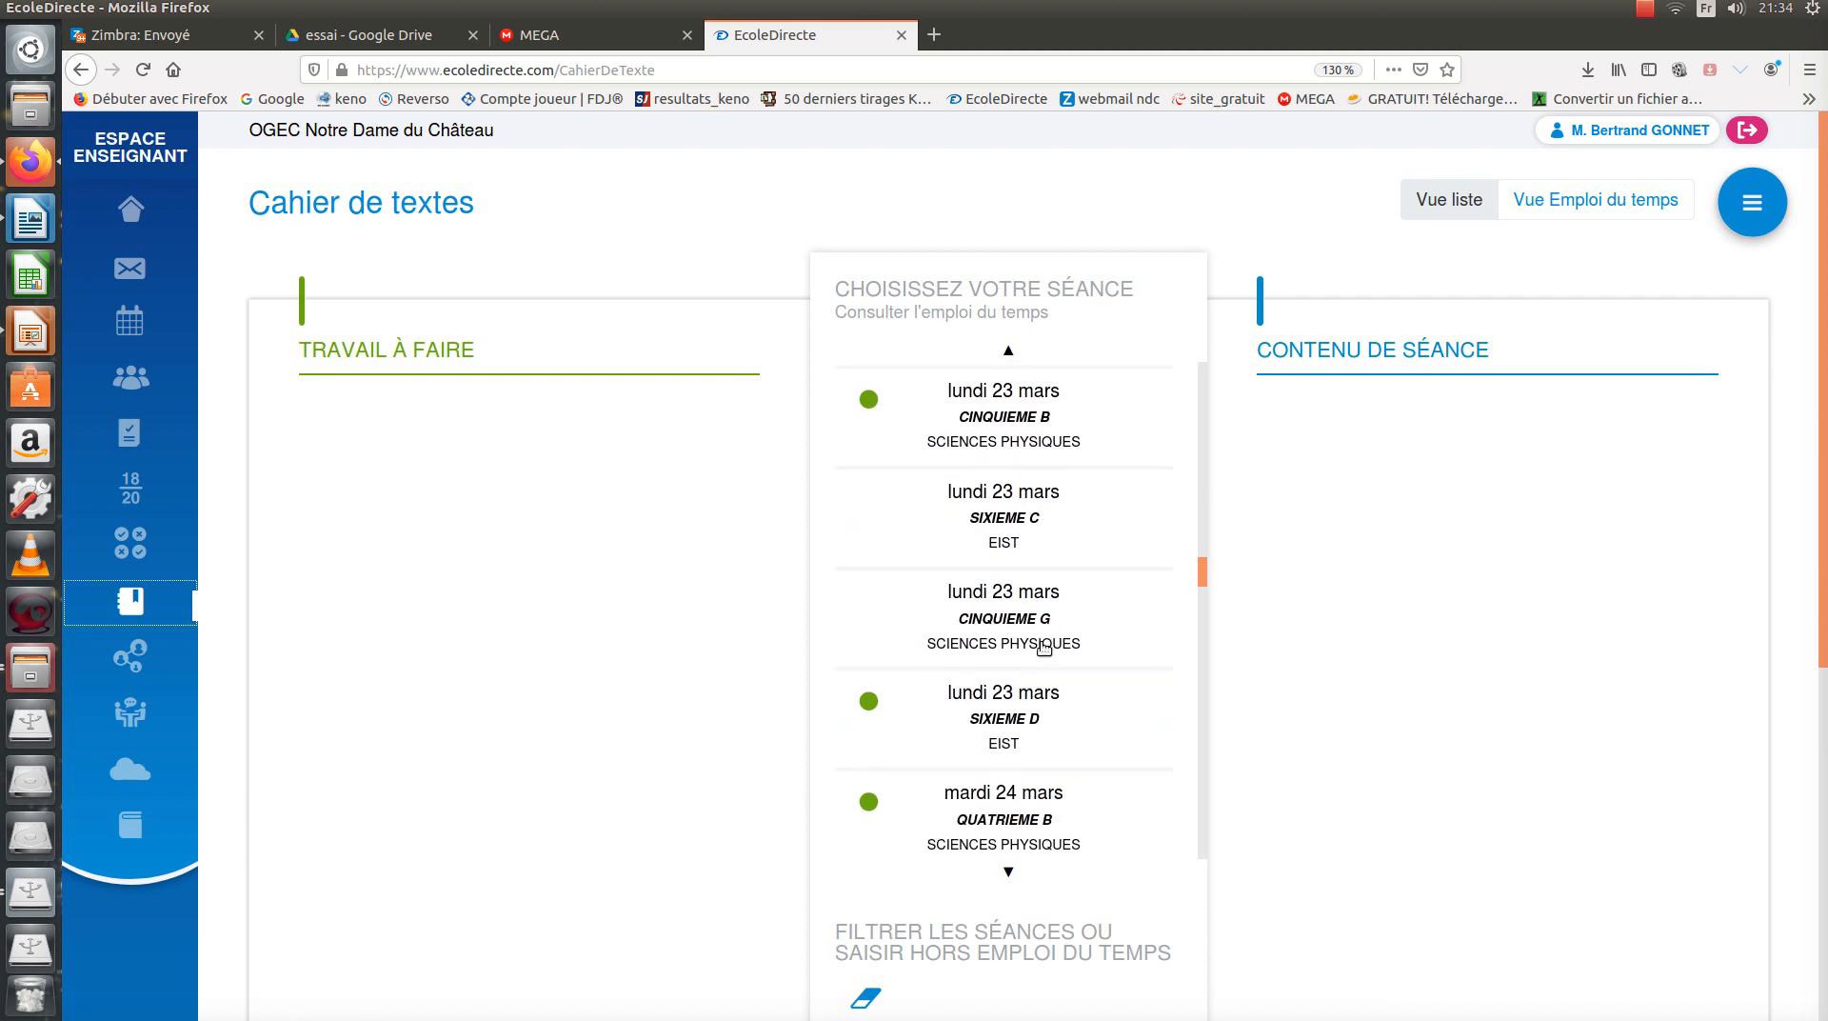
scroll(1009, 609, "up", 2)
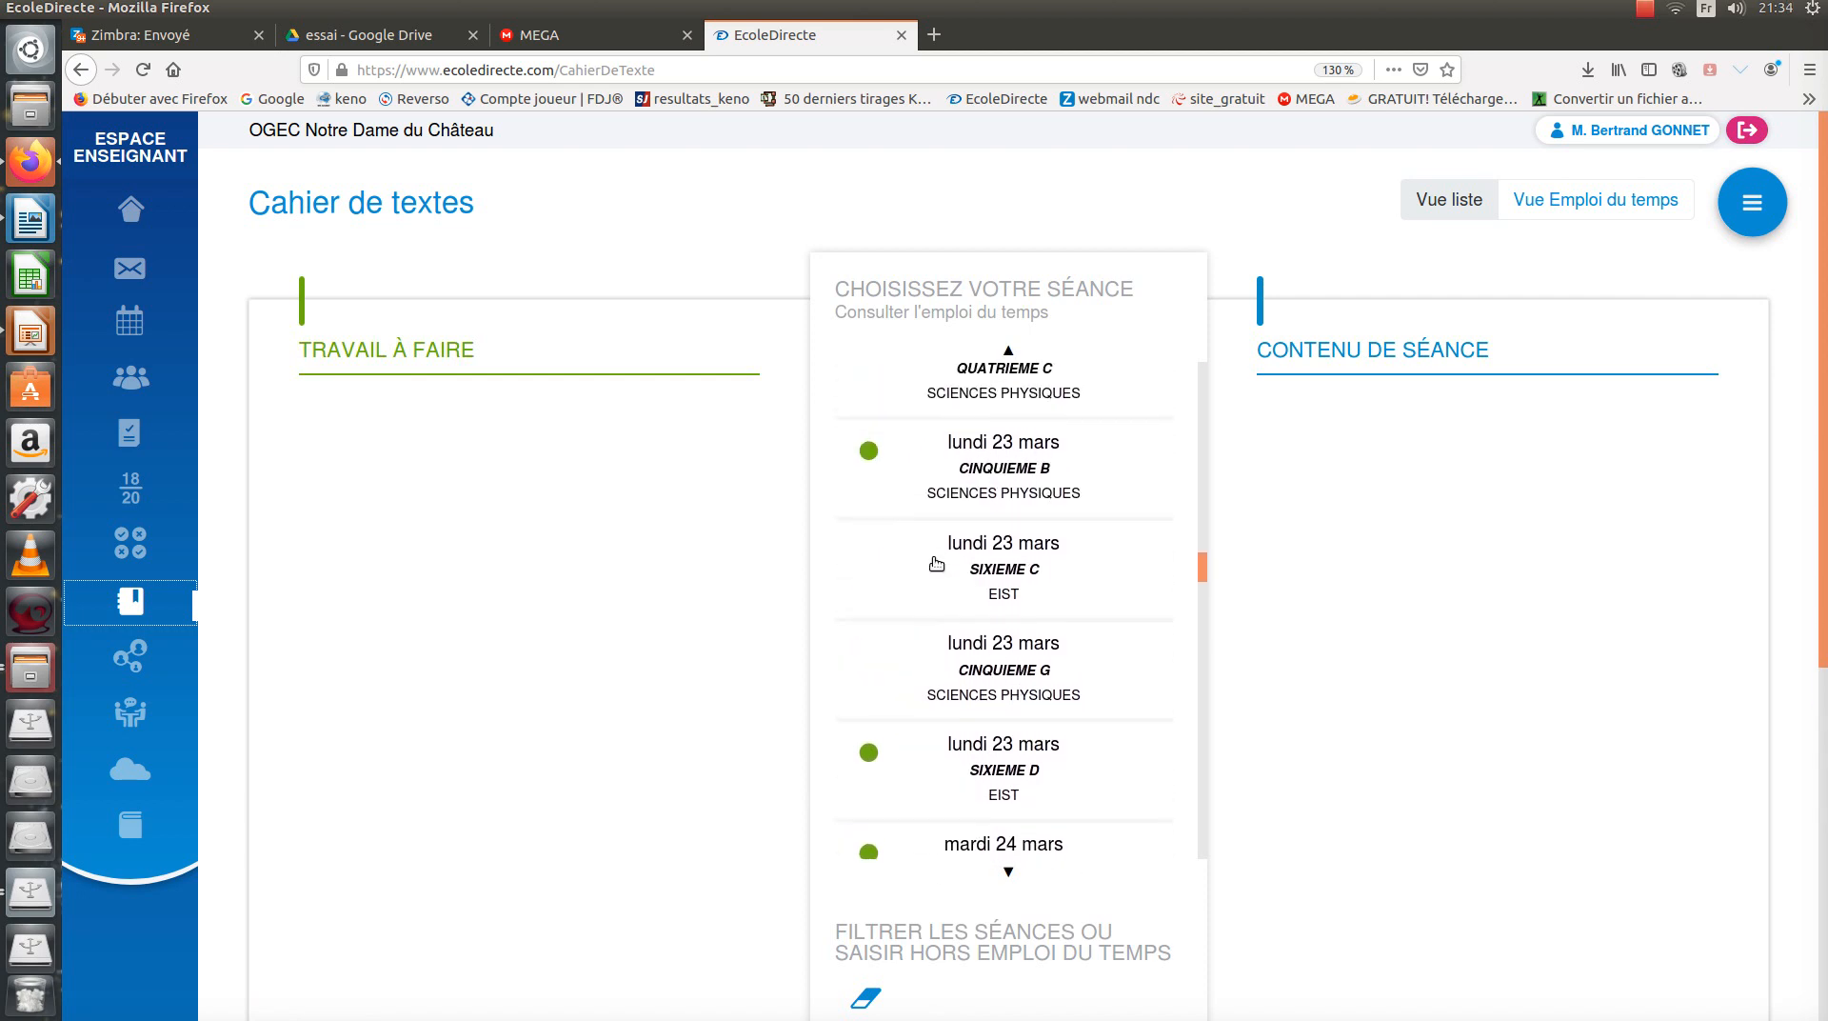
scroll(981, 576, "down", 6)
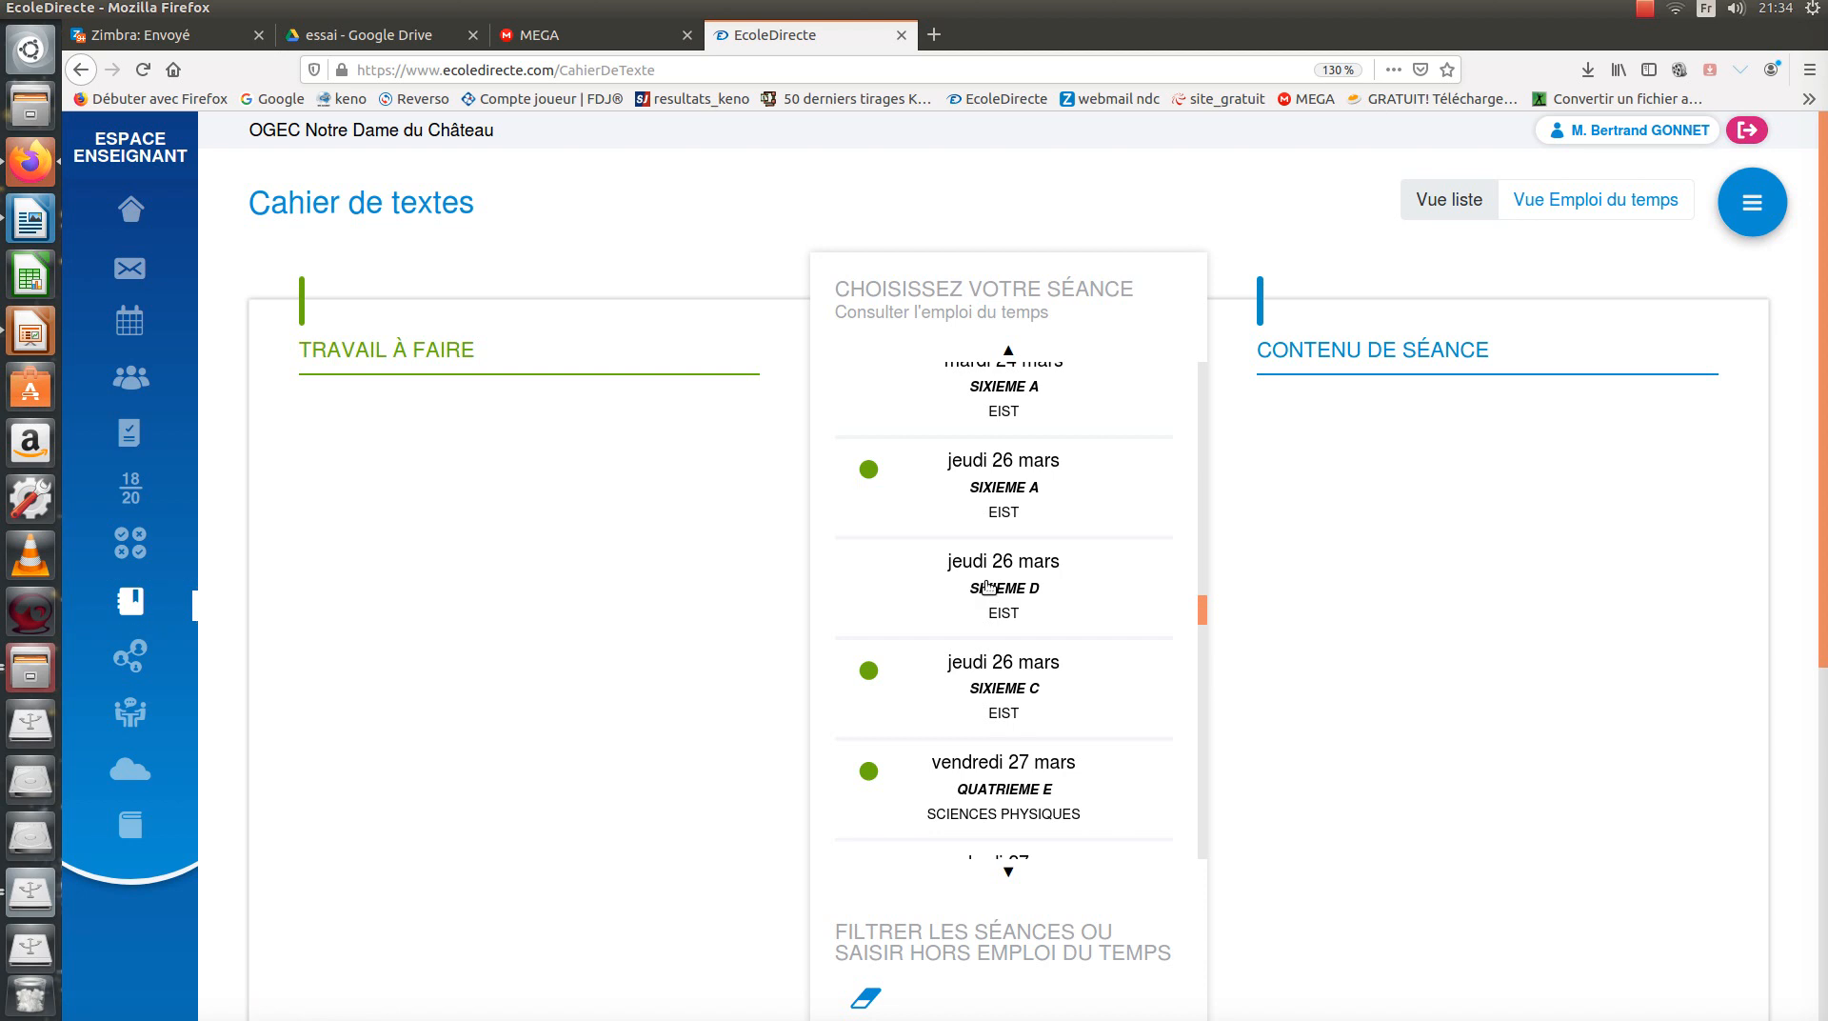
left_click(988, 586)
double_click(464, 419)
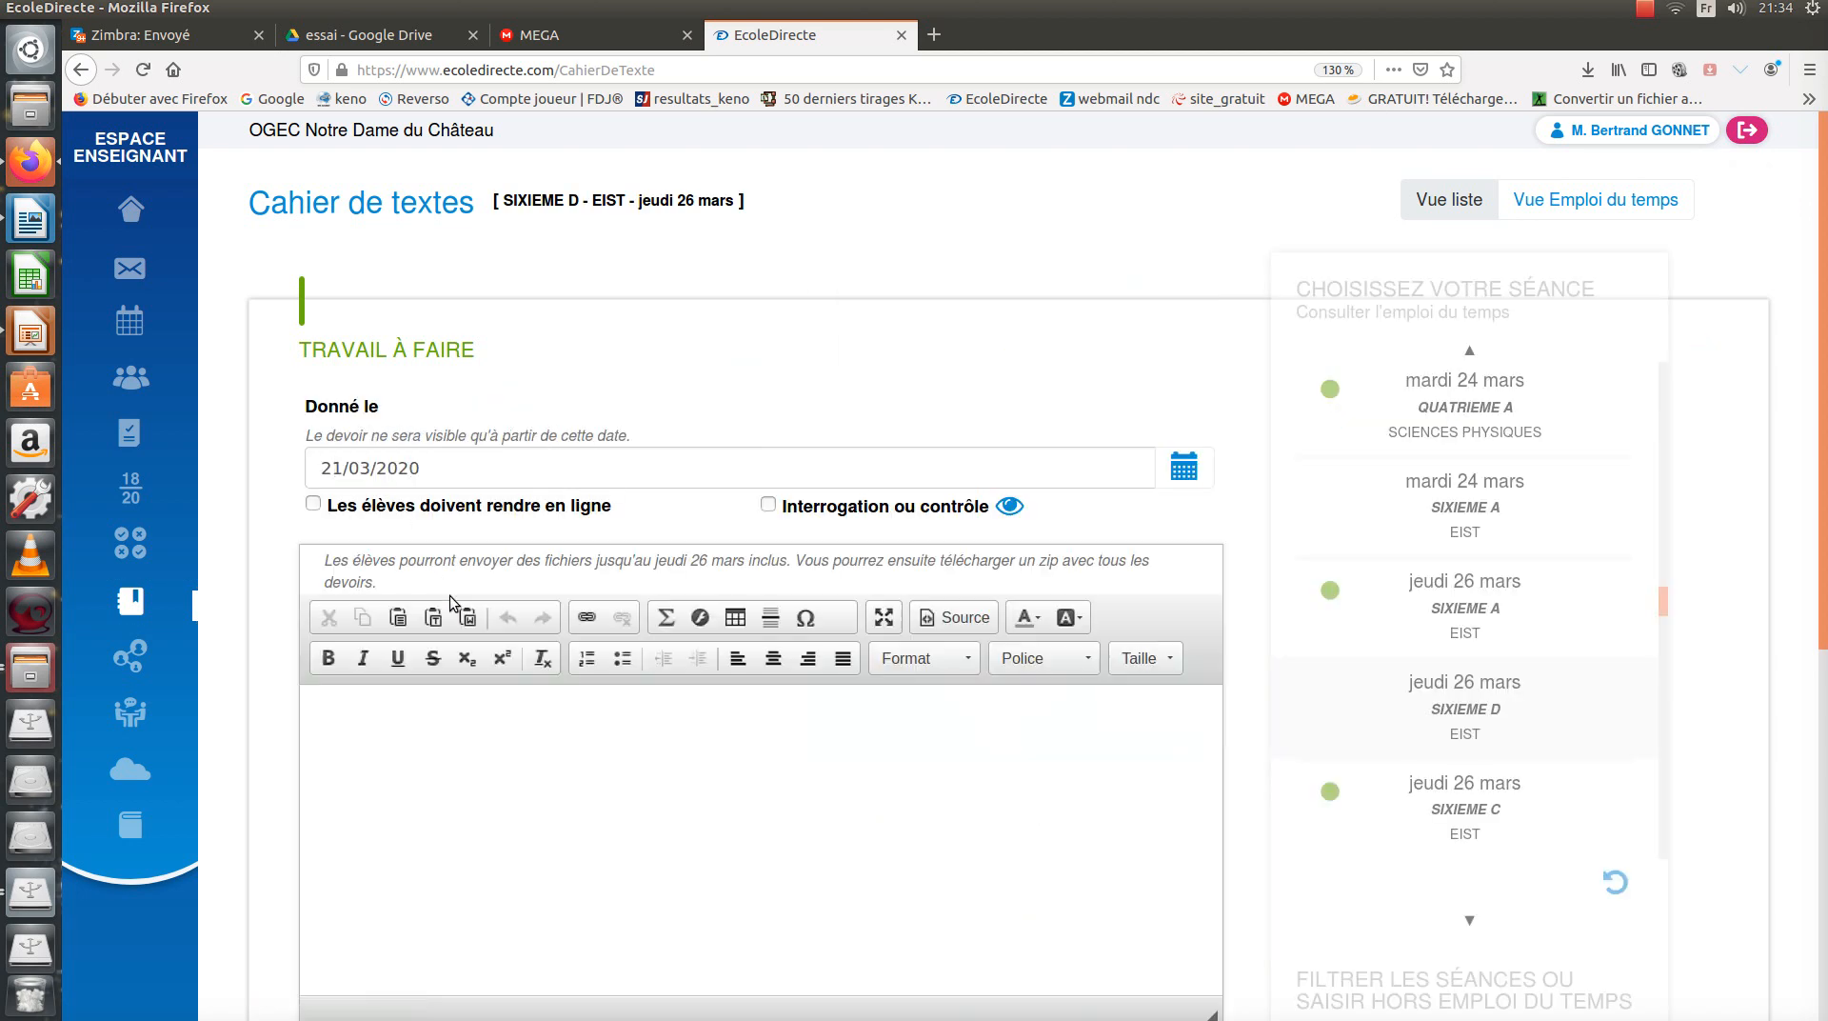
left_click(424, 712)
scroll(424, 722, "down", 1)
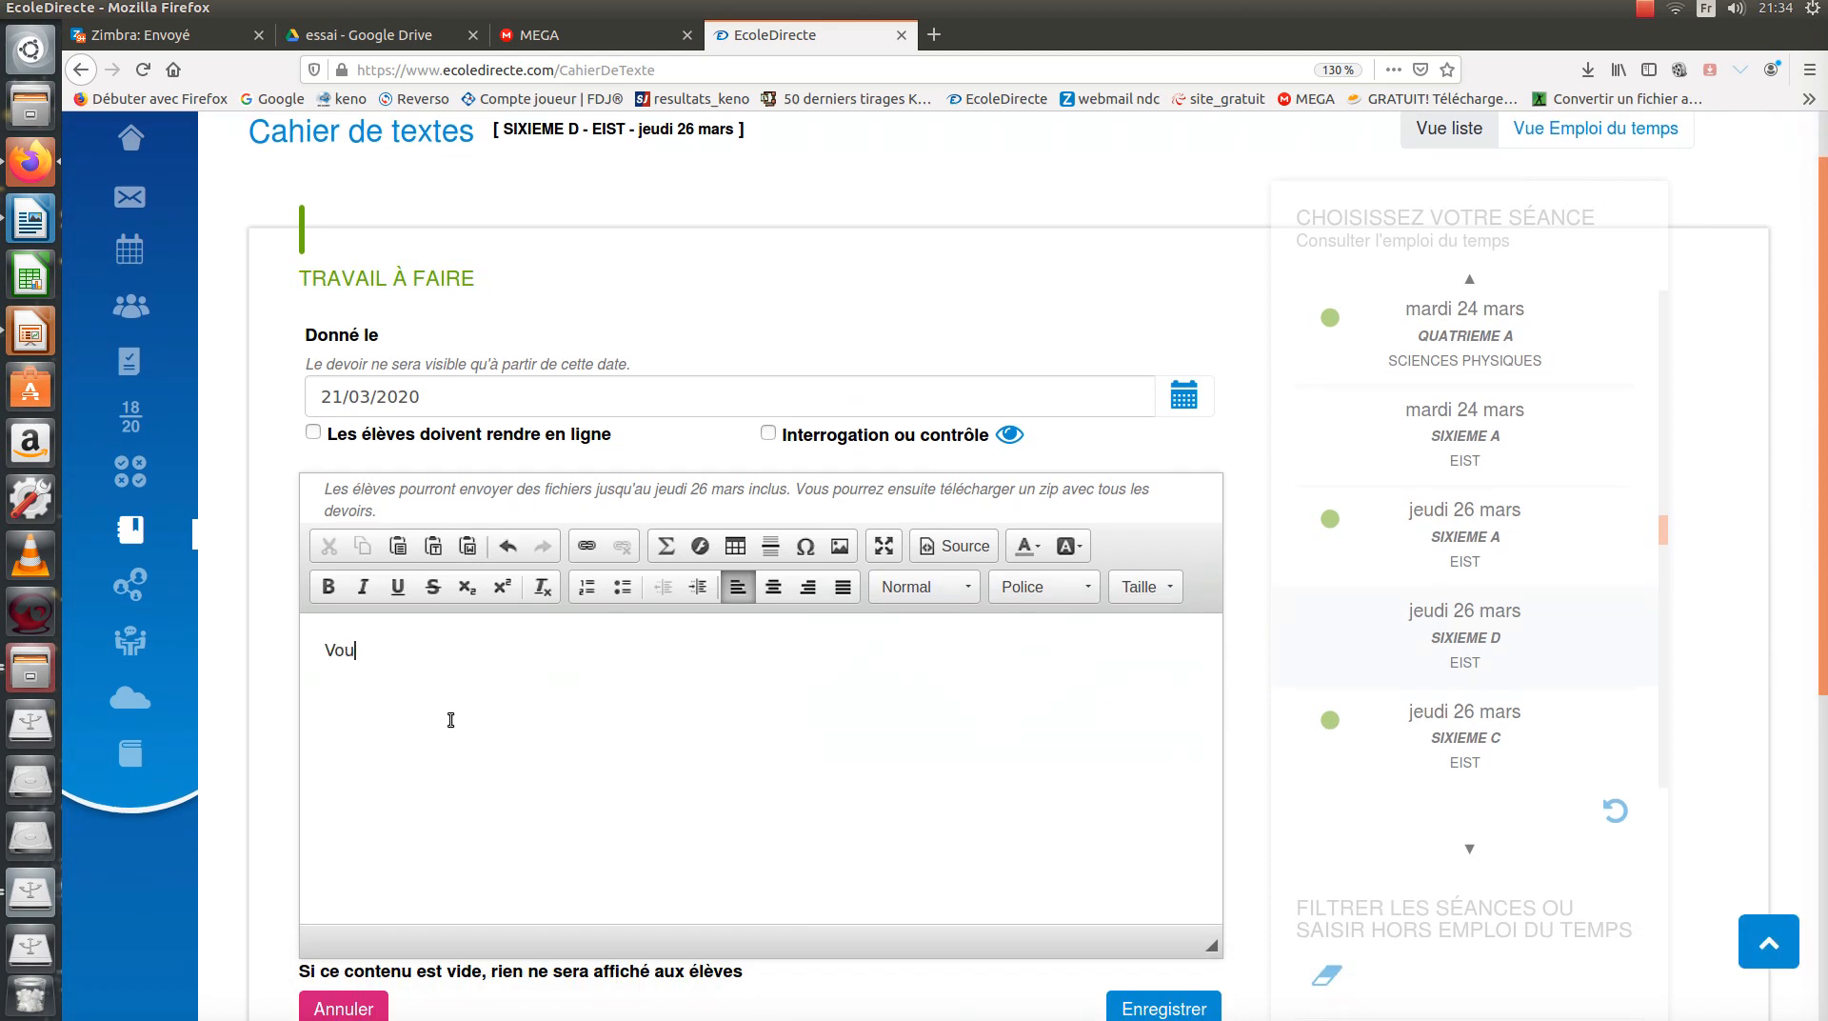
Type 'Vous pouvez récupérer votre devoir en cliquant sur le lien suivant: lien pour récupérer votre doc' and select the last phrase.
type("Vous pouvez récupérer votre ")
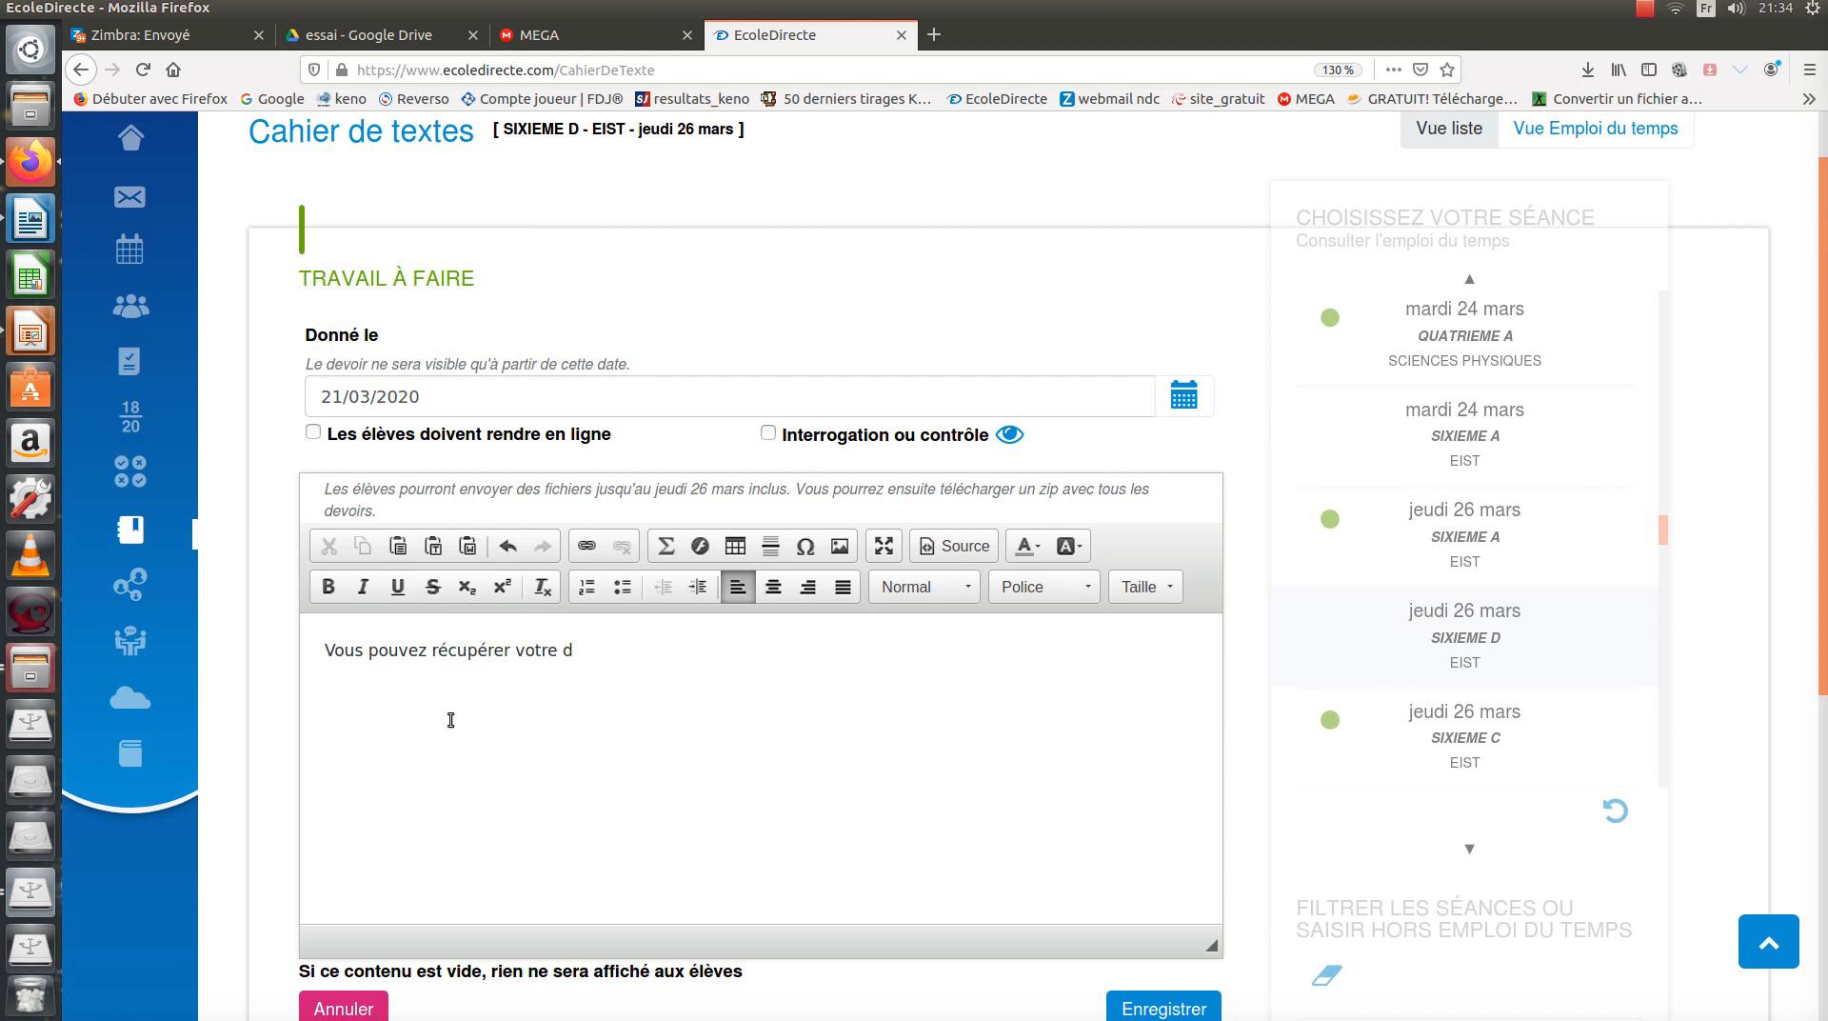
type("devoir en cliquant sur le")
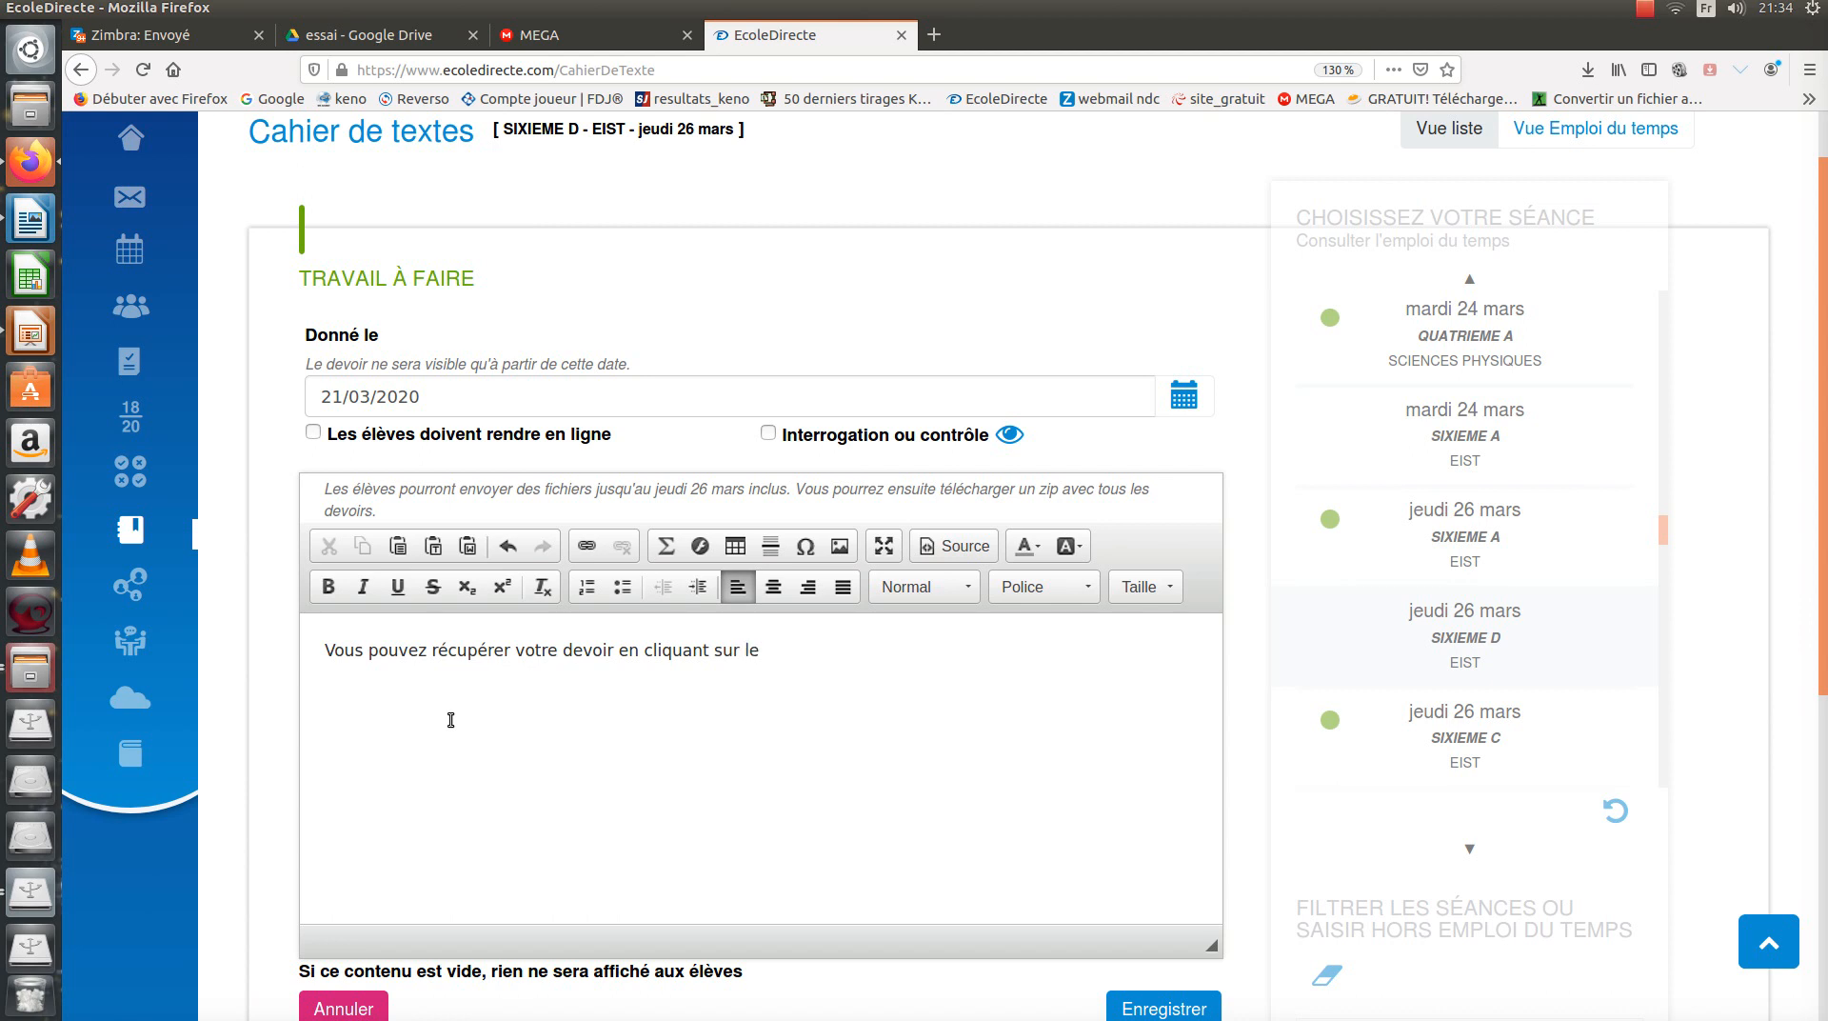
type("va")
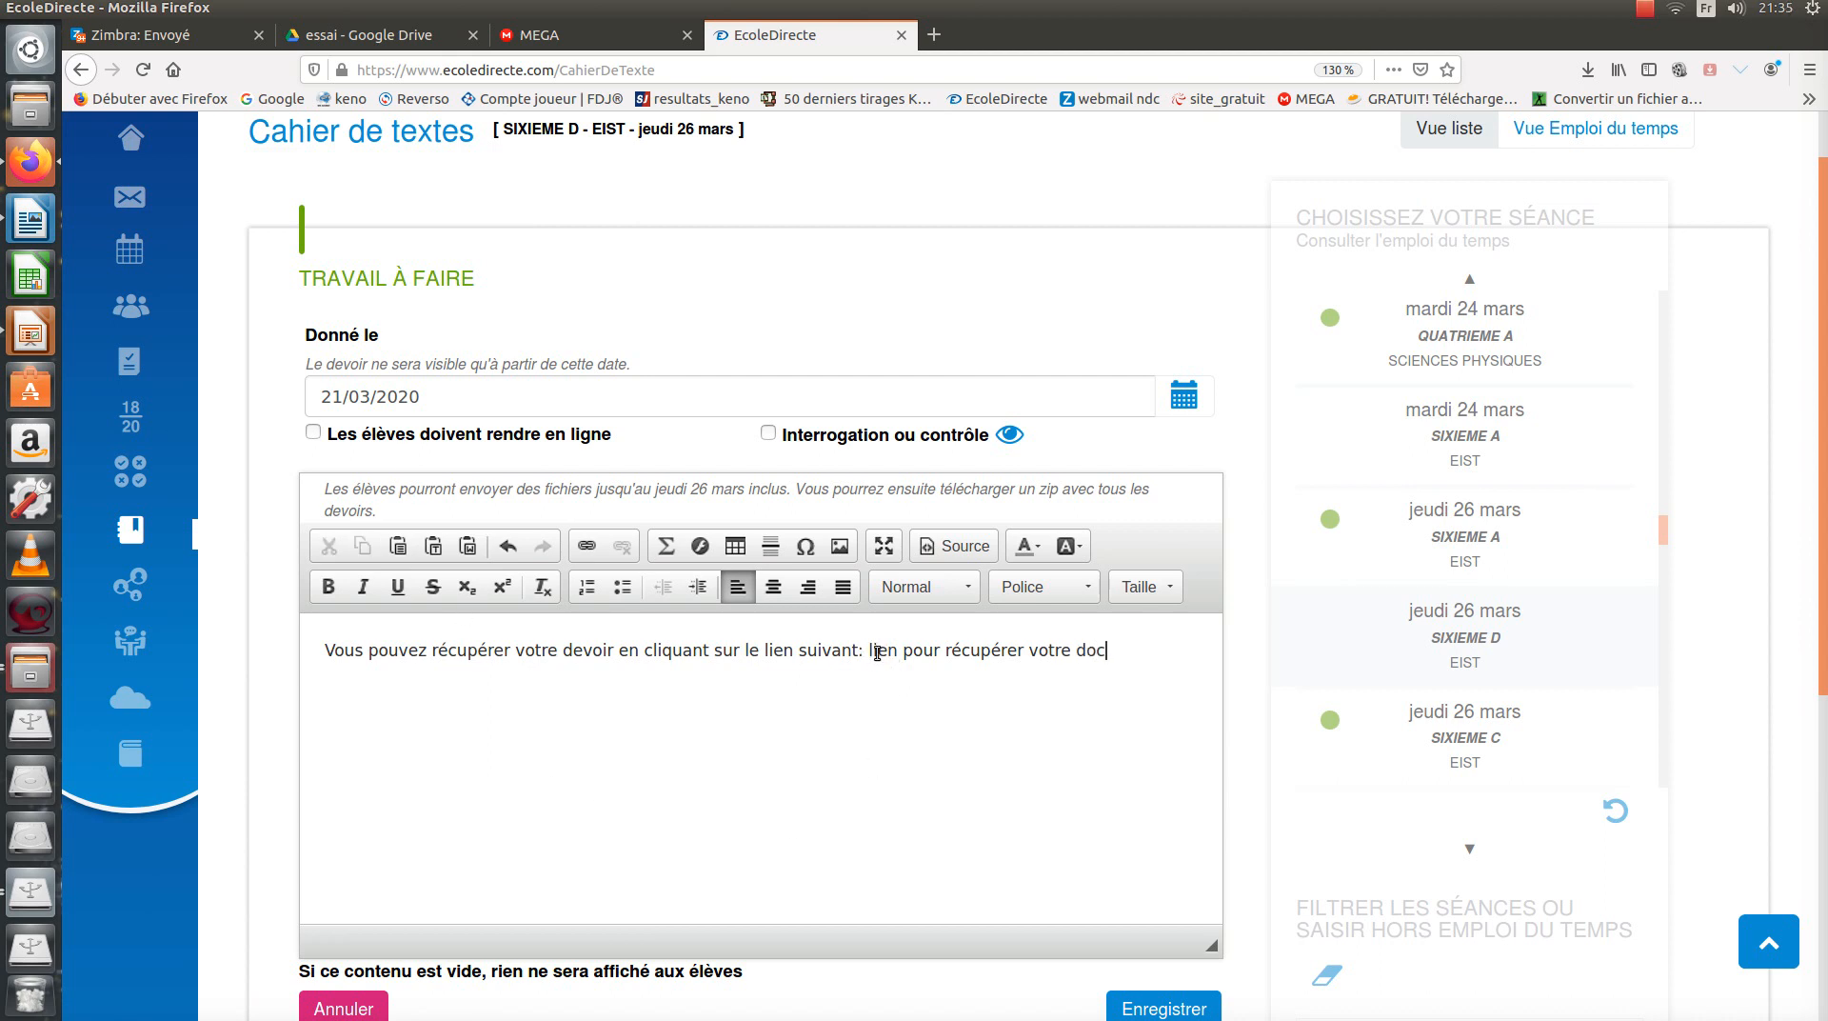
left_click_drag(869, 648, 1110, 651)
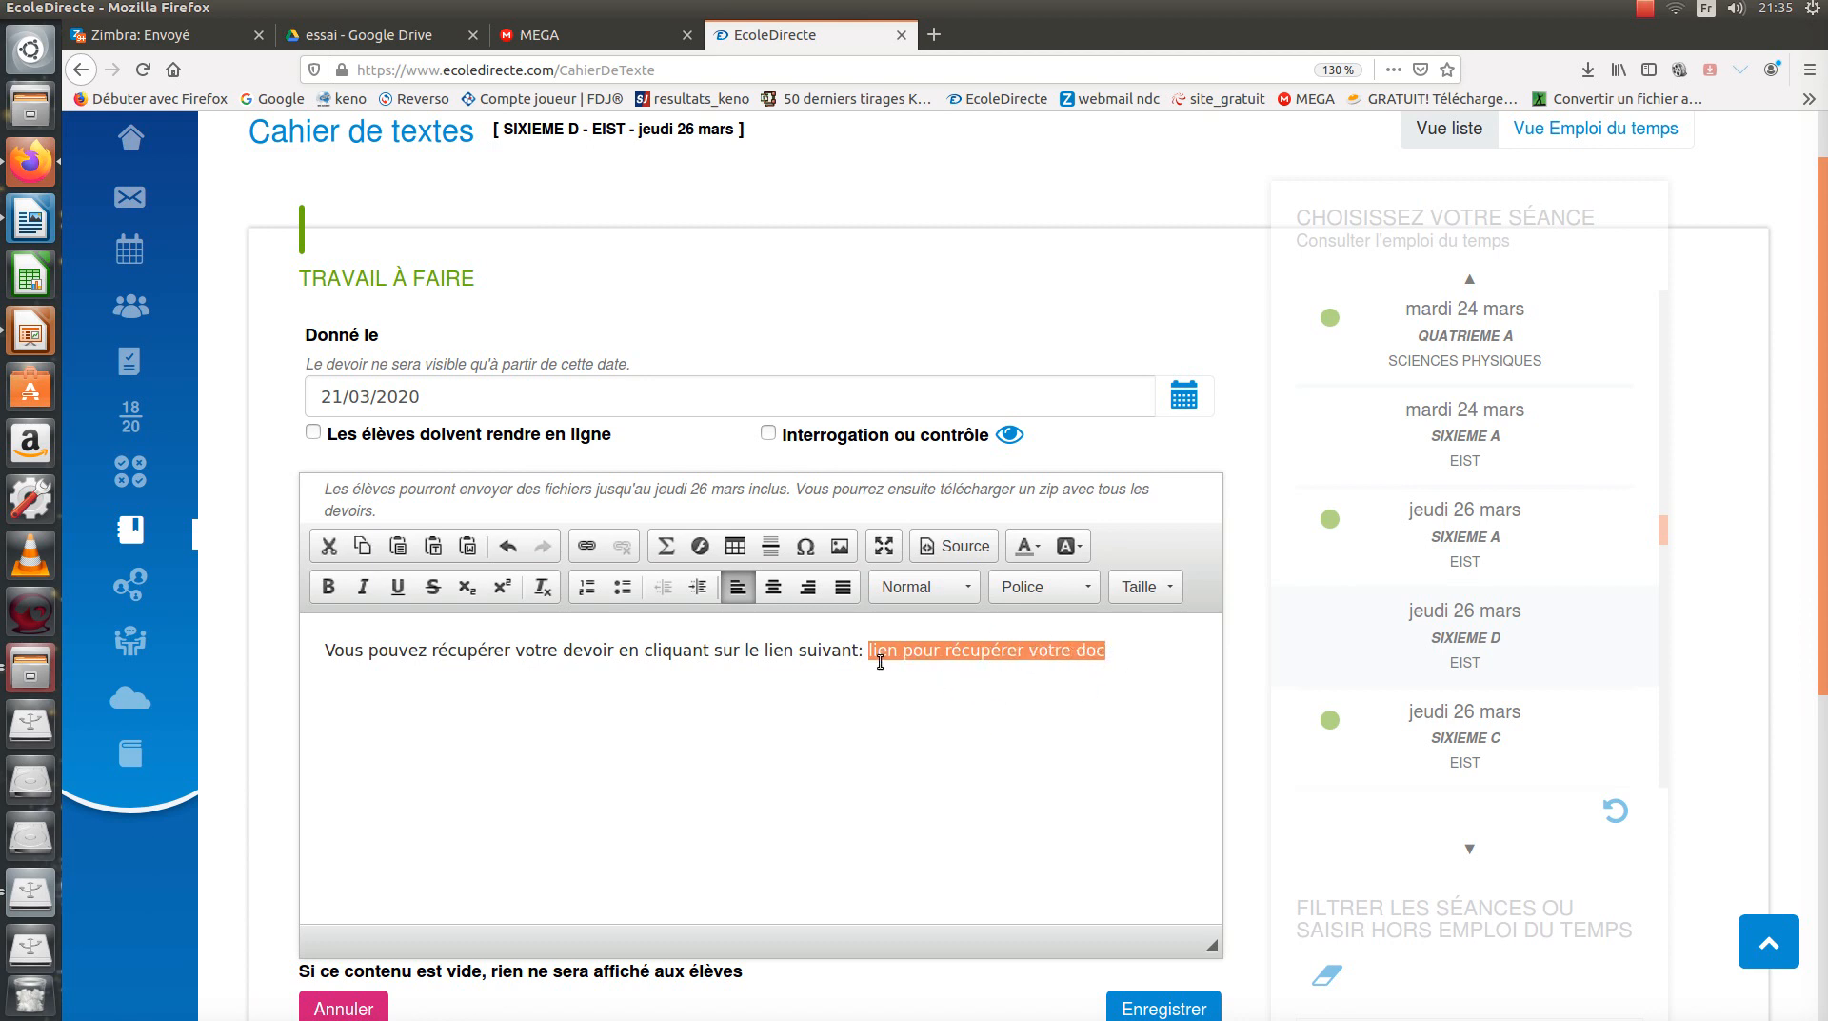
Link 'lien pour récupérer votre doc' to the pasted MEGA folder URL and save the homework.
left_click(586, 549)
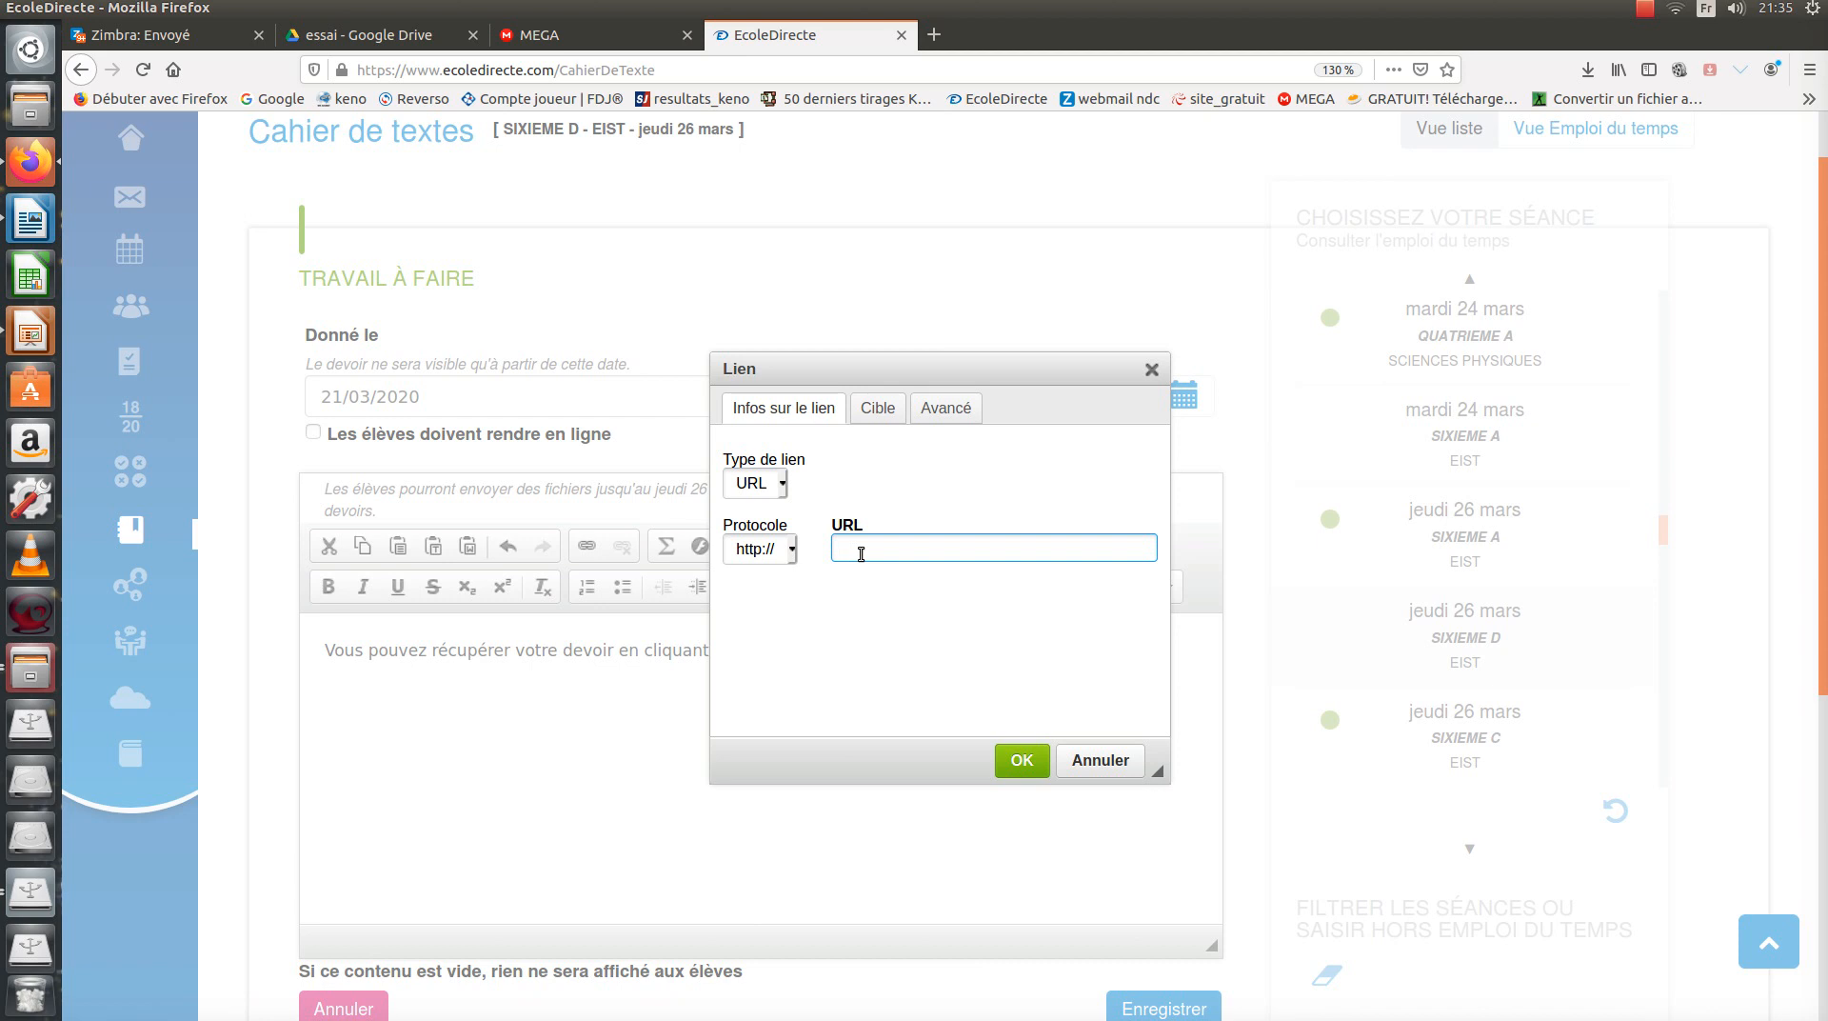
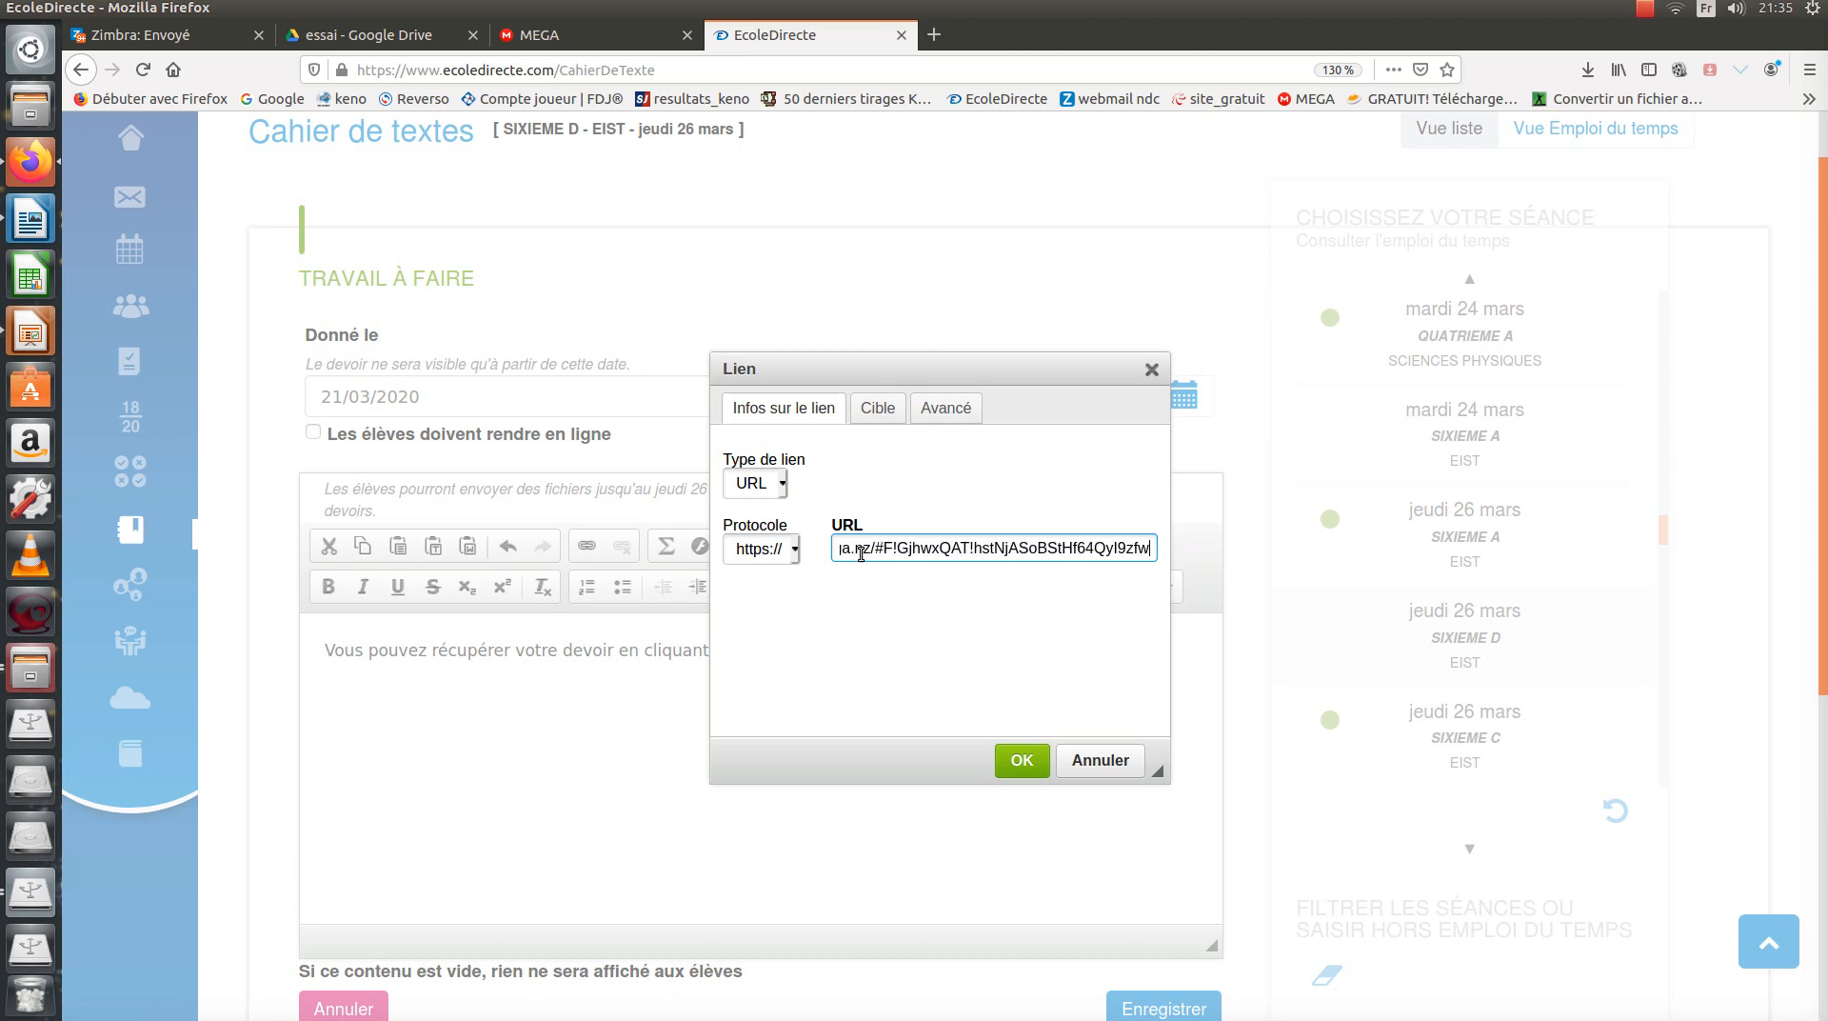
left_click(1024, 761)
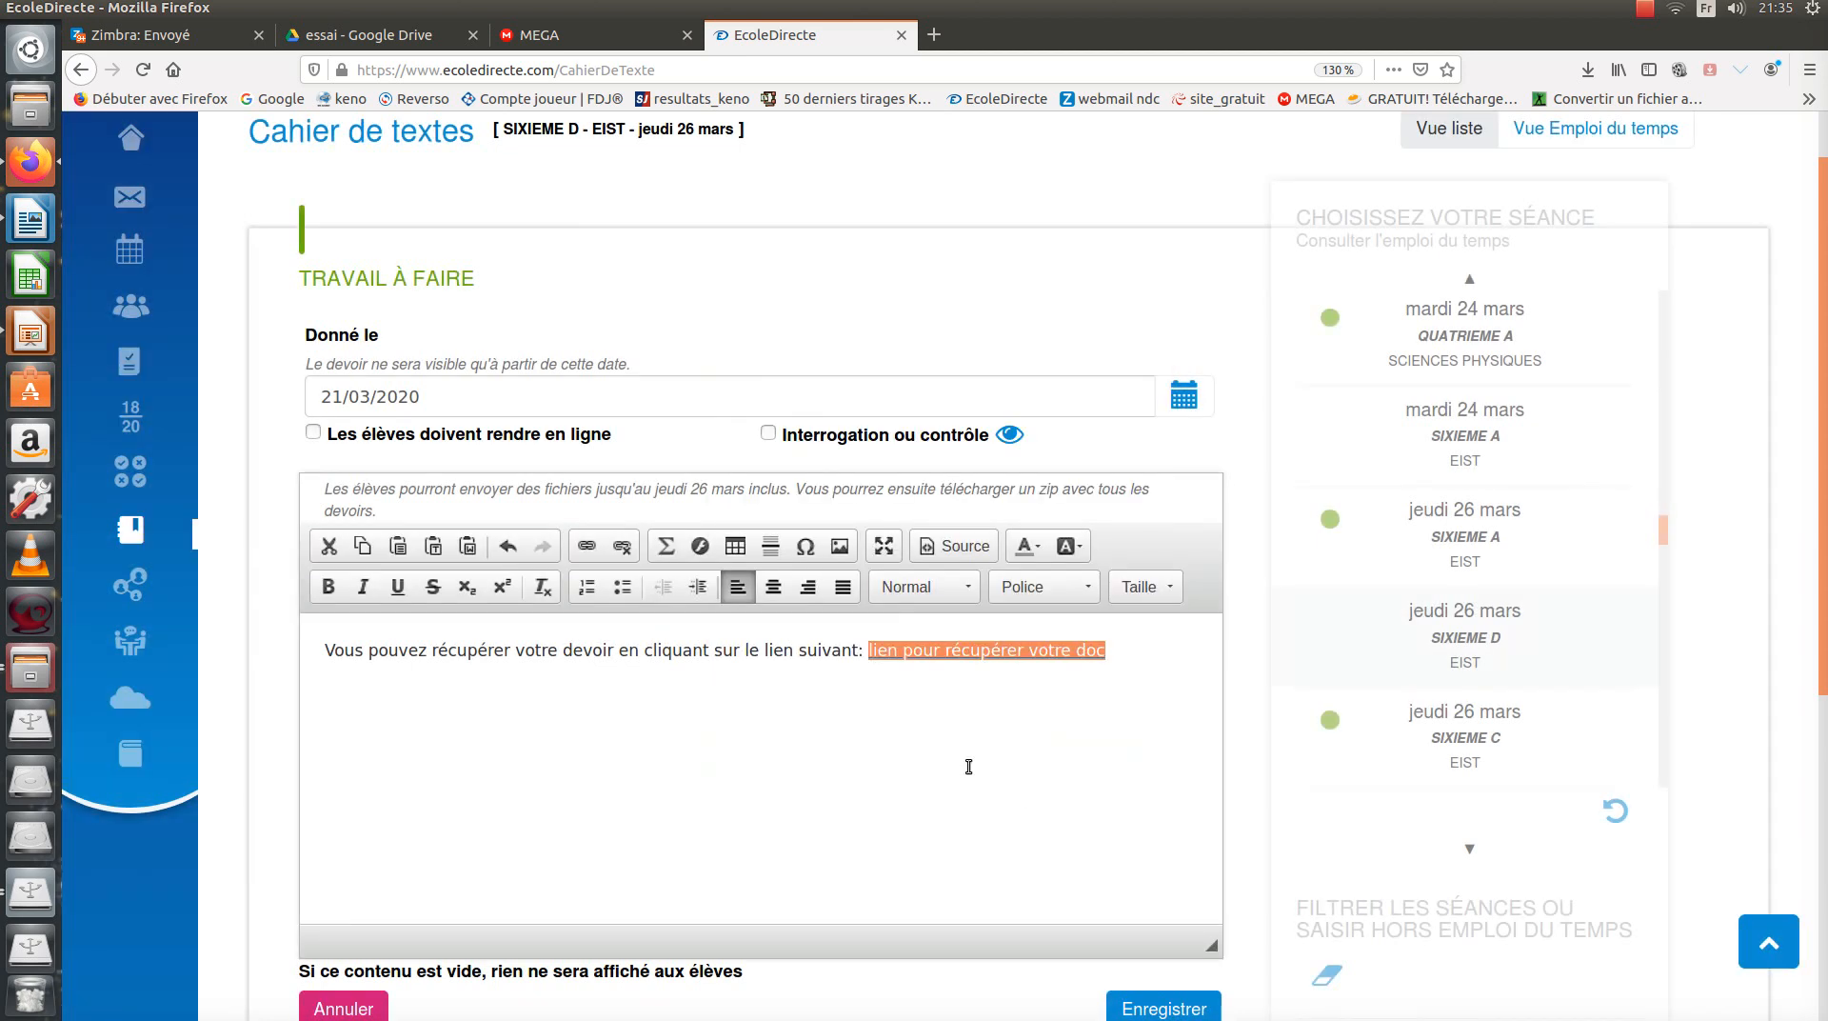
left_click(805, 742)
key("Return")
key("Return")
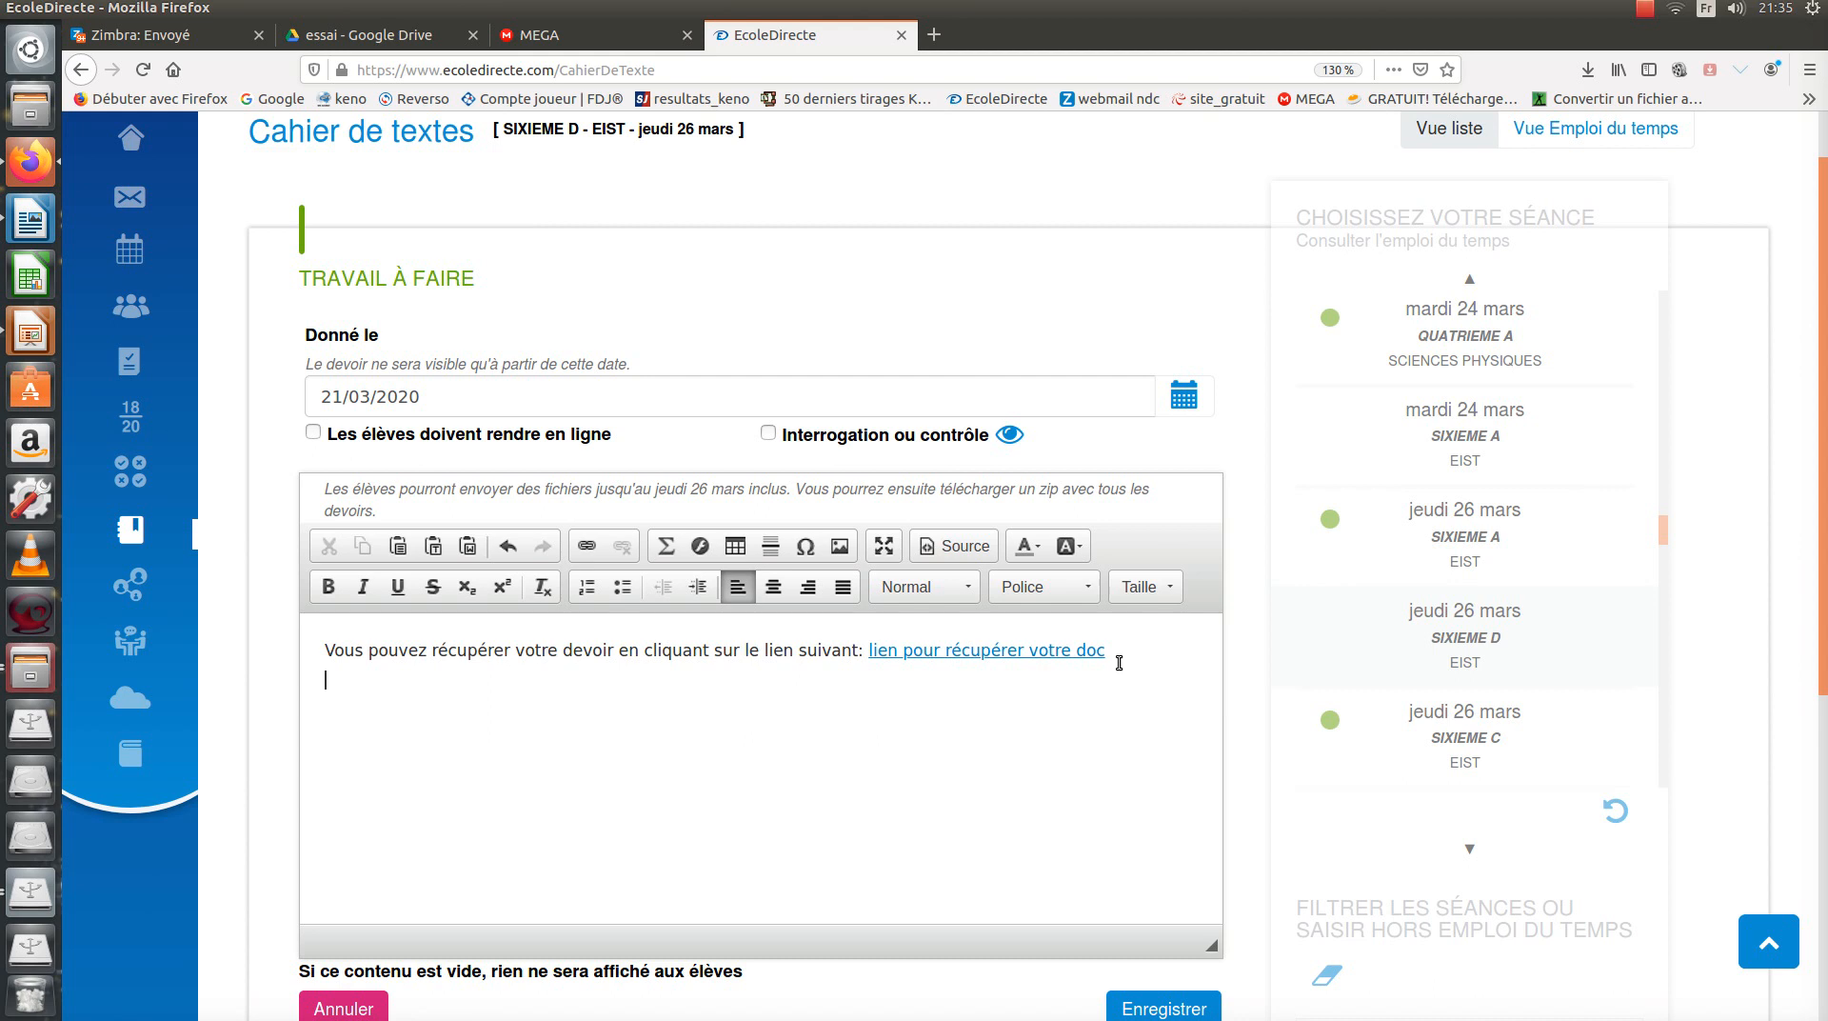
left_click(1175, 1011)
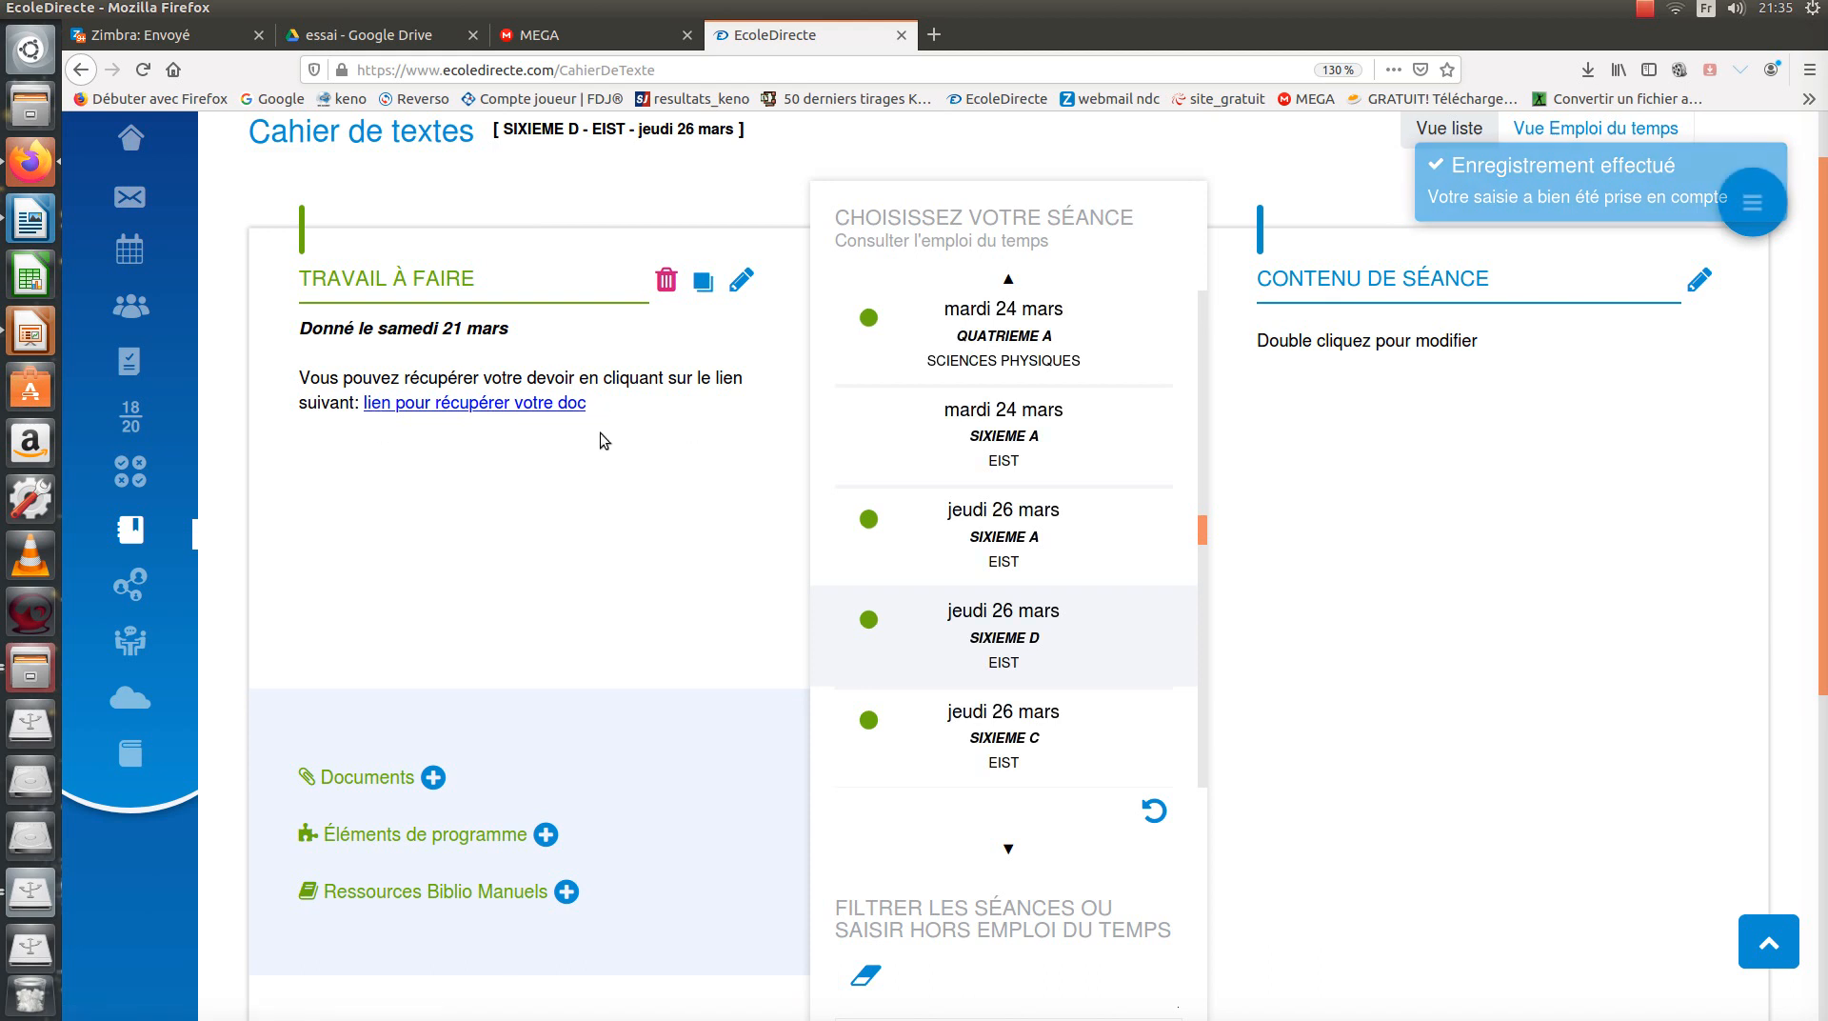
Test the homework link by opening the shared MEGA folder, checking c_essai1.pdf and essai2.pdf, then go back.
left_click(468, 410)
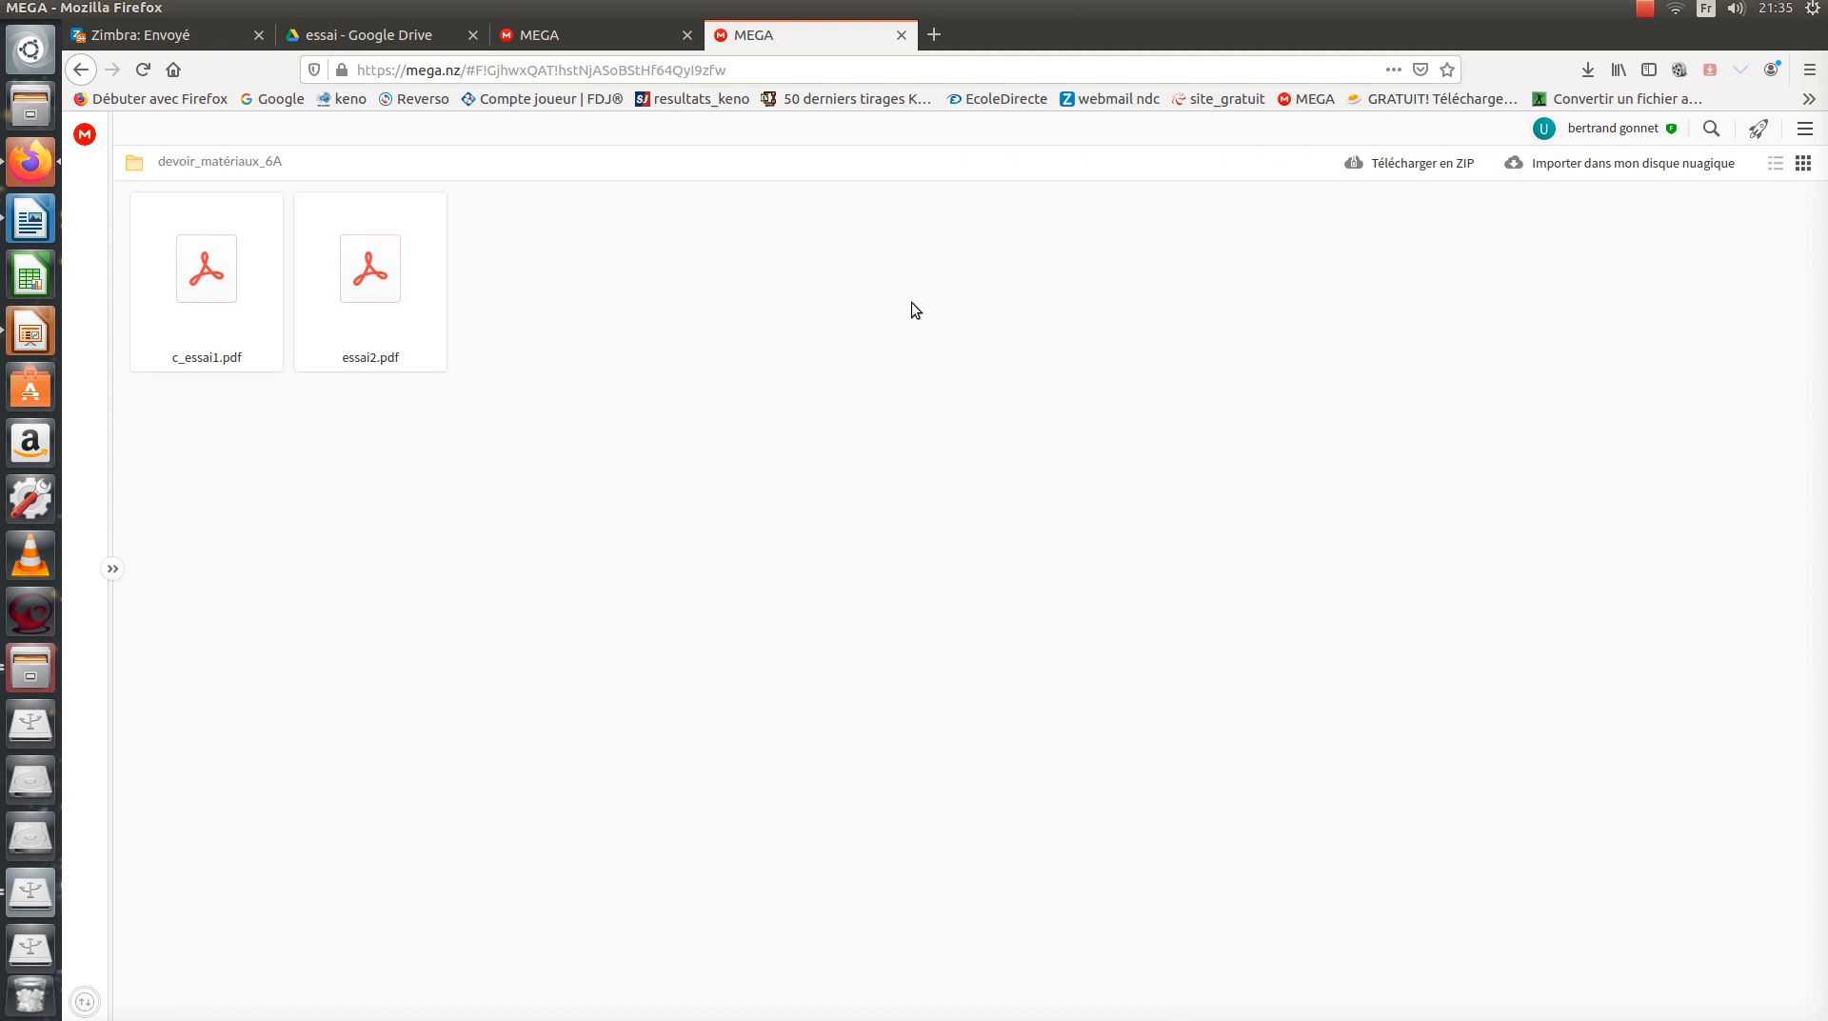
left_click(215, 292)
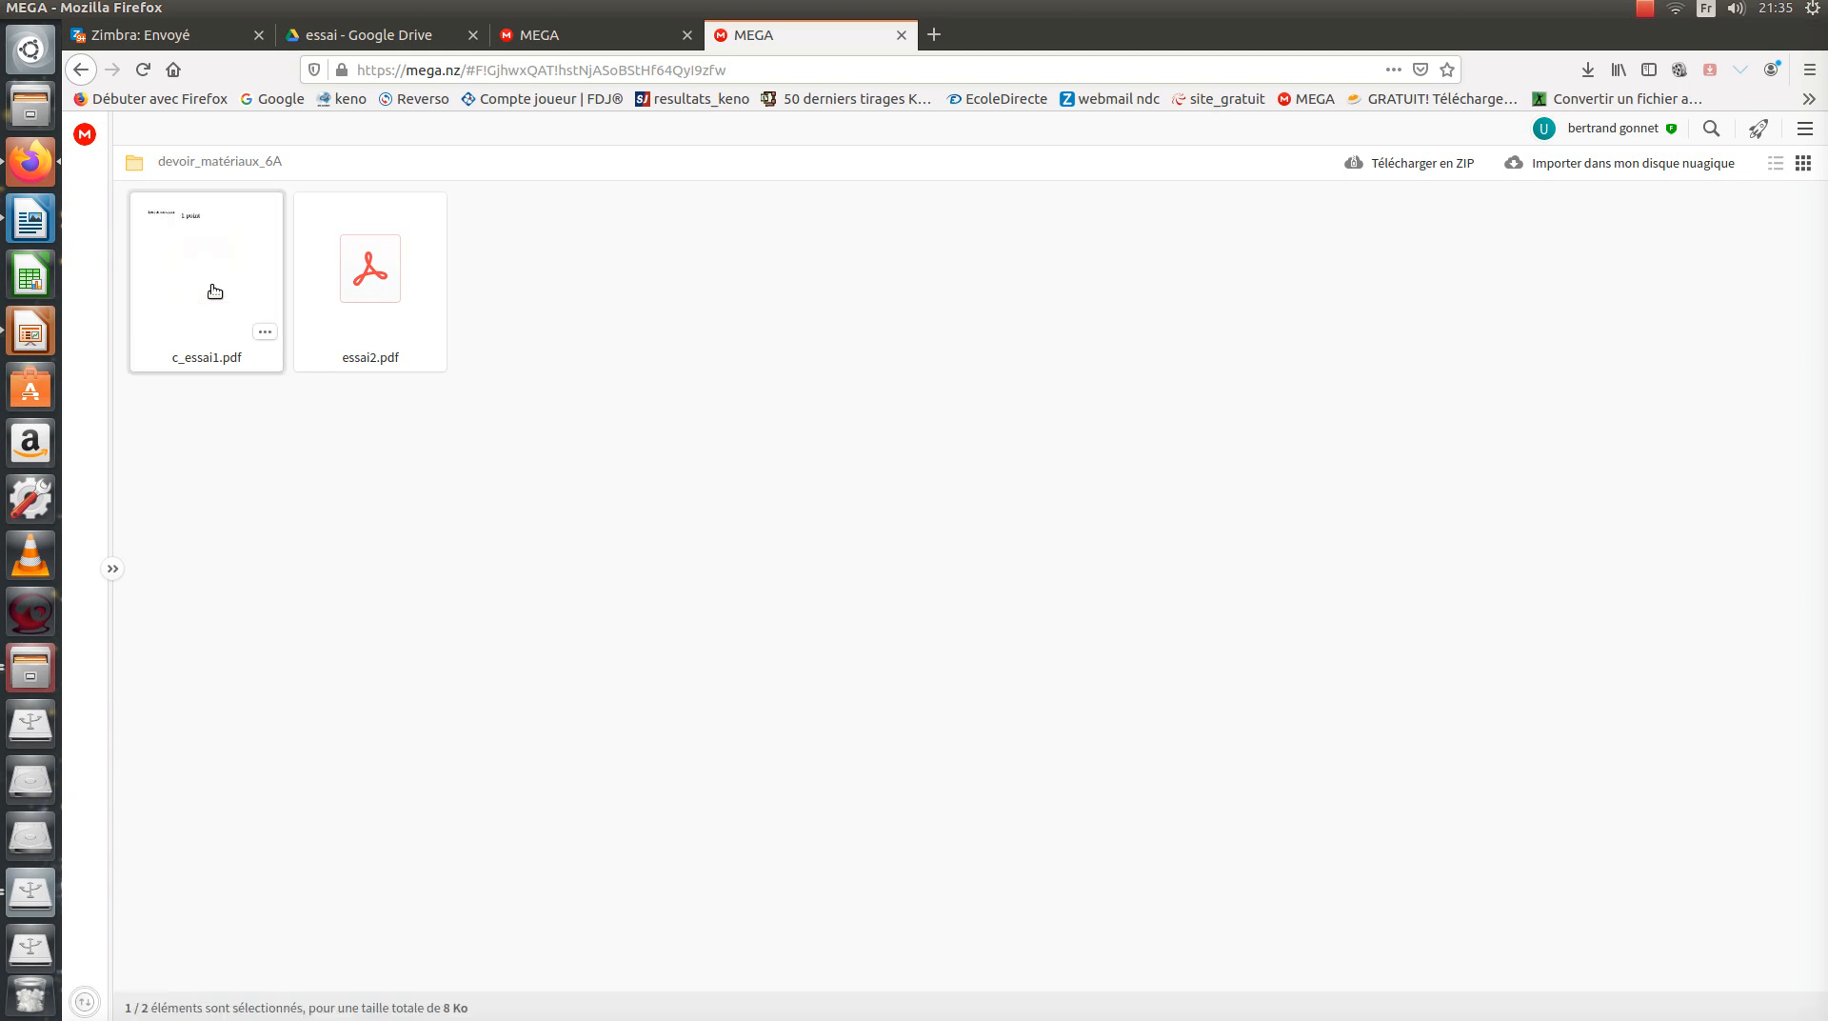
left_click(400, 305)
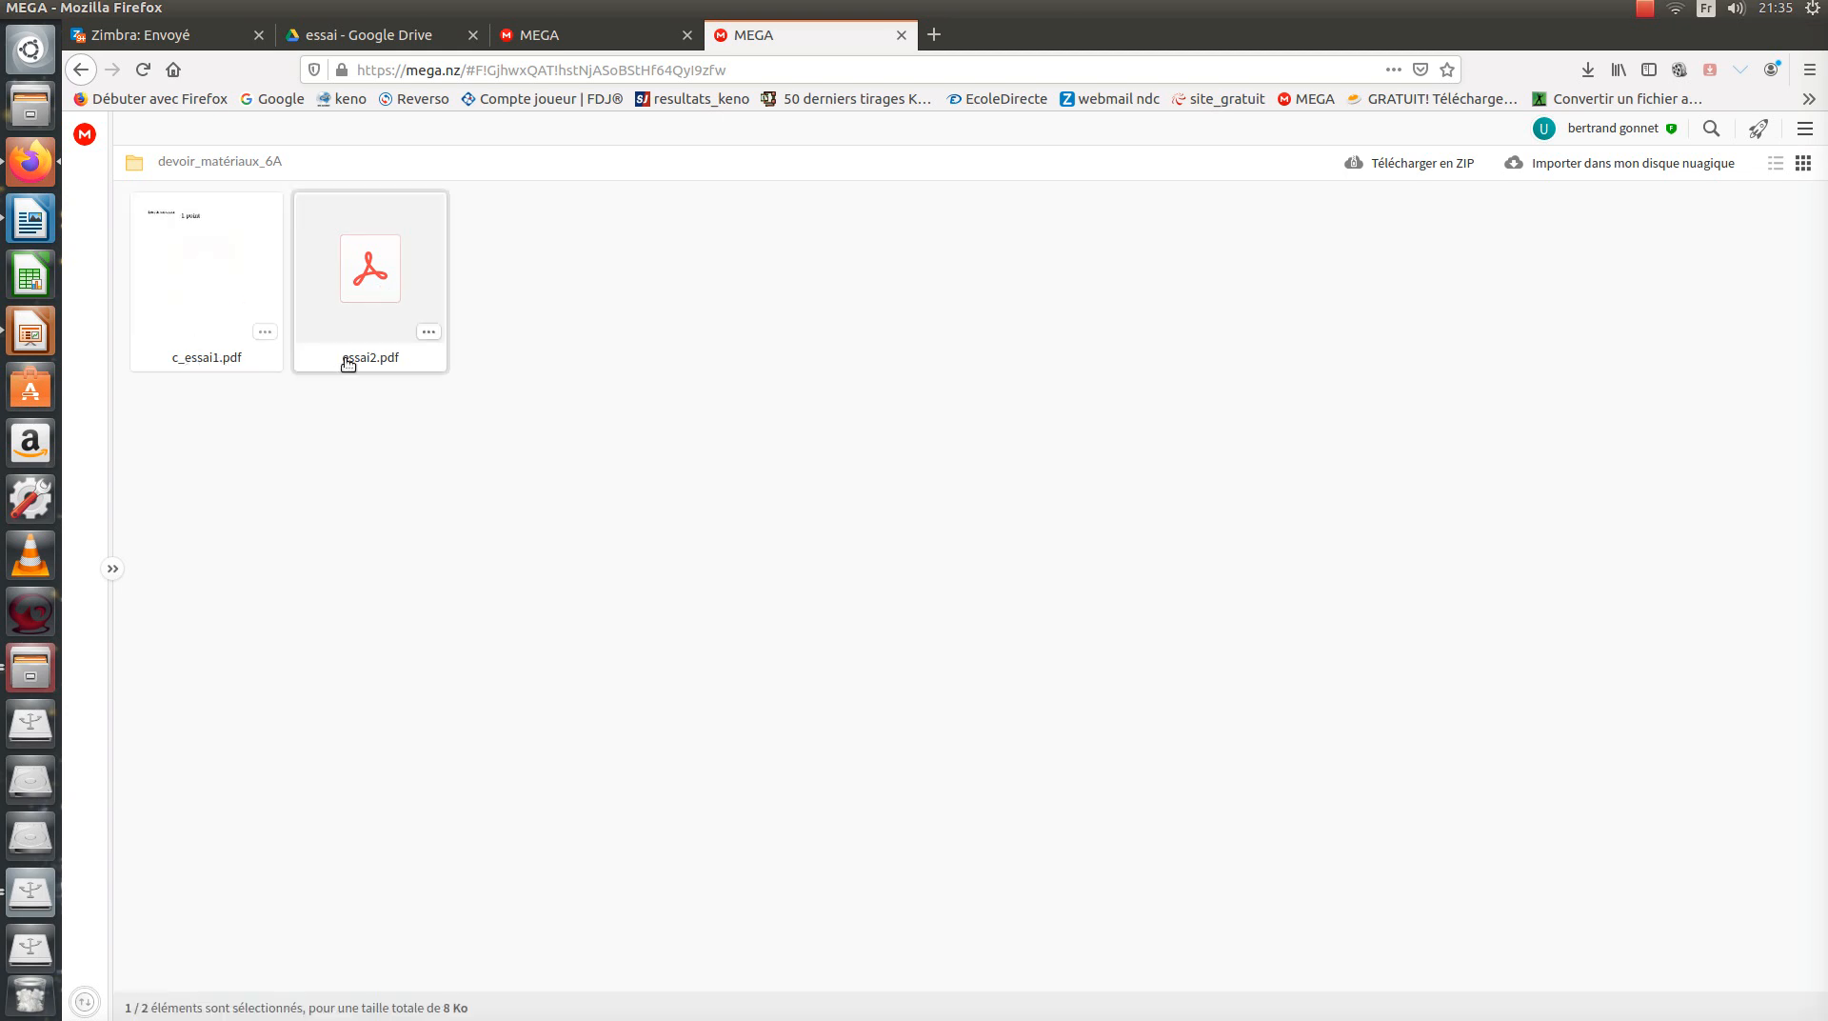
left_click(217, 367)
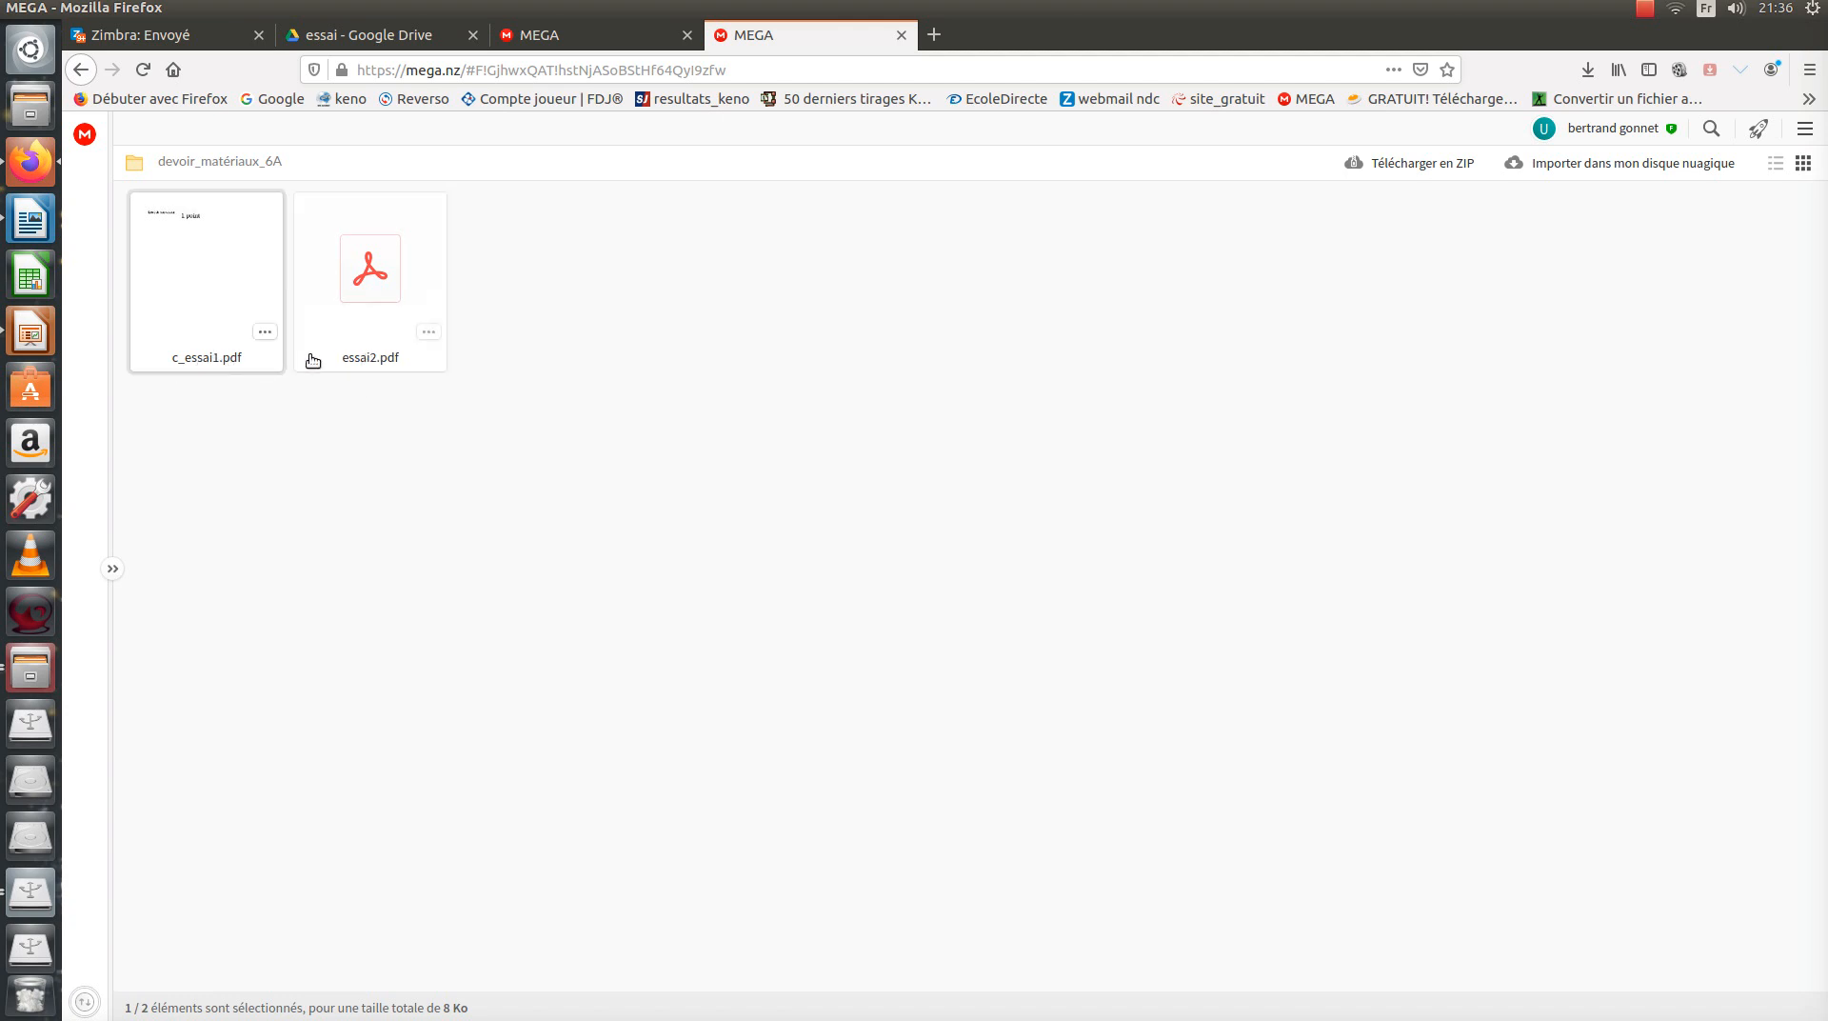
left_click(366, 356)
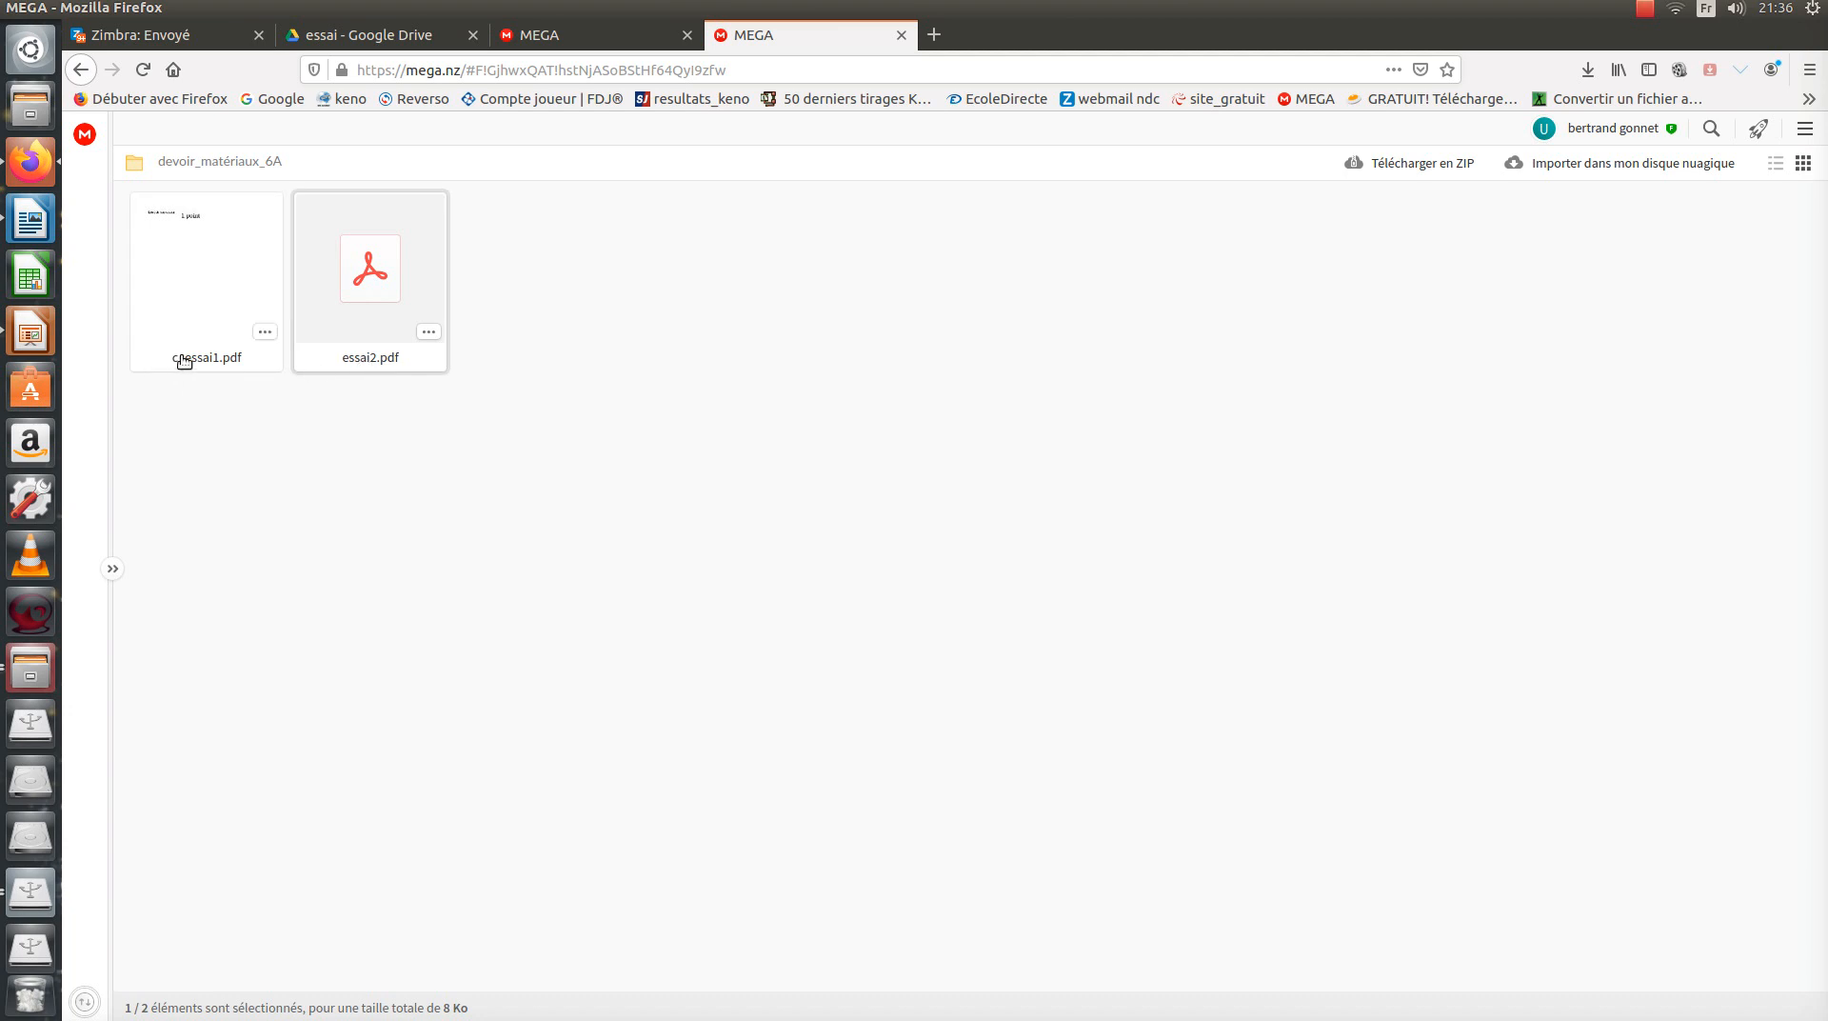
left_click(195, 338)
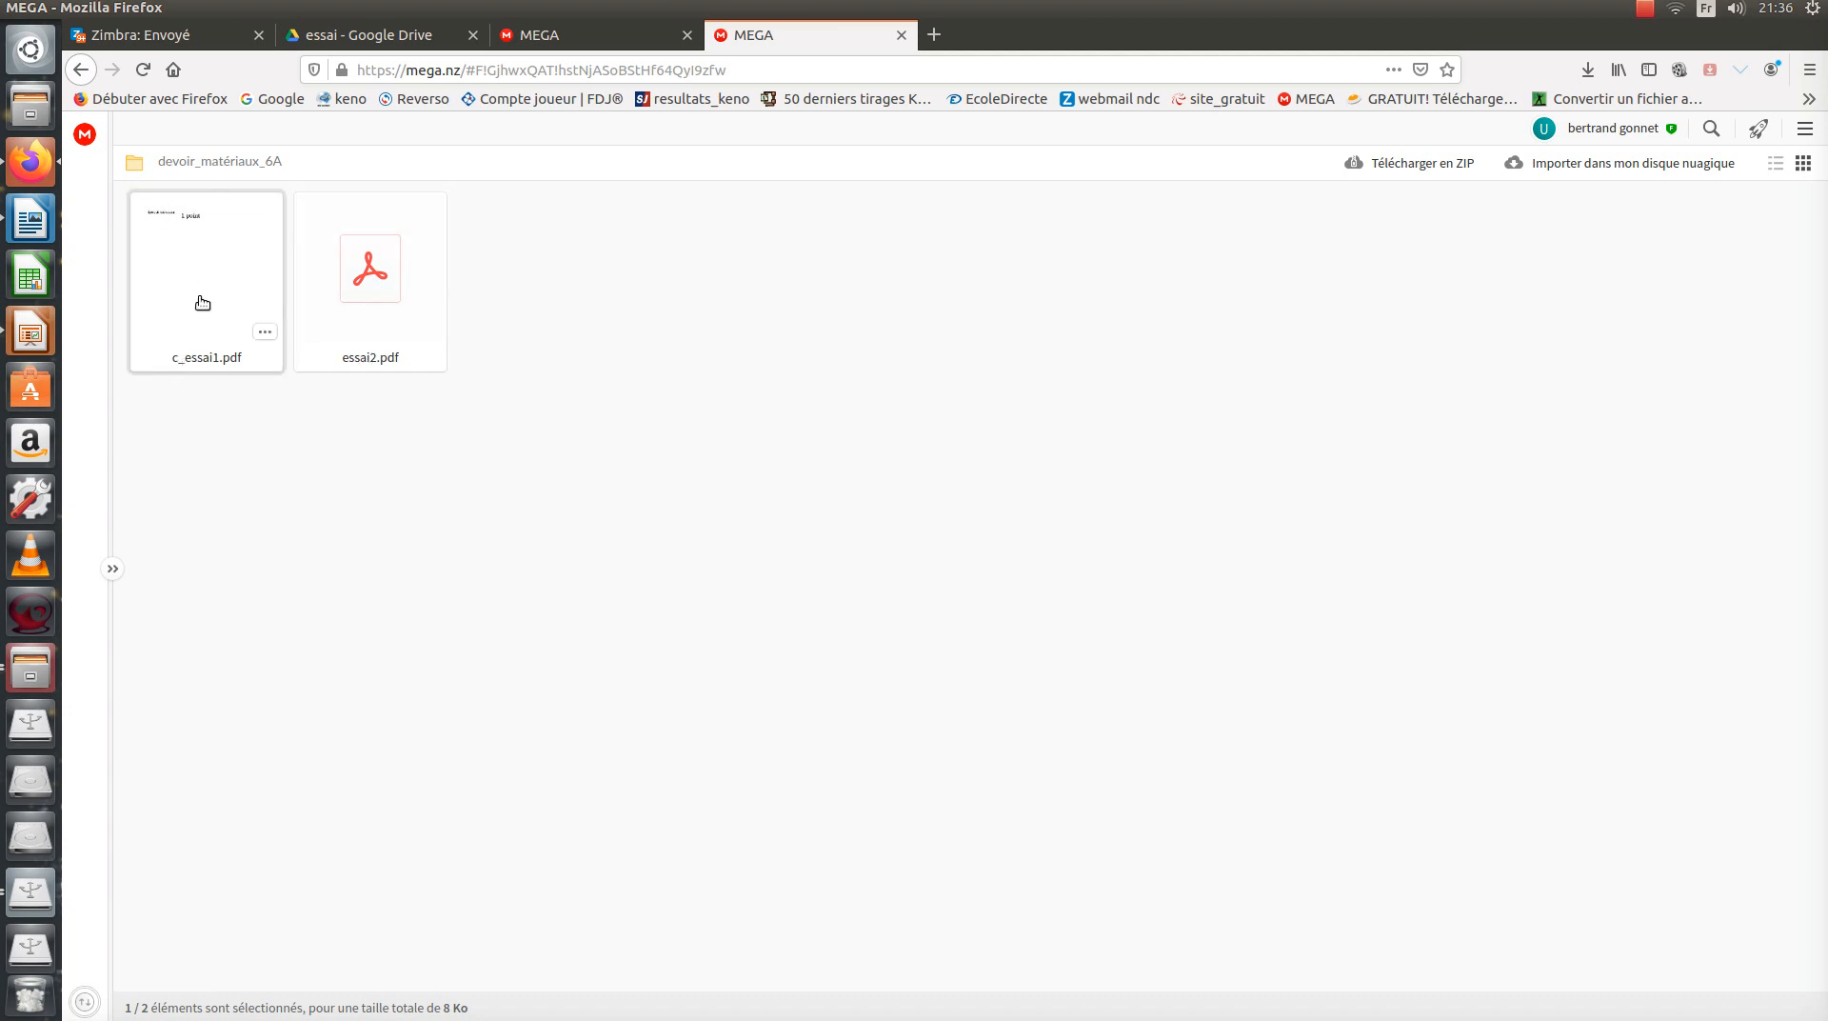
right_click(212, 302)
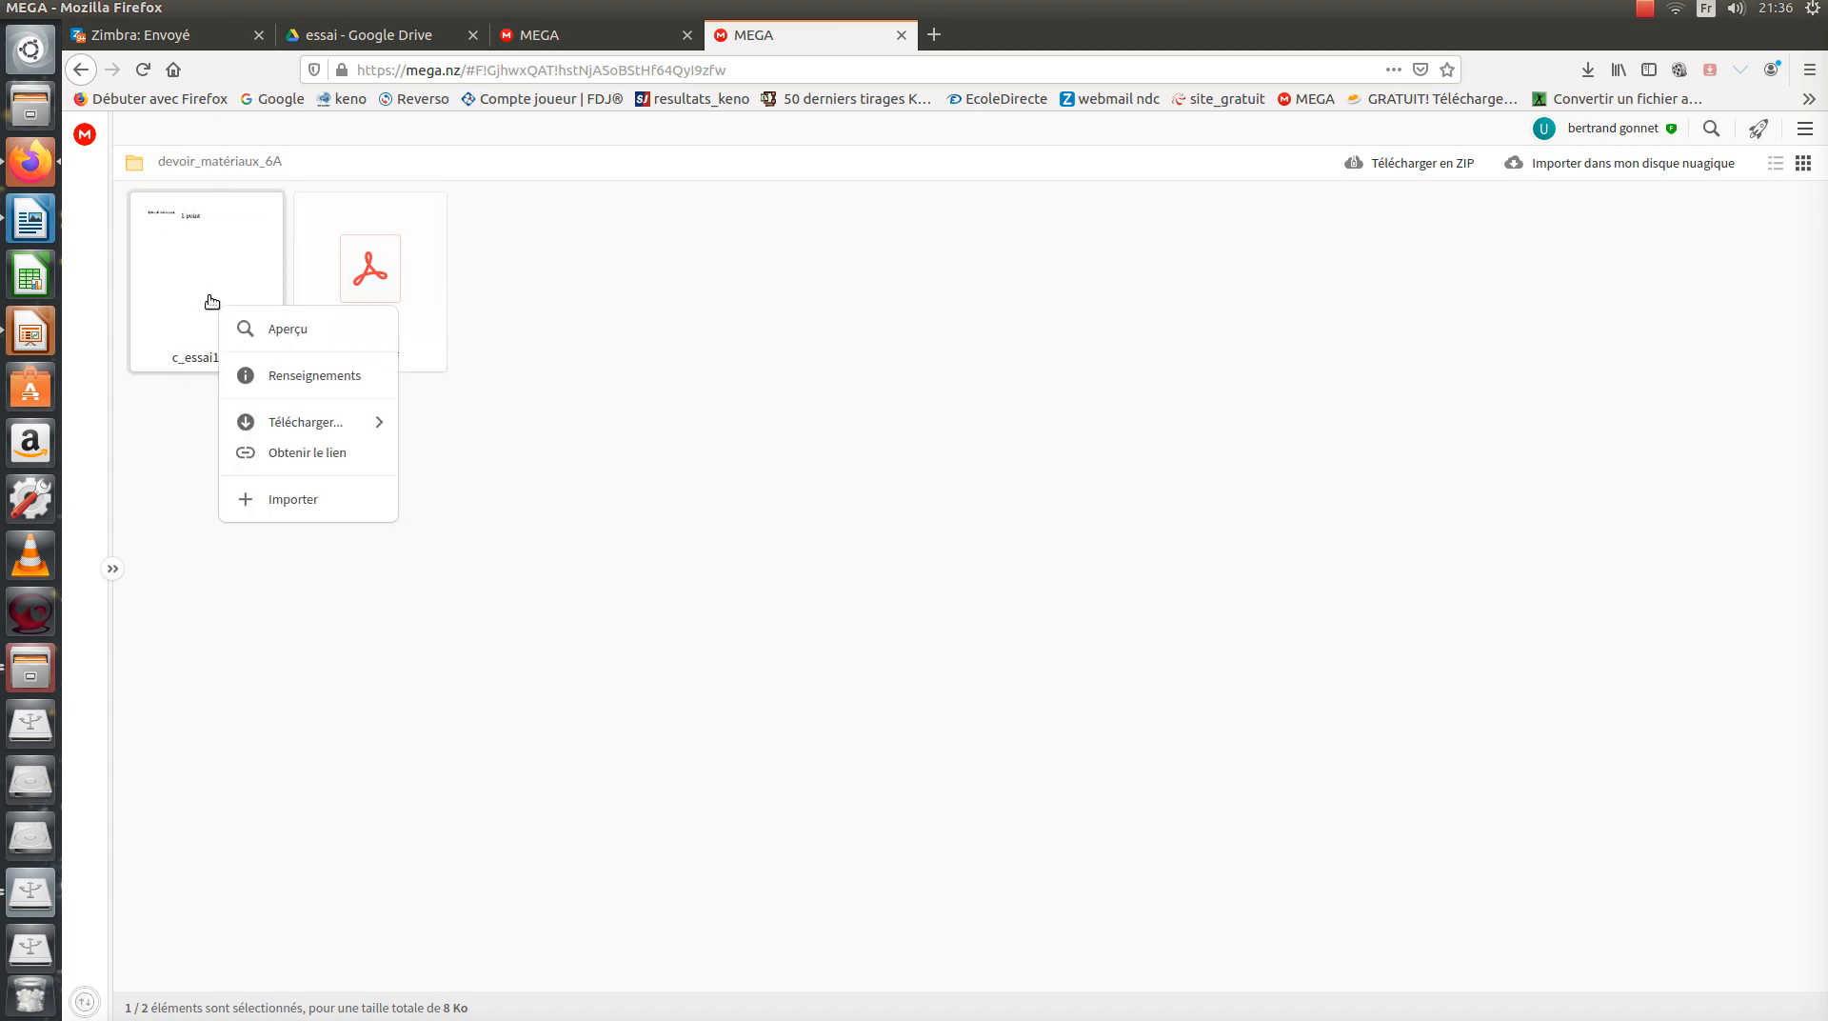
mouse_move(249, 393)
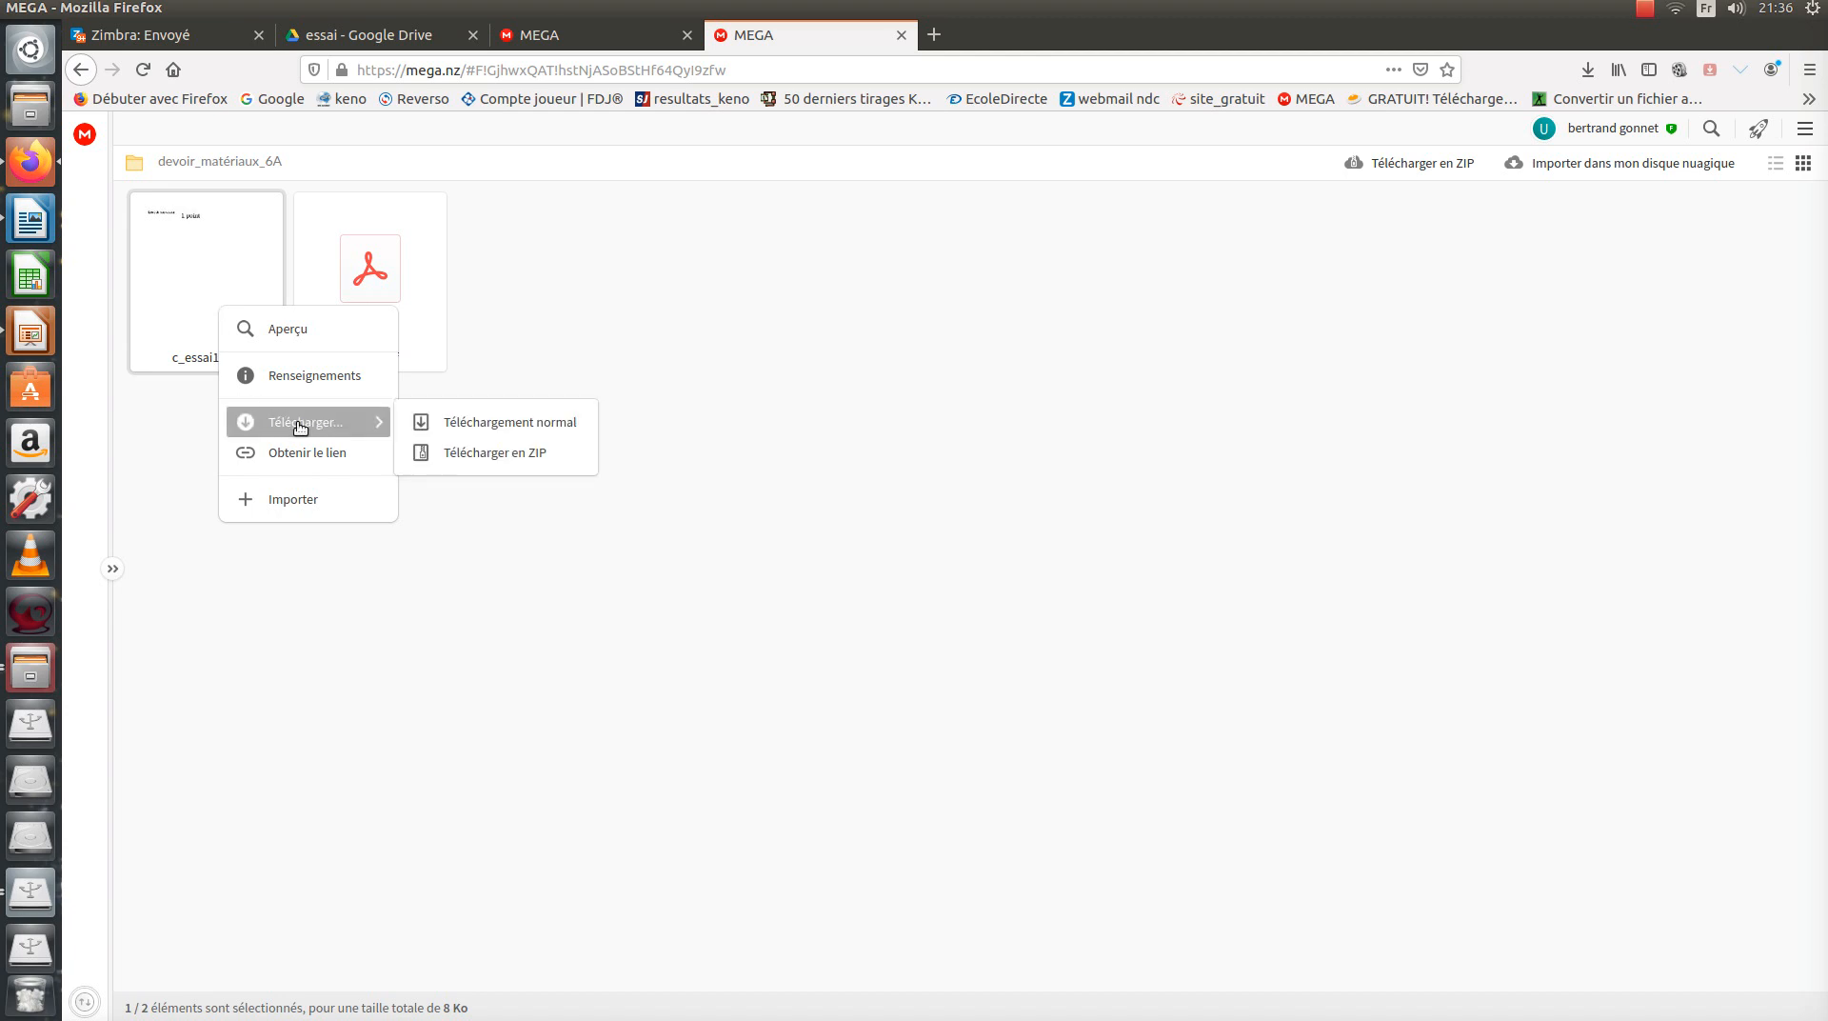
left_click(419, 669)
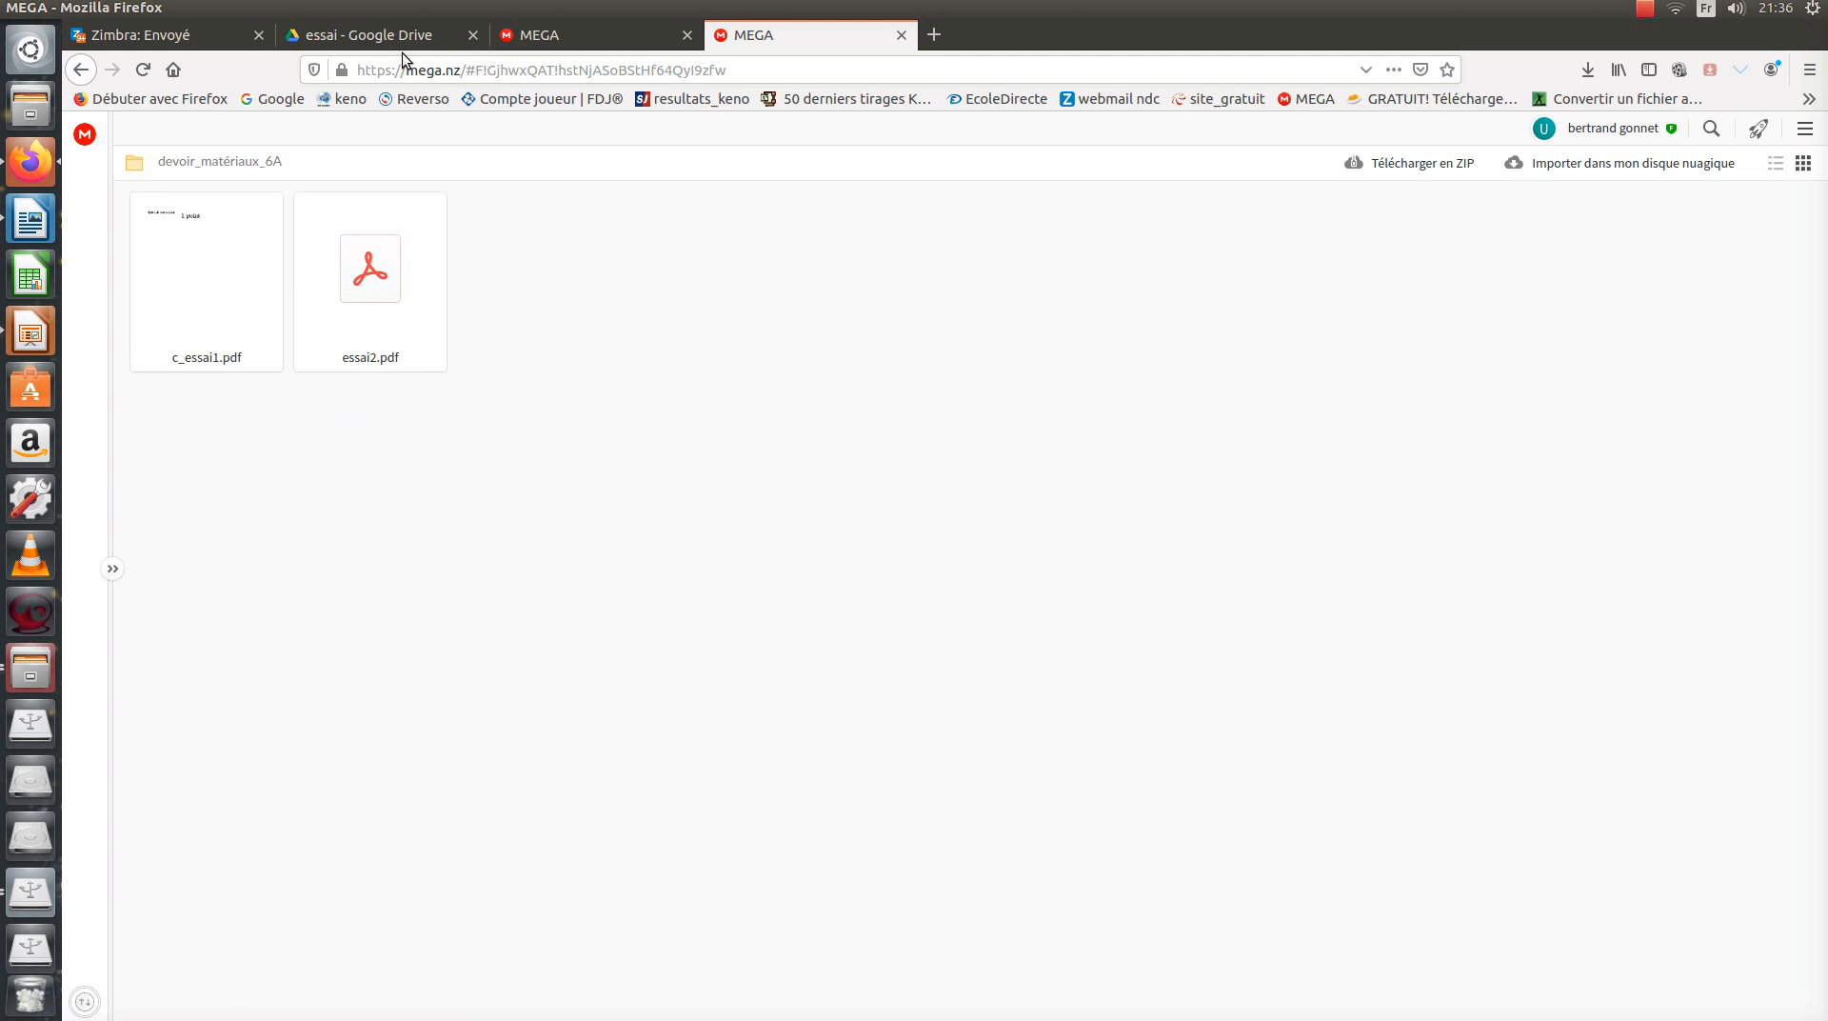
left_click(79, 73)
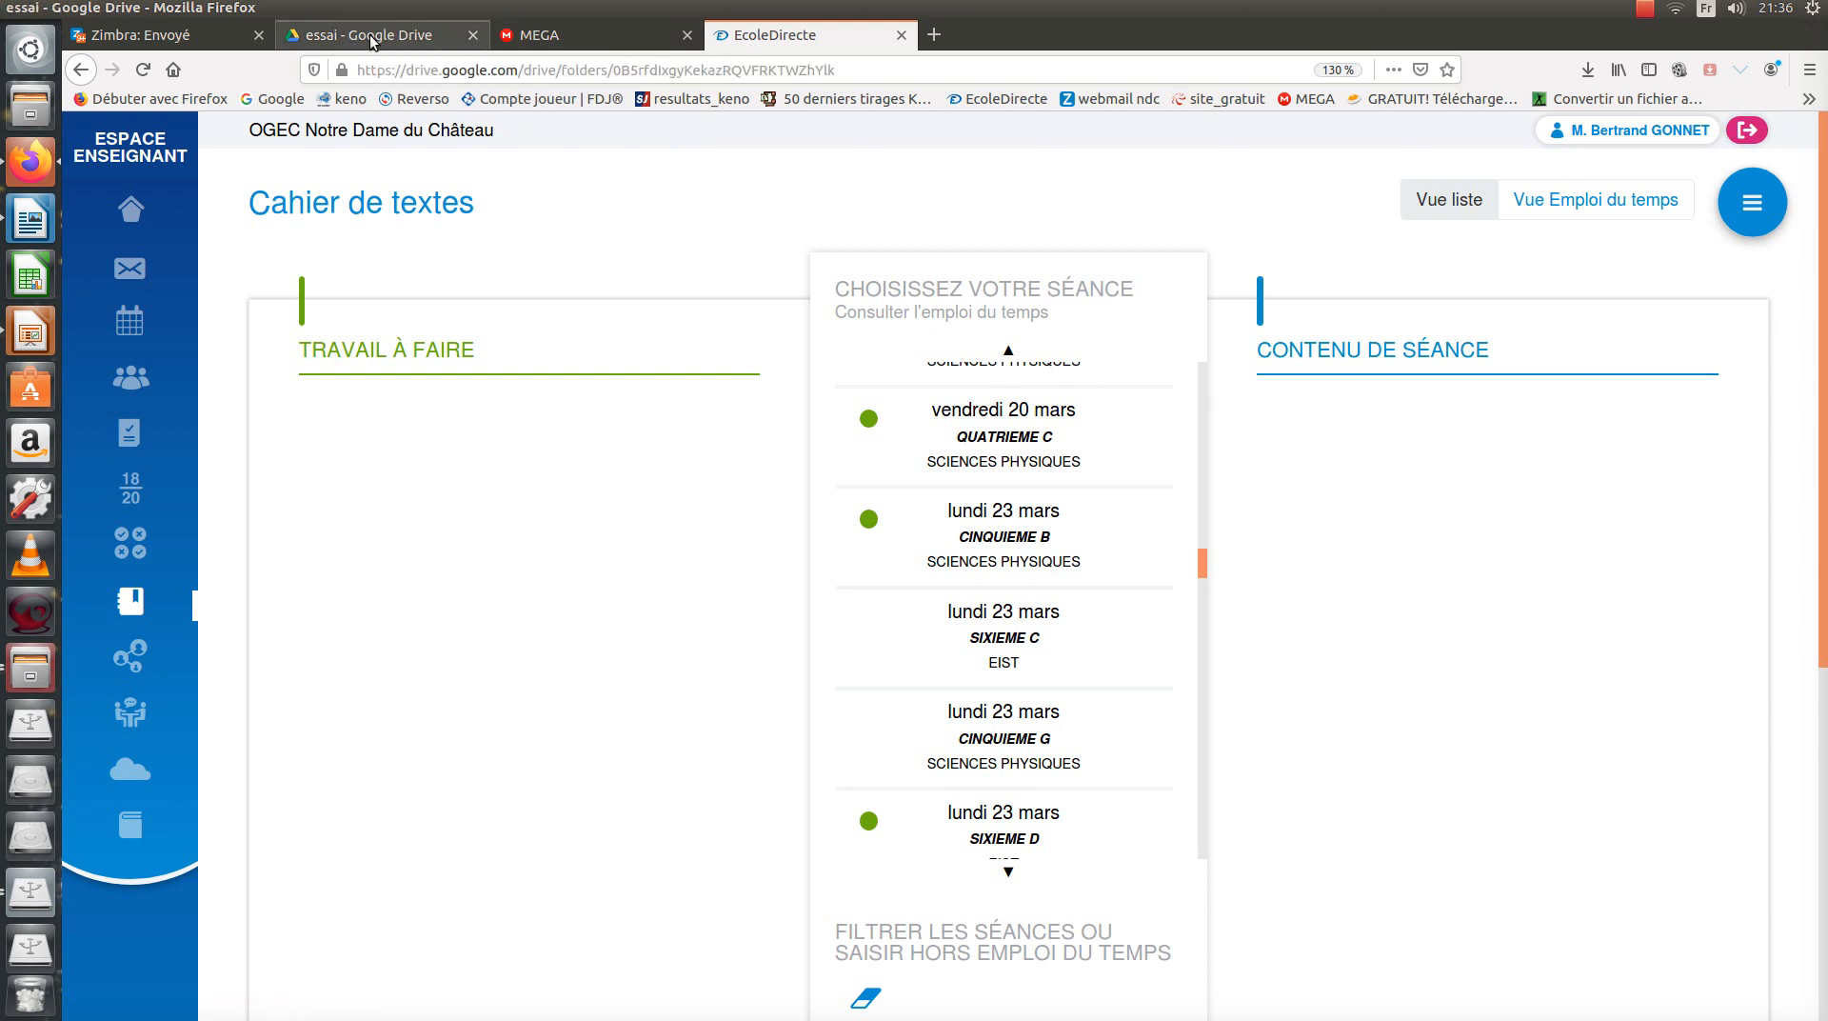
Switch to the Google Drive 'essai' folder tab and clear the essai2 selection.
left_click(372, 41)
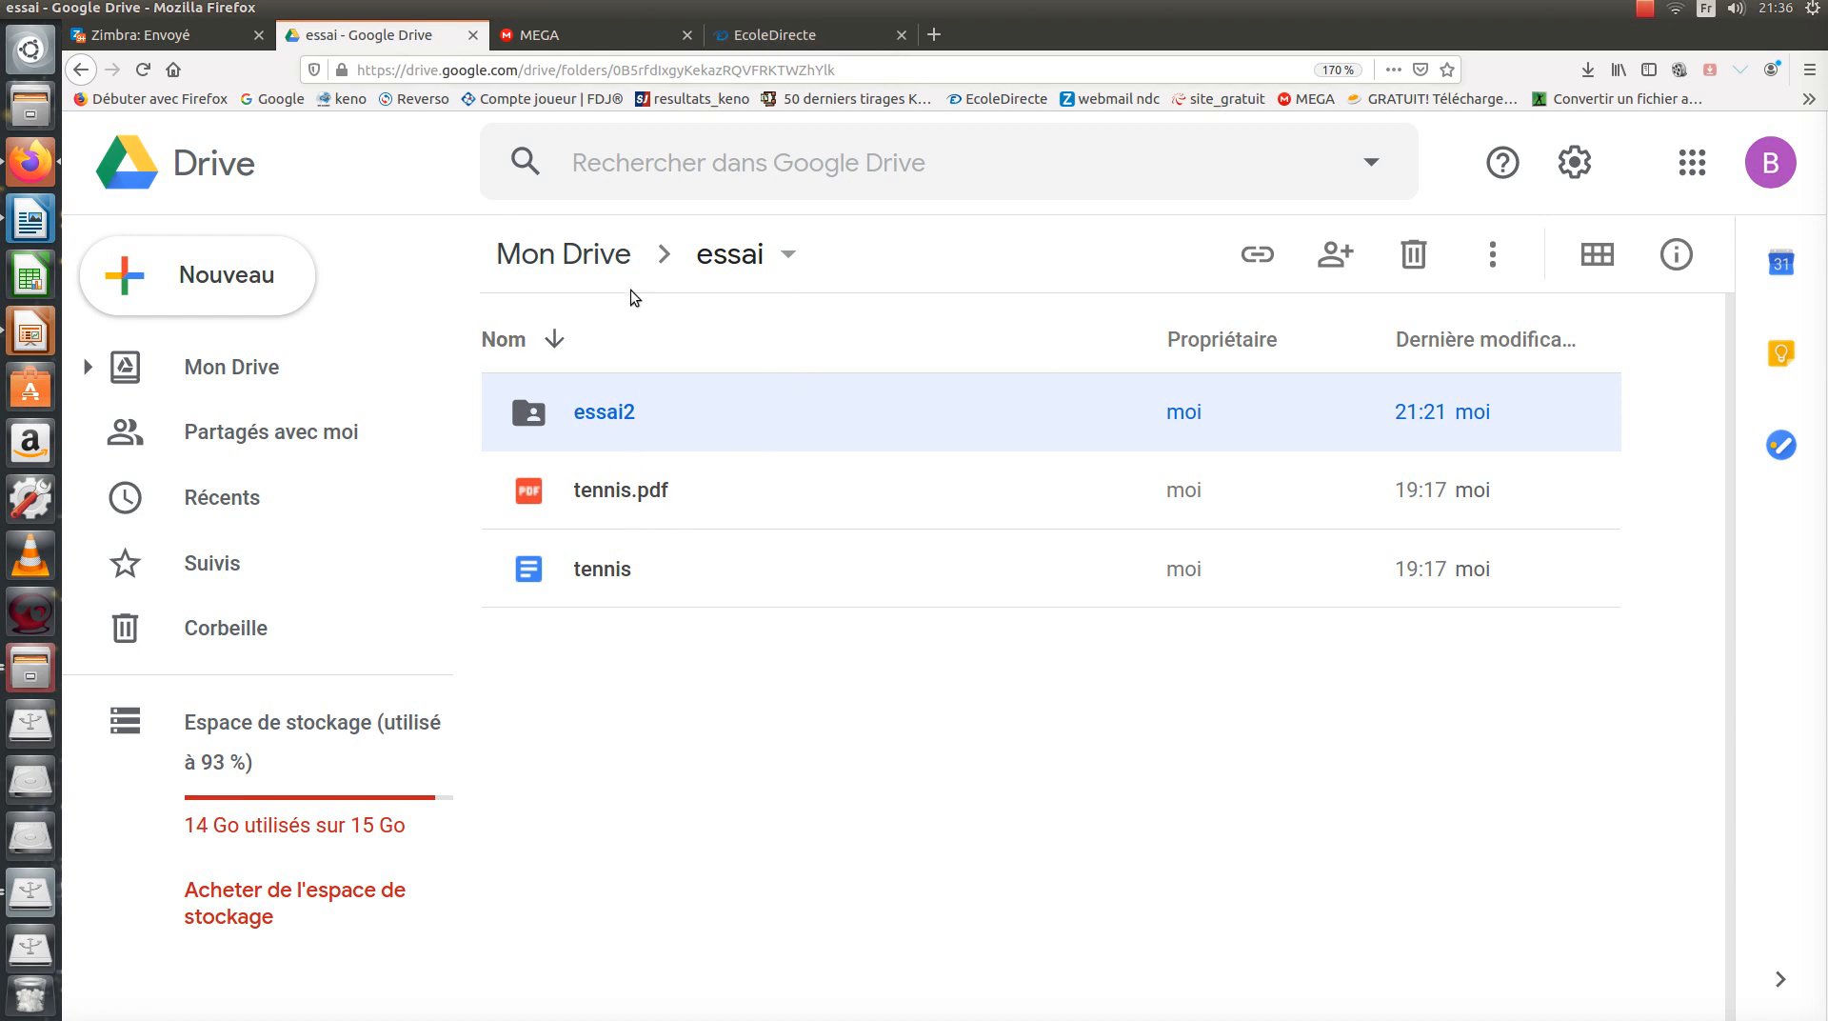
left_click(608, 668)
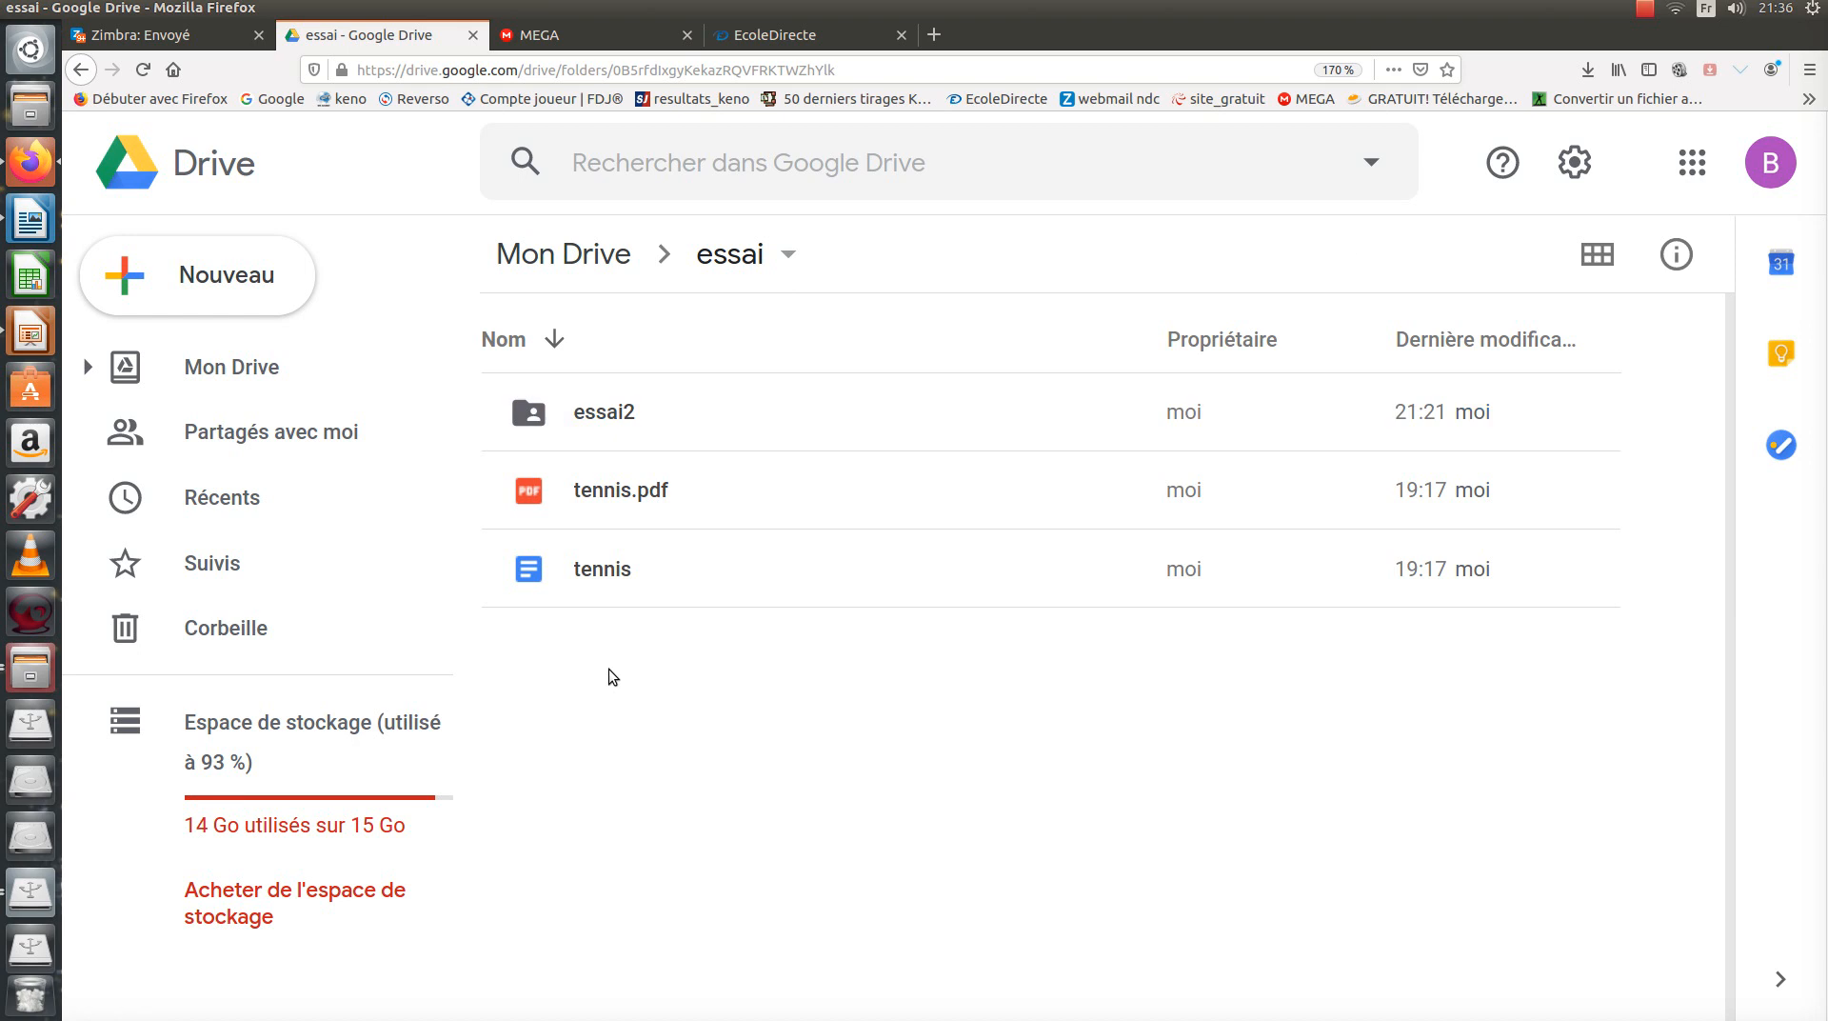
Create a folder named devoir_materiaux_6A via Nouveau > Dossier in essai, then open it.
left_click(248, 297)
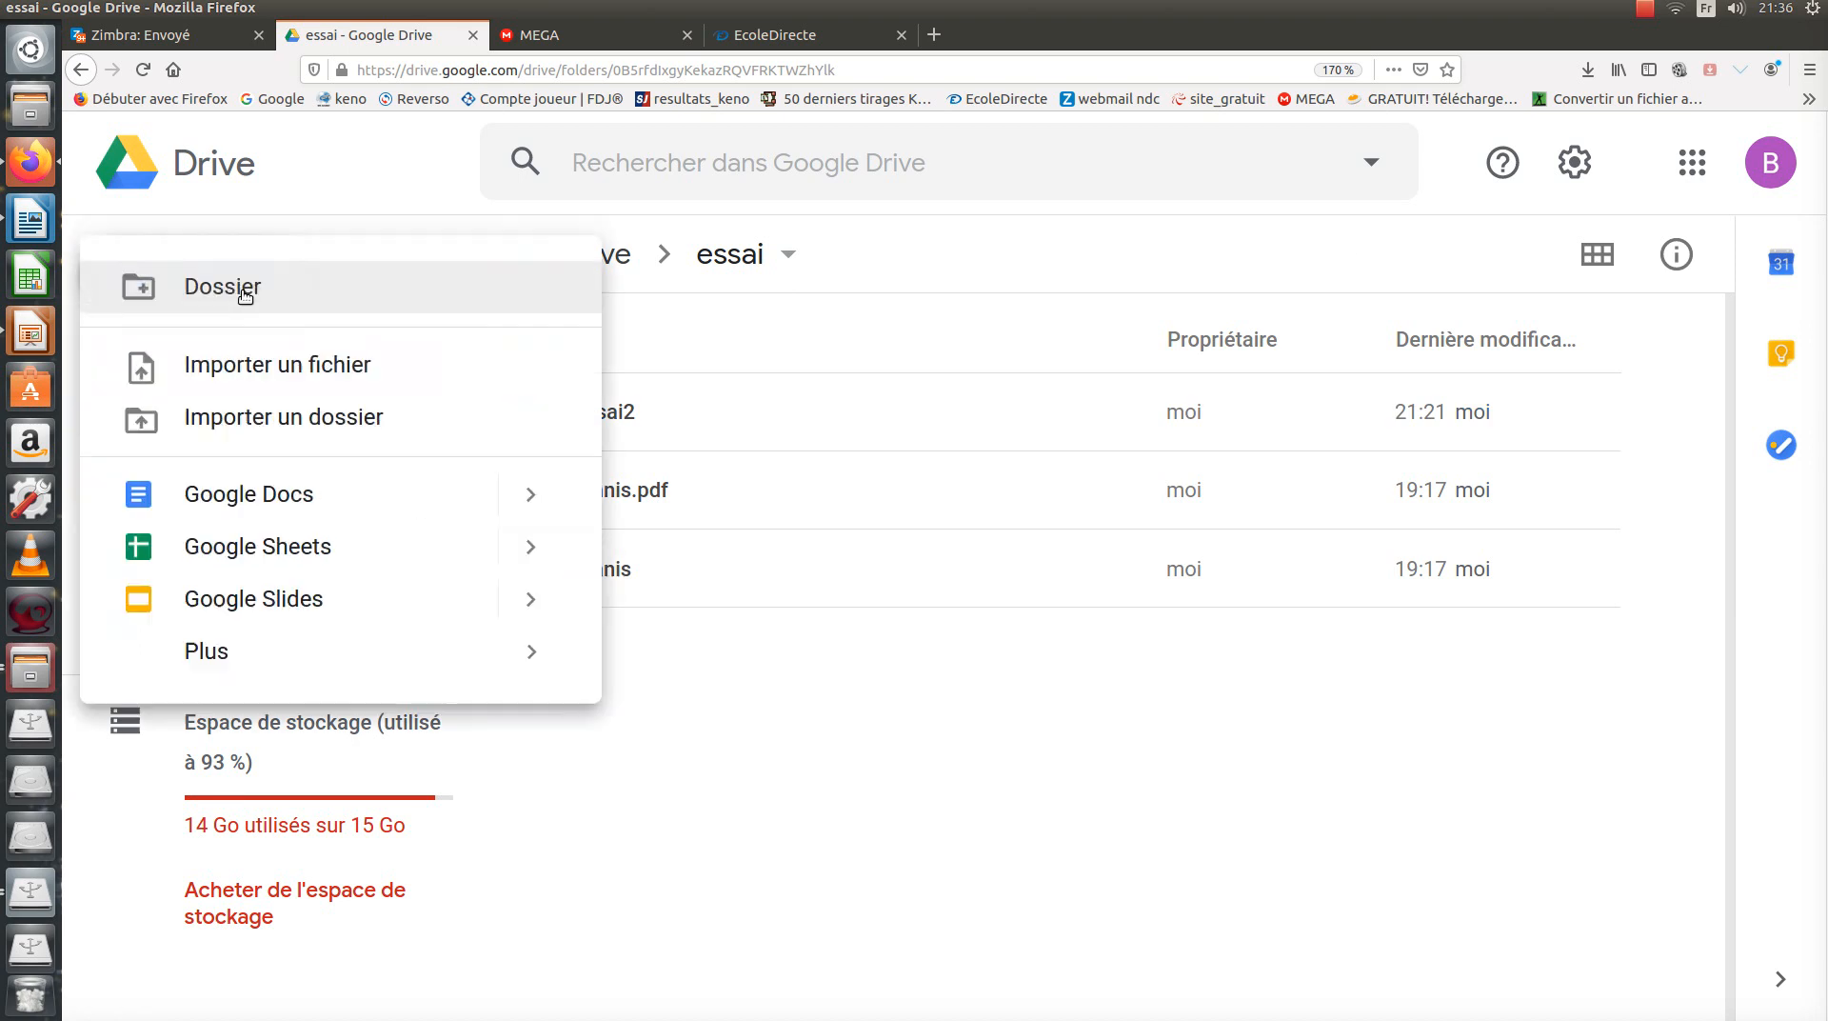
key("Escape")
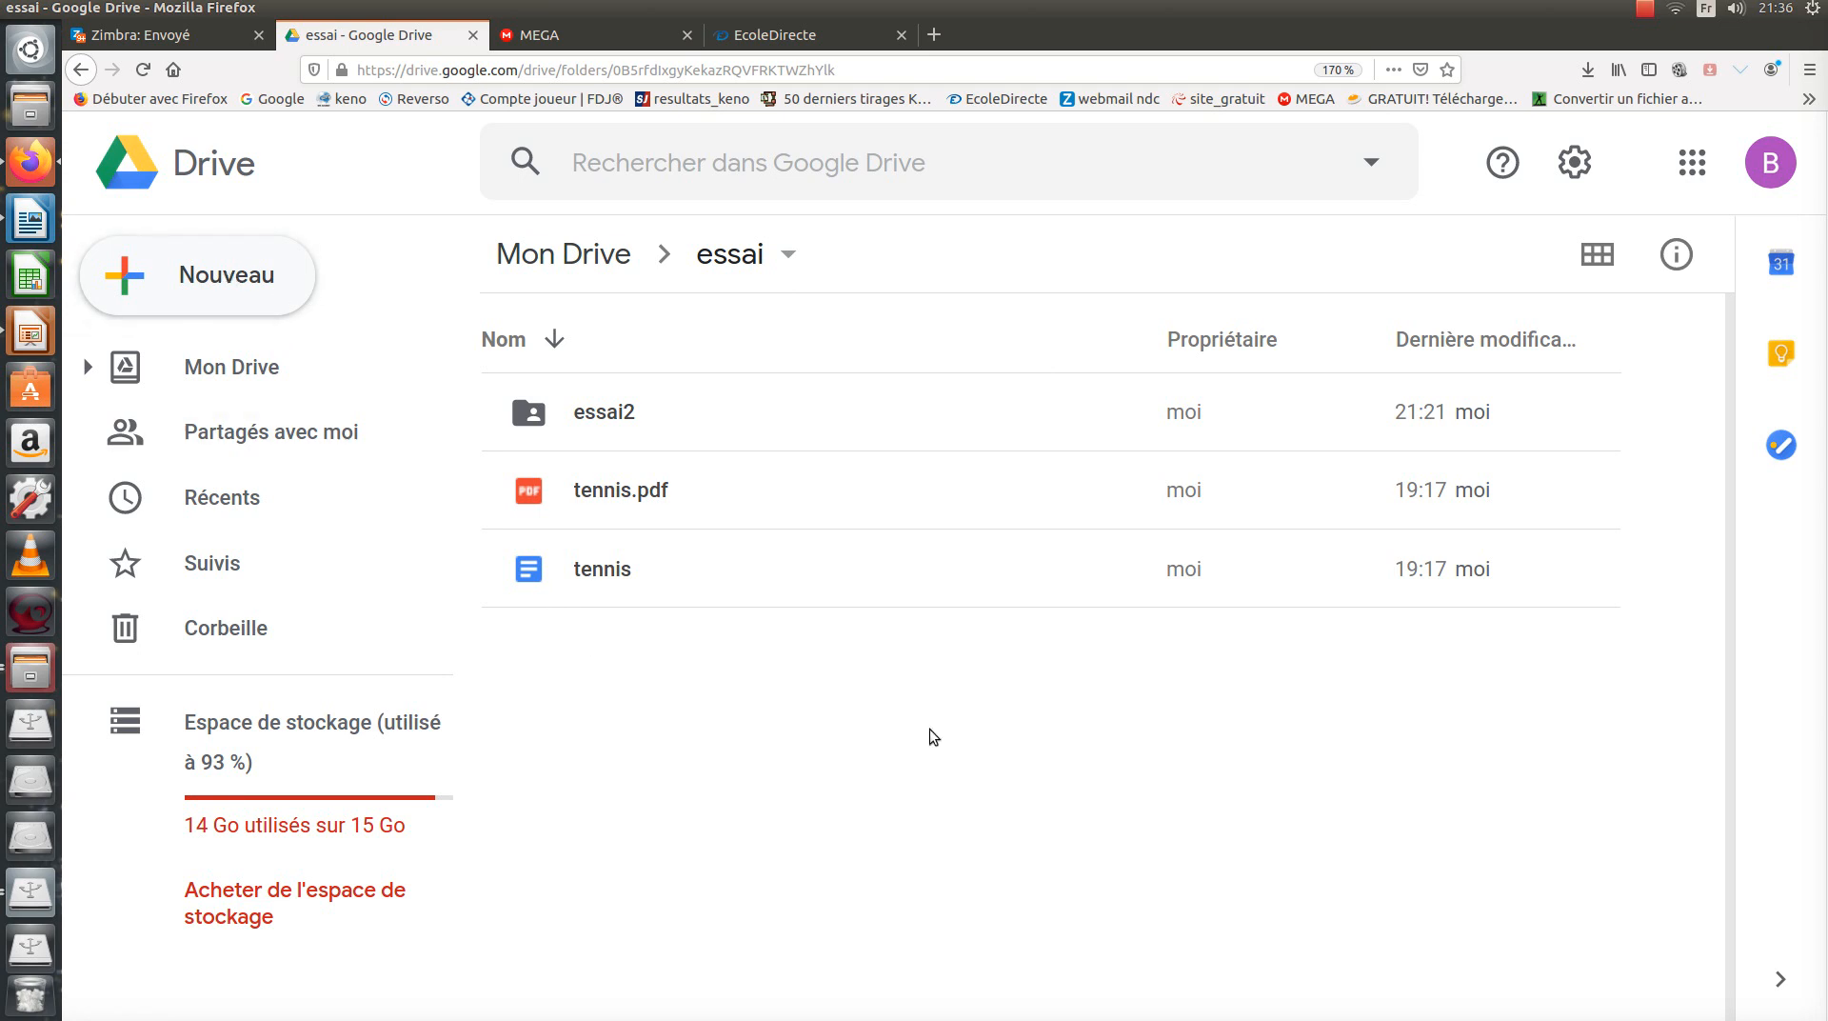
left_click(235, 291)
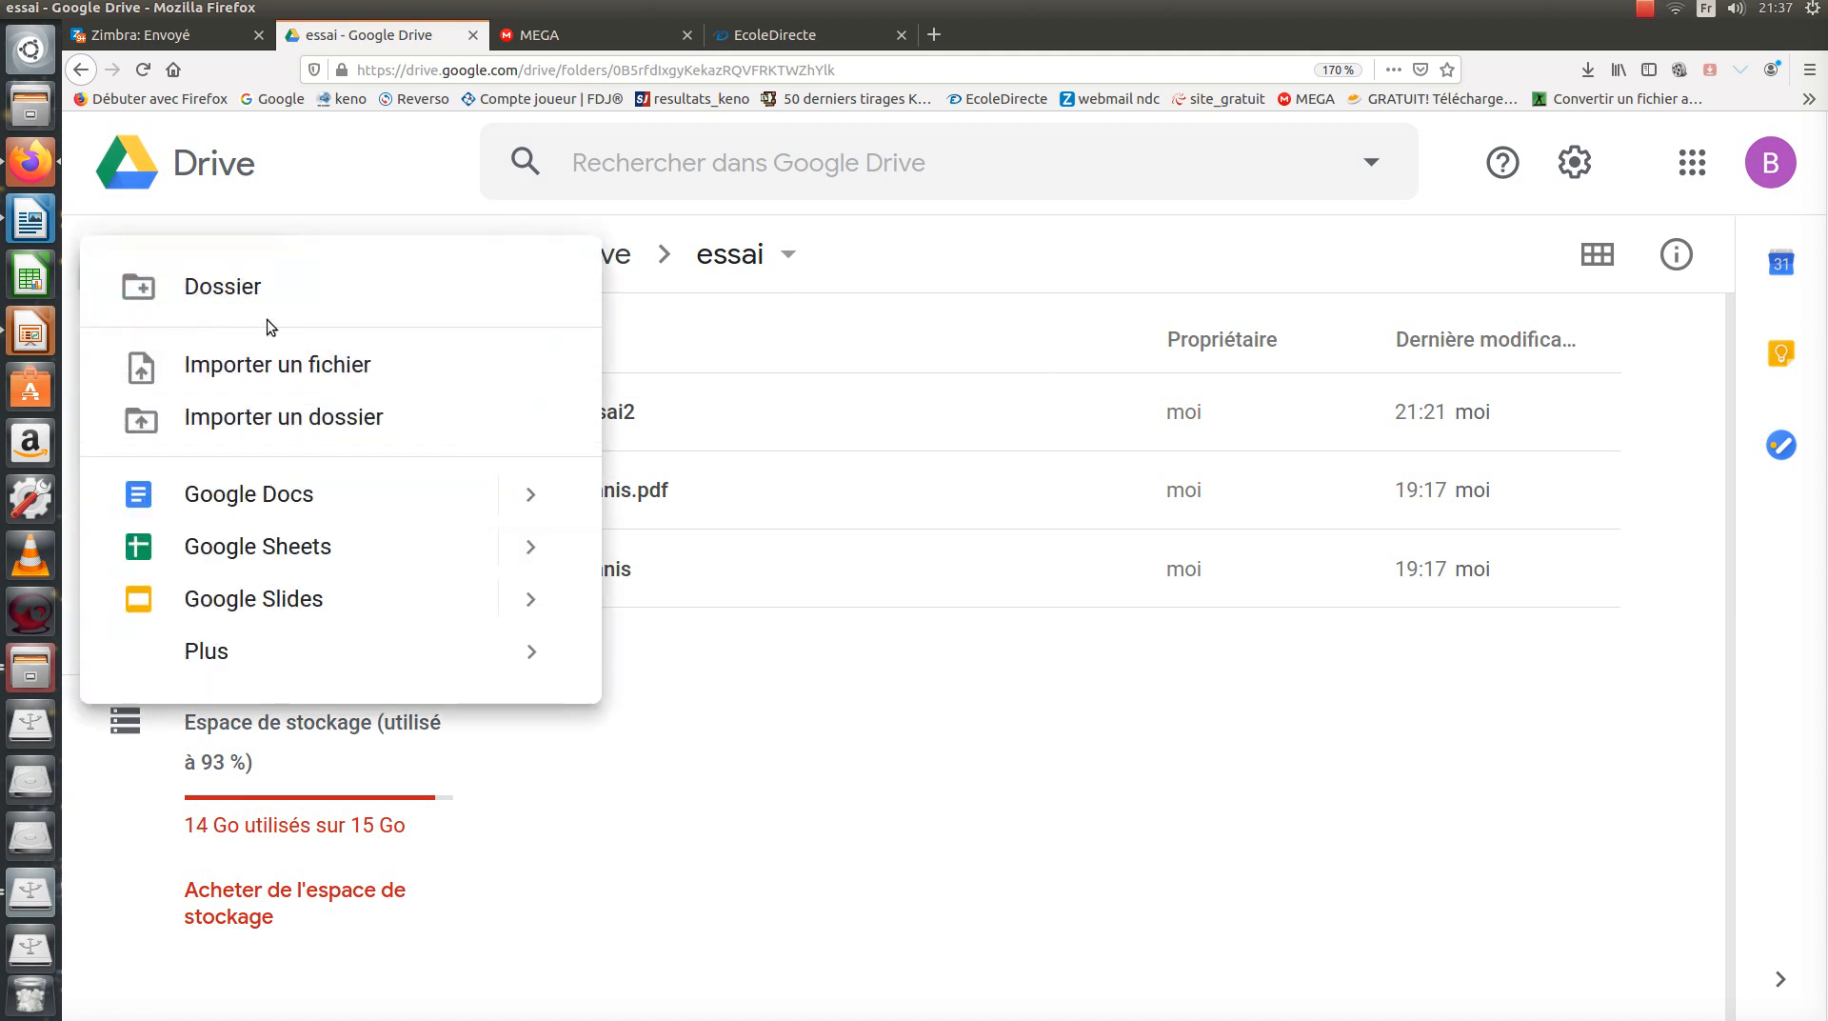
left_click(237, 289)
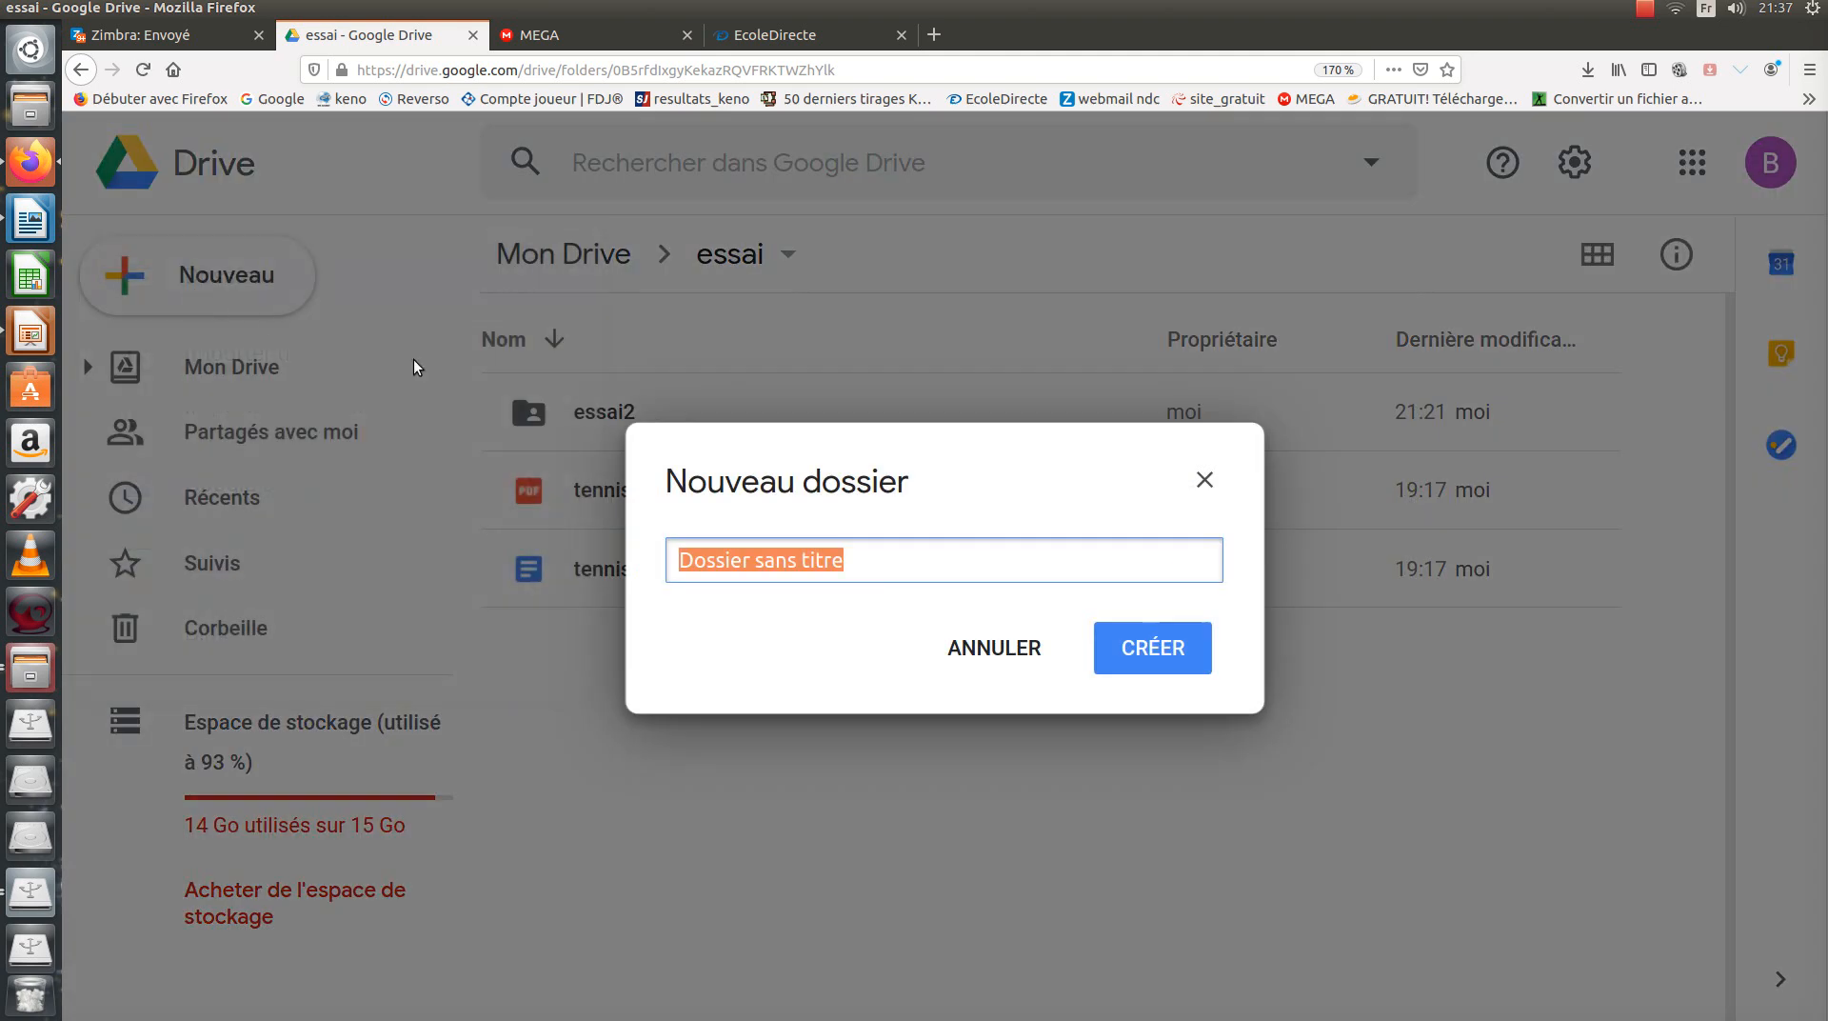
left_click(853, 562)
left_click_drag(852, 562, 678, 562)
type("devoir")
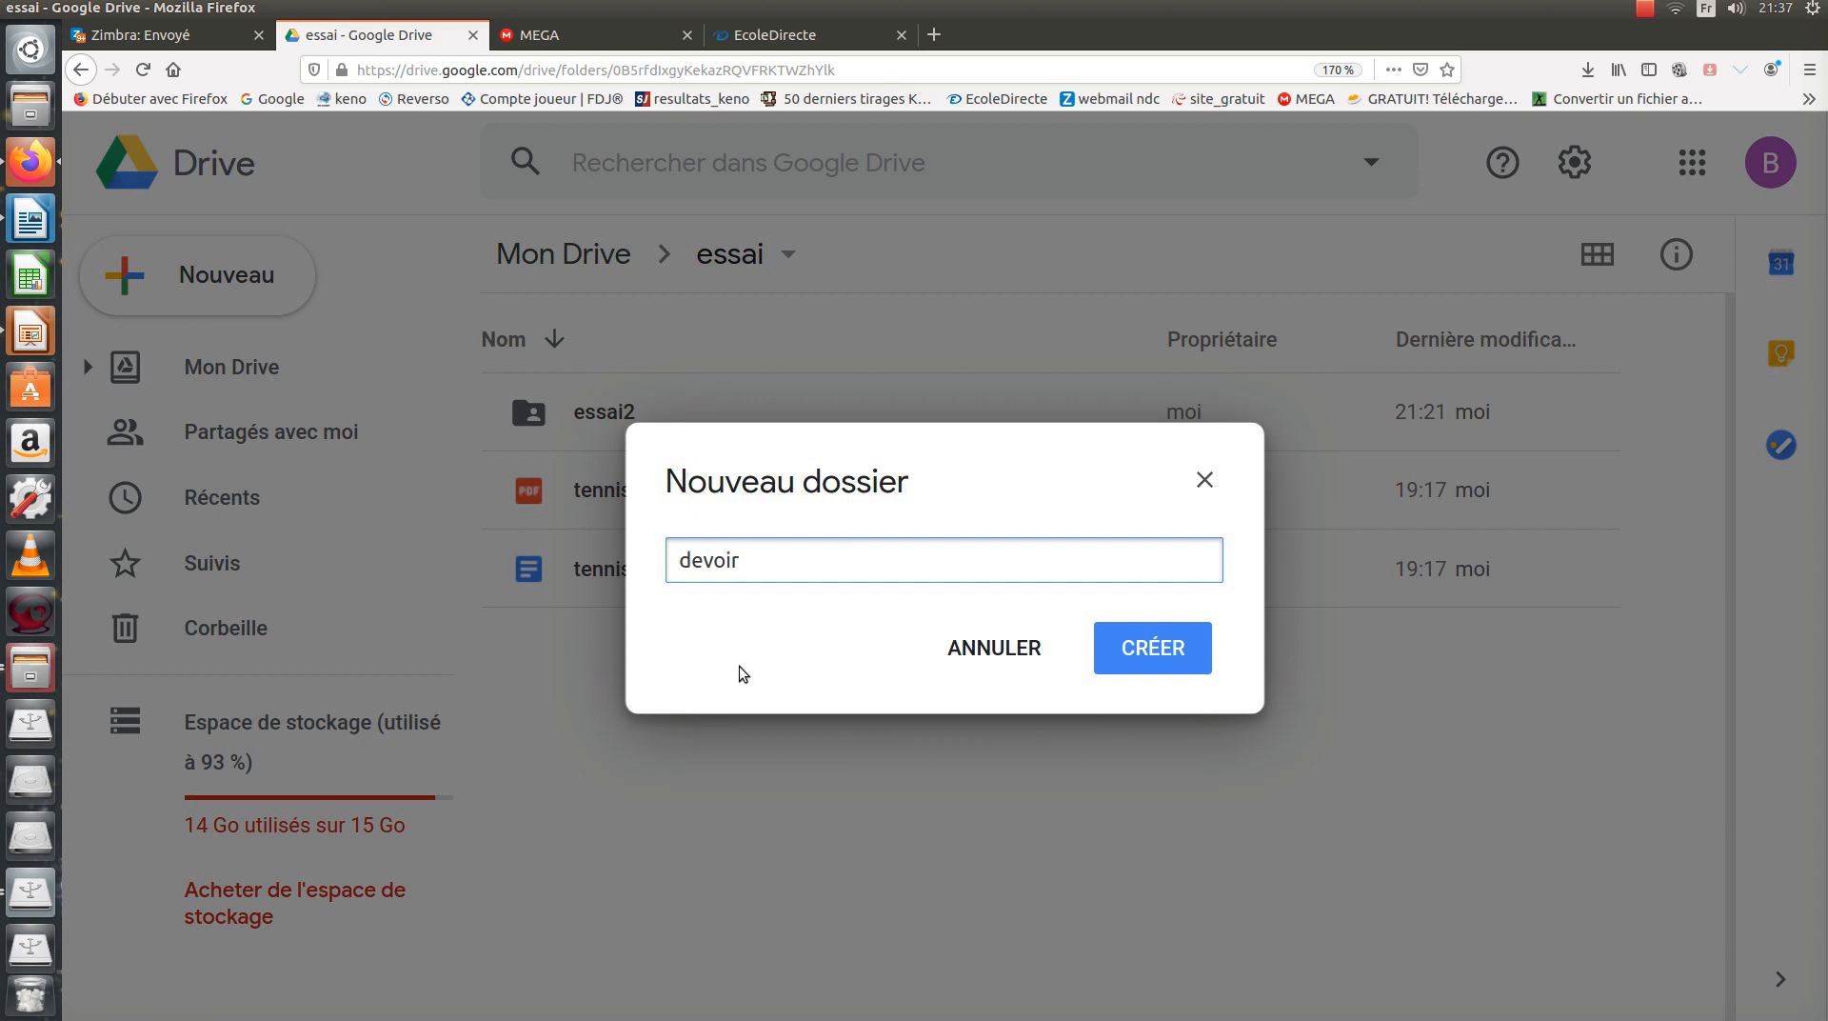
type("_materiaux_6A")
left_click(1163, 653)
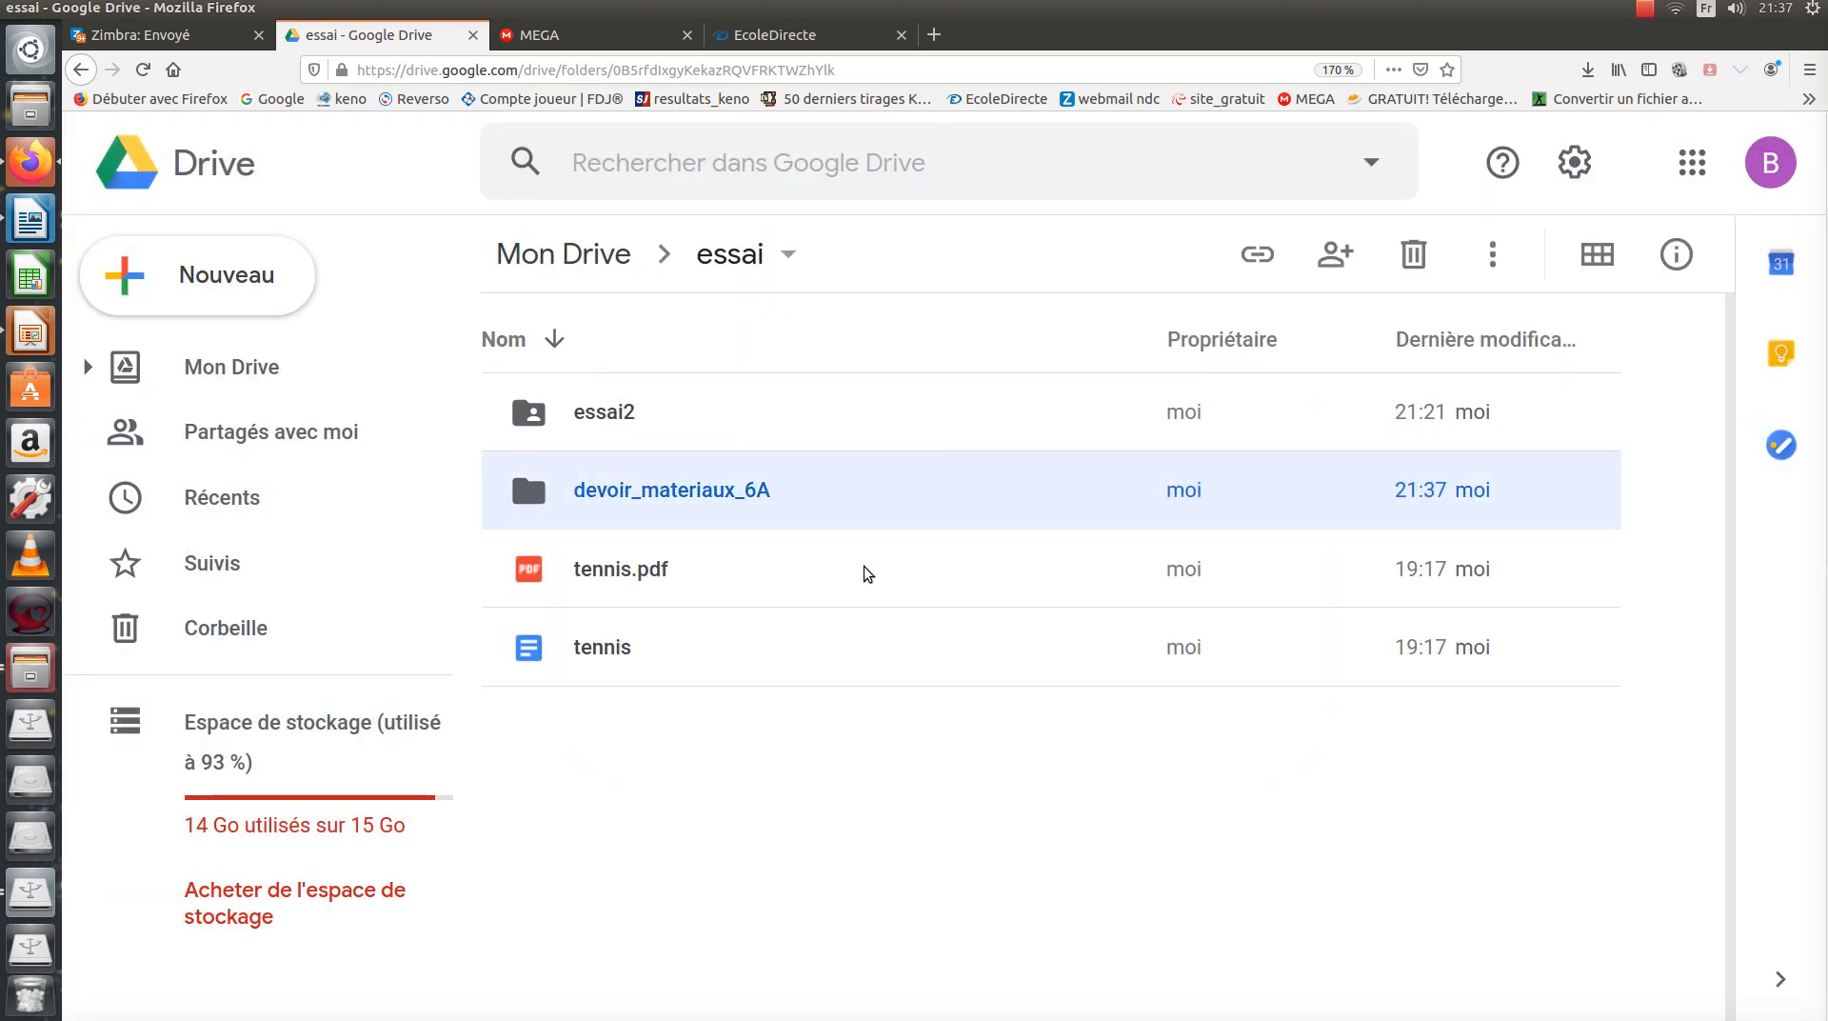
double_click(836, 499)
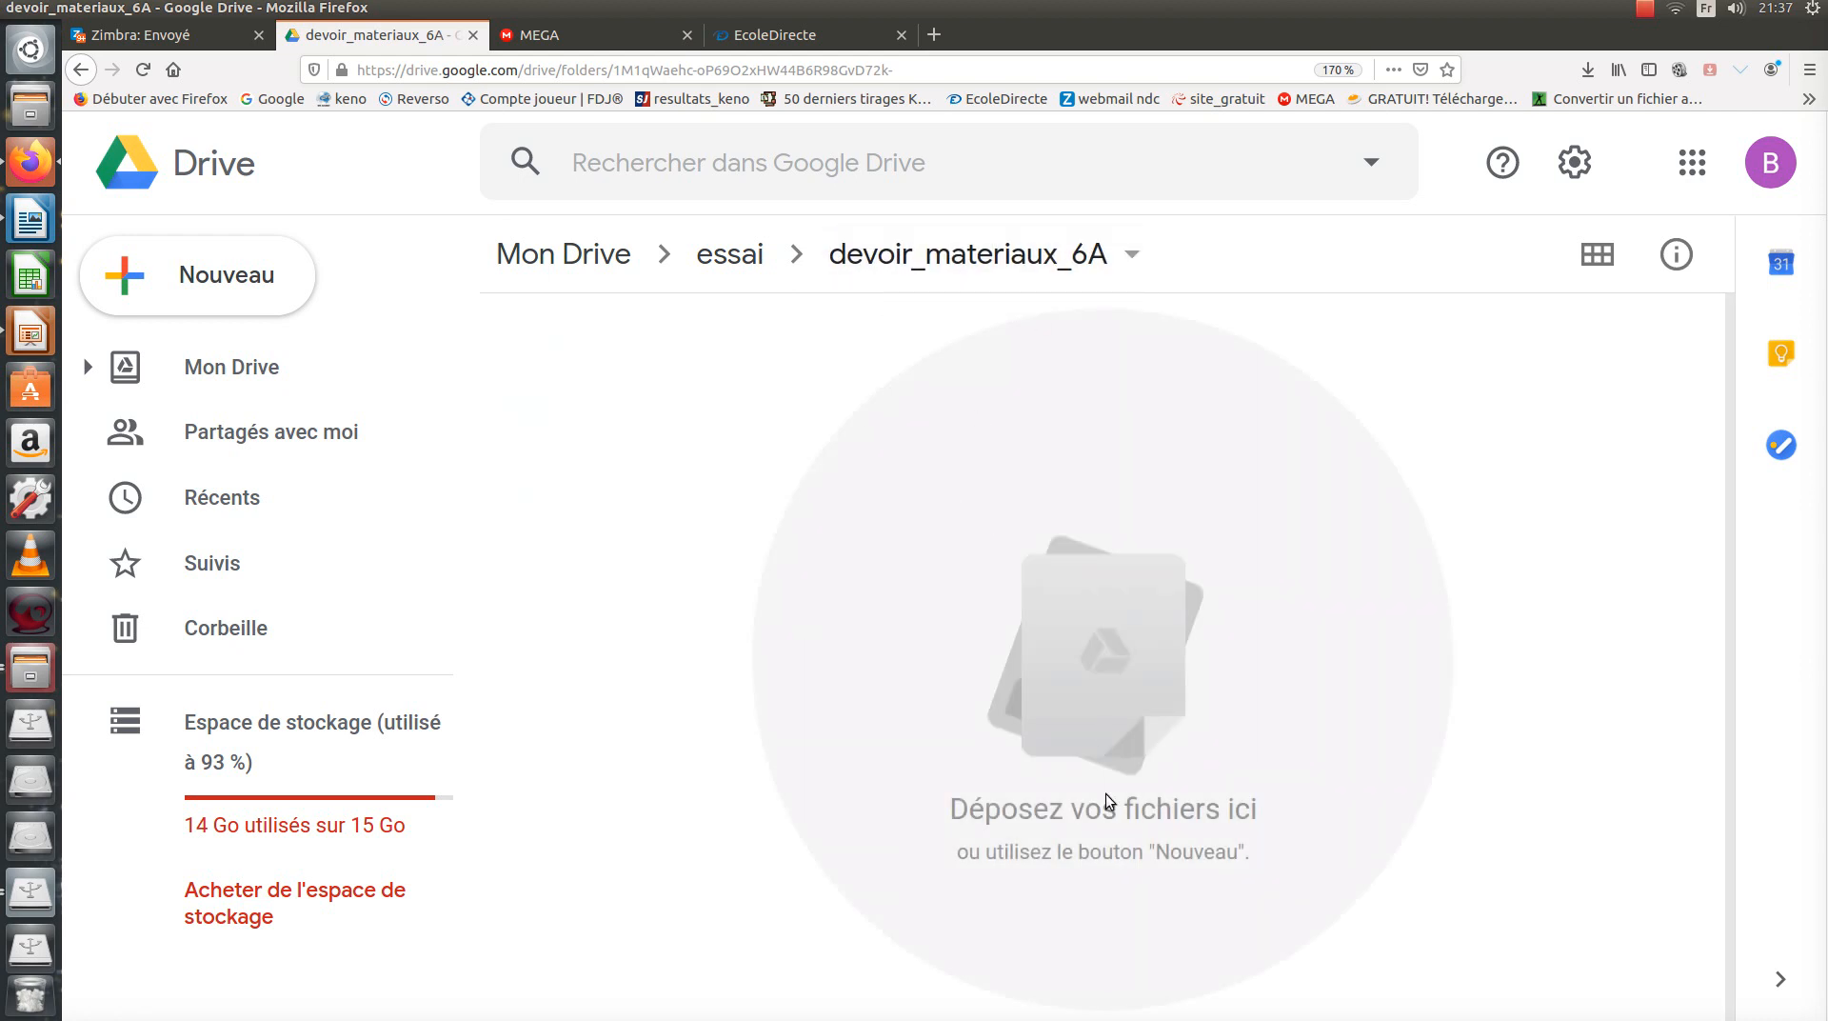
Start a file import and pick c_essai1.pdf, essai1.pdf and essai2.pdf.
left_click(249, 303)
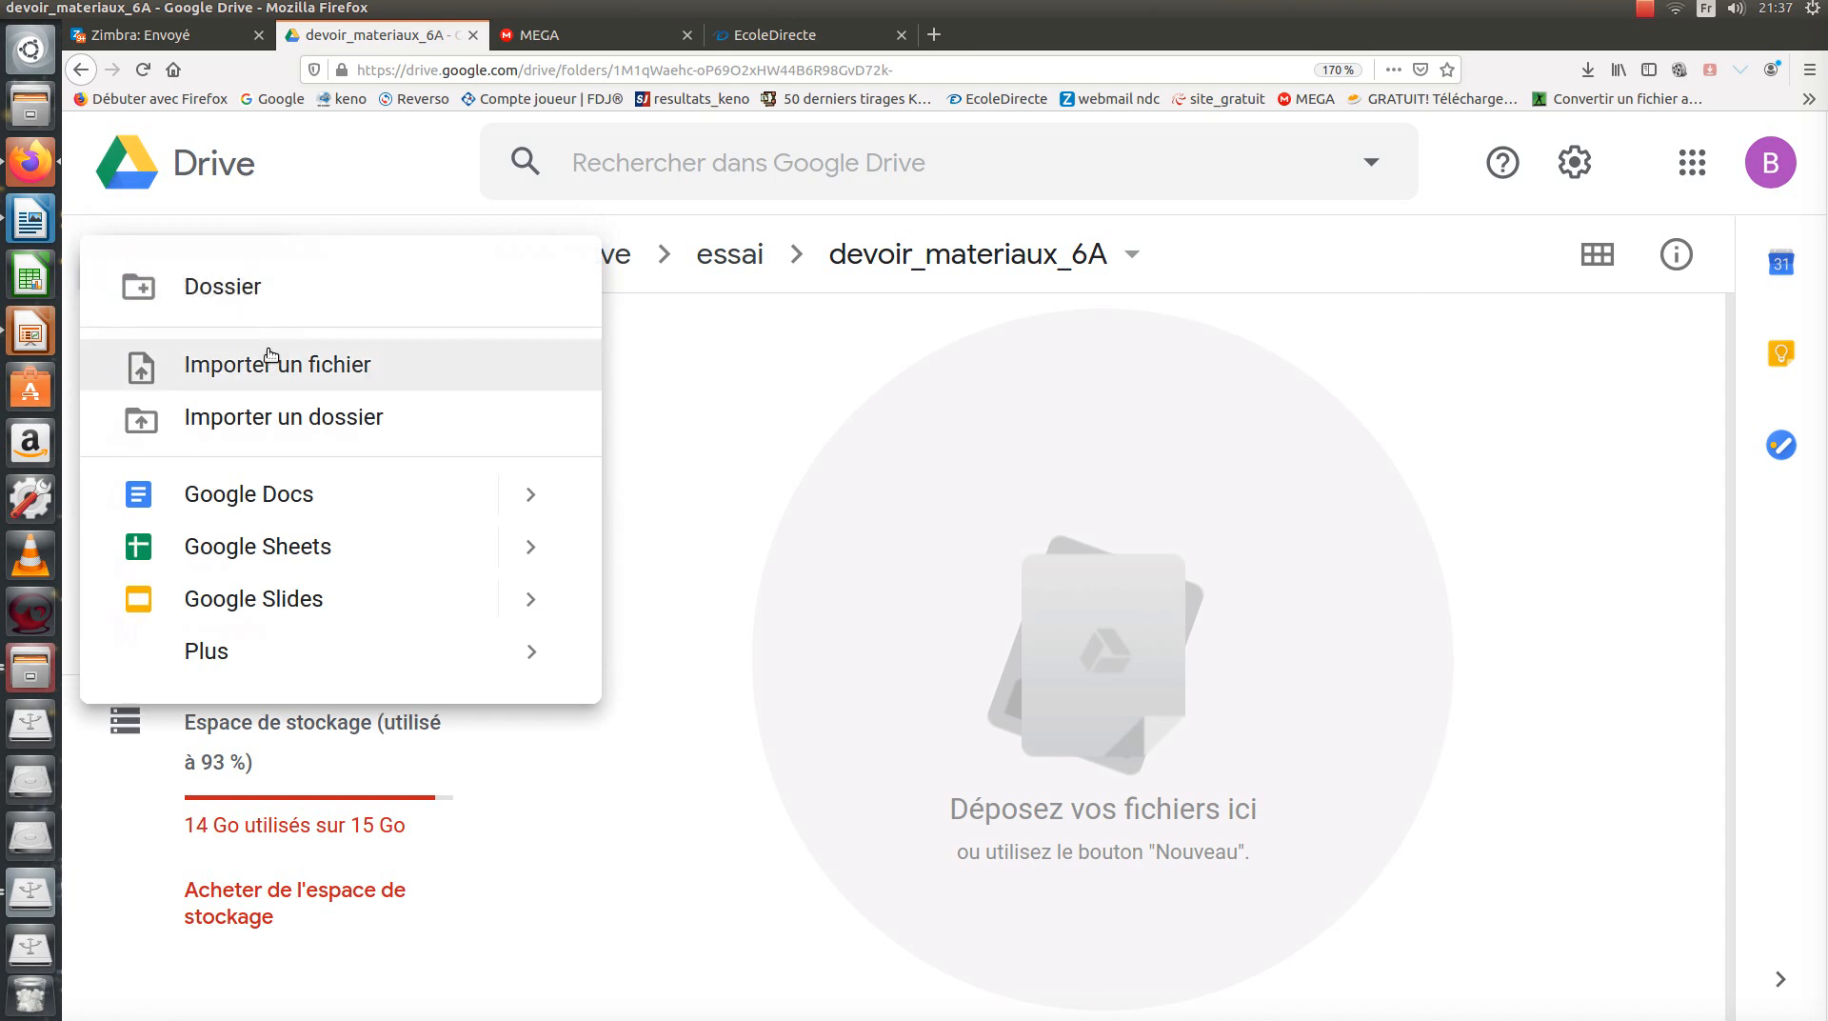
left_click(343, 370)
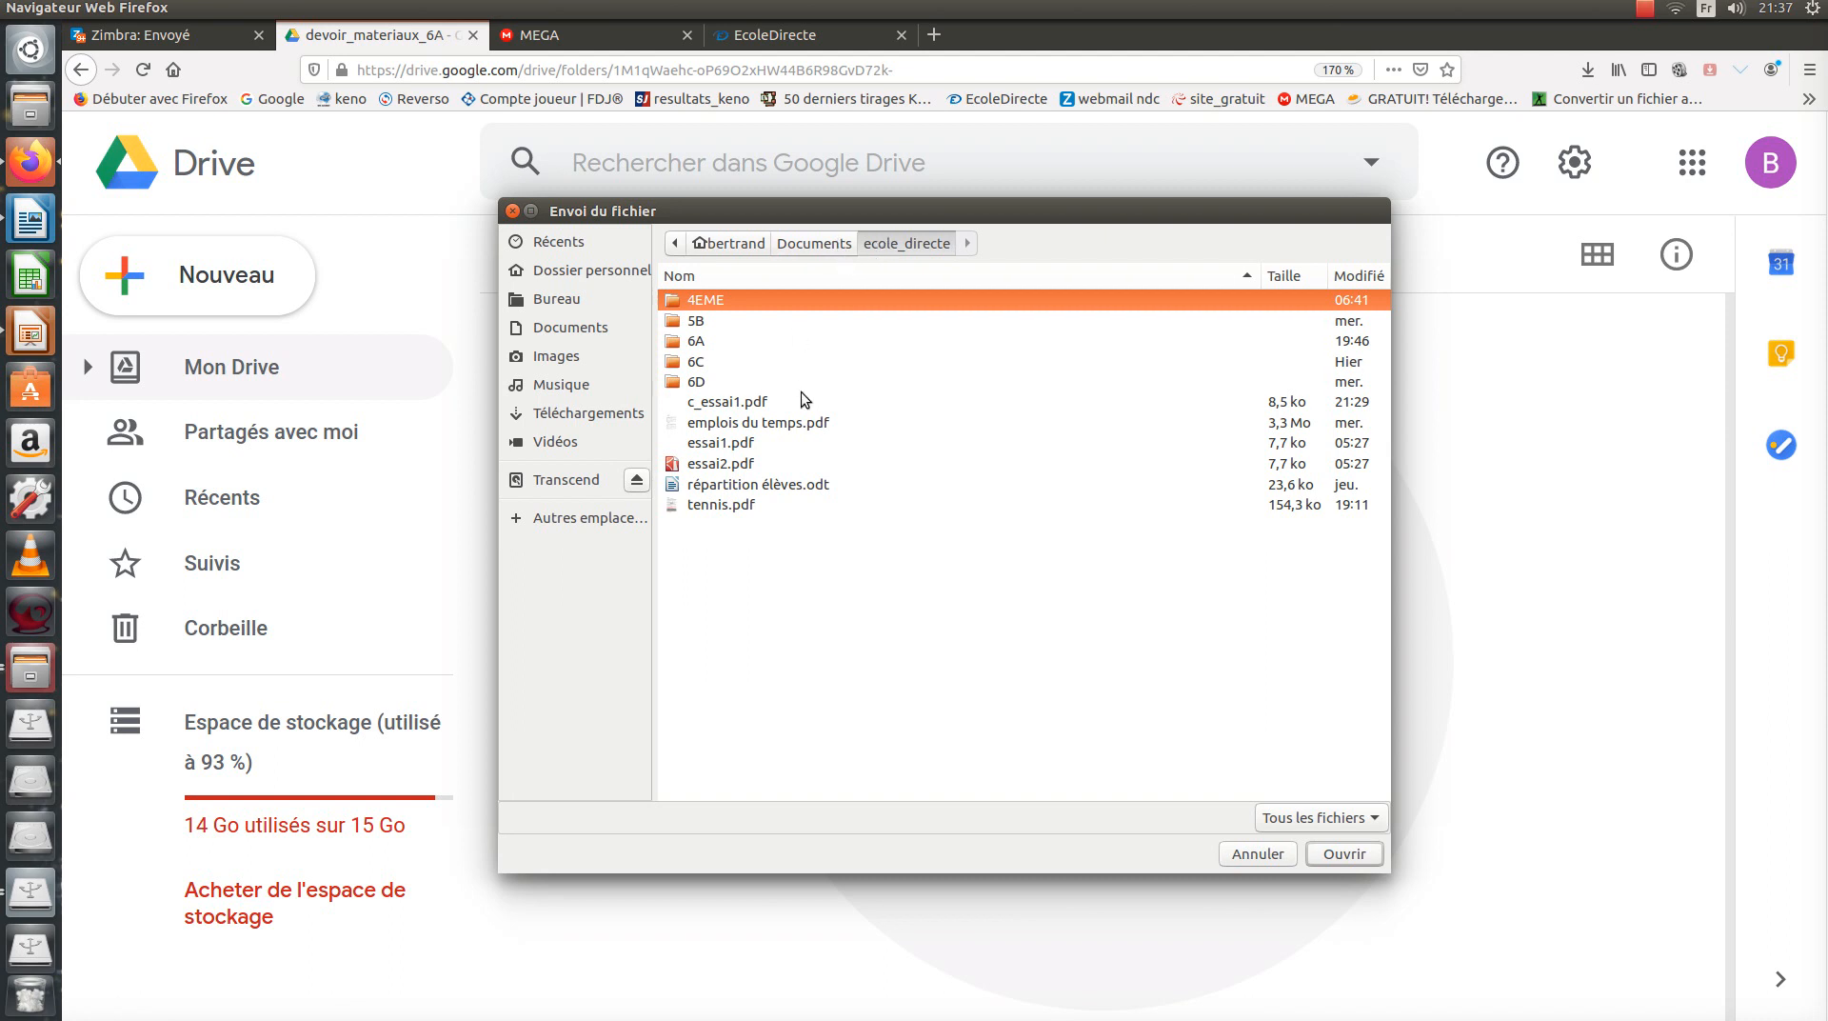
left_click(724, 403, "ctrl")
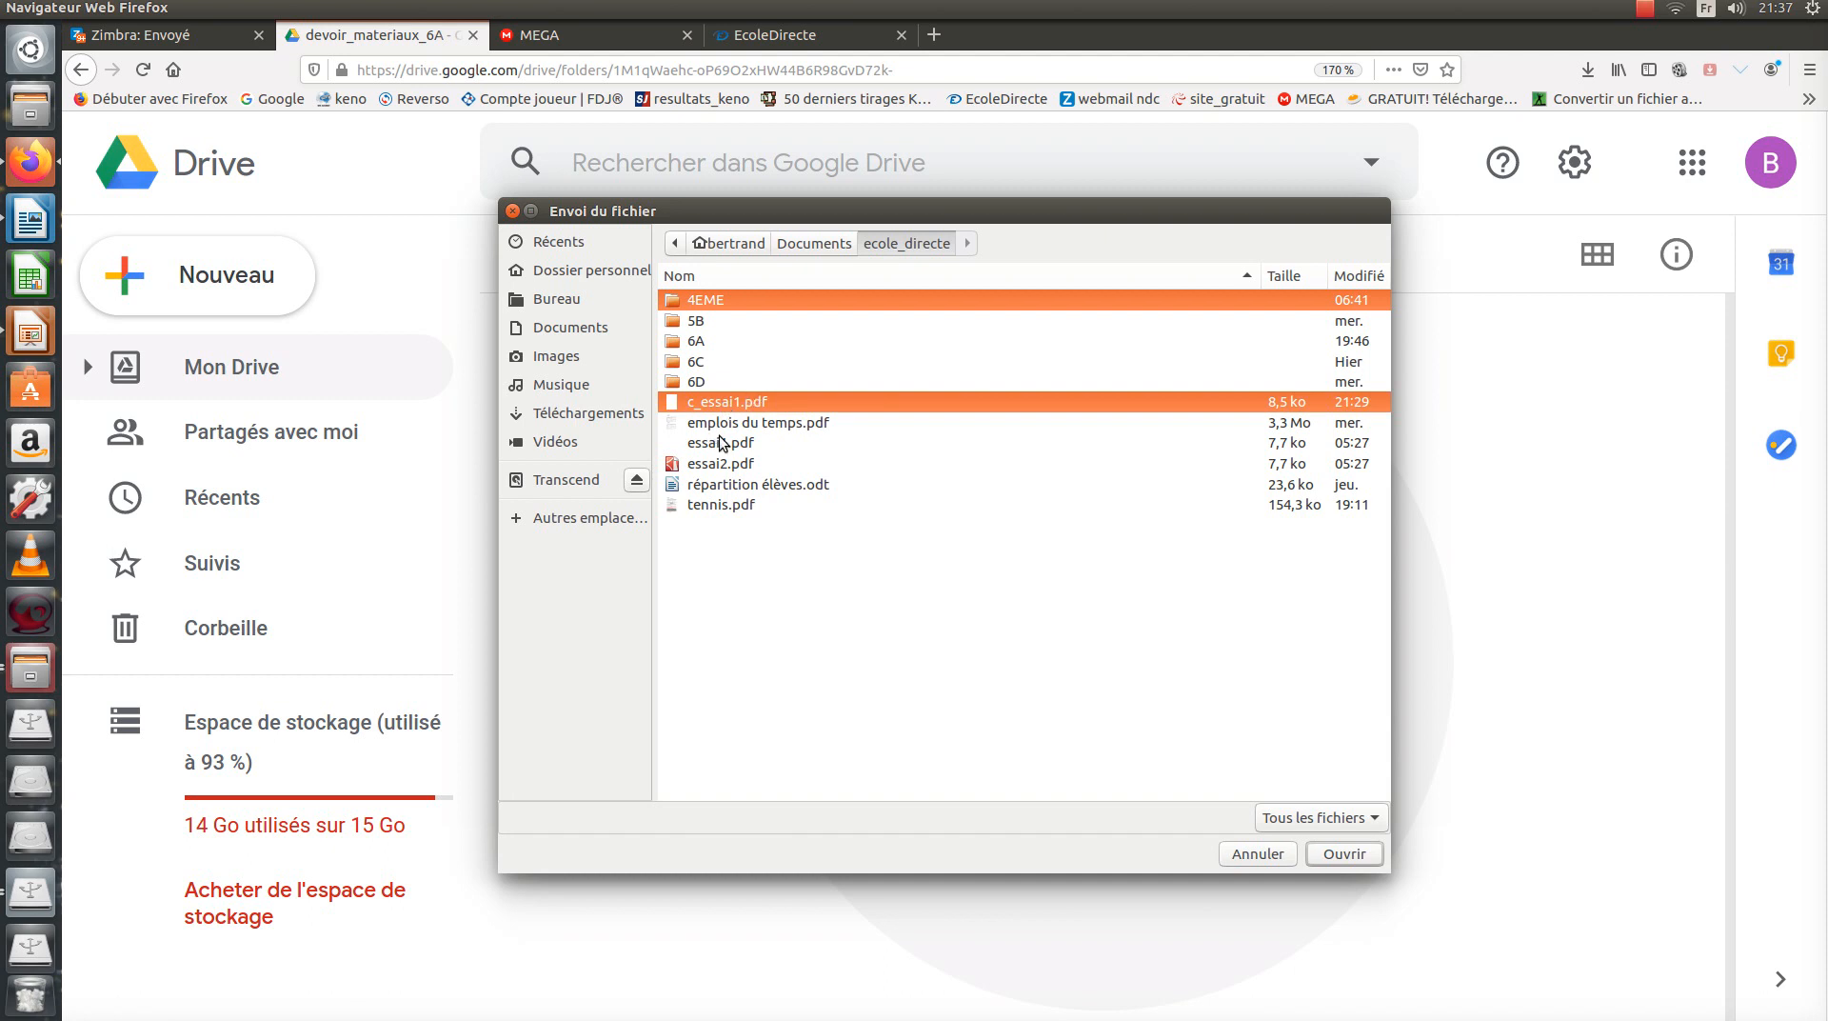
left_click(719, 444, "ctrl")
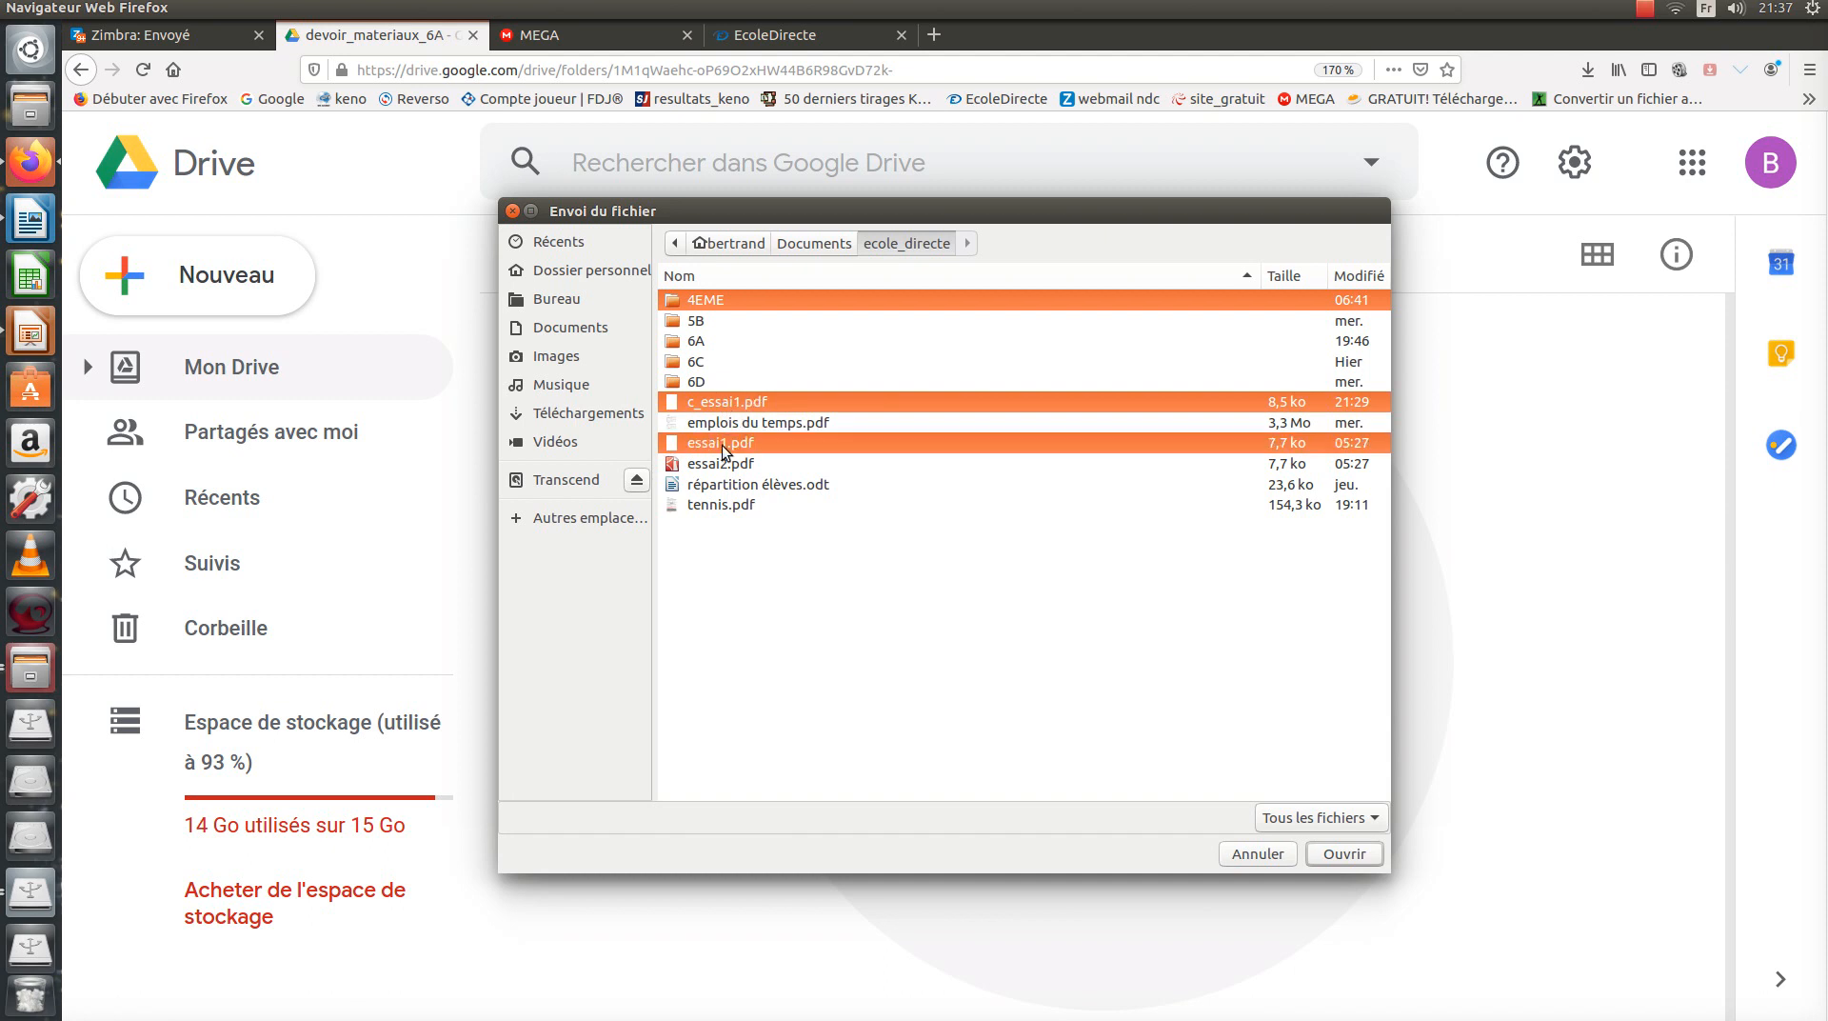
left_click(719, 464, "ctrl")
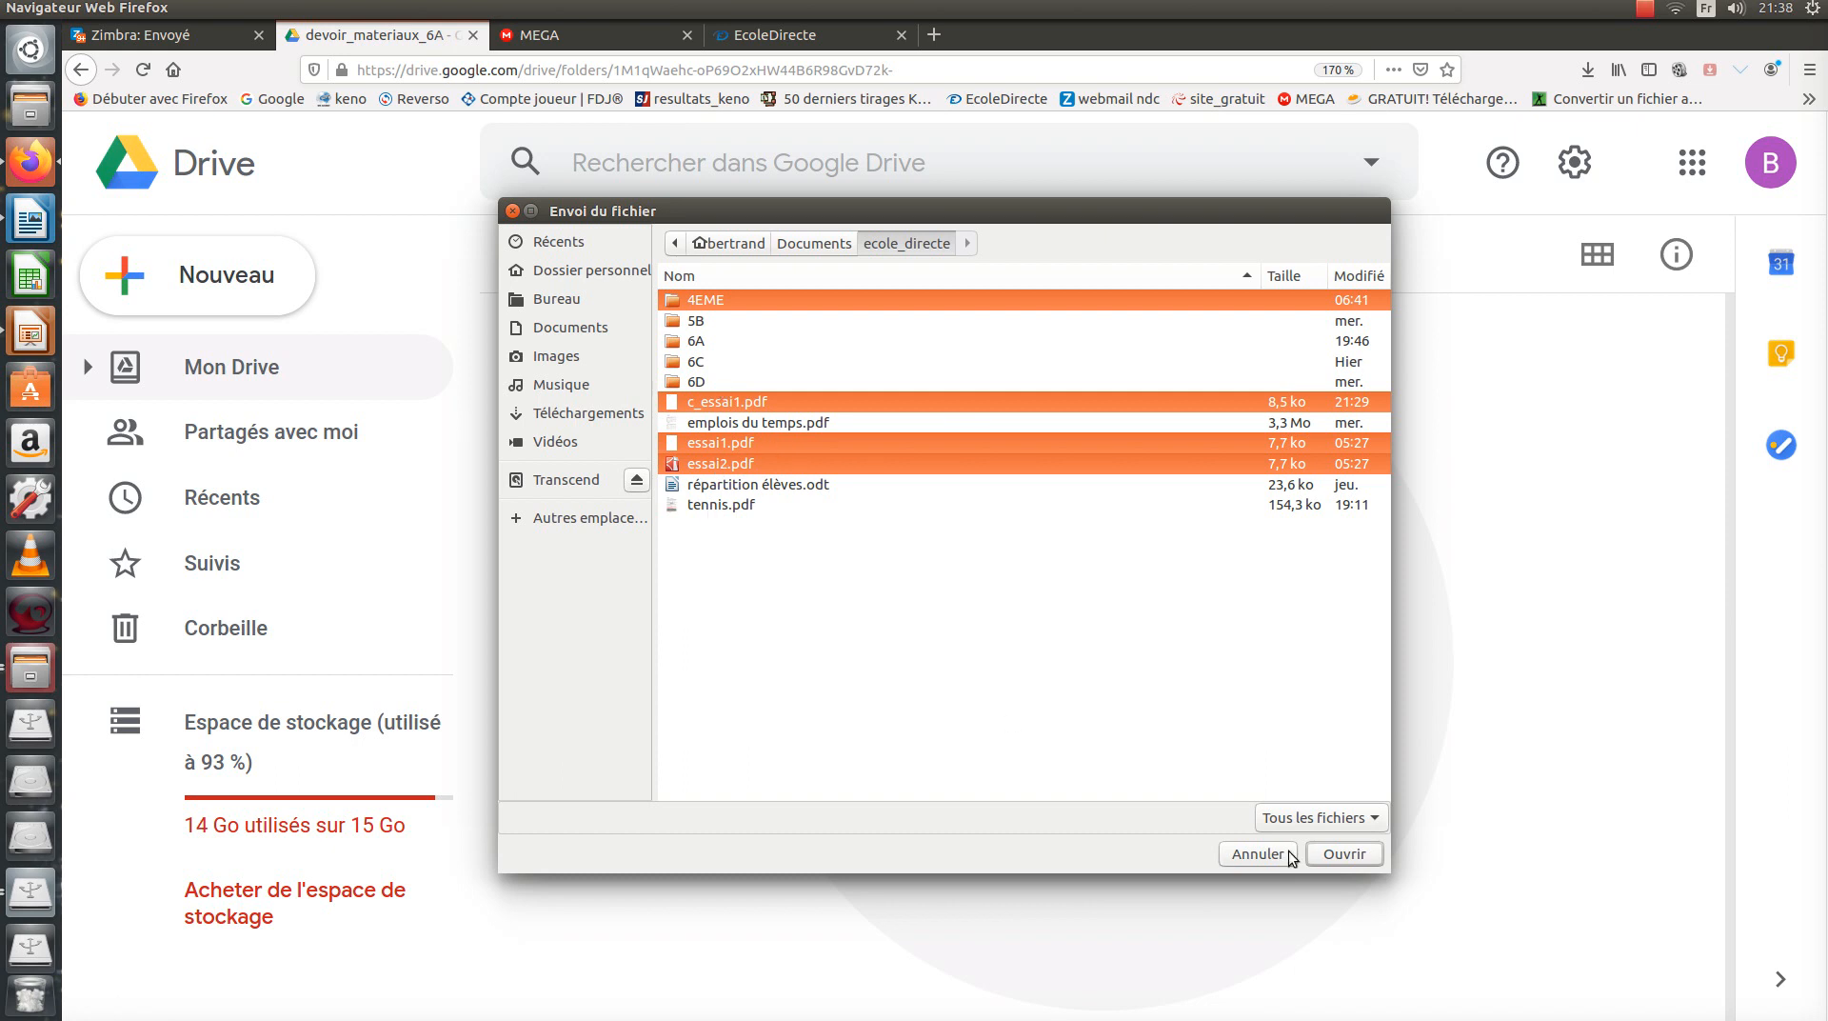
Rework the selection to c_essai1.pdf, essai1.pdf and essai2.pdf and upload them into devoir_materiaux_6A.
left_click(802, 400)
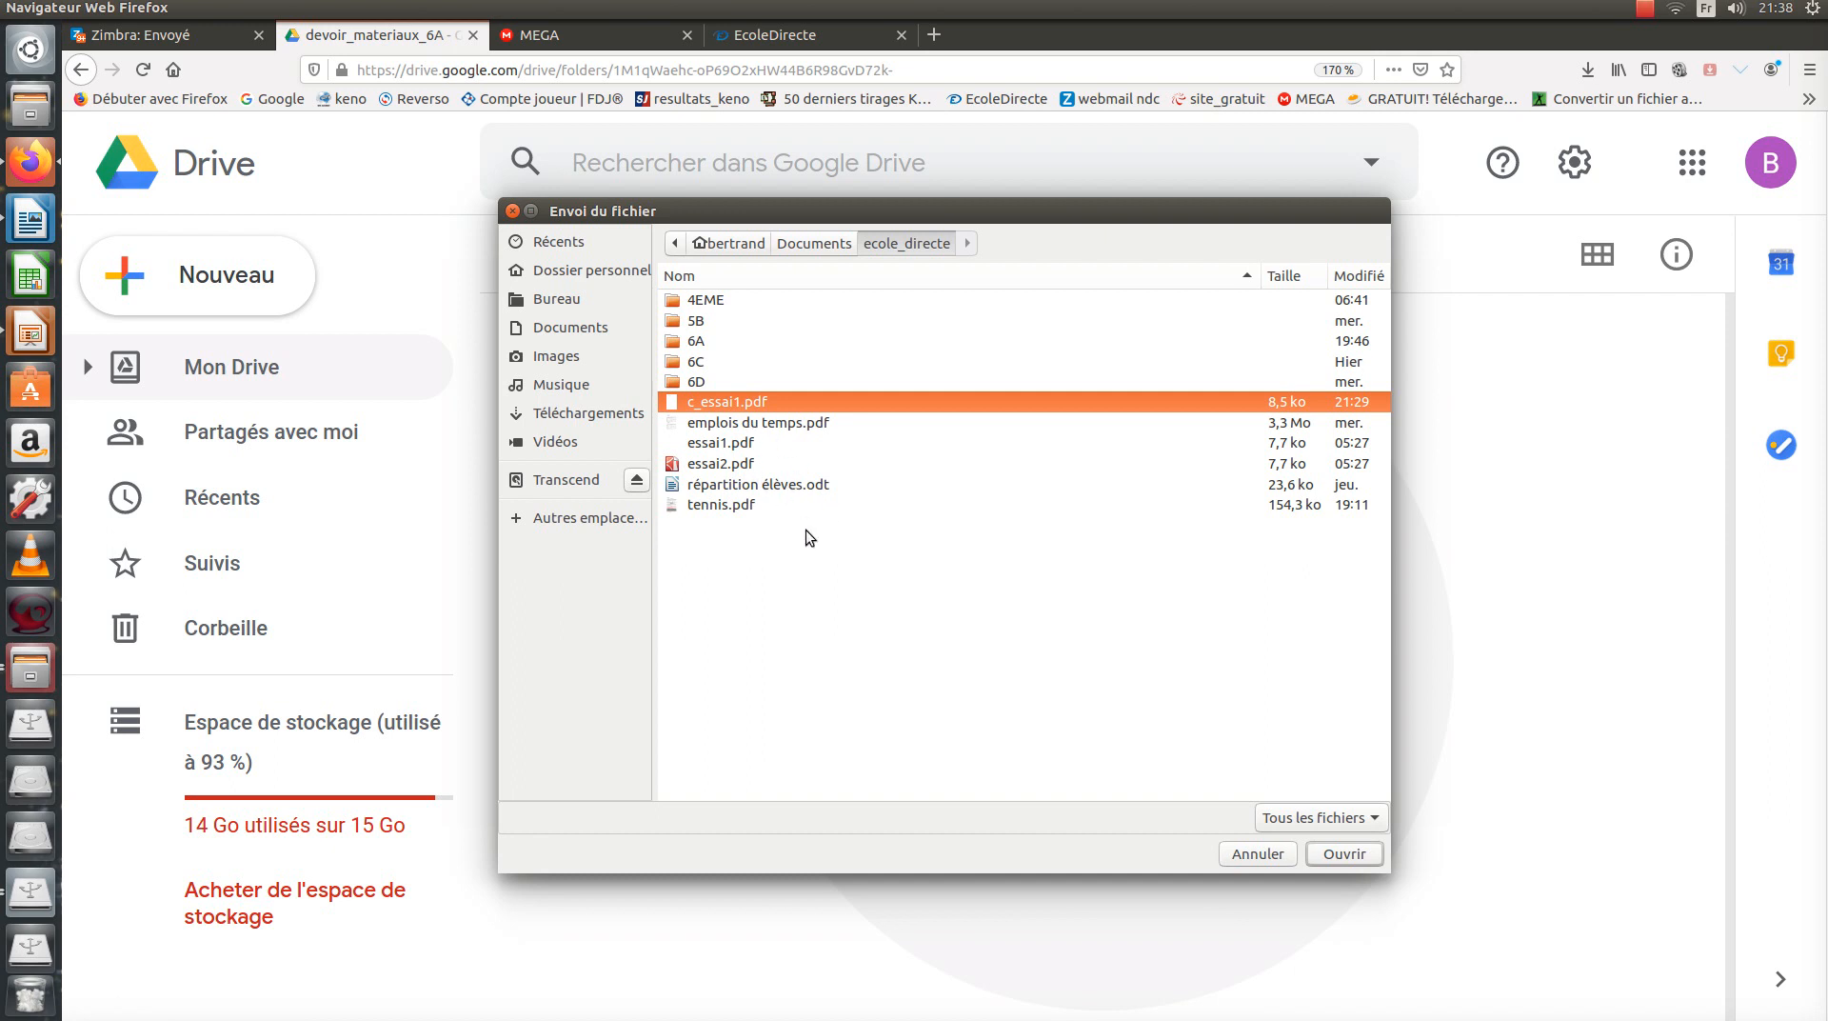
left_click(763, 426, "ctrl")
left_click(748, 448, "ctrl")
left_click(743, 464, "ctrl")
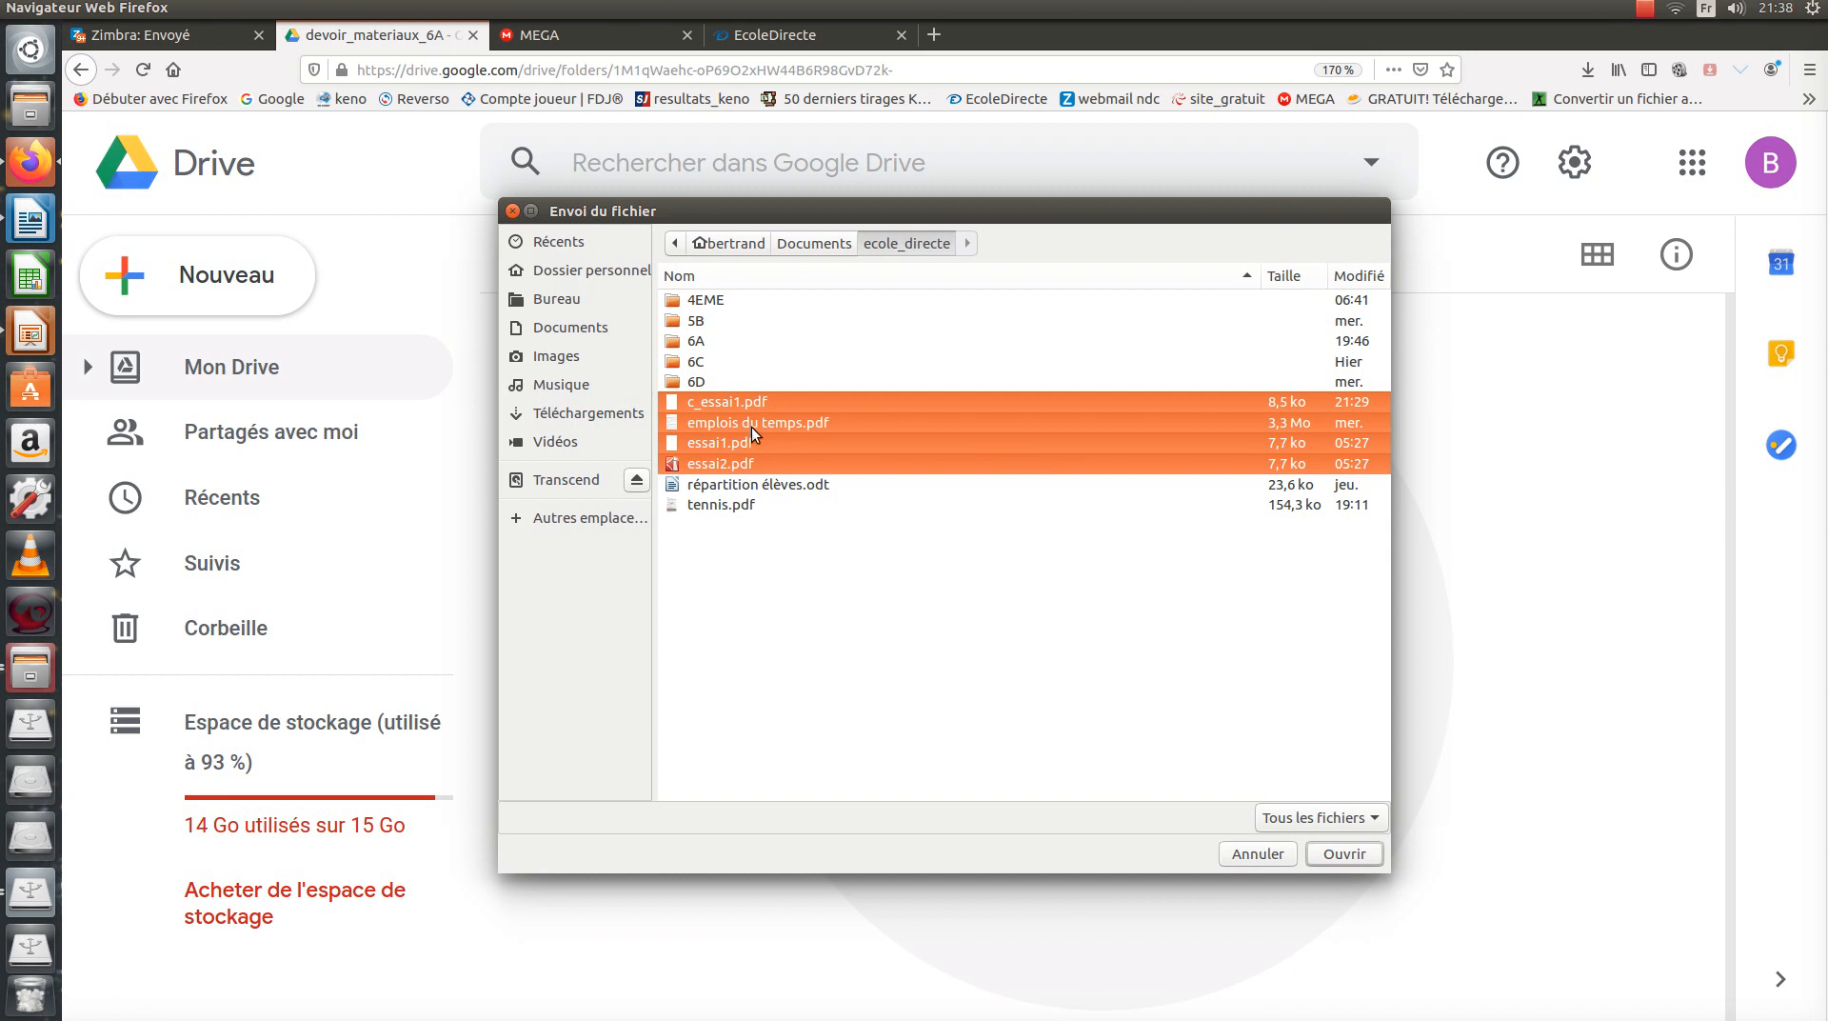
left_click(751, 426, "ctrl")
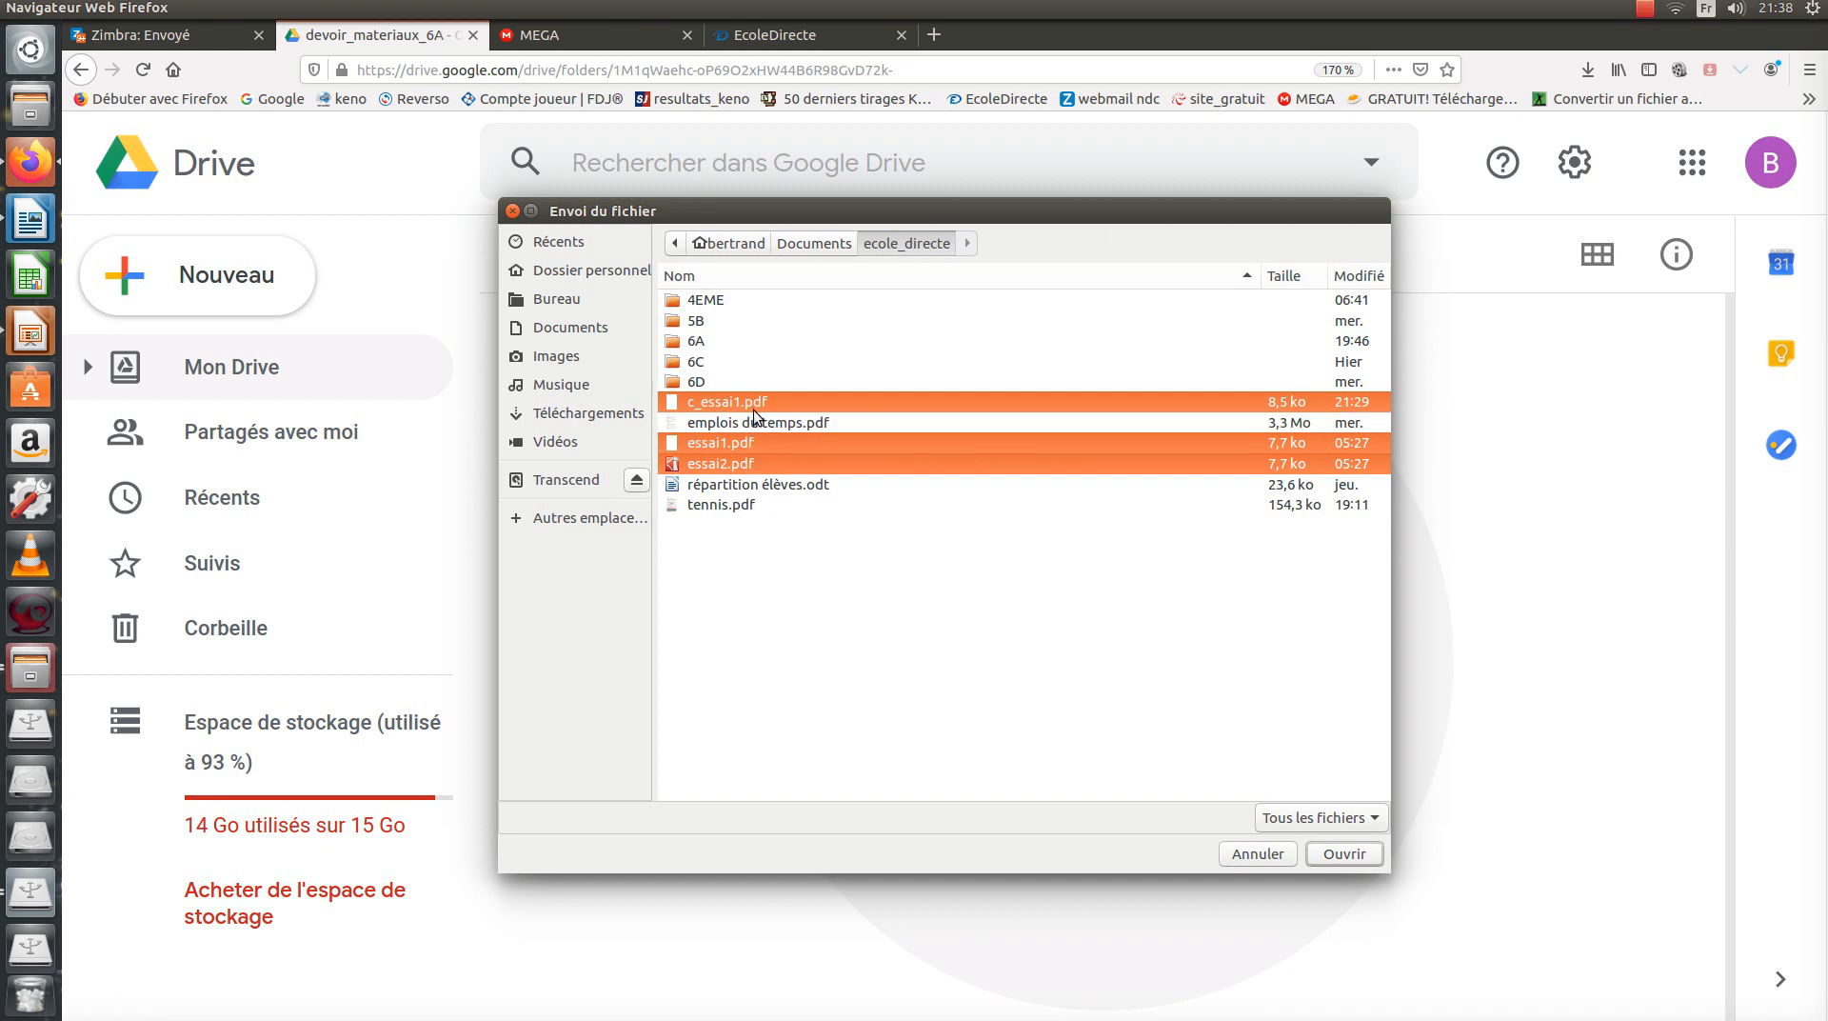
left_click(809, 441, "ctrl")
left_click(810, 443, "ctrl")
left_click(1344, 854)
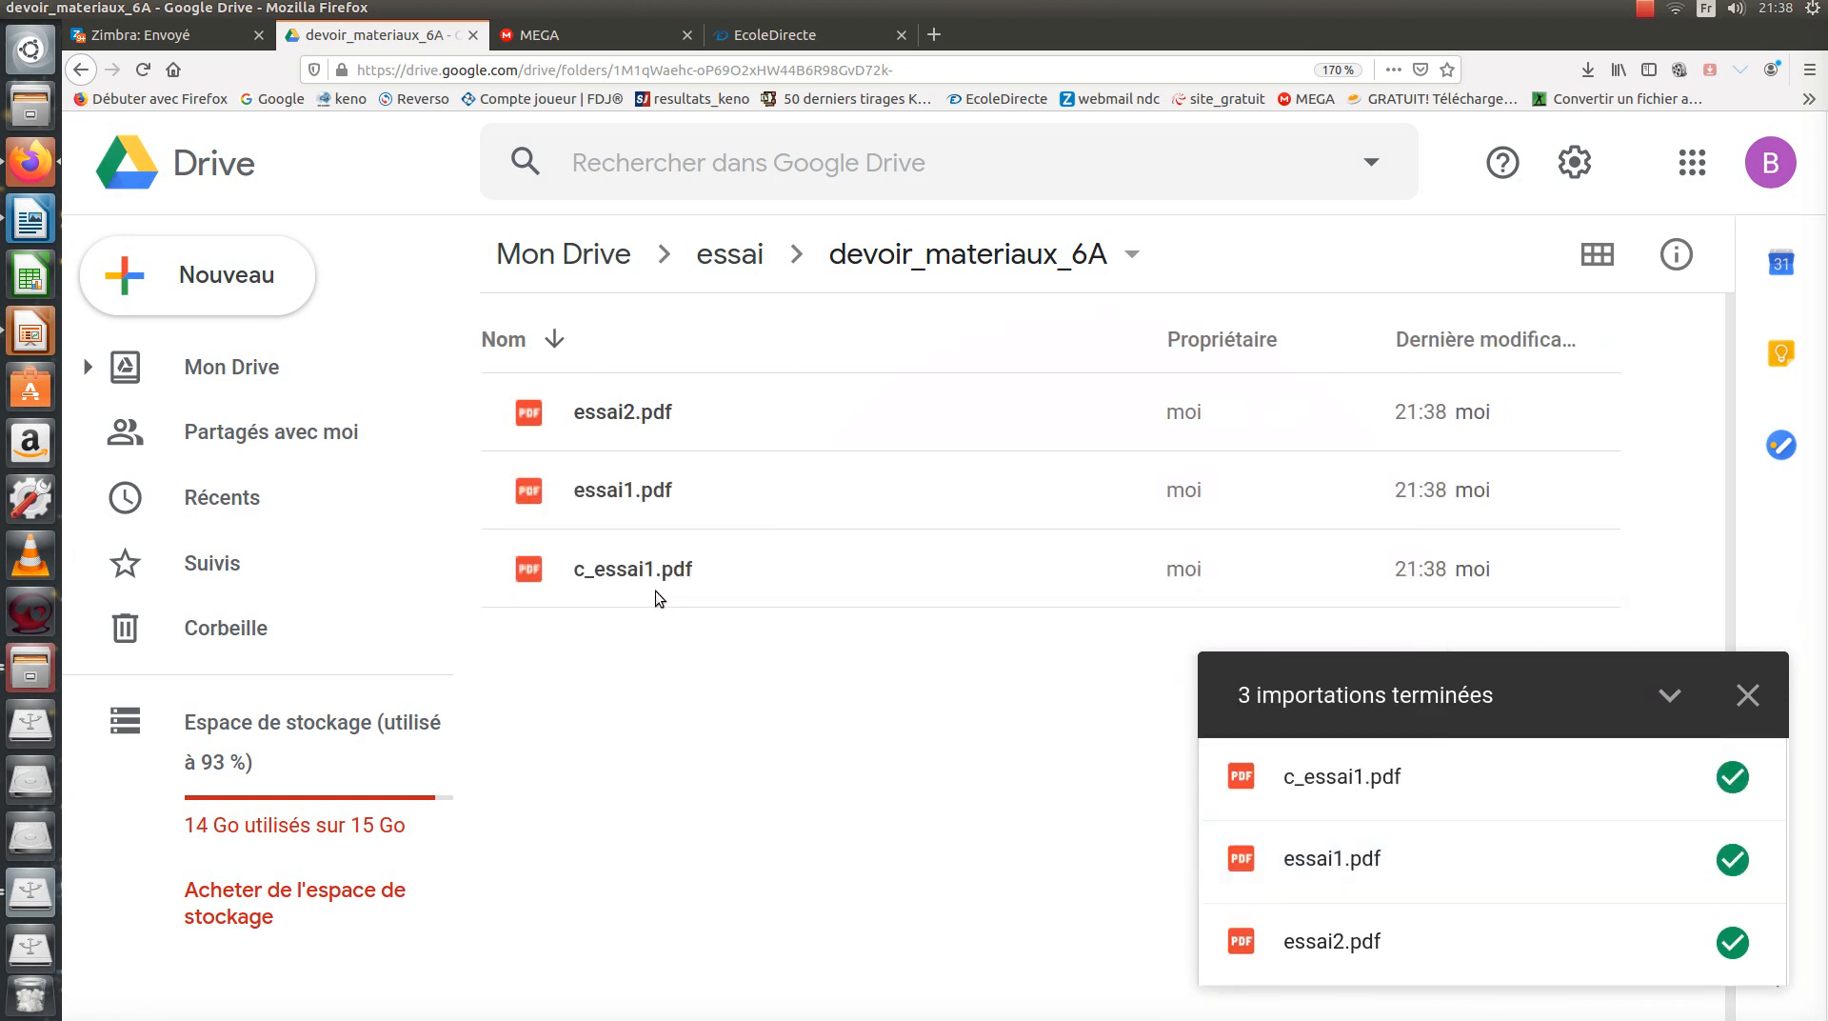
left_click(1746, 695)
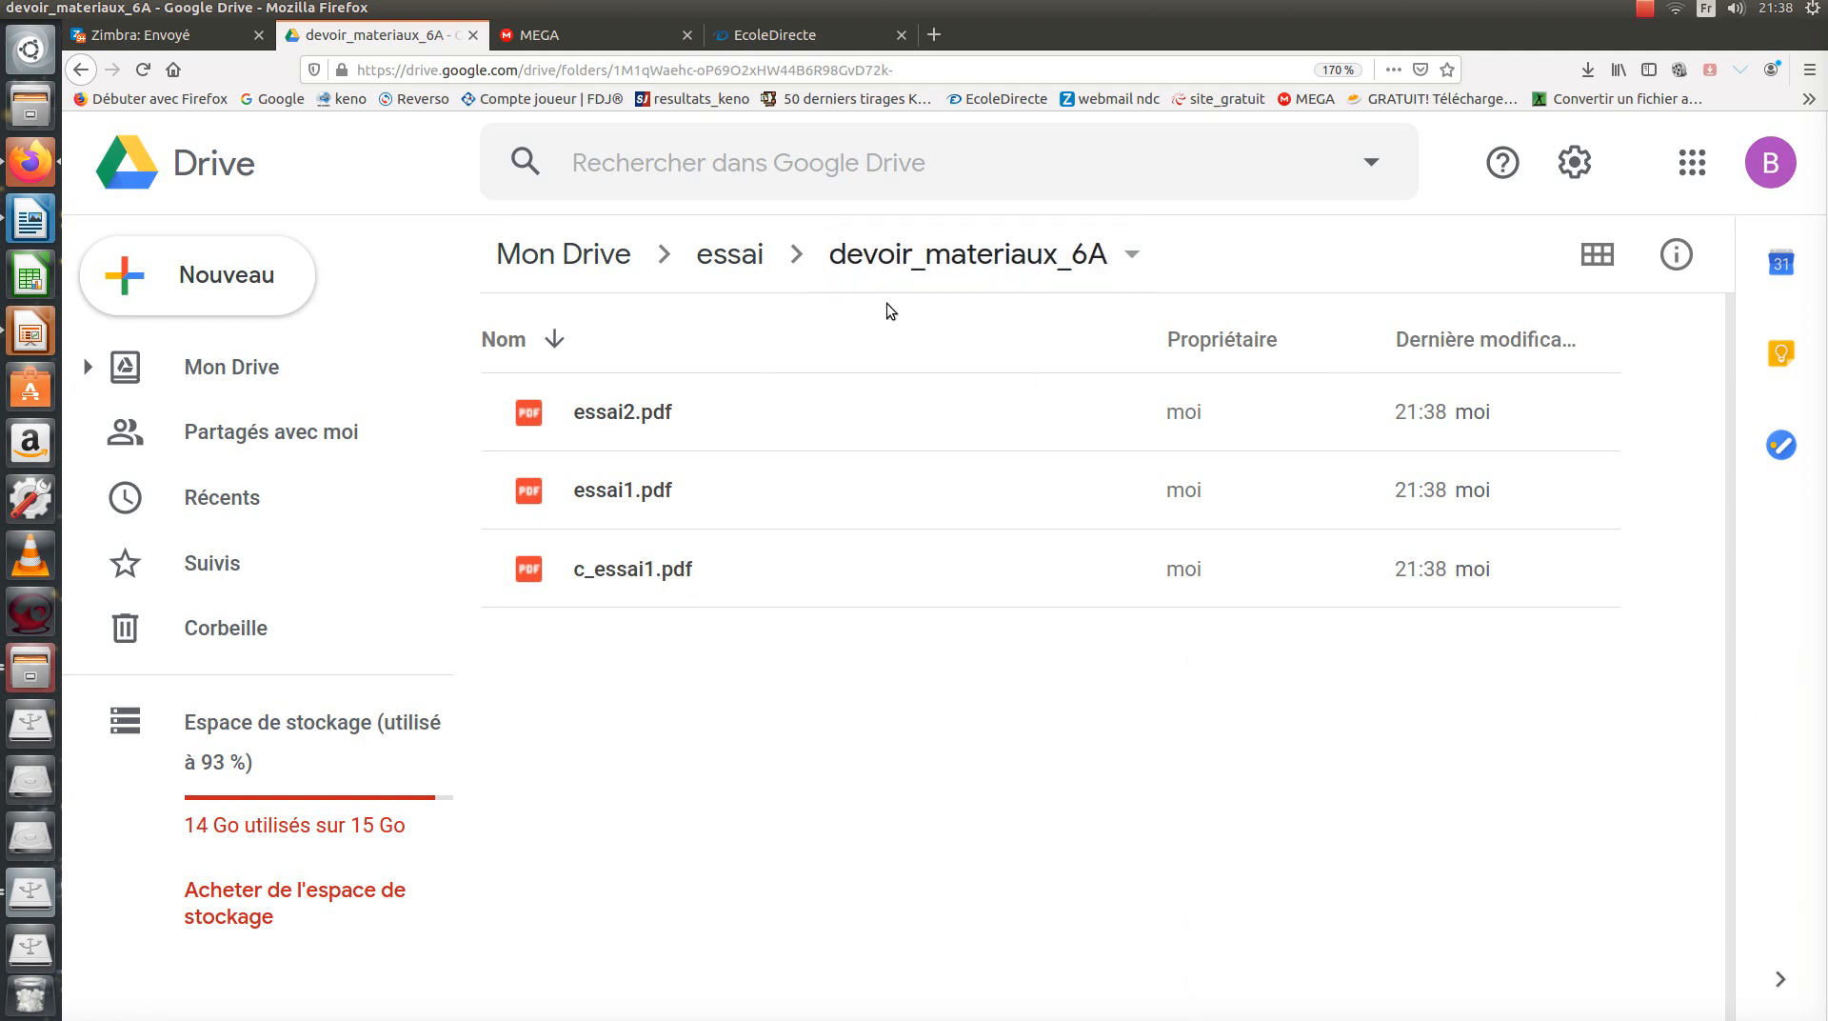
Go back to the essai folder and open sharing for the devoir_materiaux_6A folder.
left_click(735, 255)
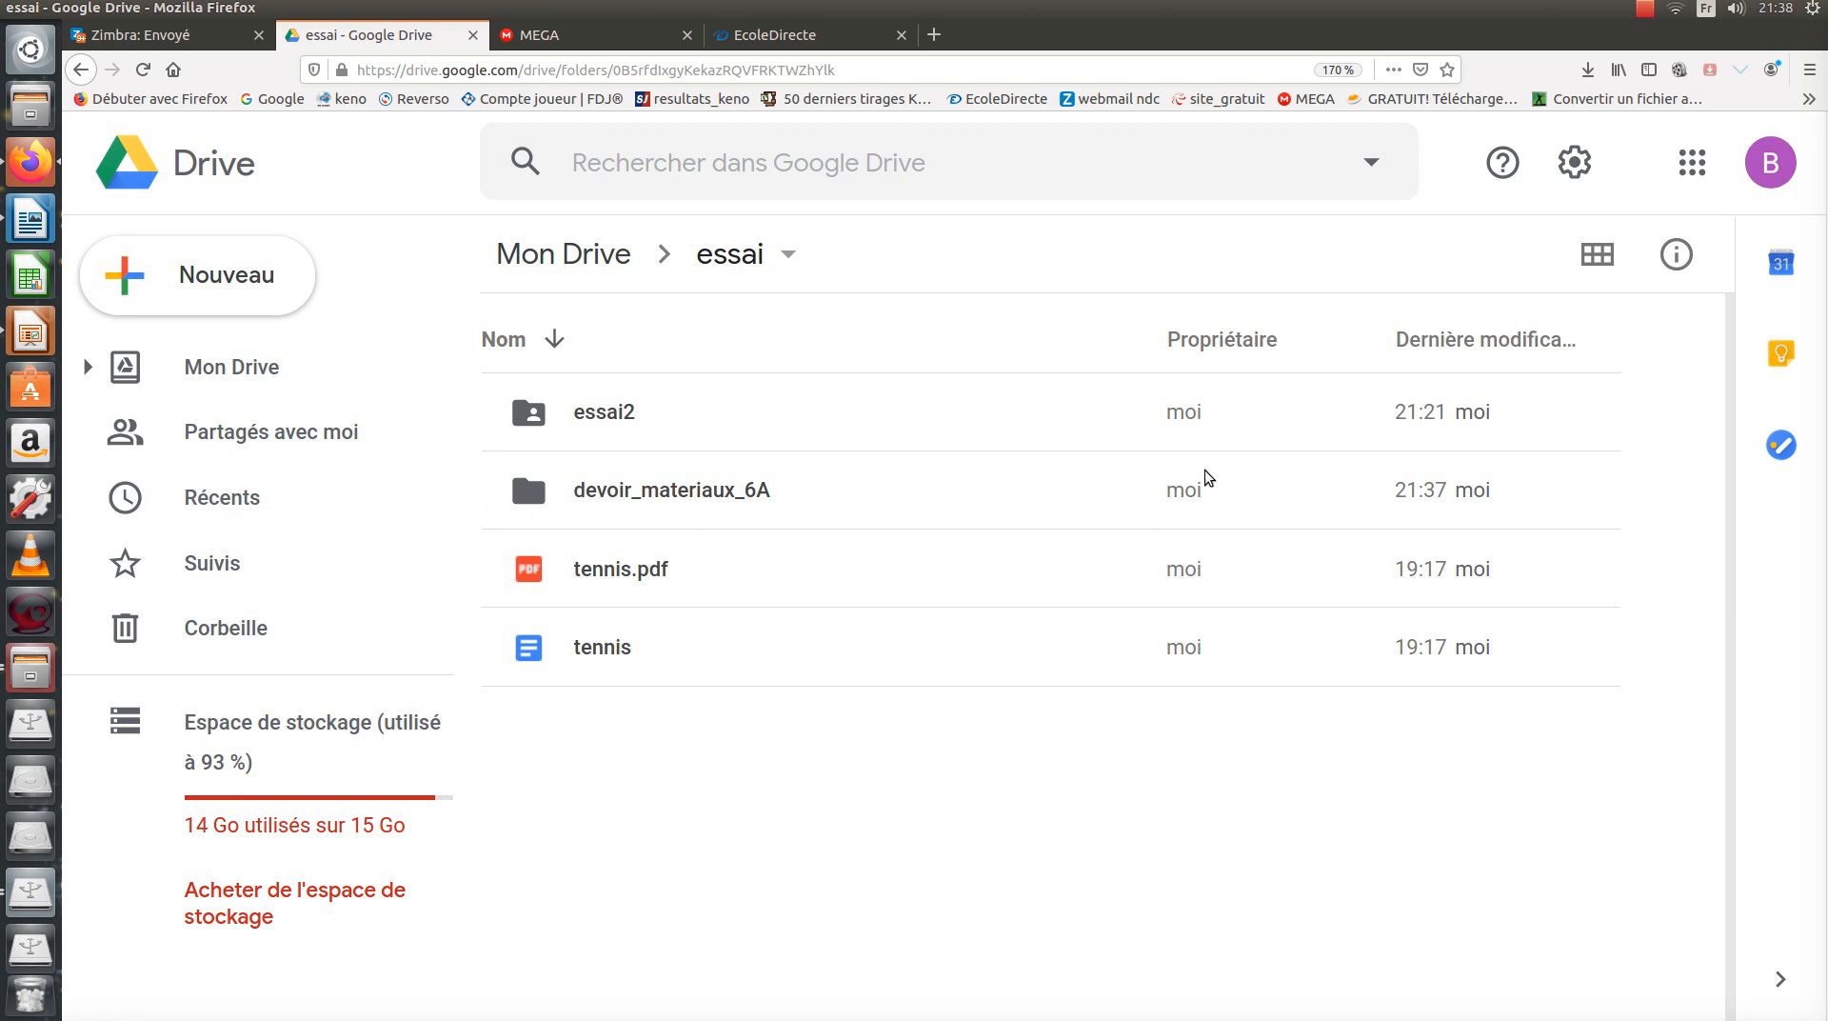
left_click(690, 503)
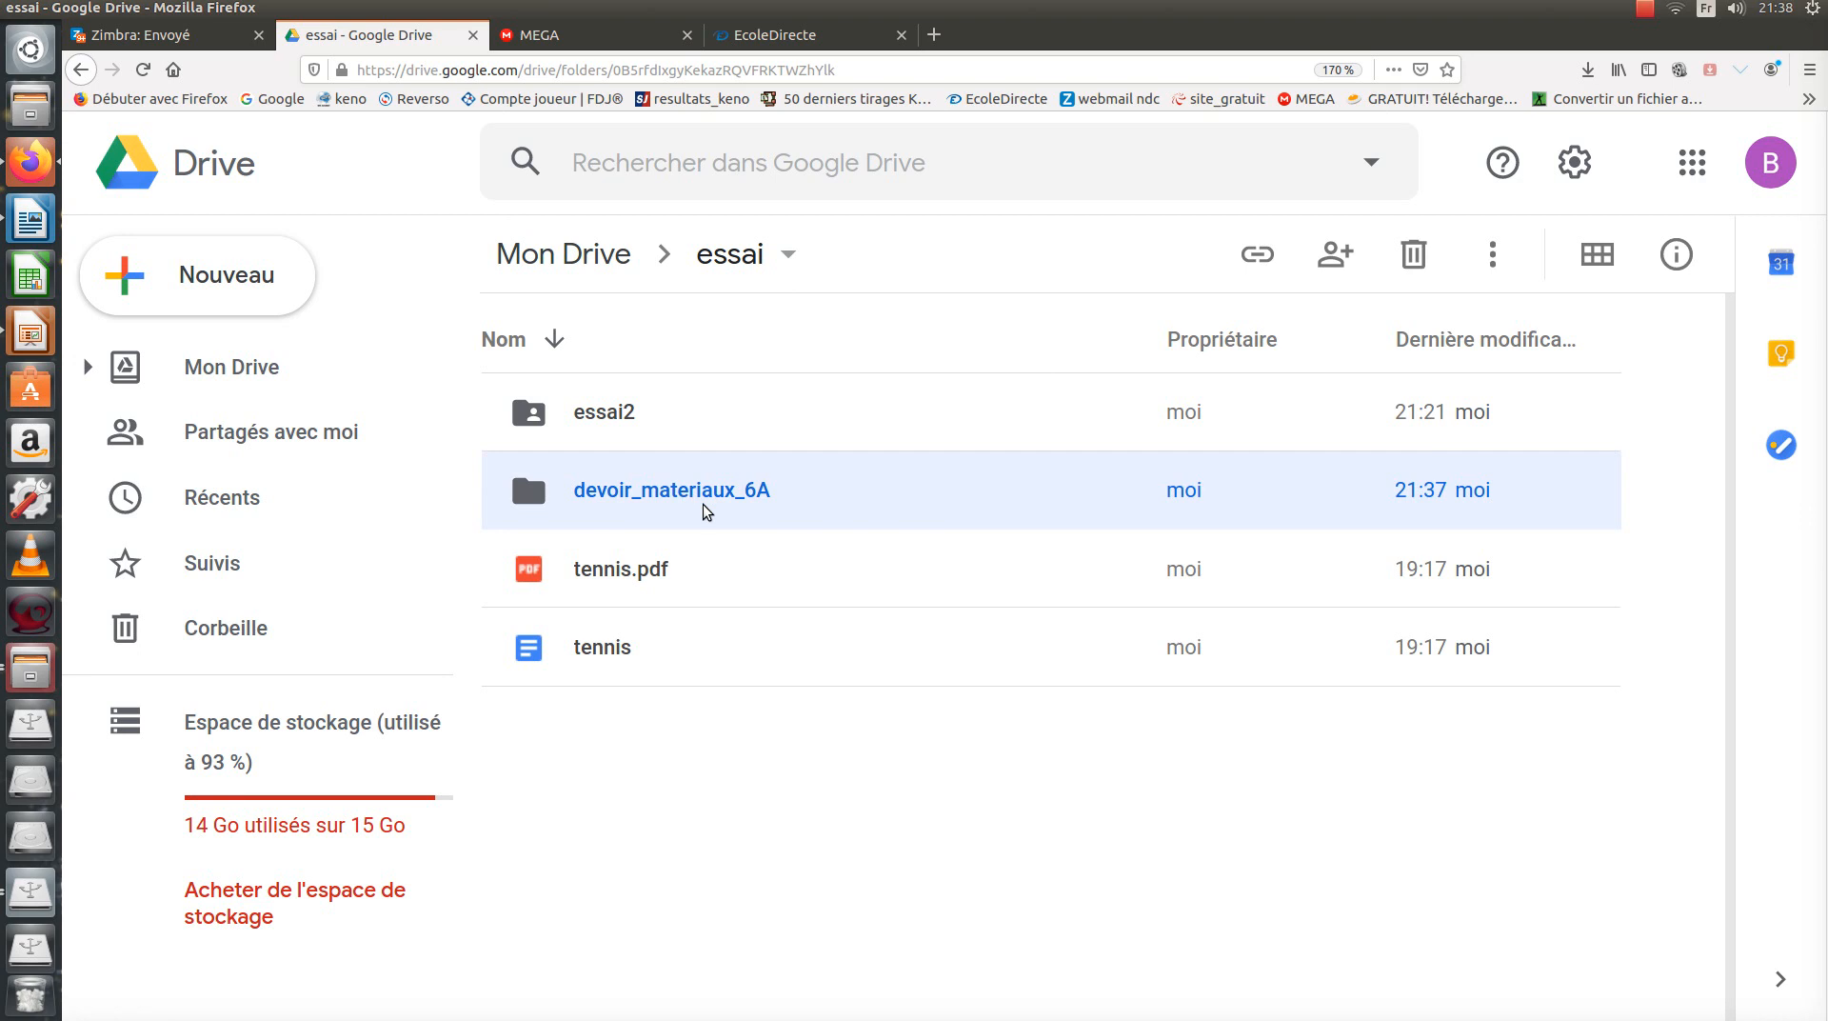
right_click(788, 490)
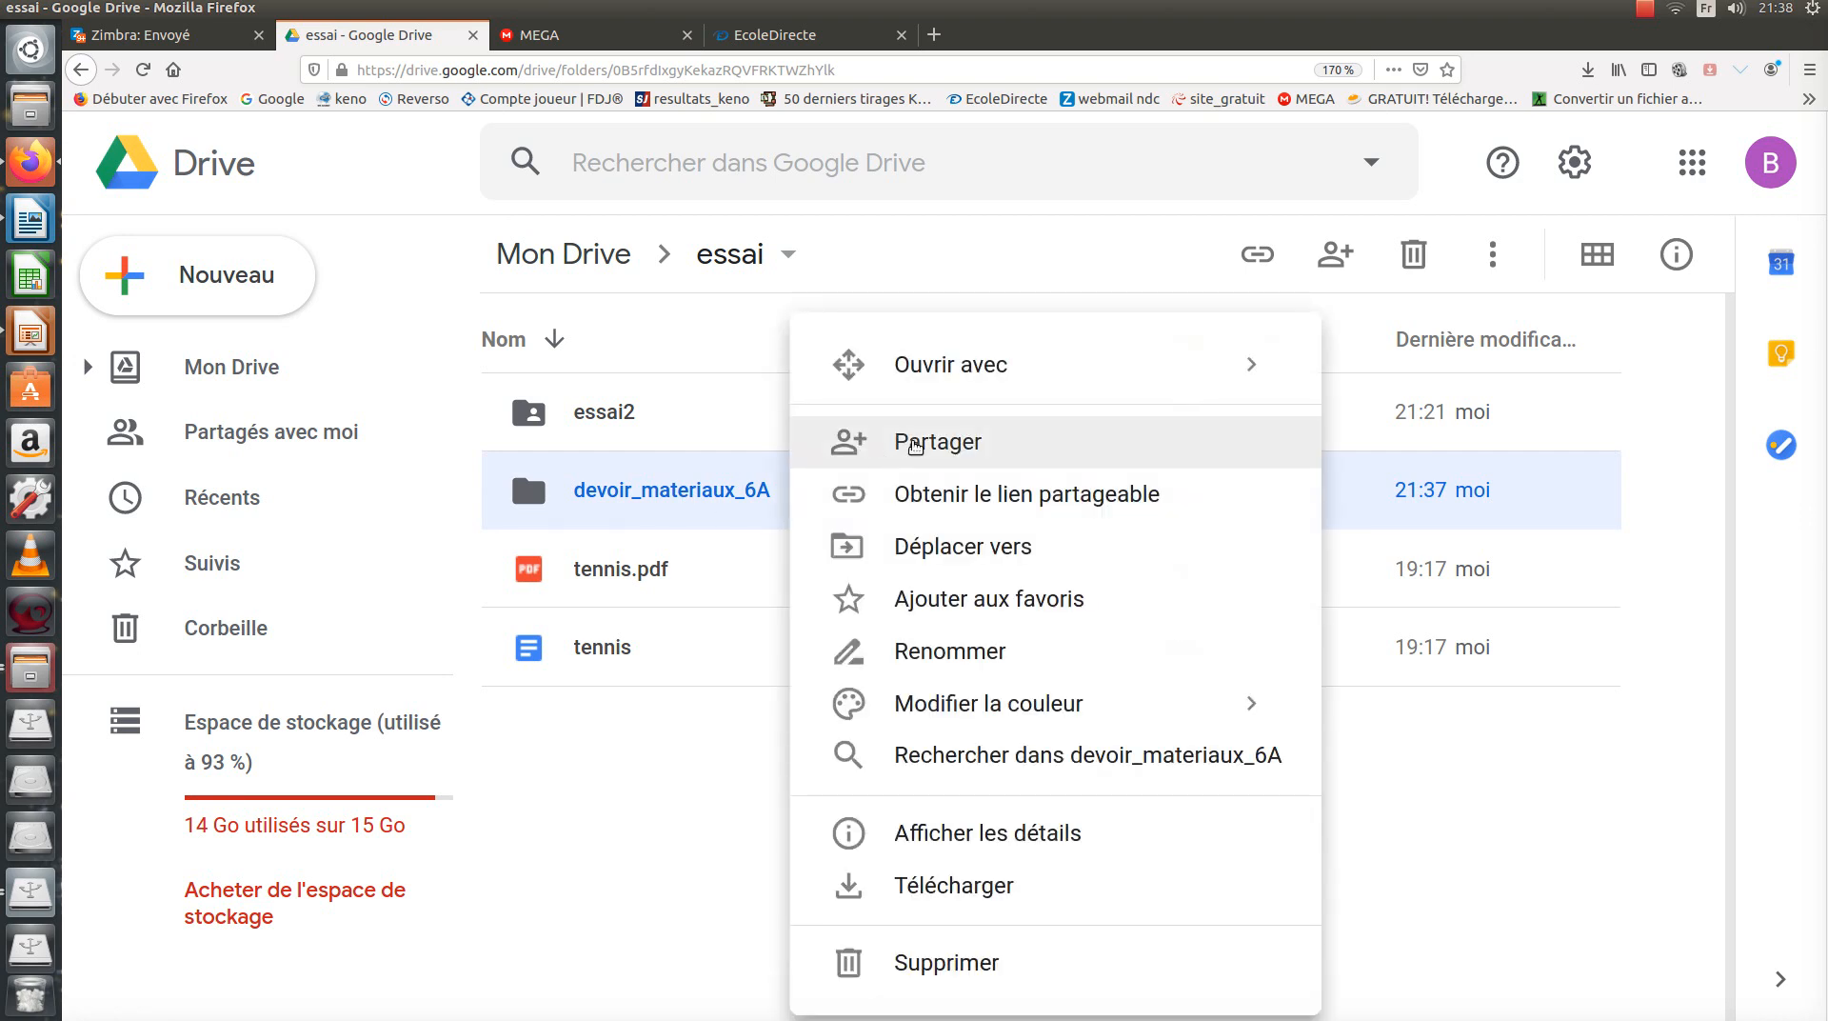
left_click(915, 444)
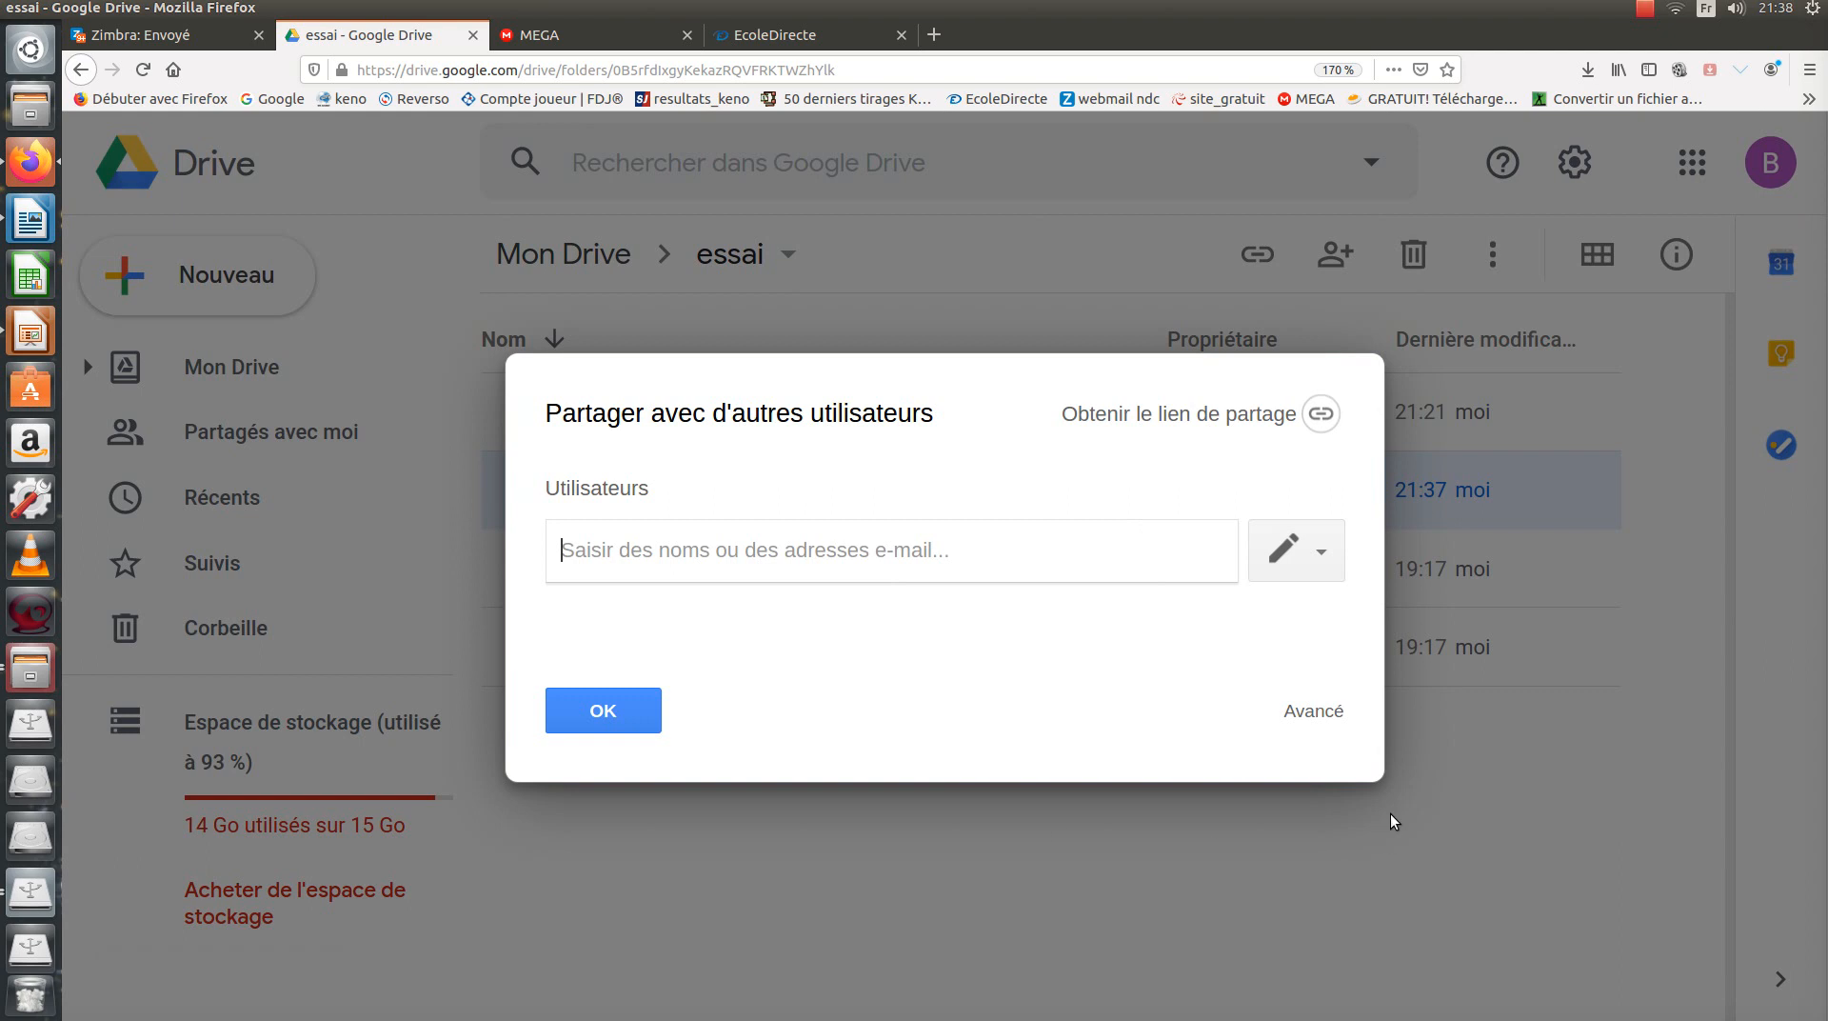
Set the folder's general access to anyone with the link and save.
left_click(1315, 712)
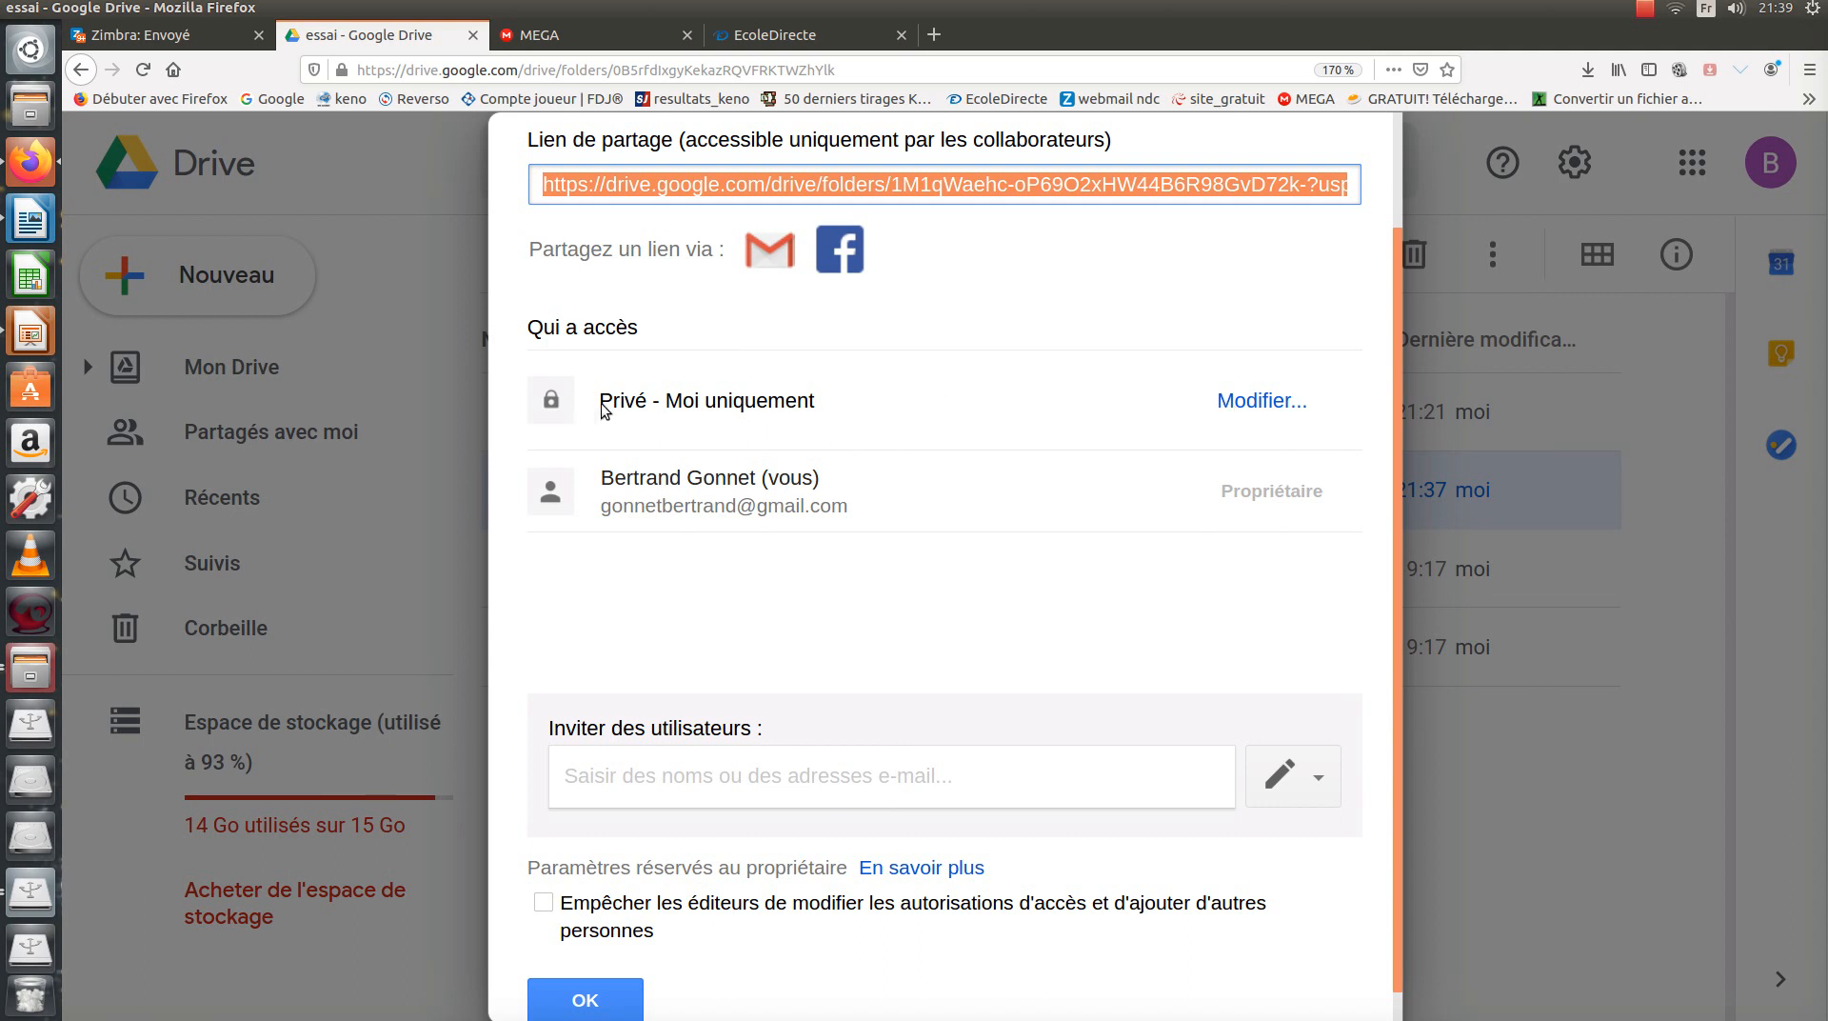
left_click(1267, 404)
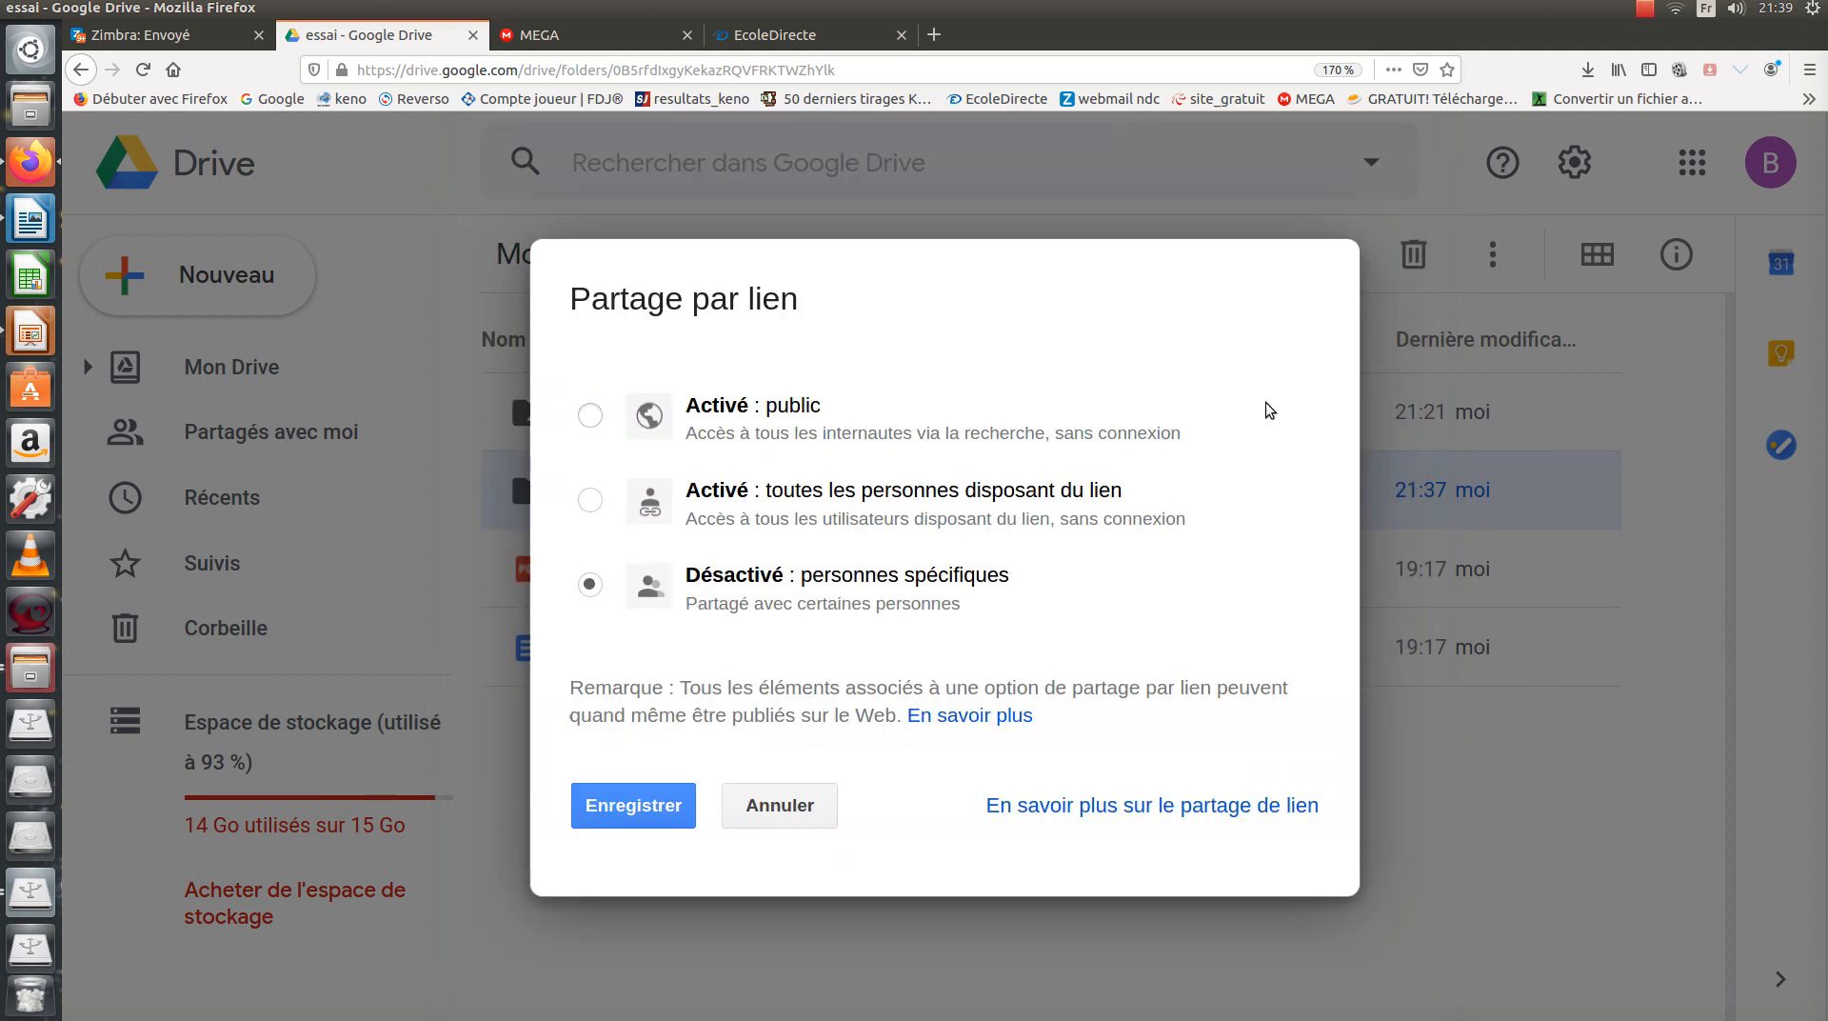
left_click(590, 501)
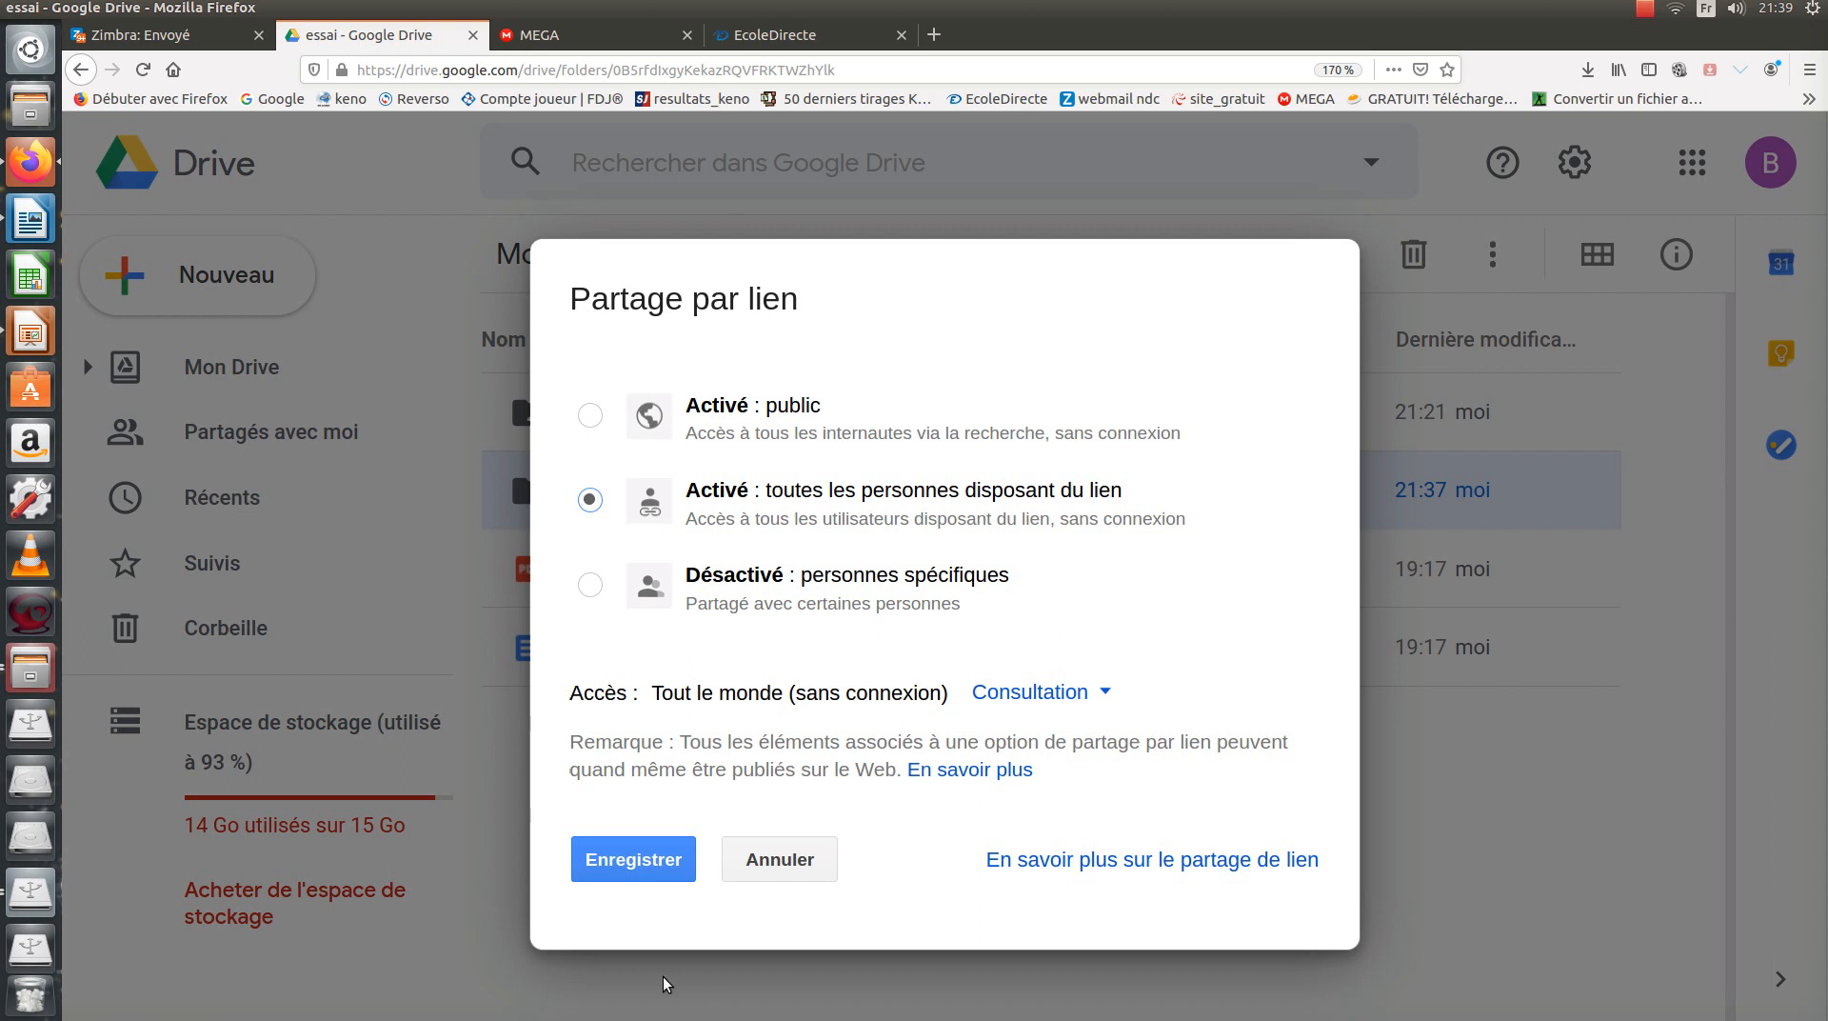
left_click(632, 862)
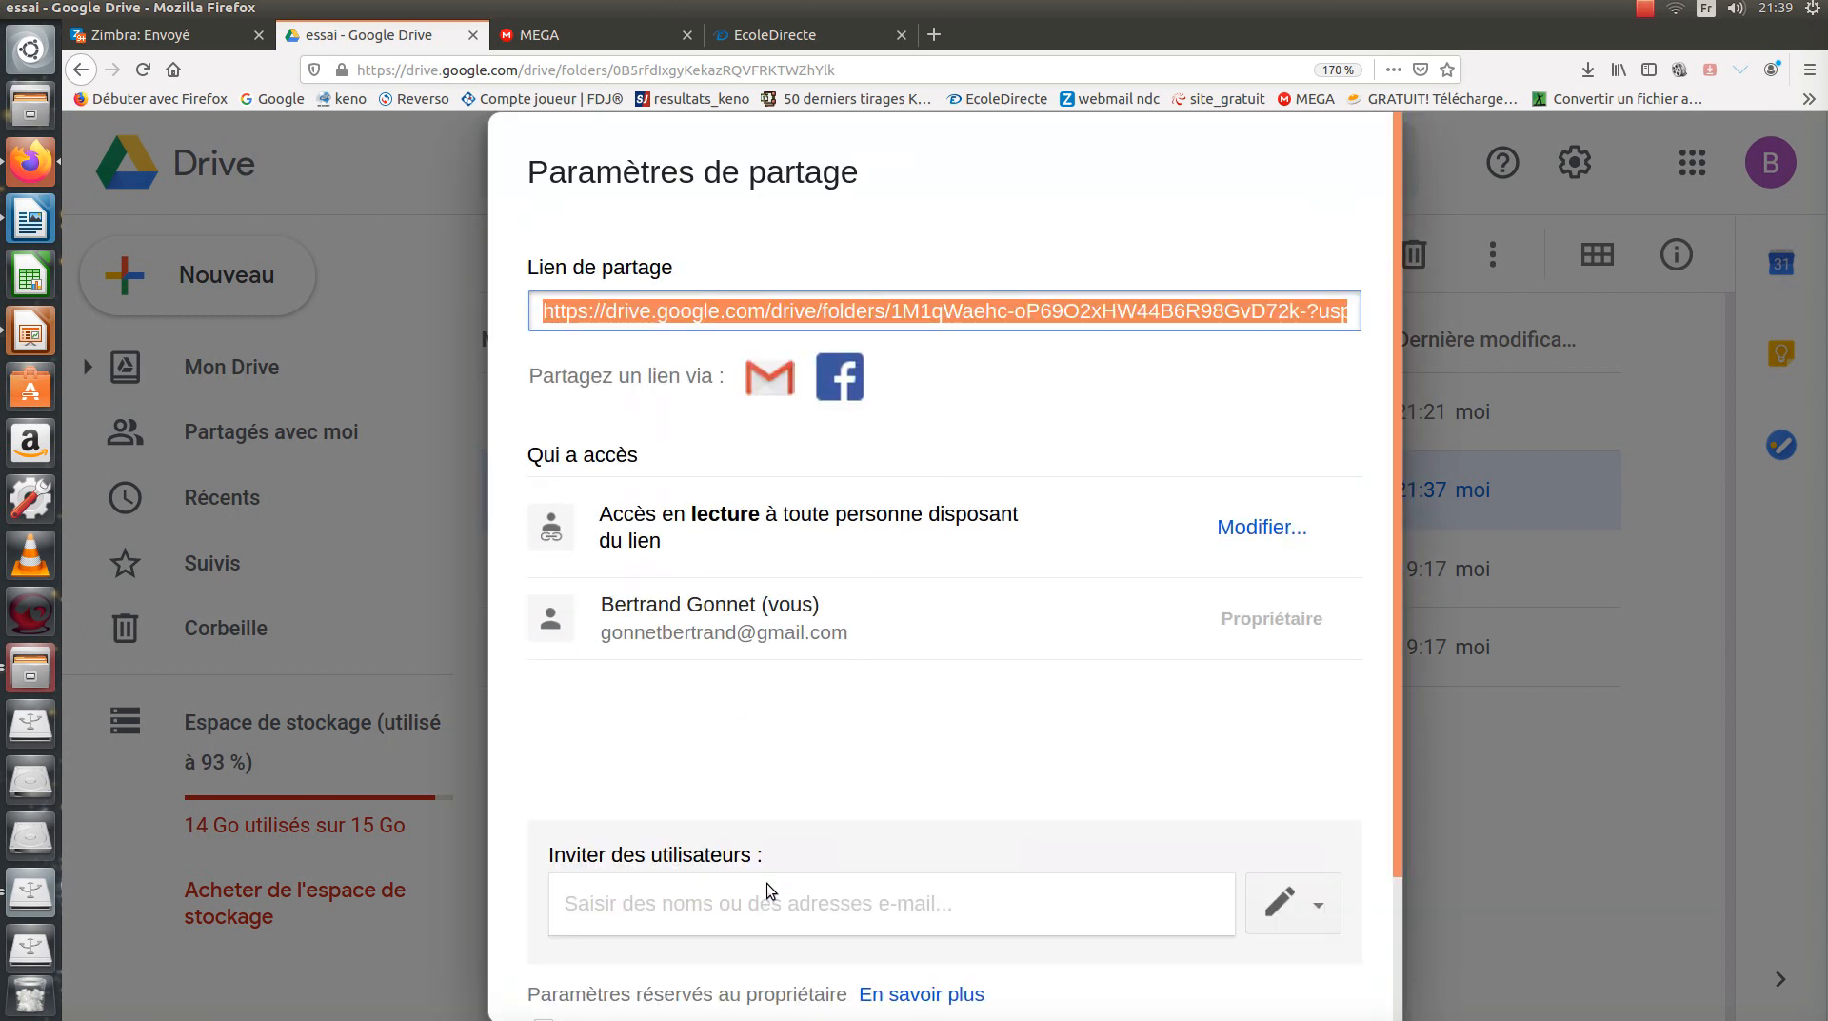
scroll(990, 810, "down", 3)
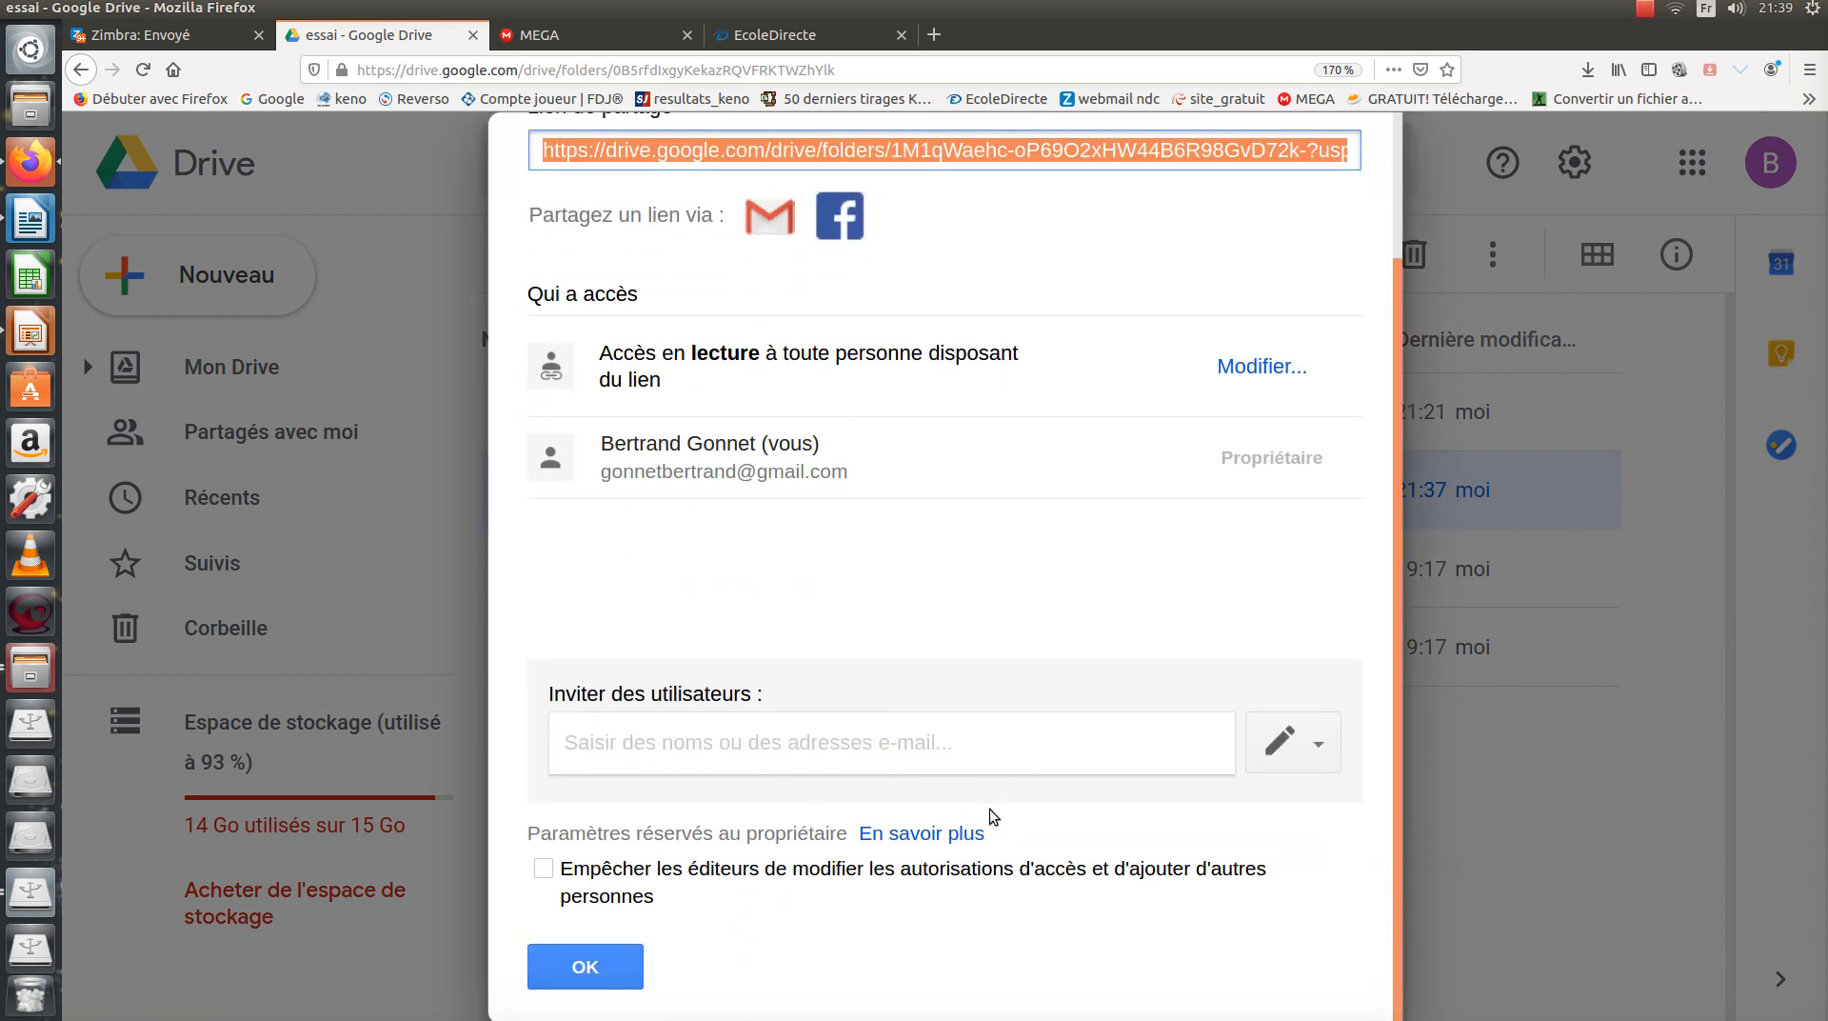
scroll(990, 810, "up", 3)
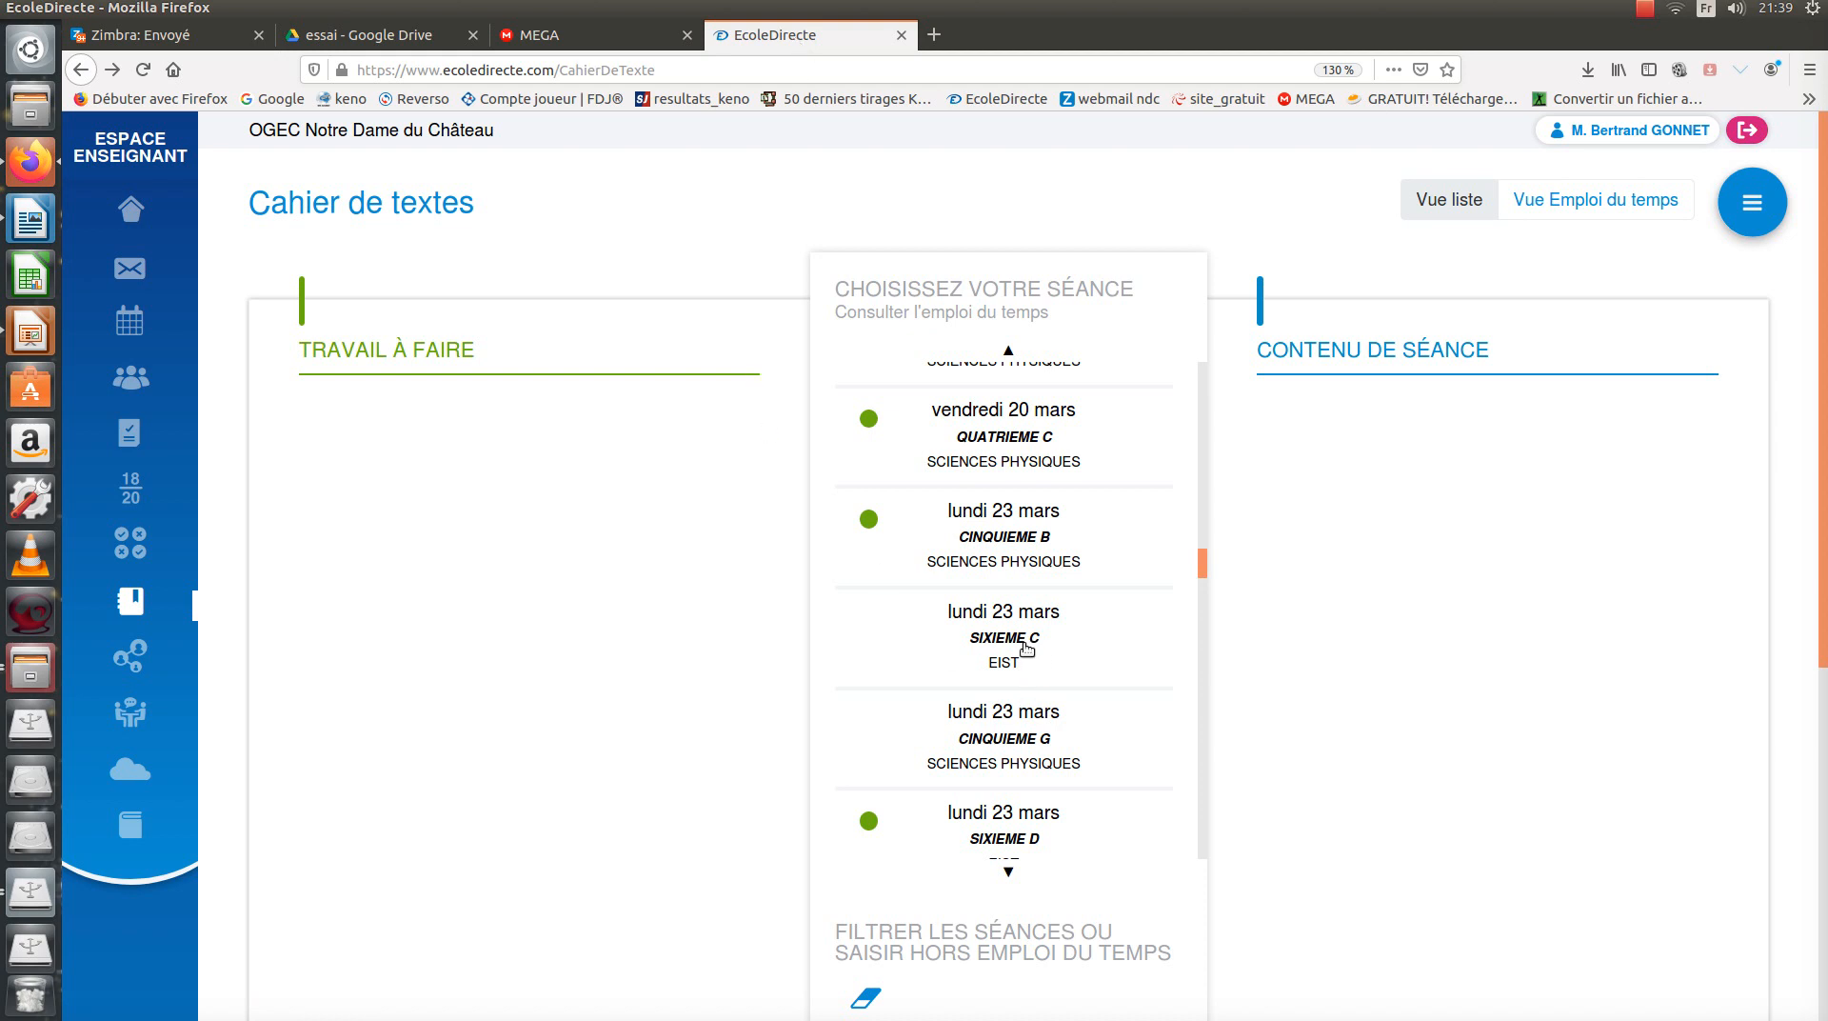
Find and open the mardi 24 mars SIXIEME A session in the Cahier de textes.
scroll(1024, 645, "up", 3)
scroll(1023, 645, "down", 3)
scroll(1023, 714, "down", 2)
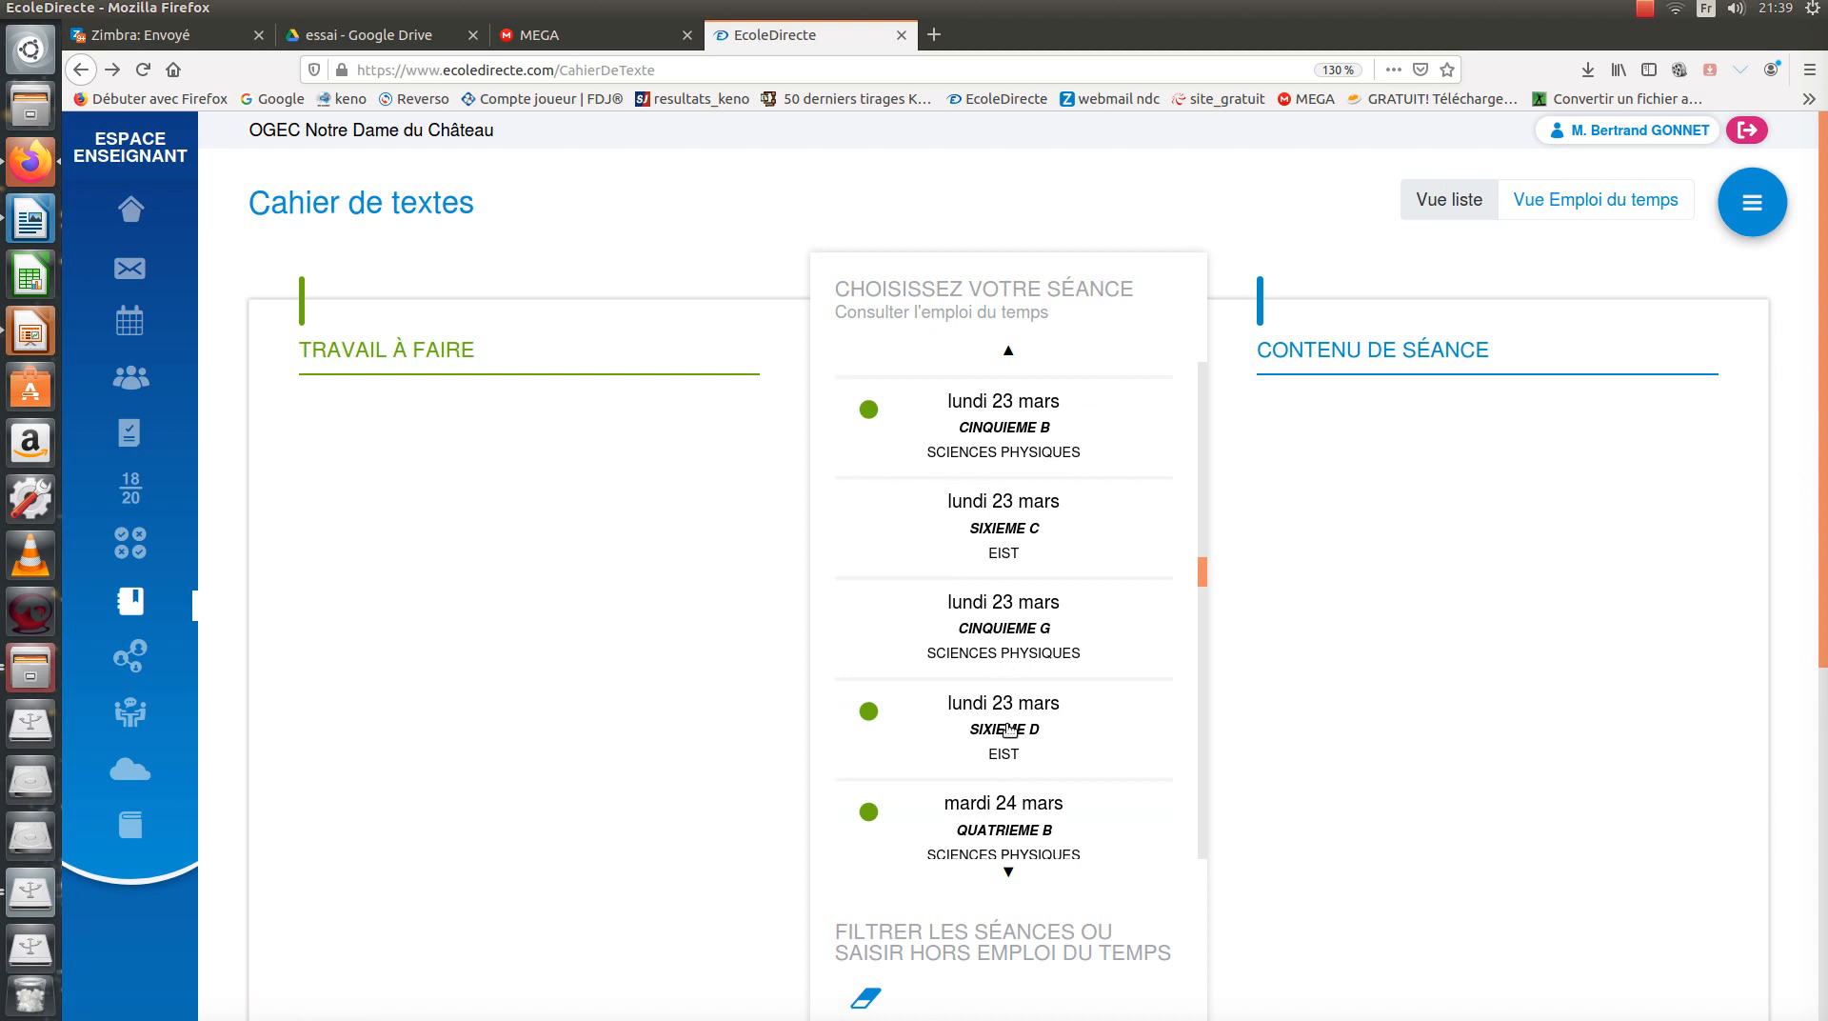
left_click(1007, 729)
scroll(1009, 729, "down", 1)
scroll(1016, 632, "down", 5)
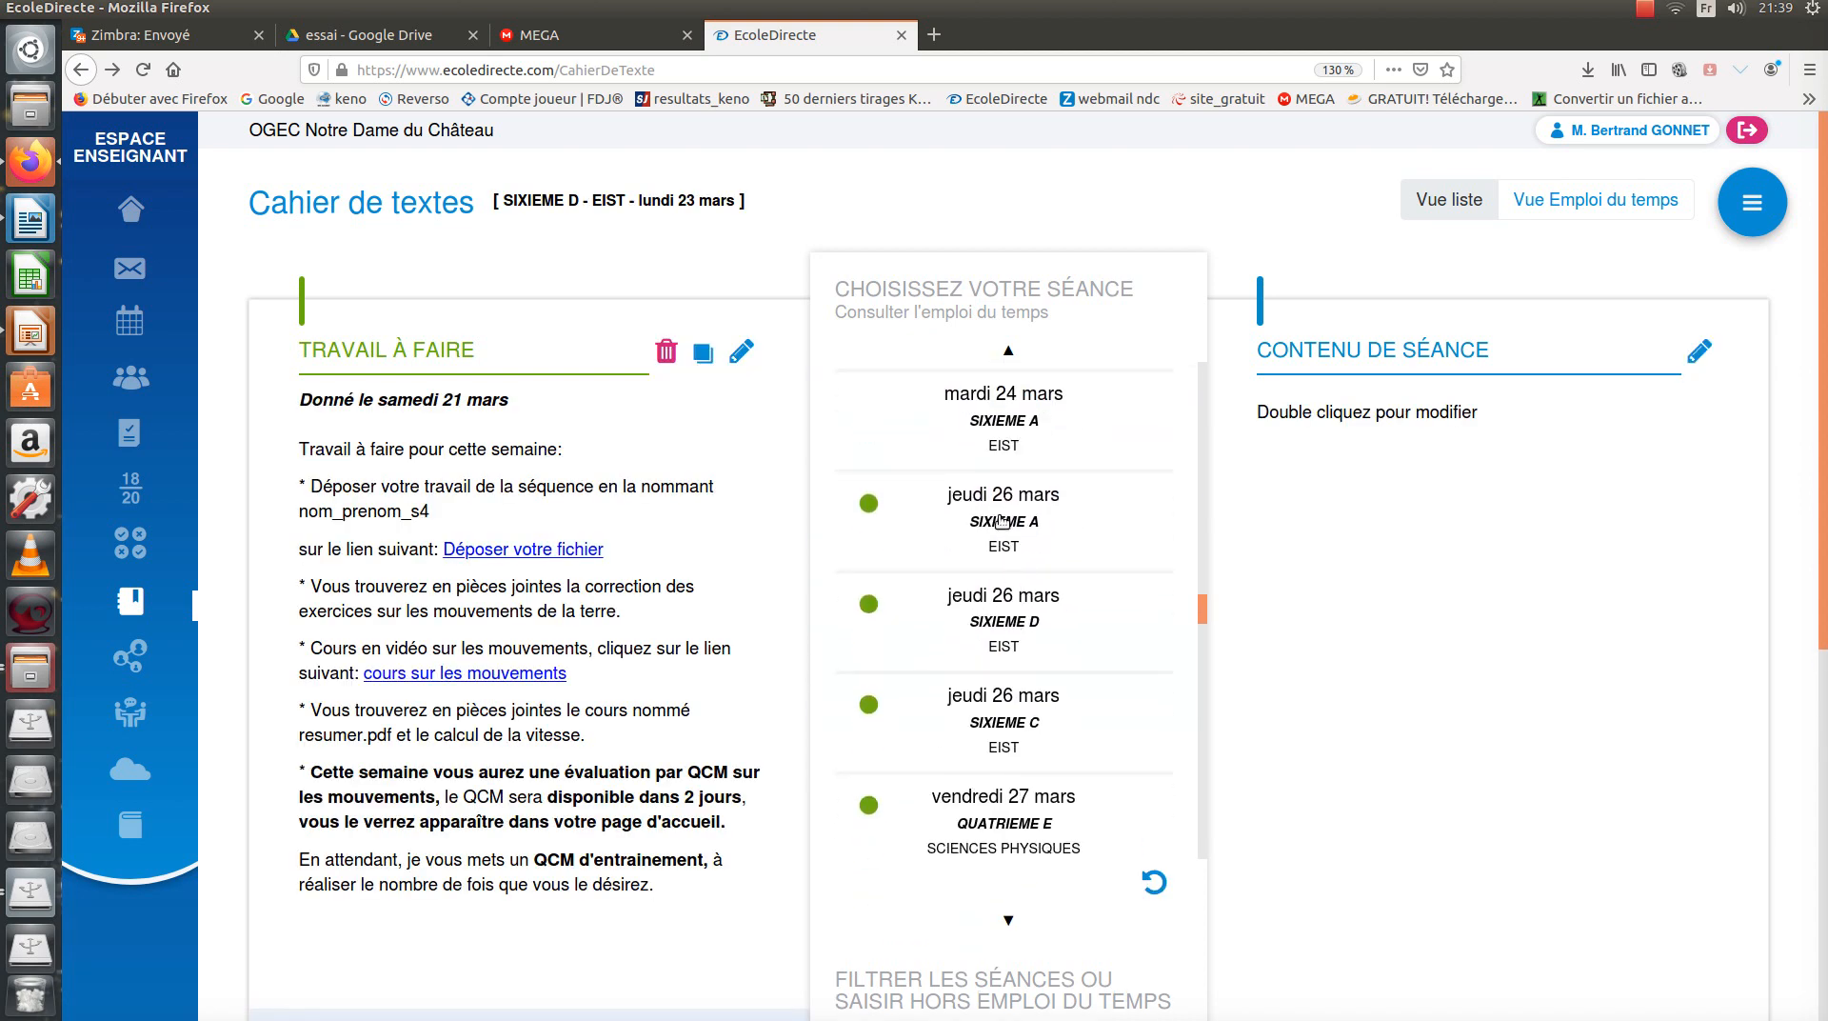
left_click(1002, 520)
left_click(1021, 626)
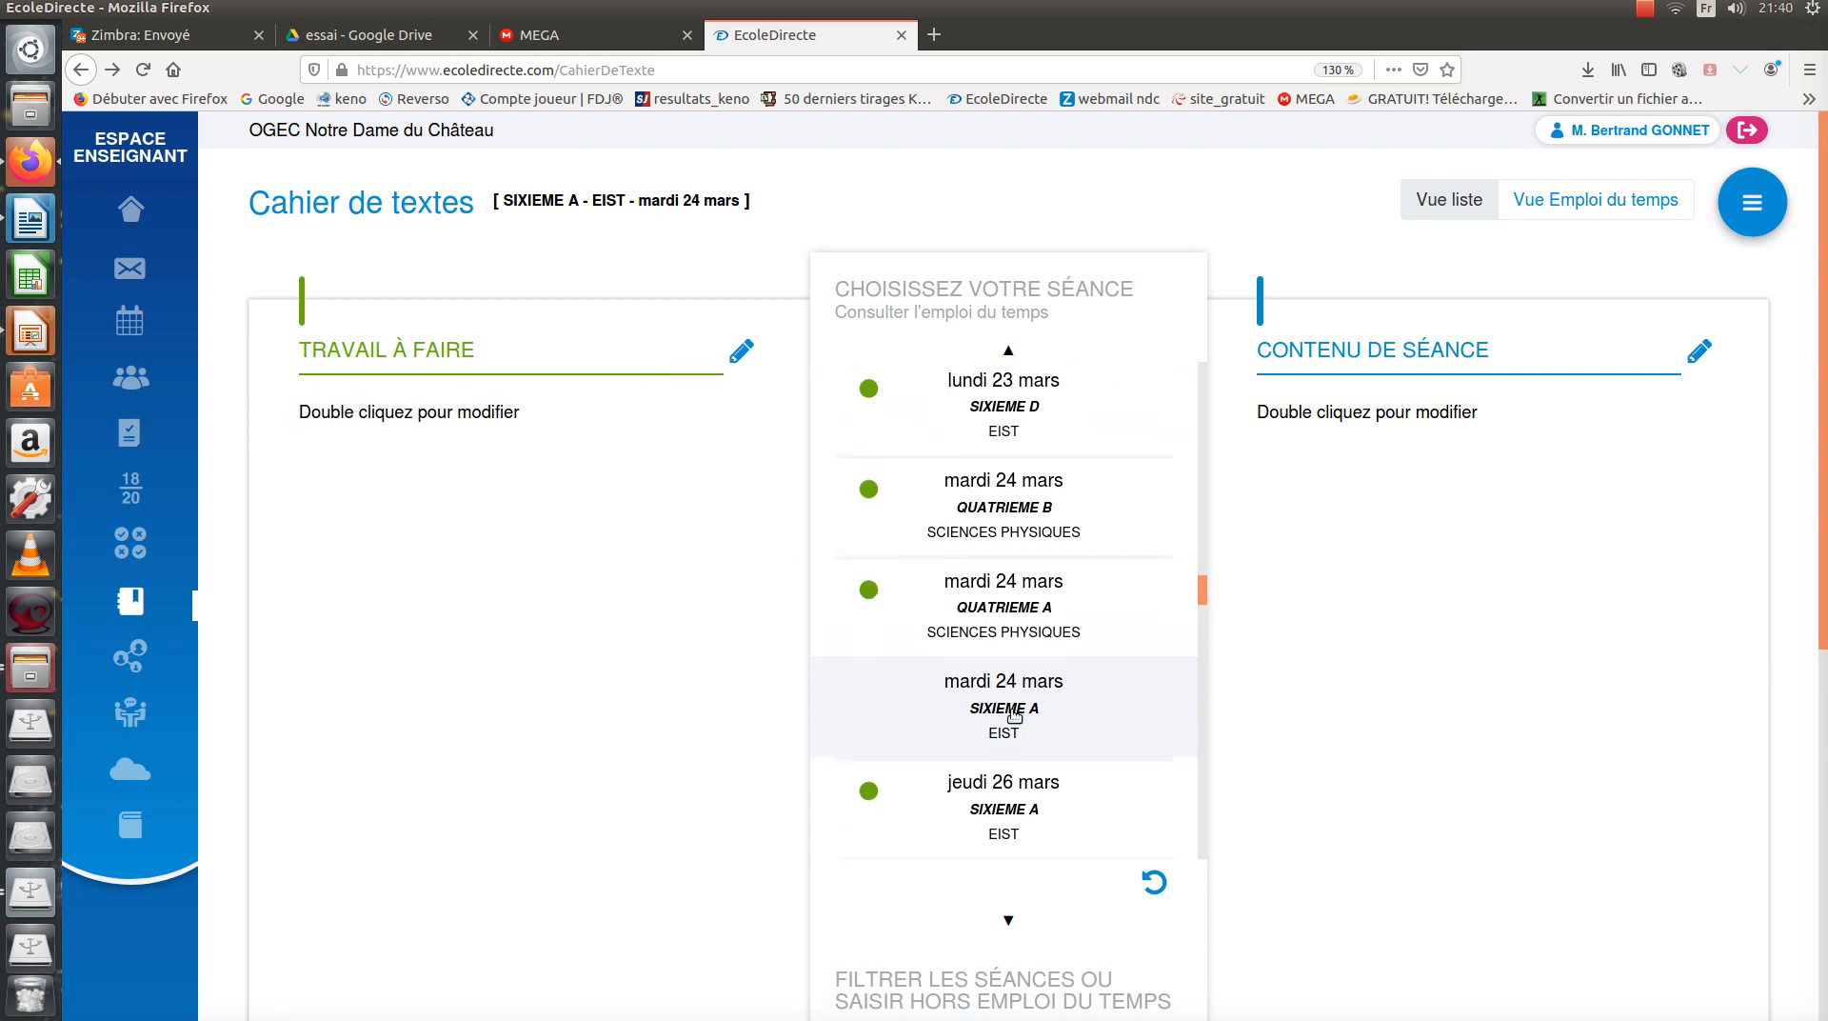
Write the homework 'Vous pouvez récupérer votre travail en cliquant sur le lien suivant: lien' and select 'lien'.
double_click(403, 411)
left_click(388, 745)
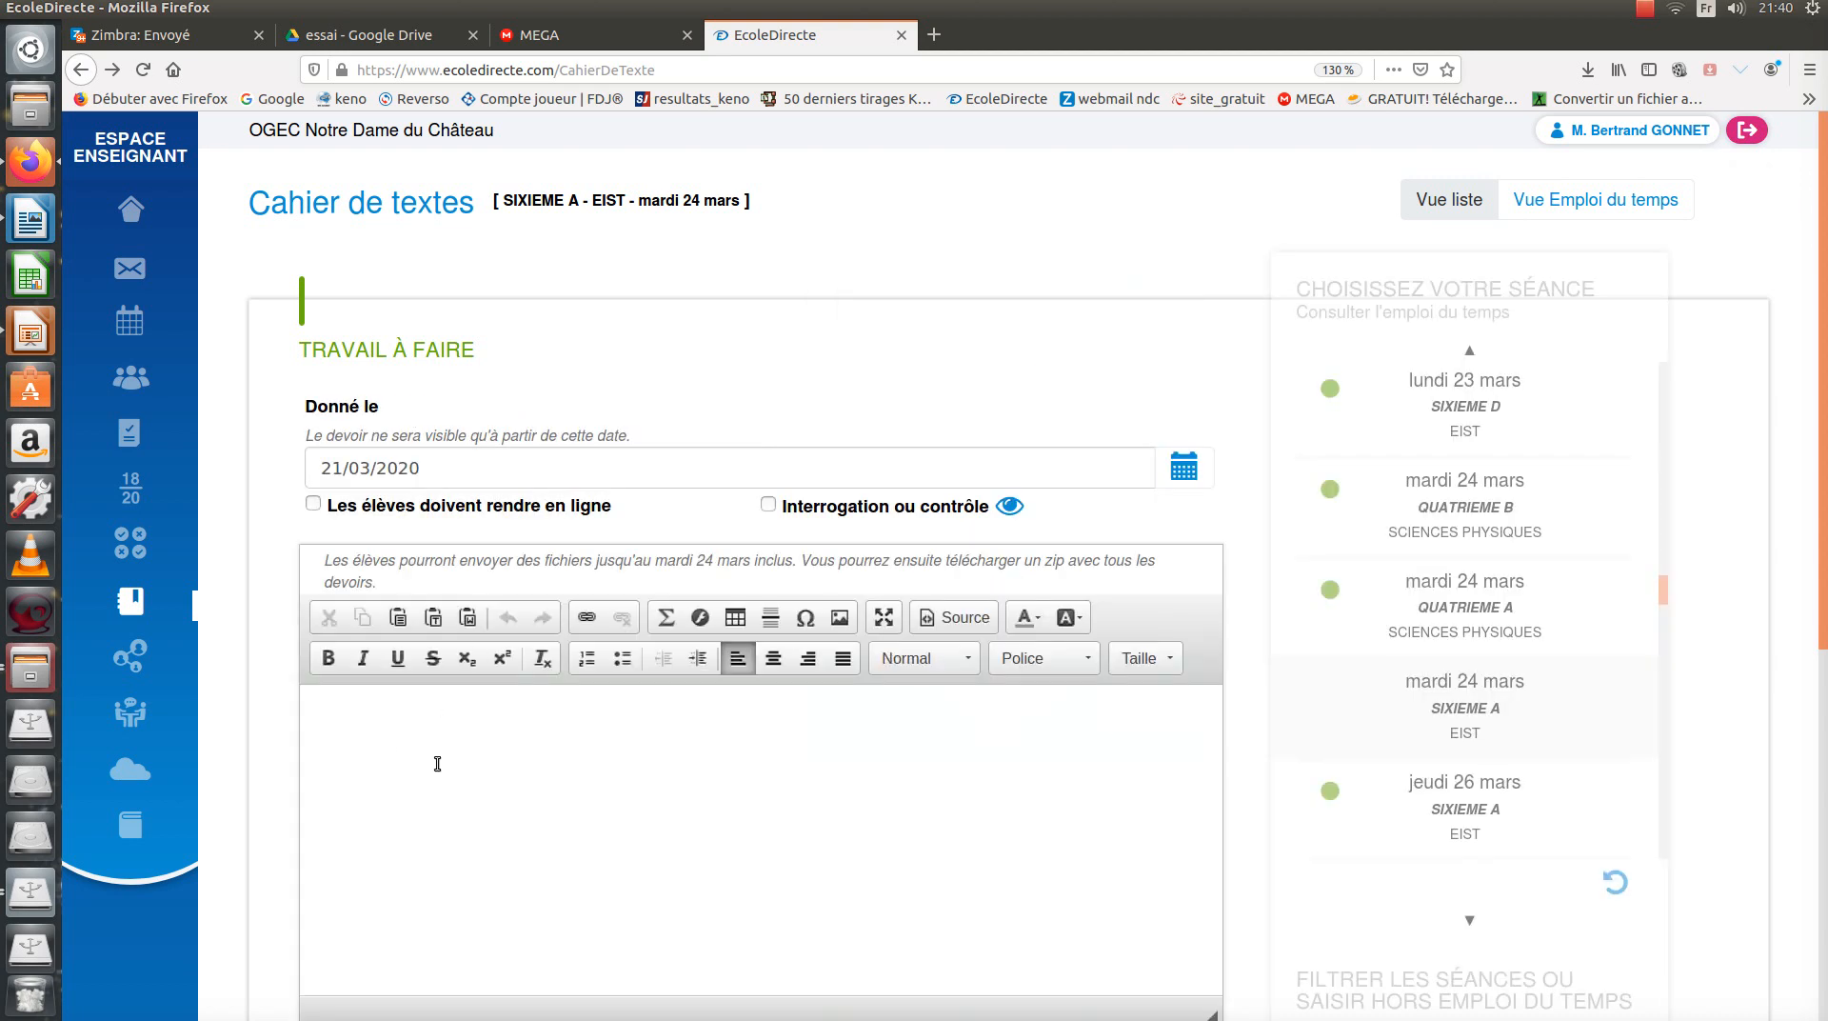
type("Vous pouvez récupérer votre")
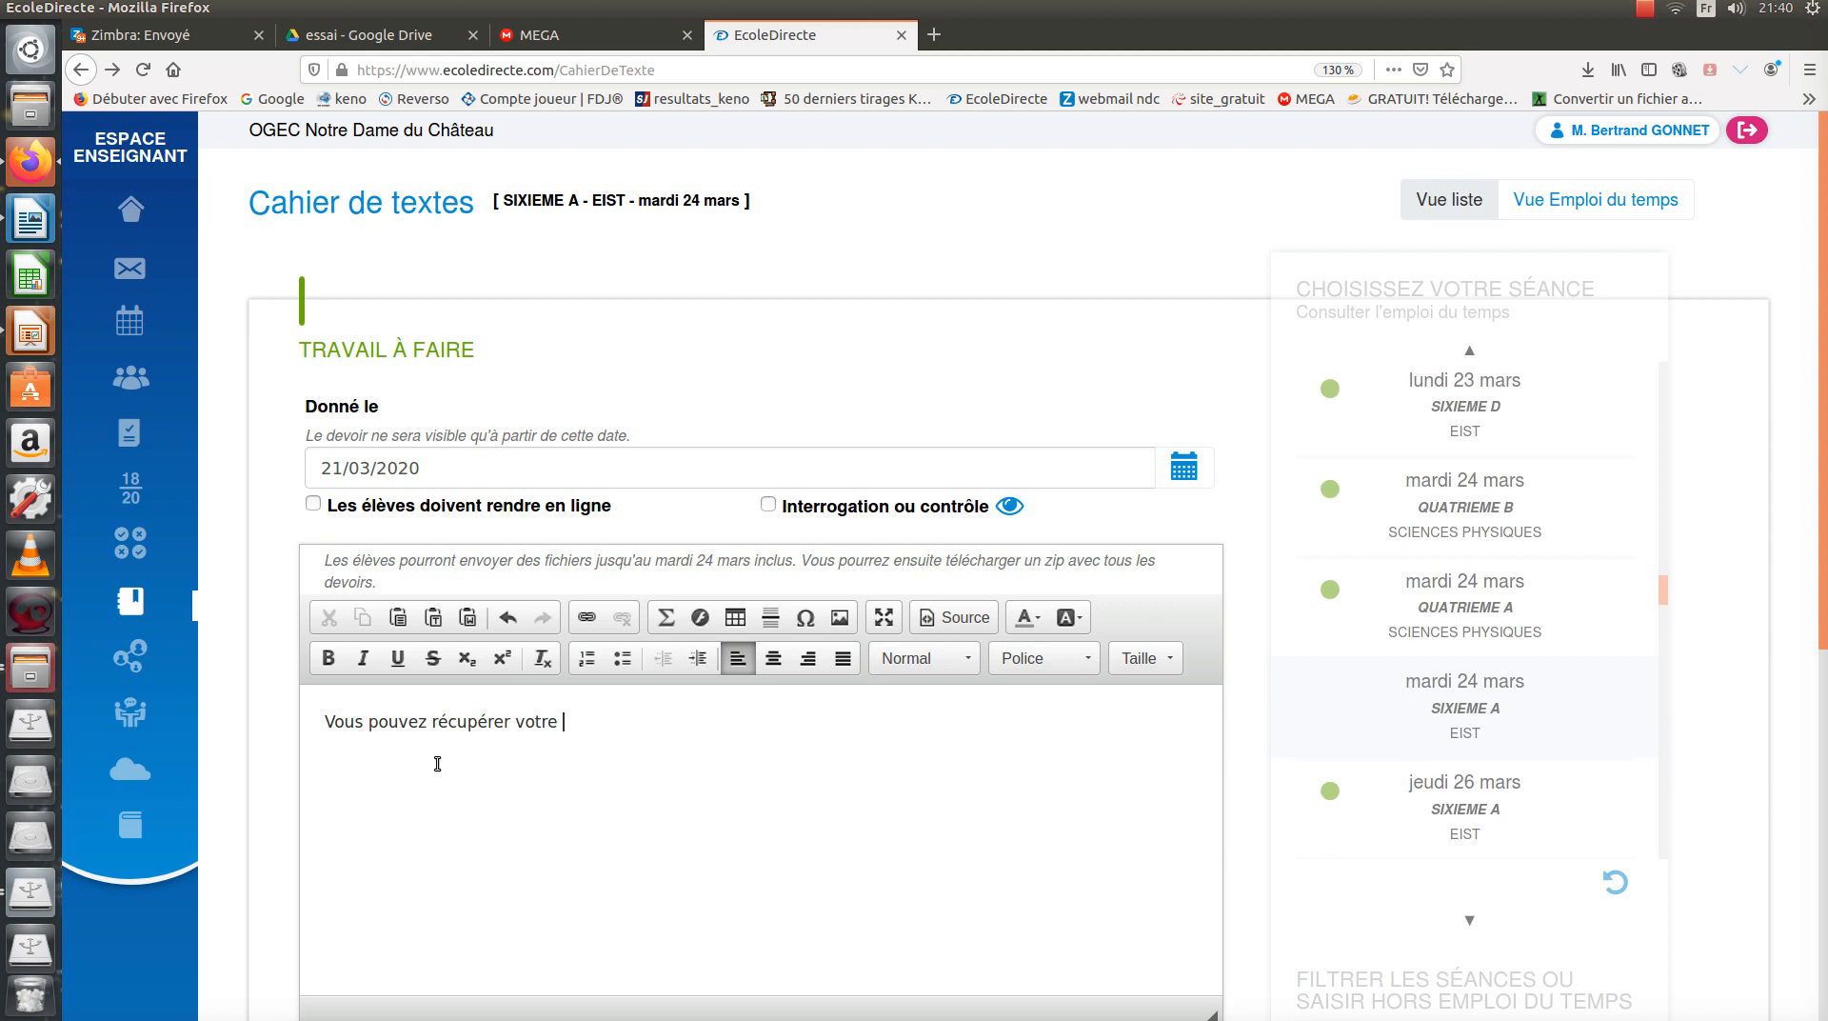
type("travaei")
type(" en cliquant sur")
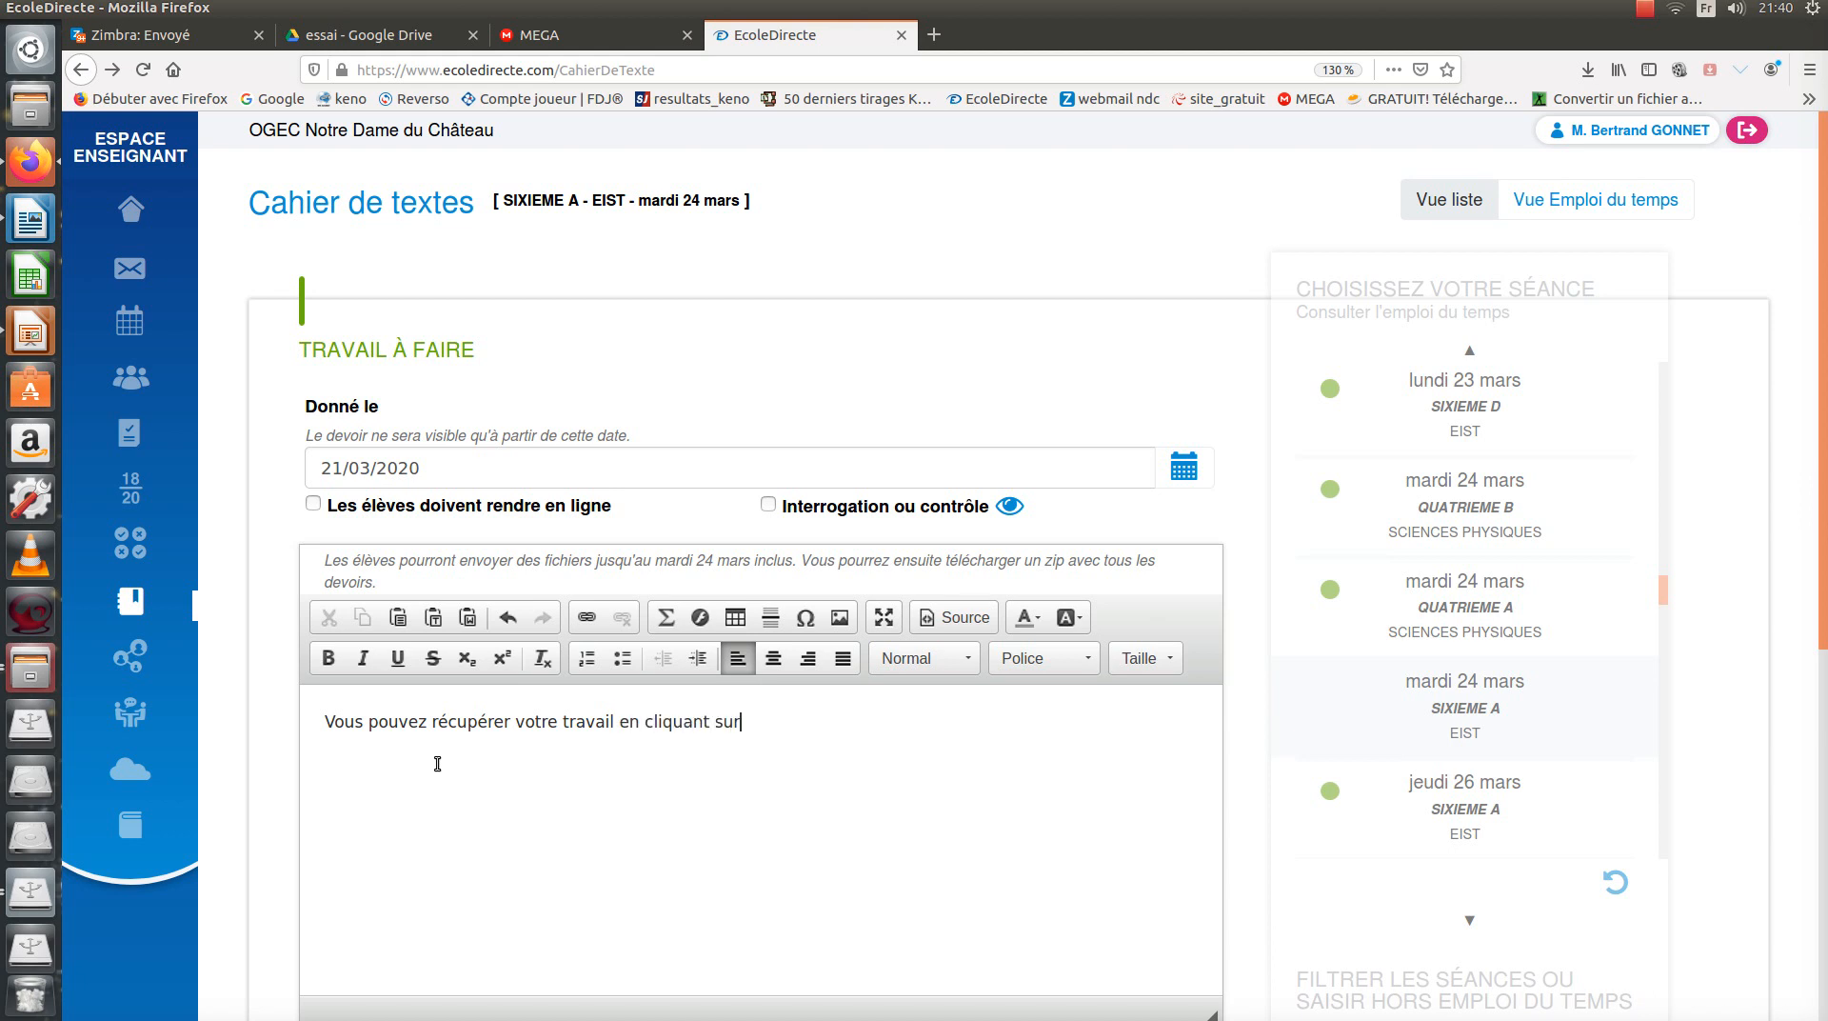
type(" le lien suivan")
left_click_drag(869, 722, 910, 721)
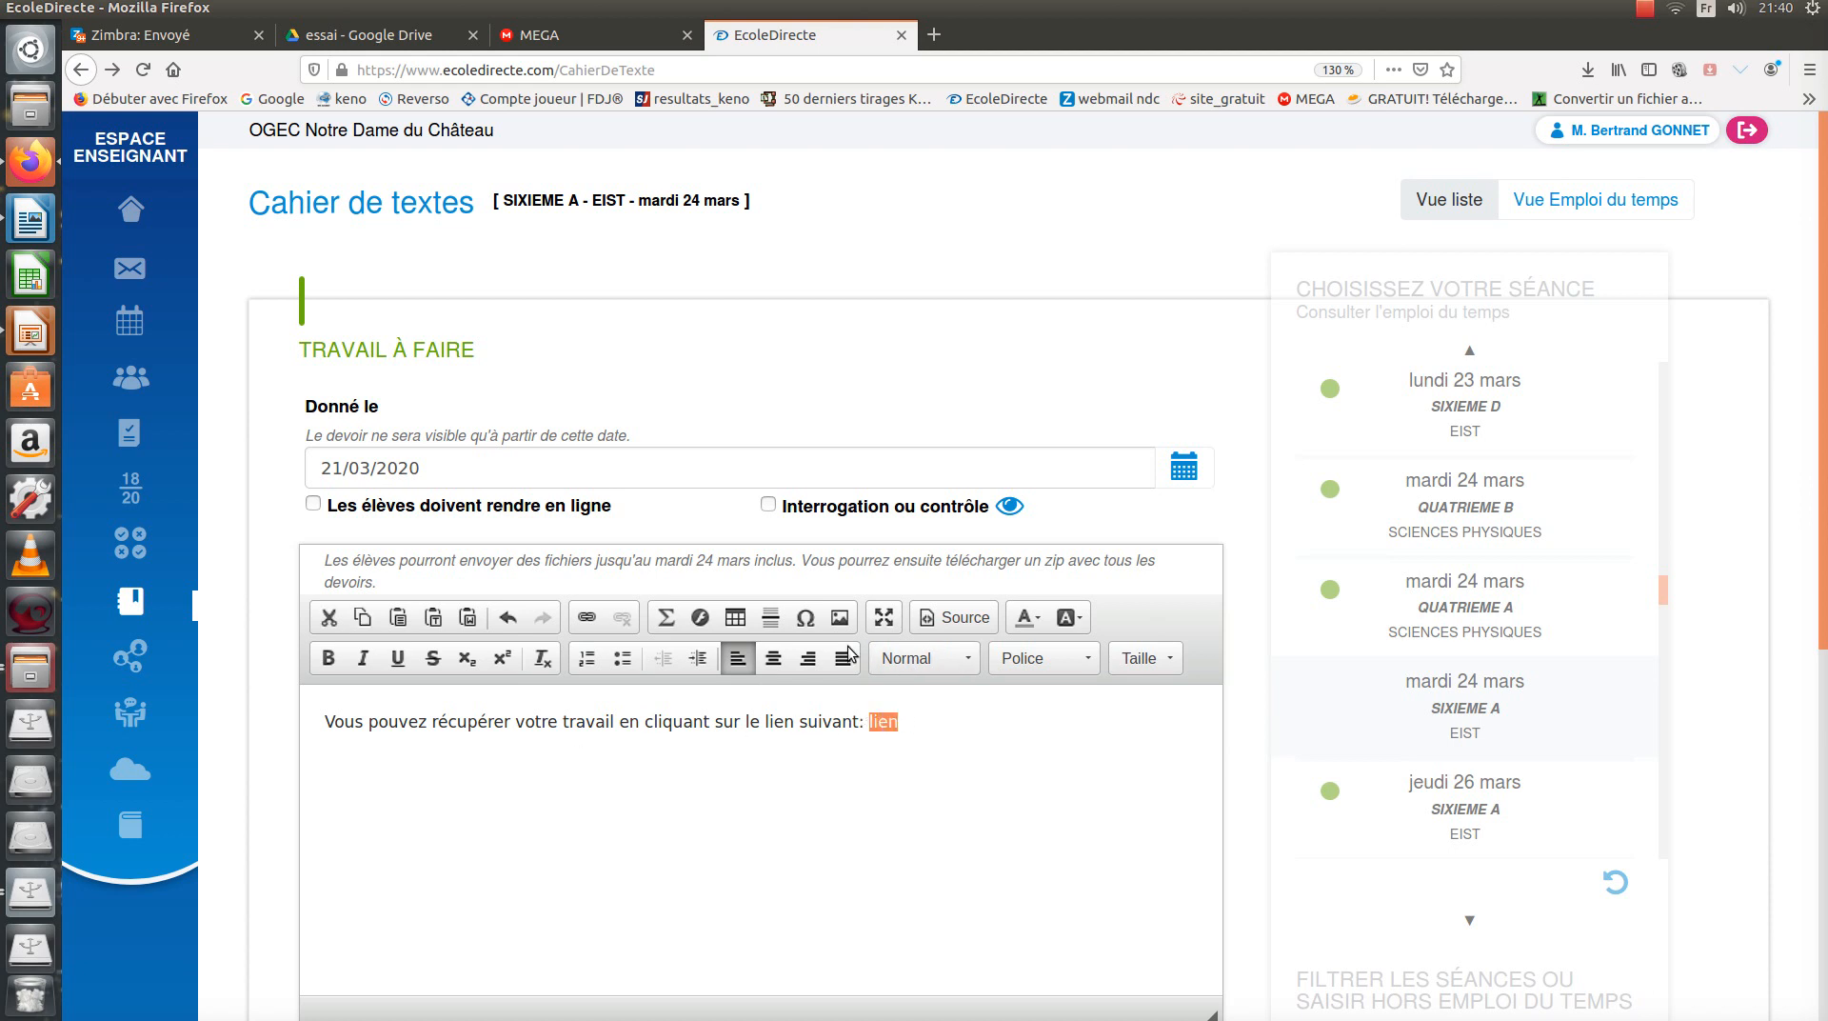
Link the word 'lien' to the copied Drive folder URL and save the homework.
left_click(588, 619)
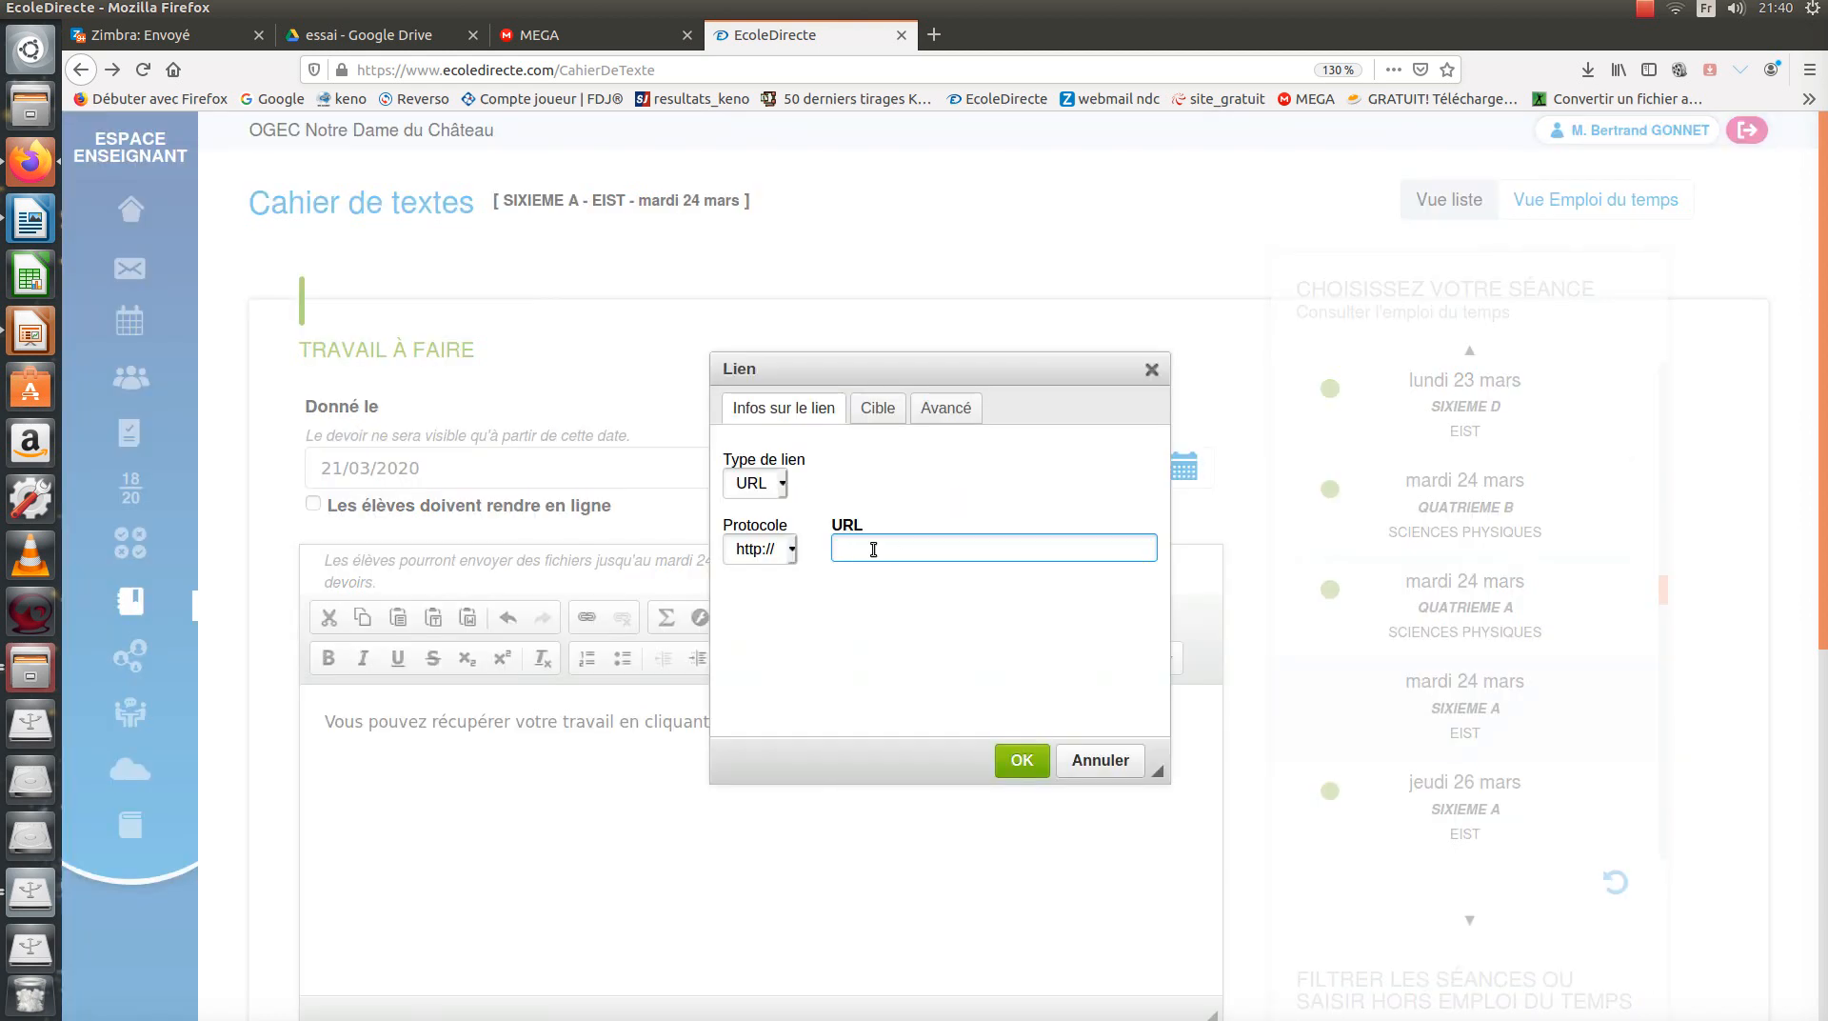
key("ctrl+v")
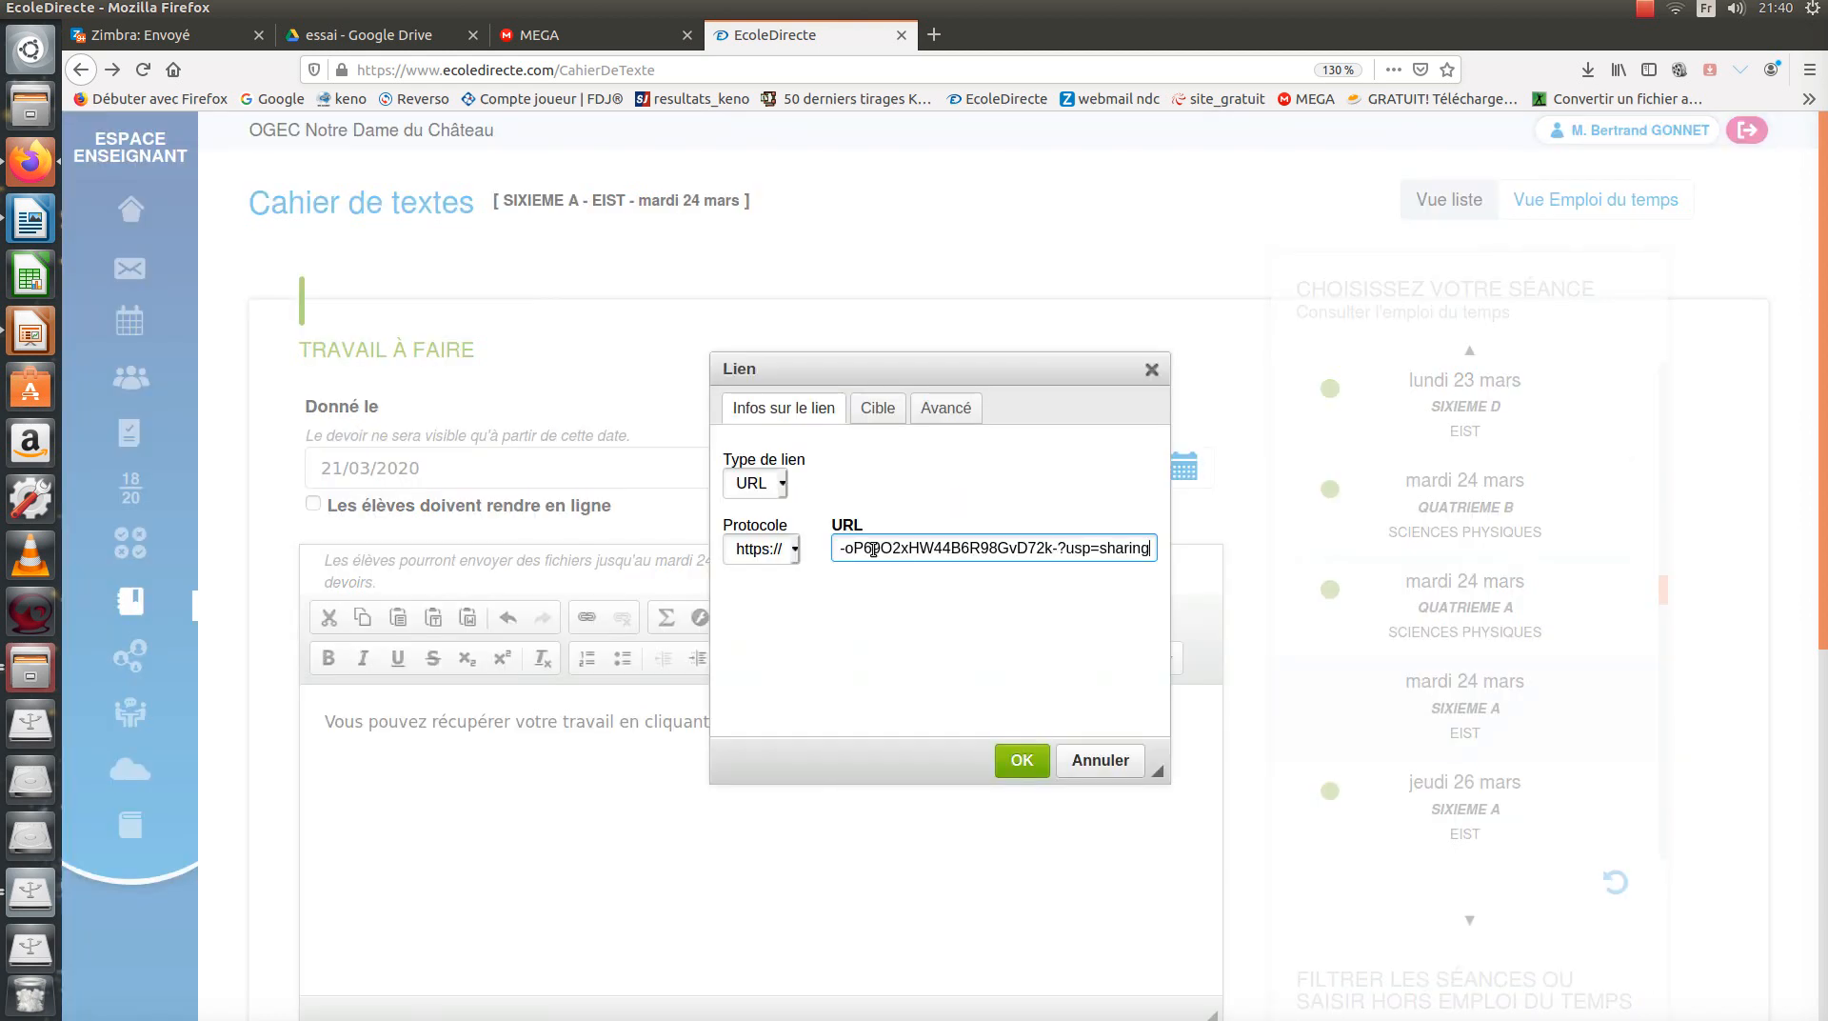
left_click(1021, 762)
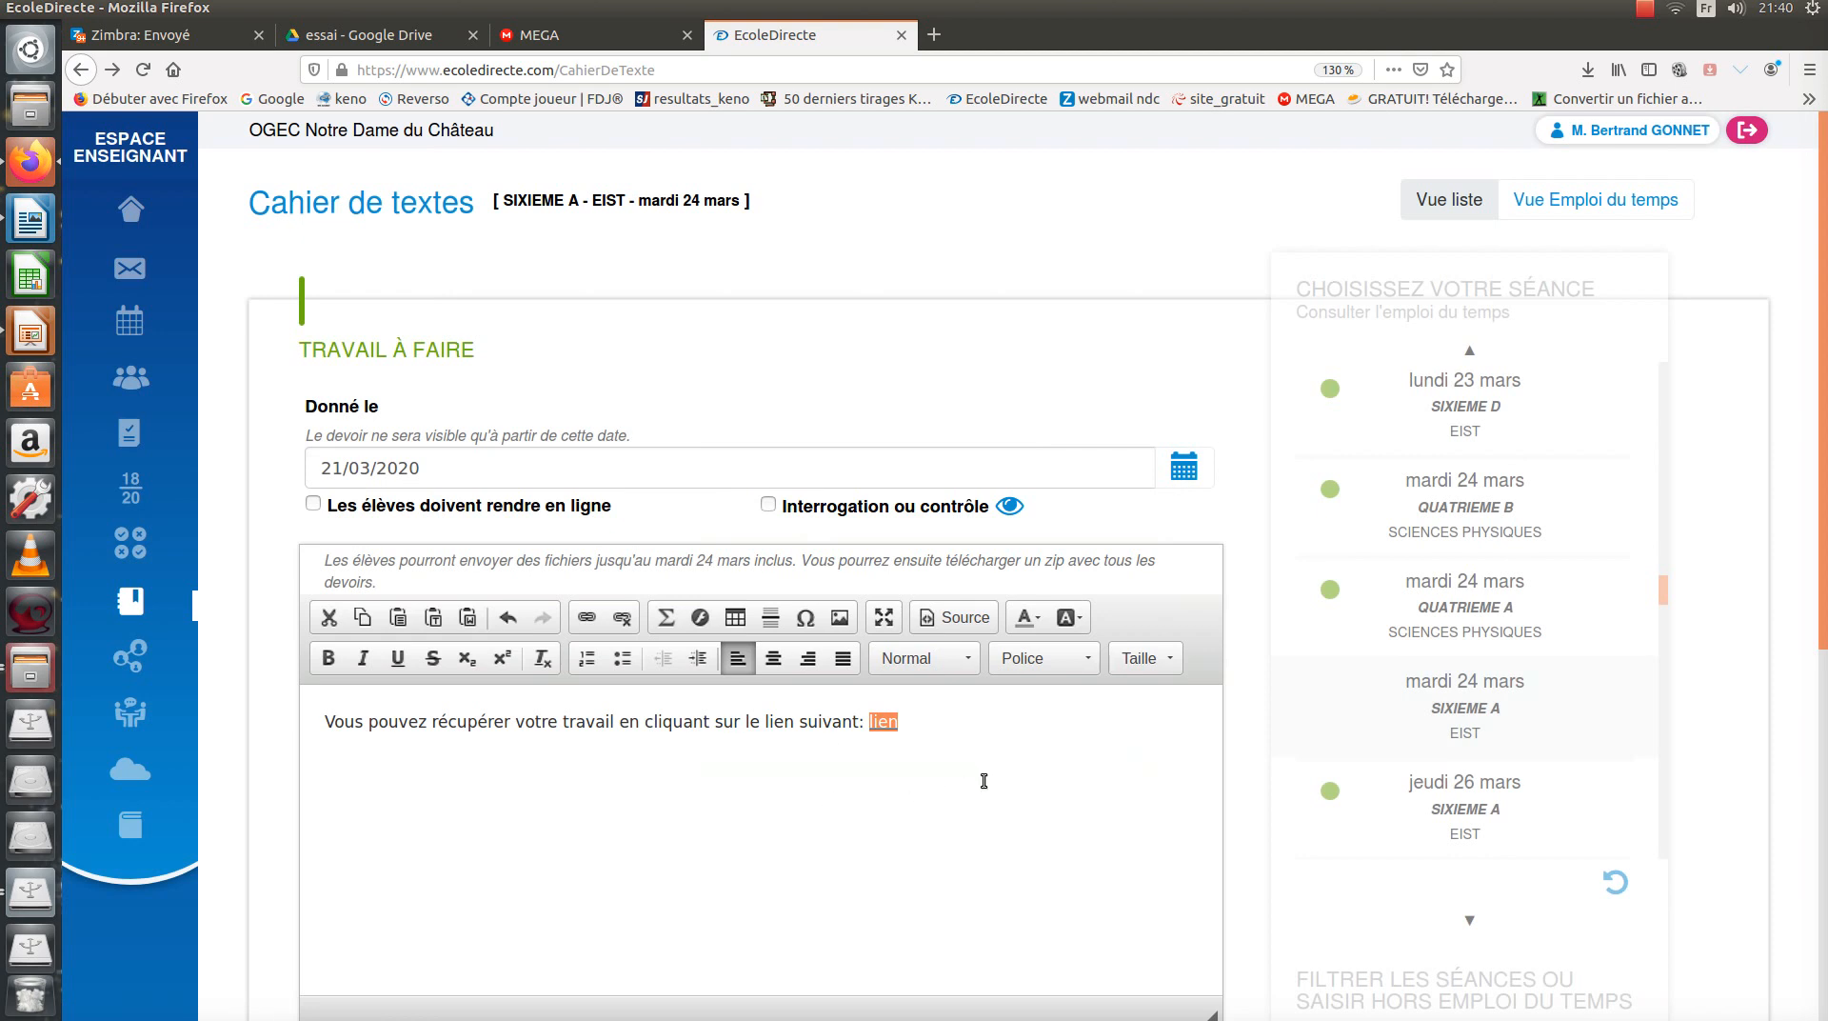
scroll(990, 781, "down", 4)
left_click(1144, 719)
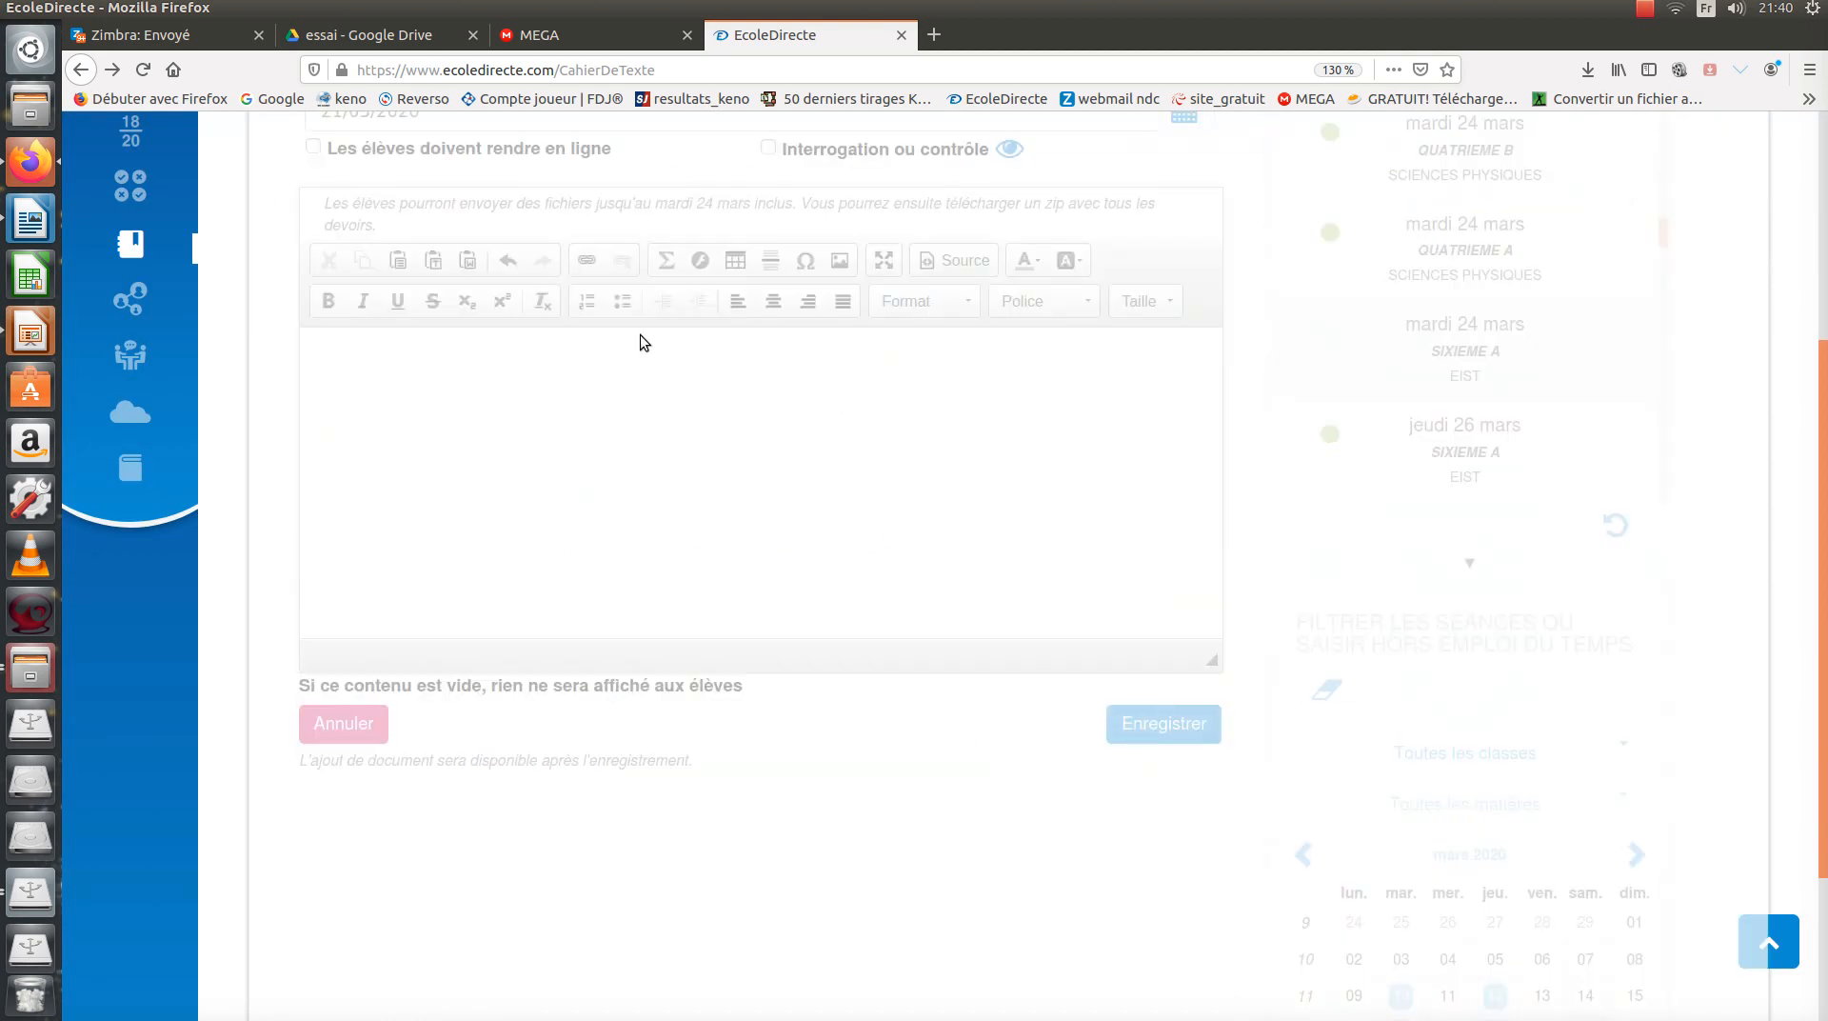
Close the Google Drive sharing tab and test the homework link from EcoleDirecte.
left_click(390, 38)
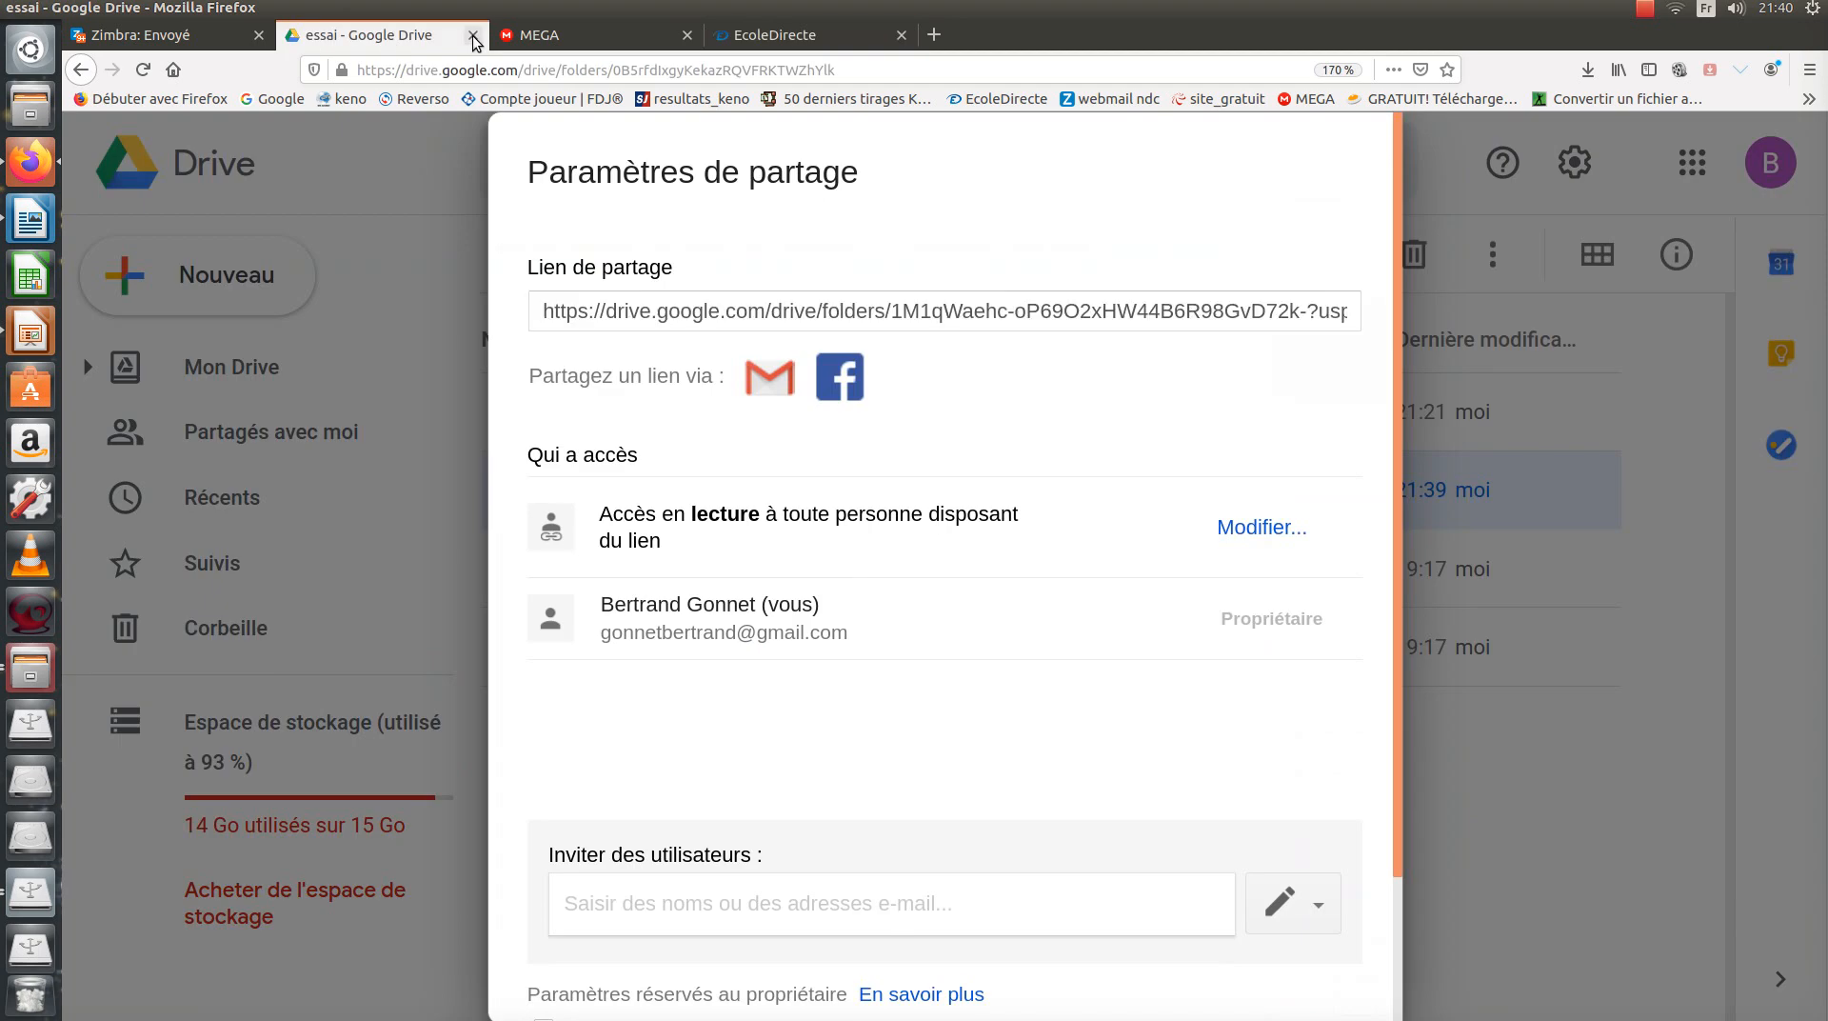
left_click(472, 35)
left_click(579, 36)
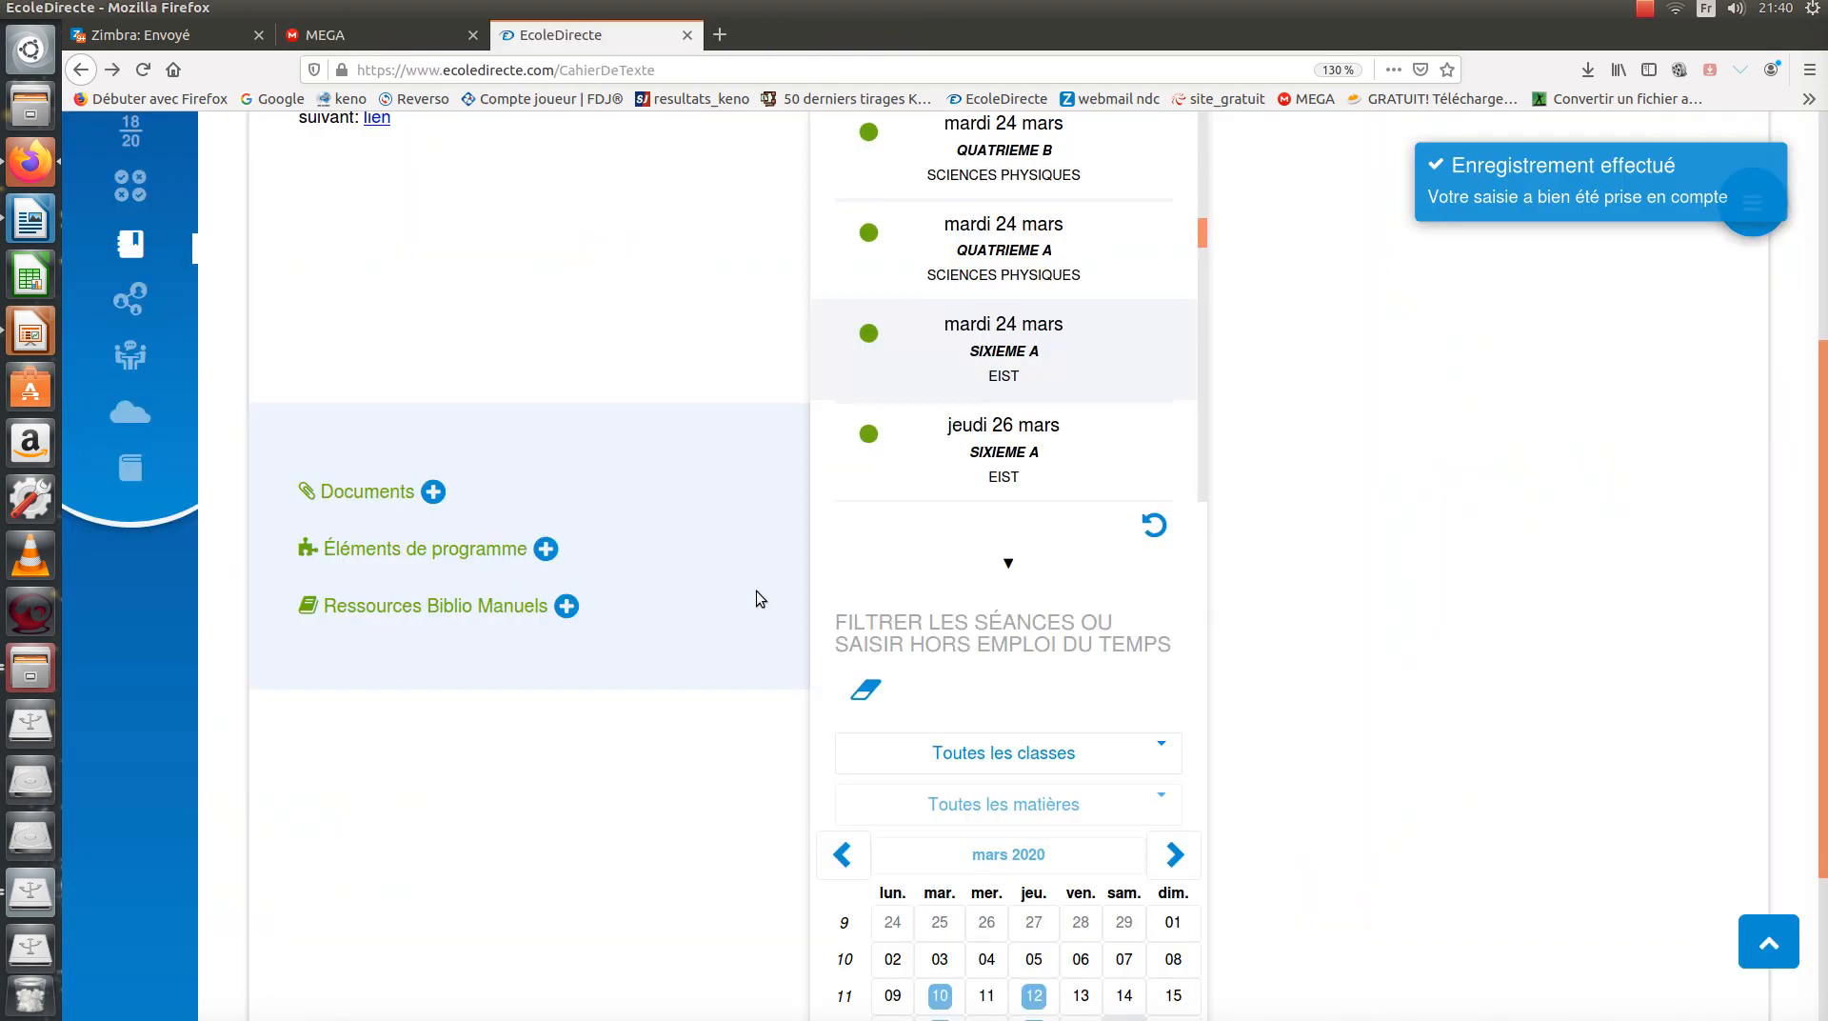
scroll(1014, 585, "up", 3)
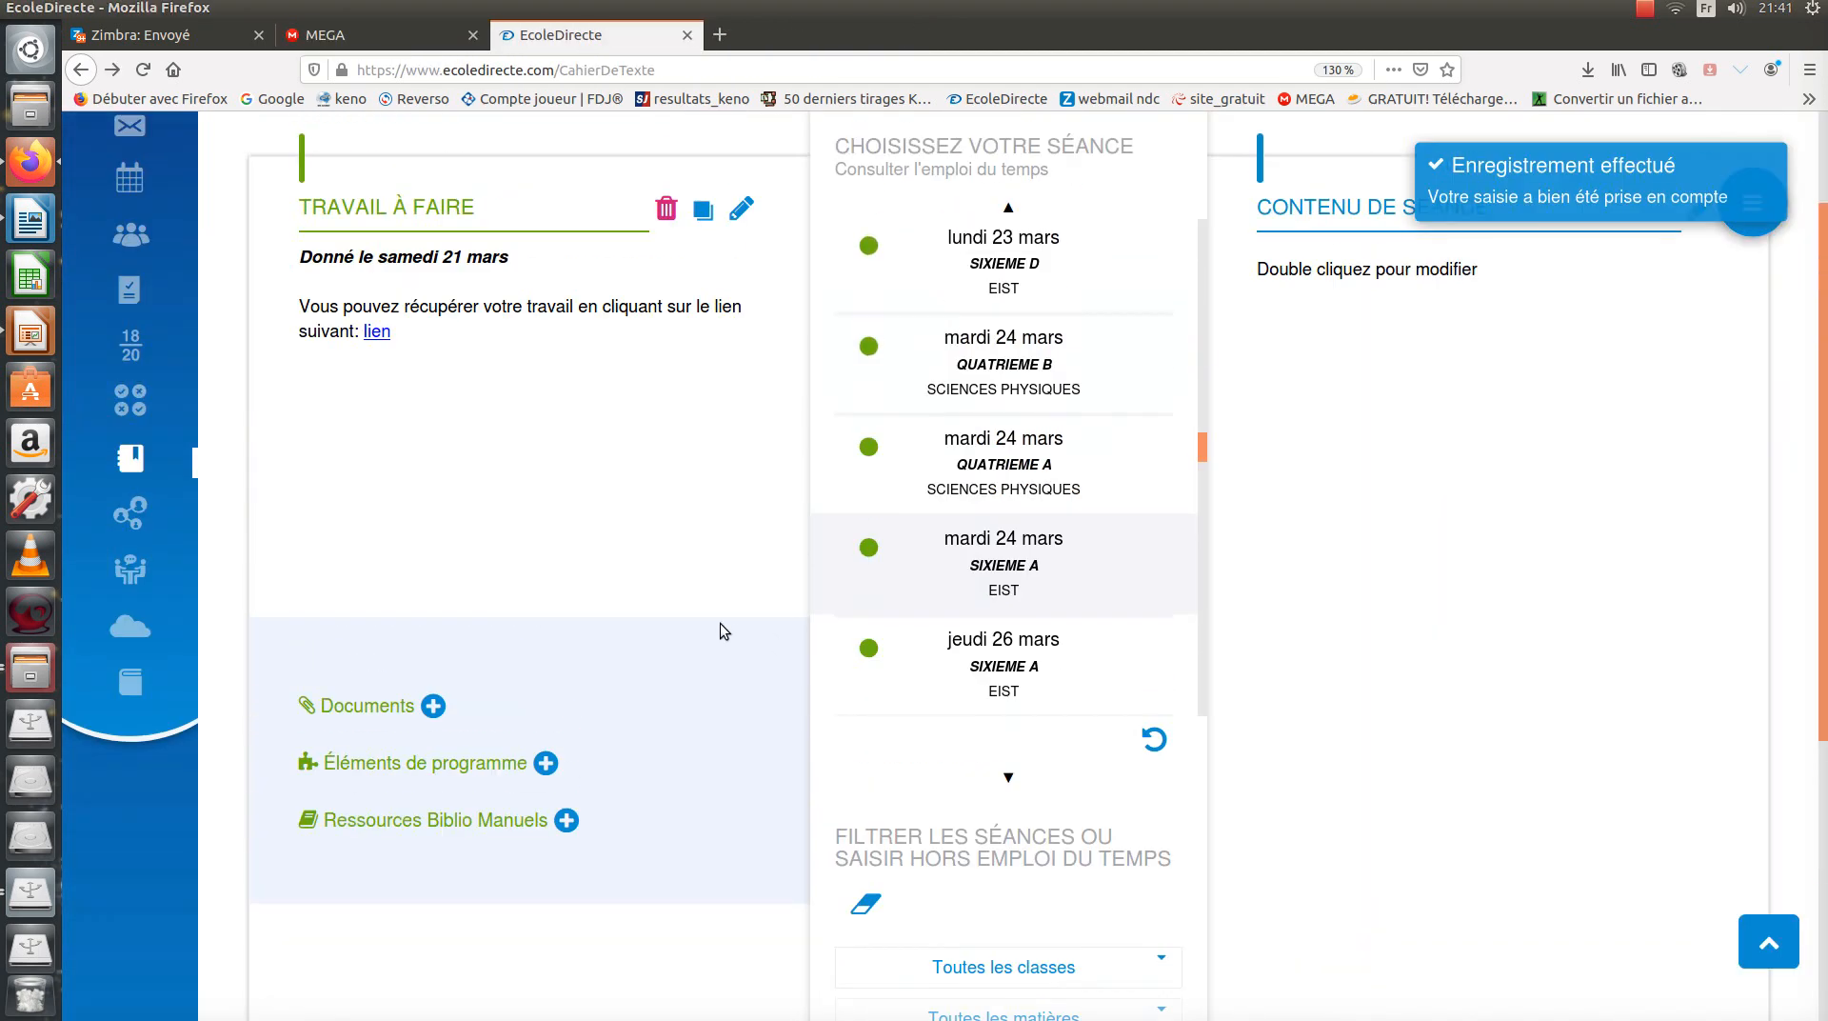
left_click(378, 338)
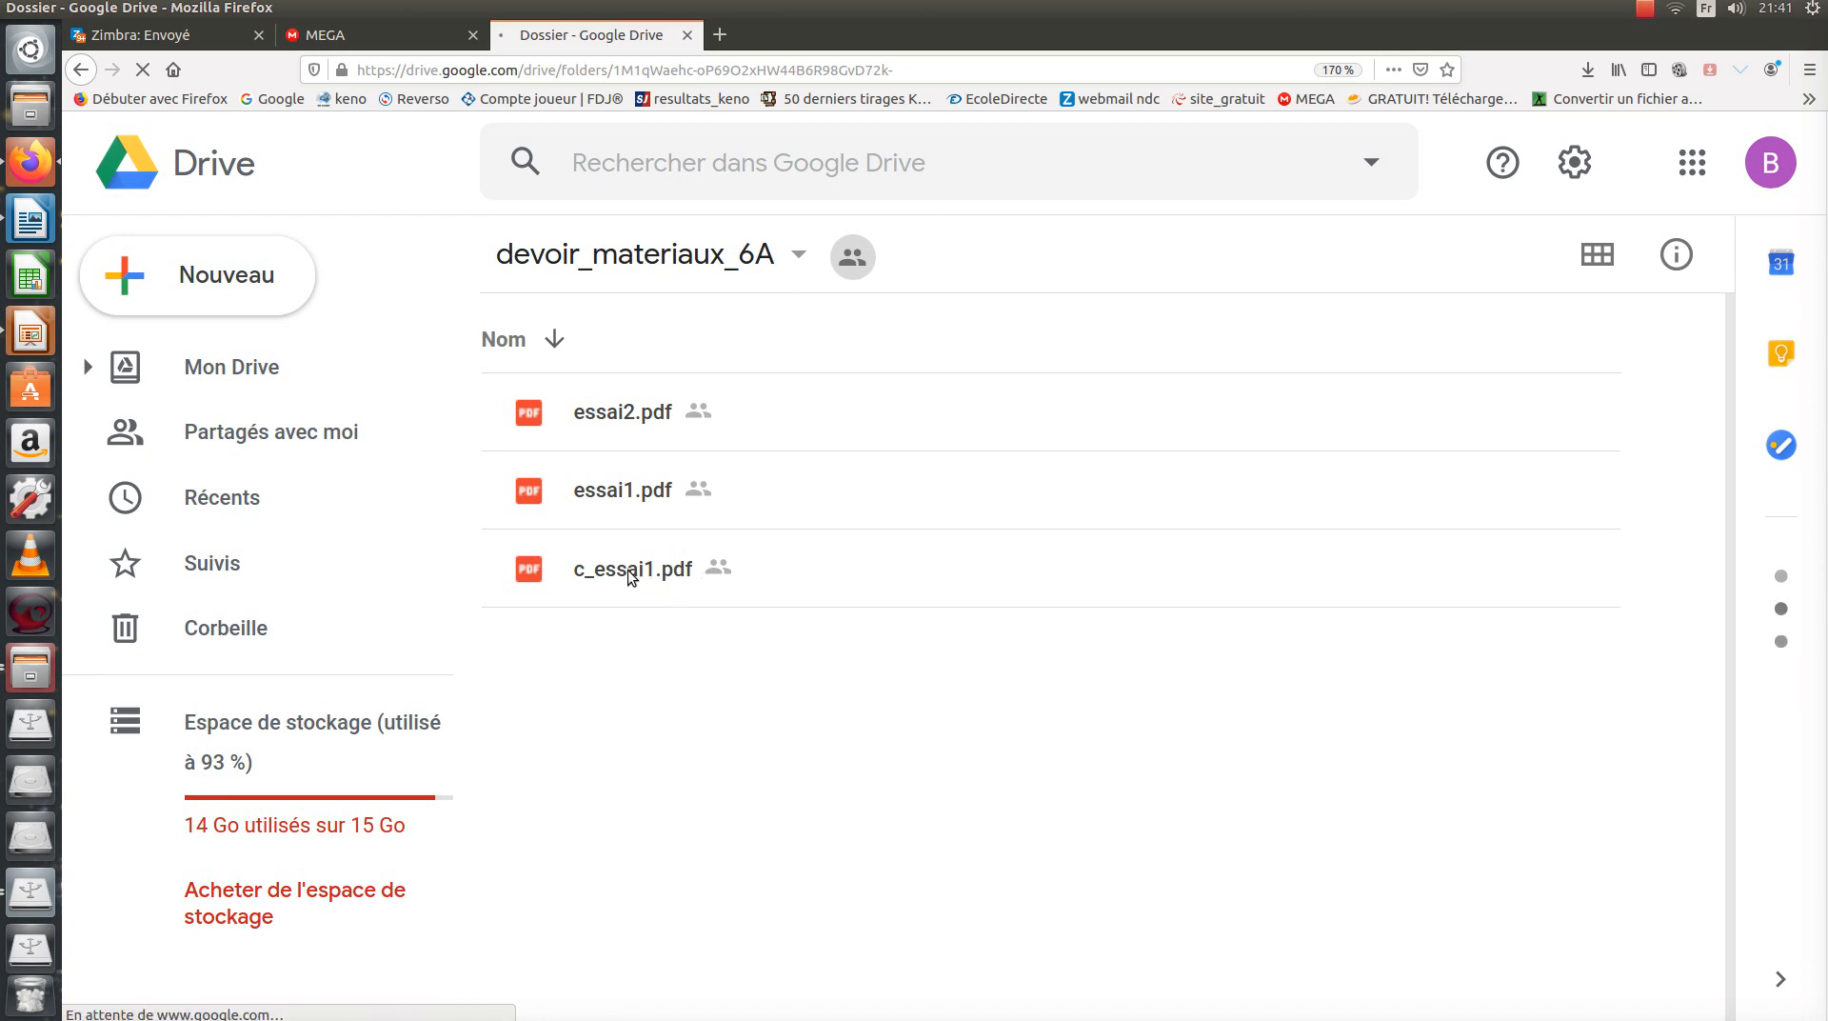
Select c_essai1.pdf and essai1.pdf and view c_essai1.pdf's actions menu without acting.
left_click(773, 558)
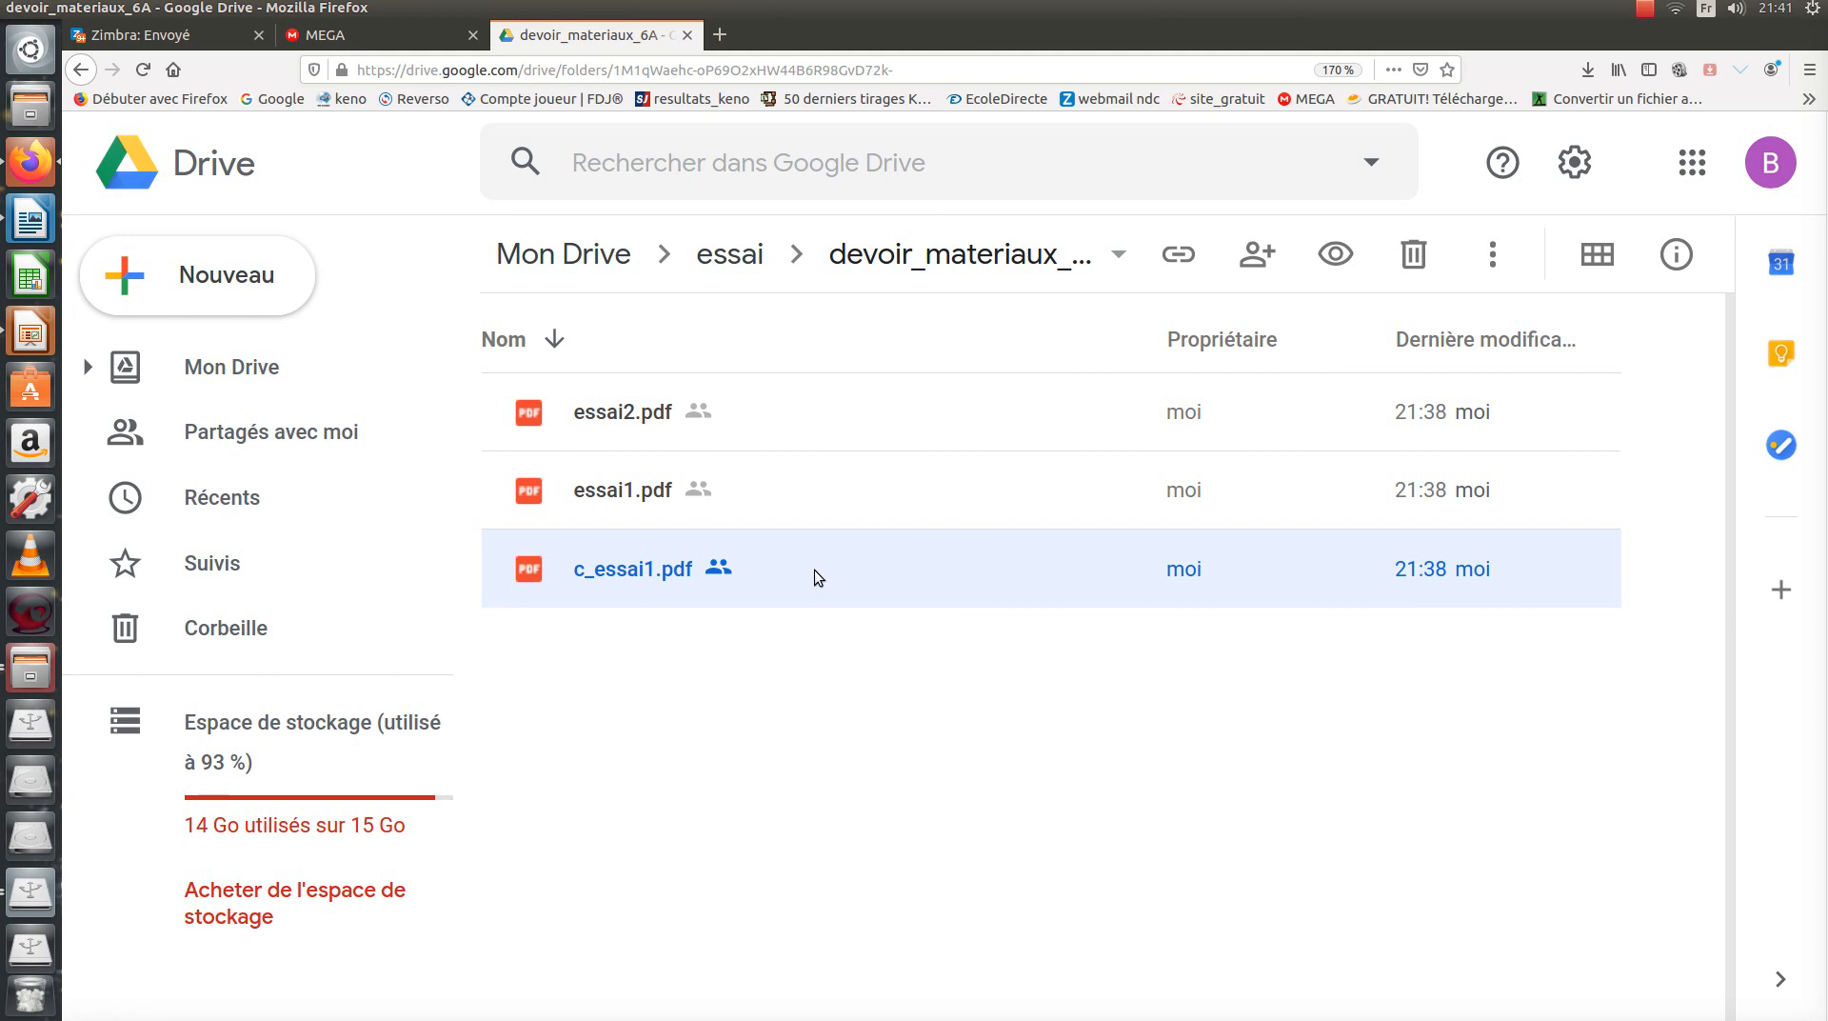
left_click(806, 500)
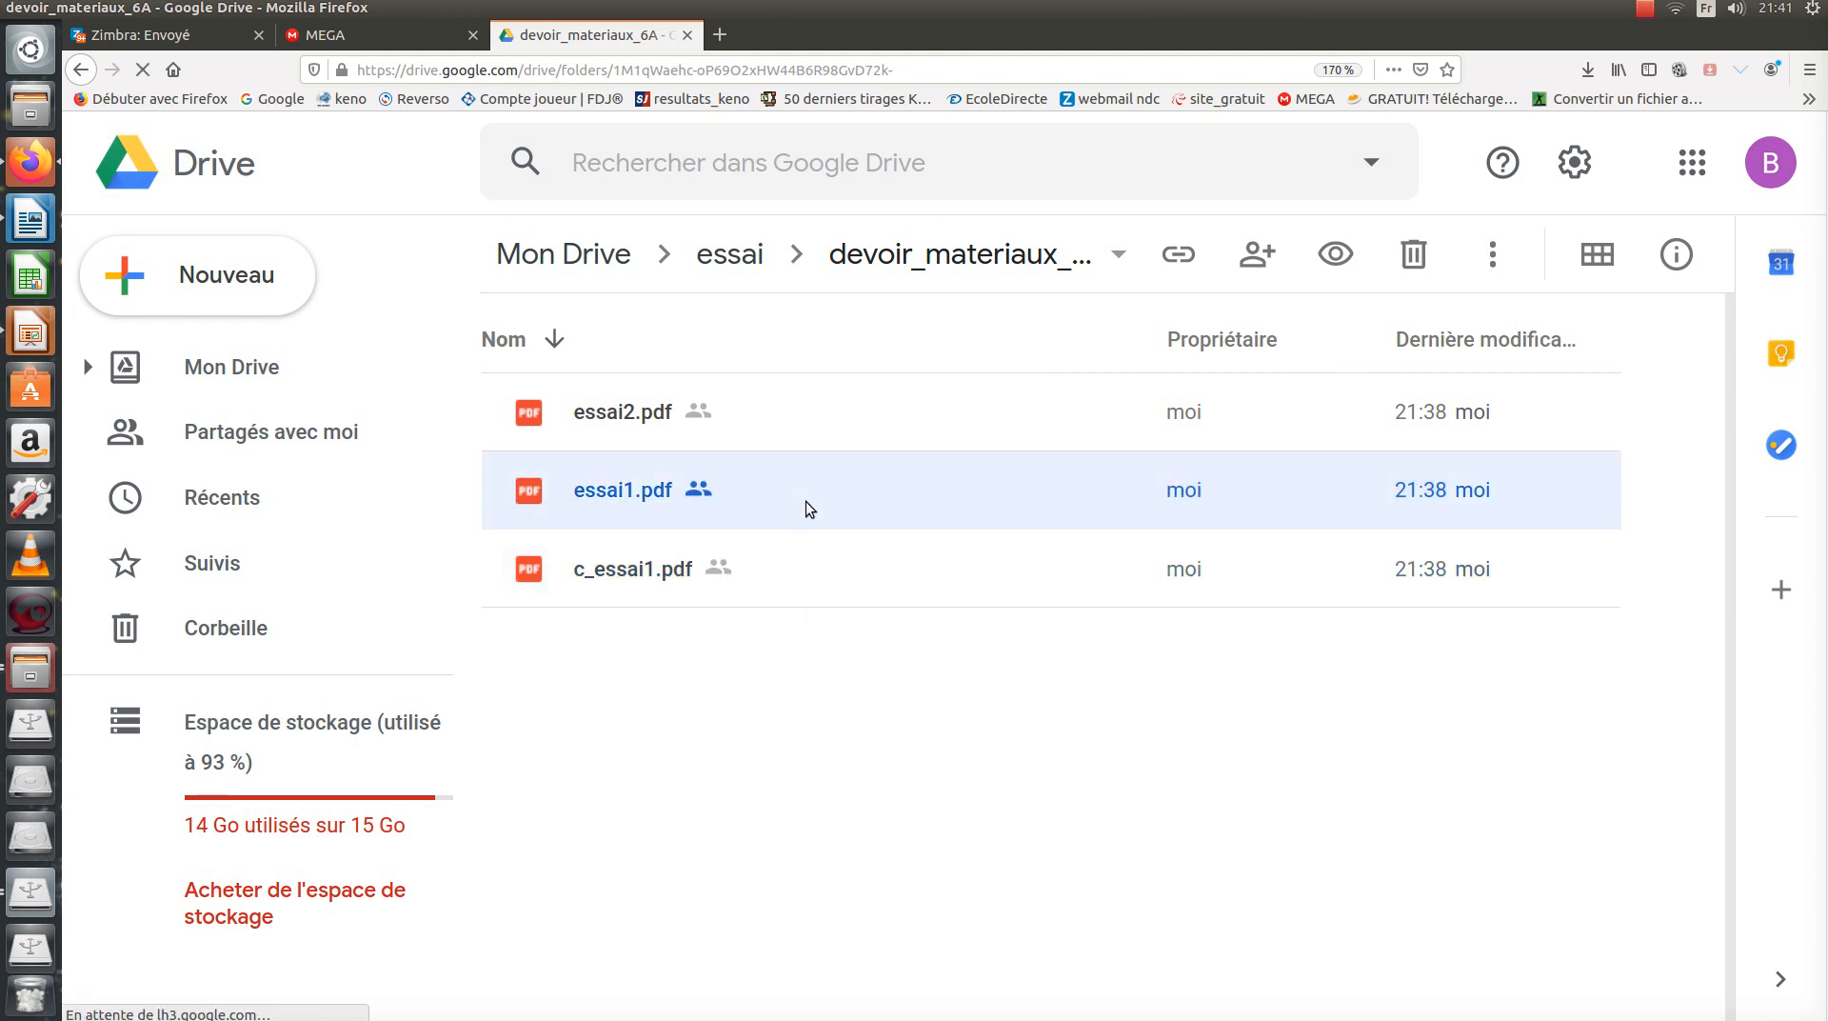
left_click(817, 551)
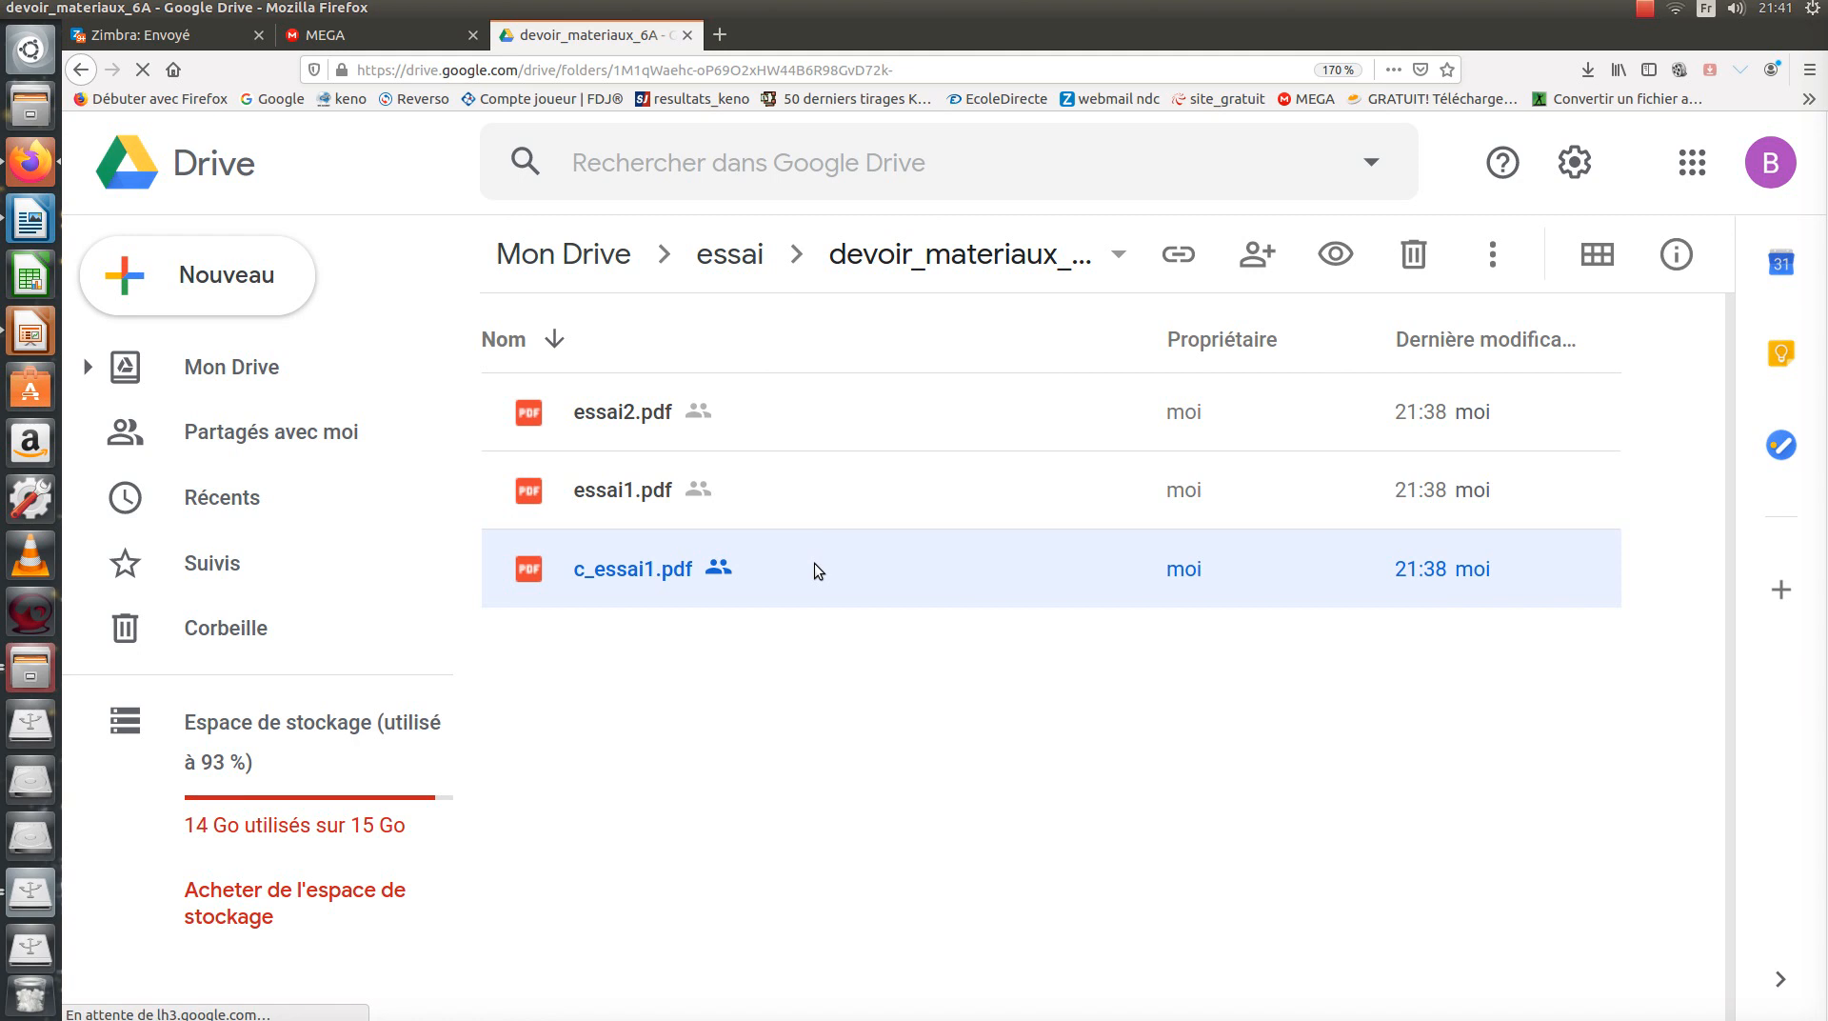
right_click(814, 562)
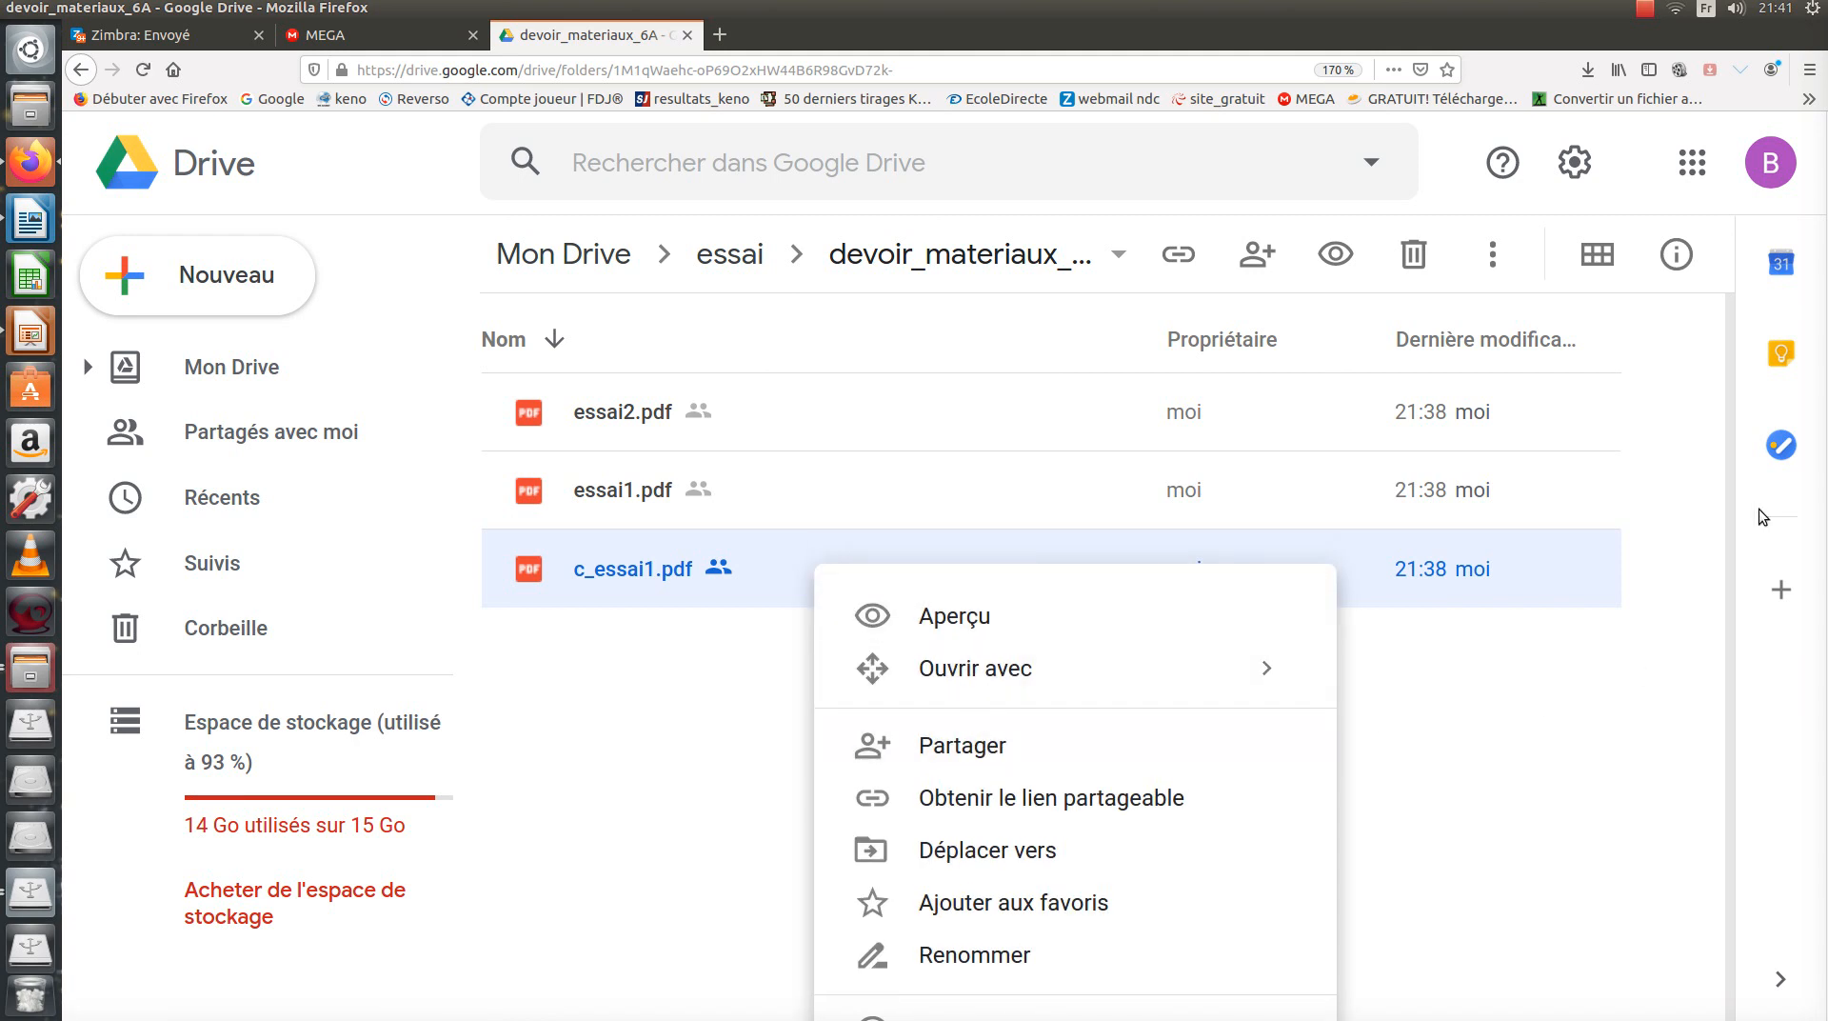
left_click(1730, 628)
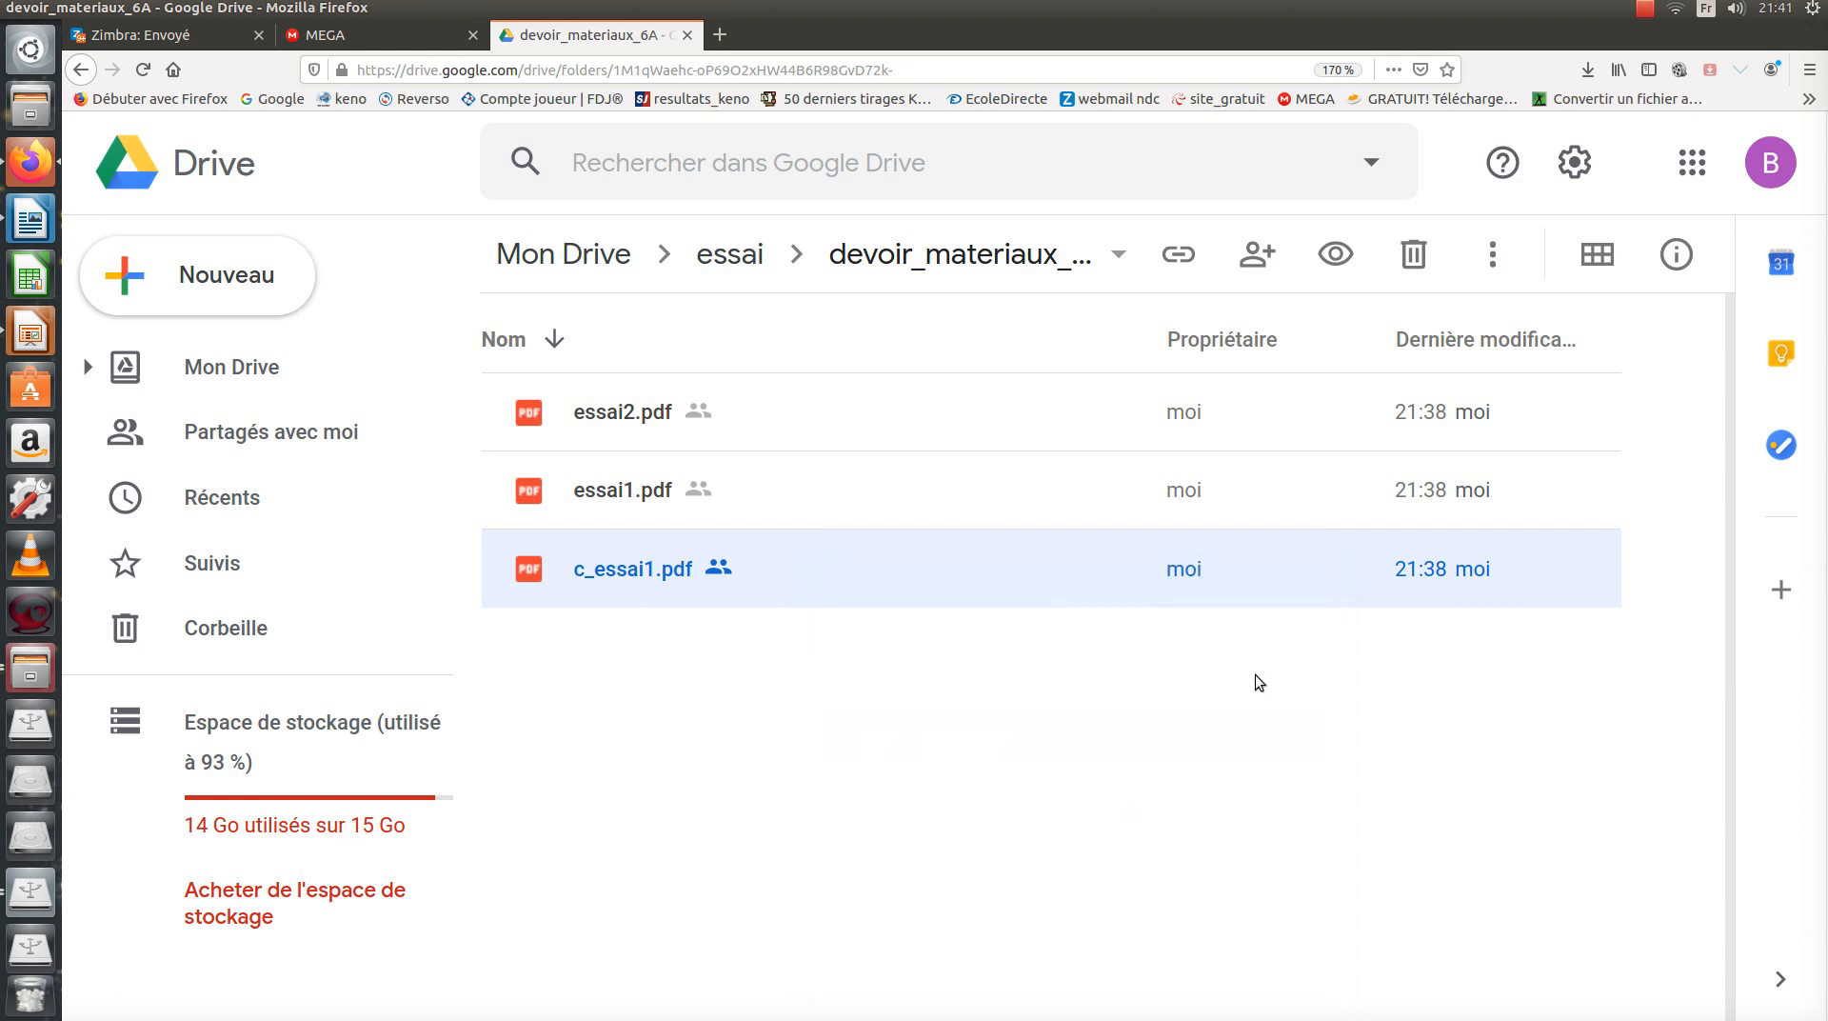
right_click(649, 573)
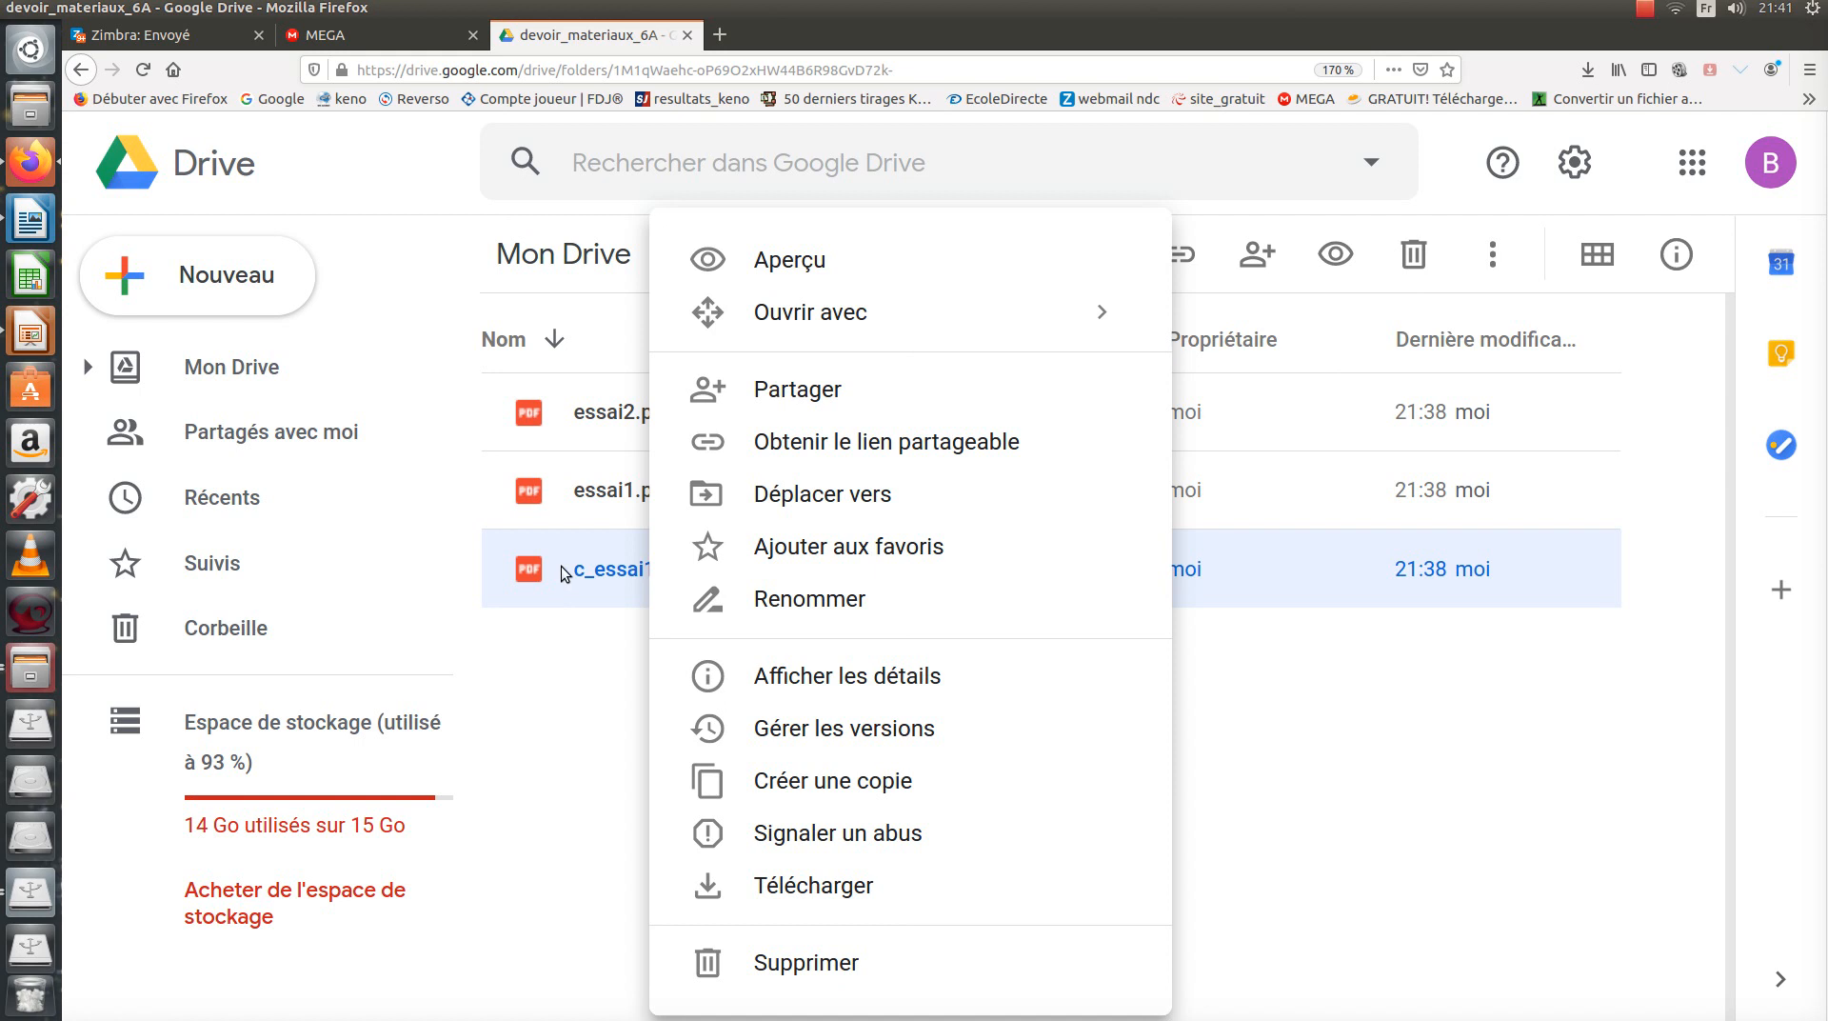
left_click(573, 653)
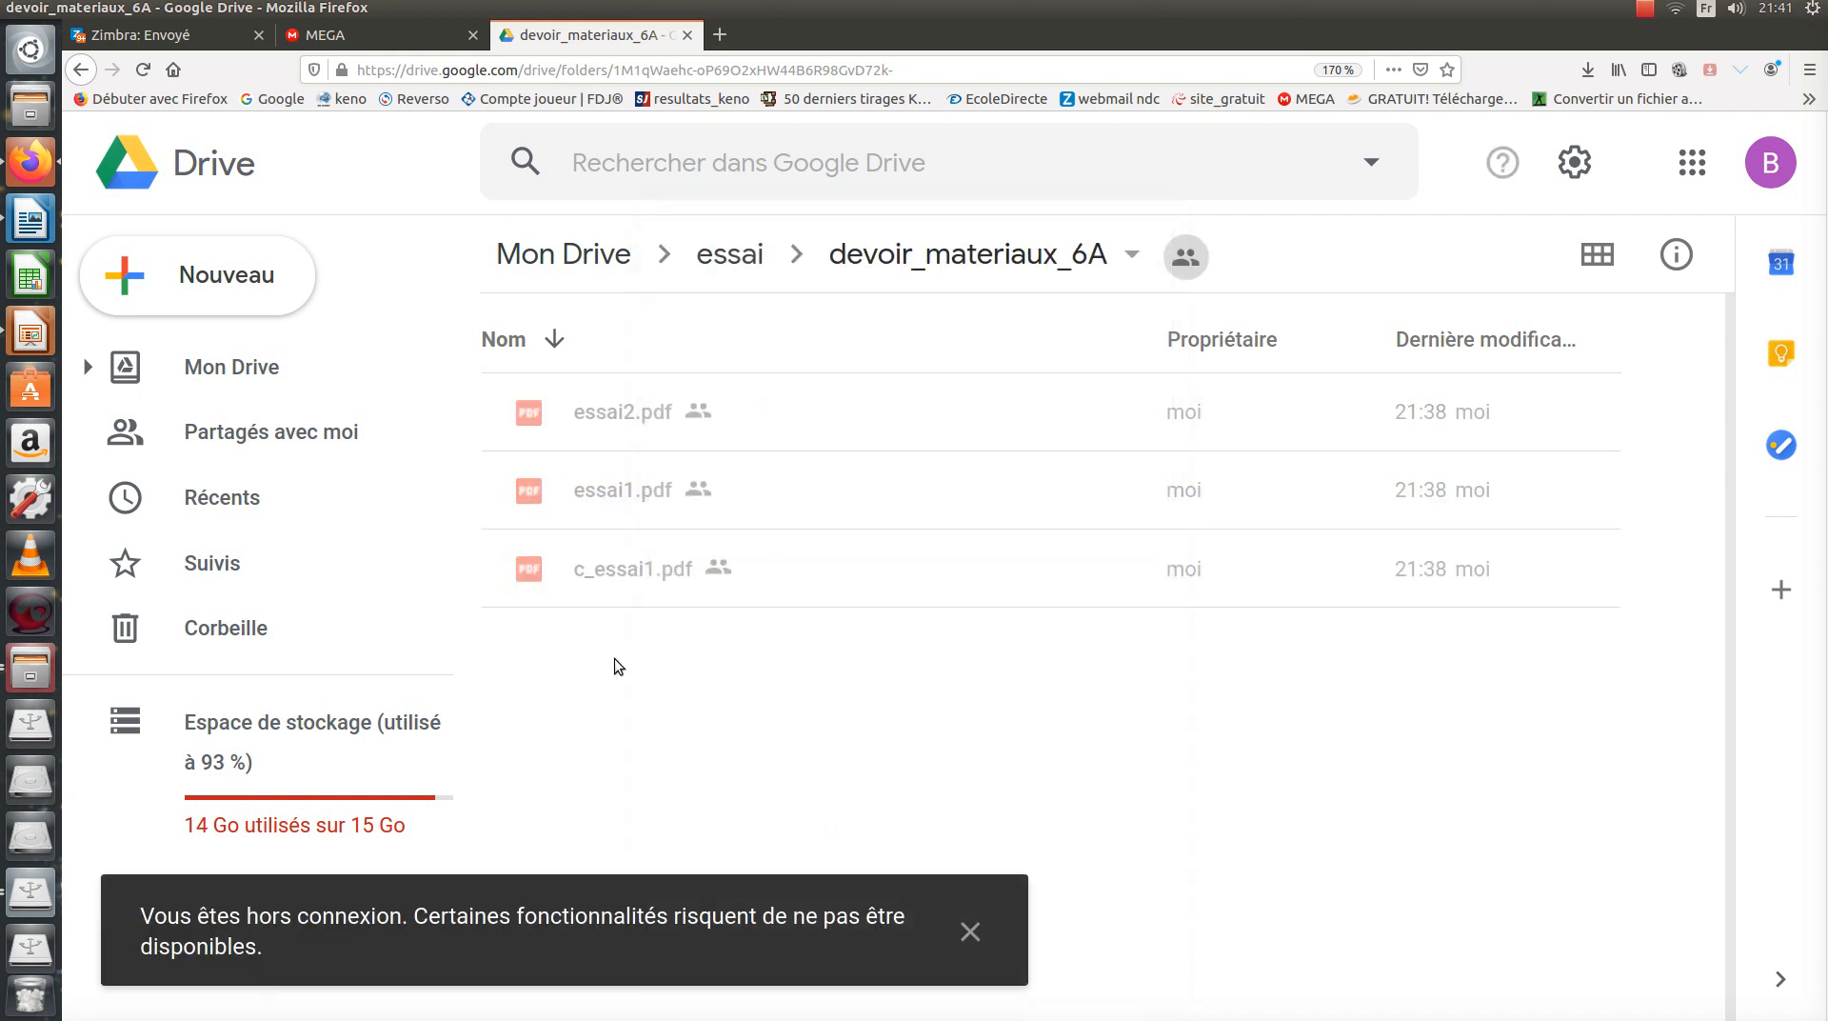
left_click(641, 570)
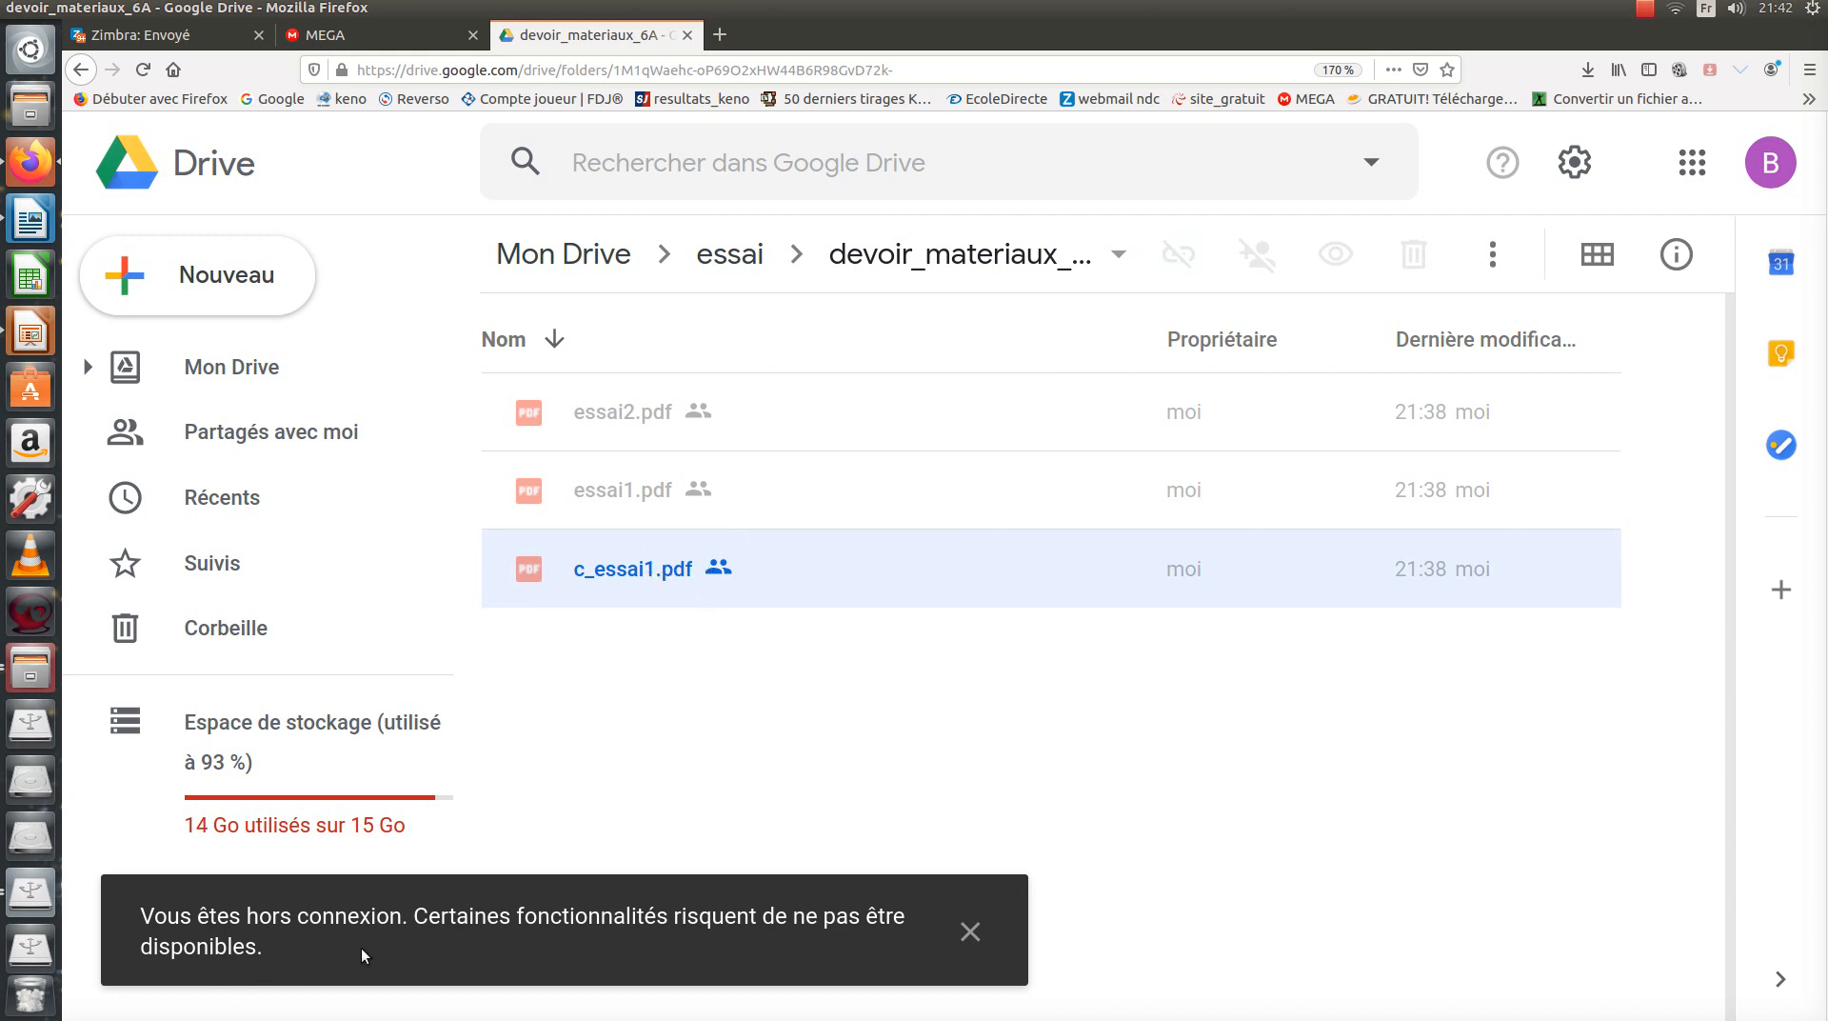
double_click(643, 569)
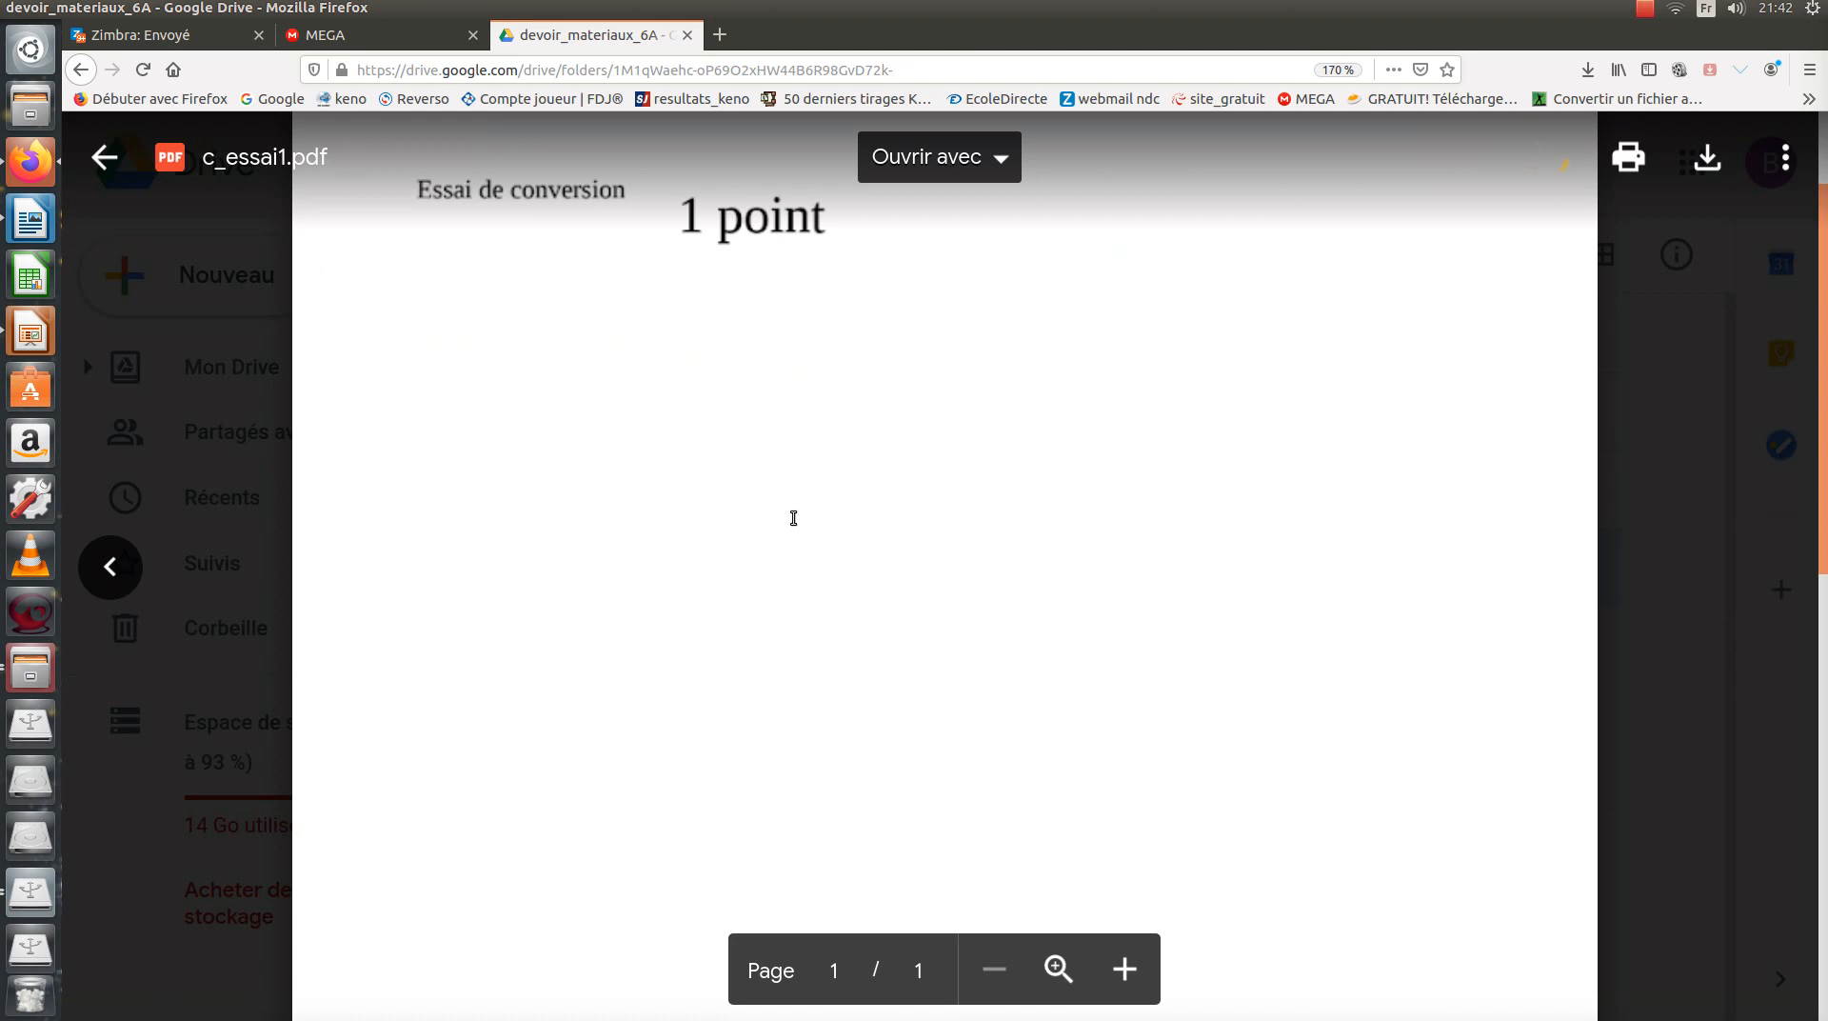
left_click(105, 157)
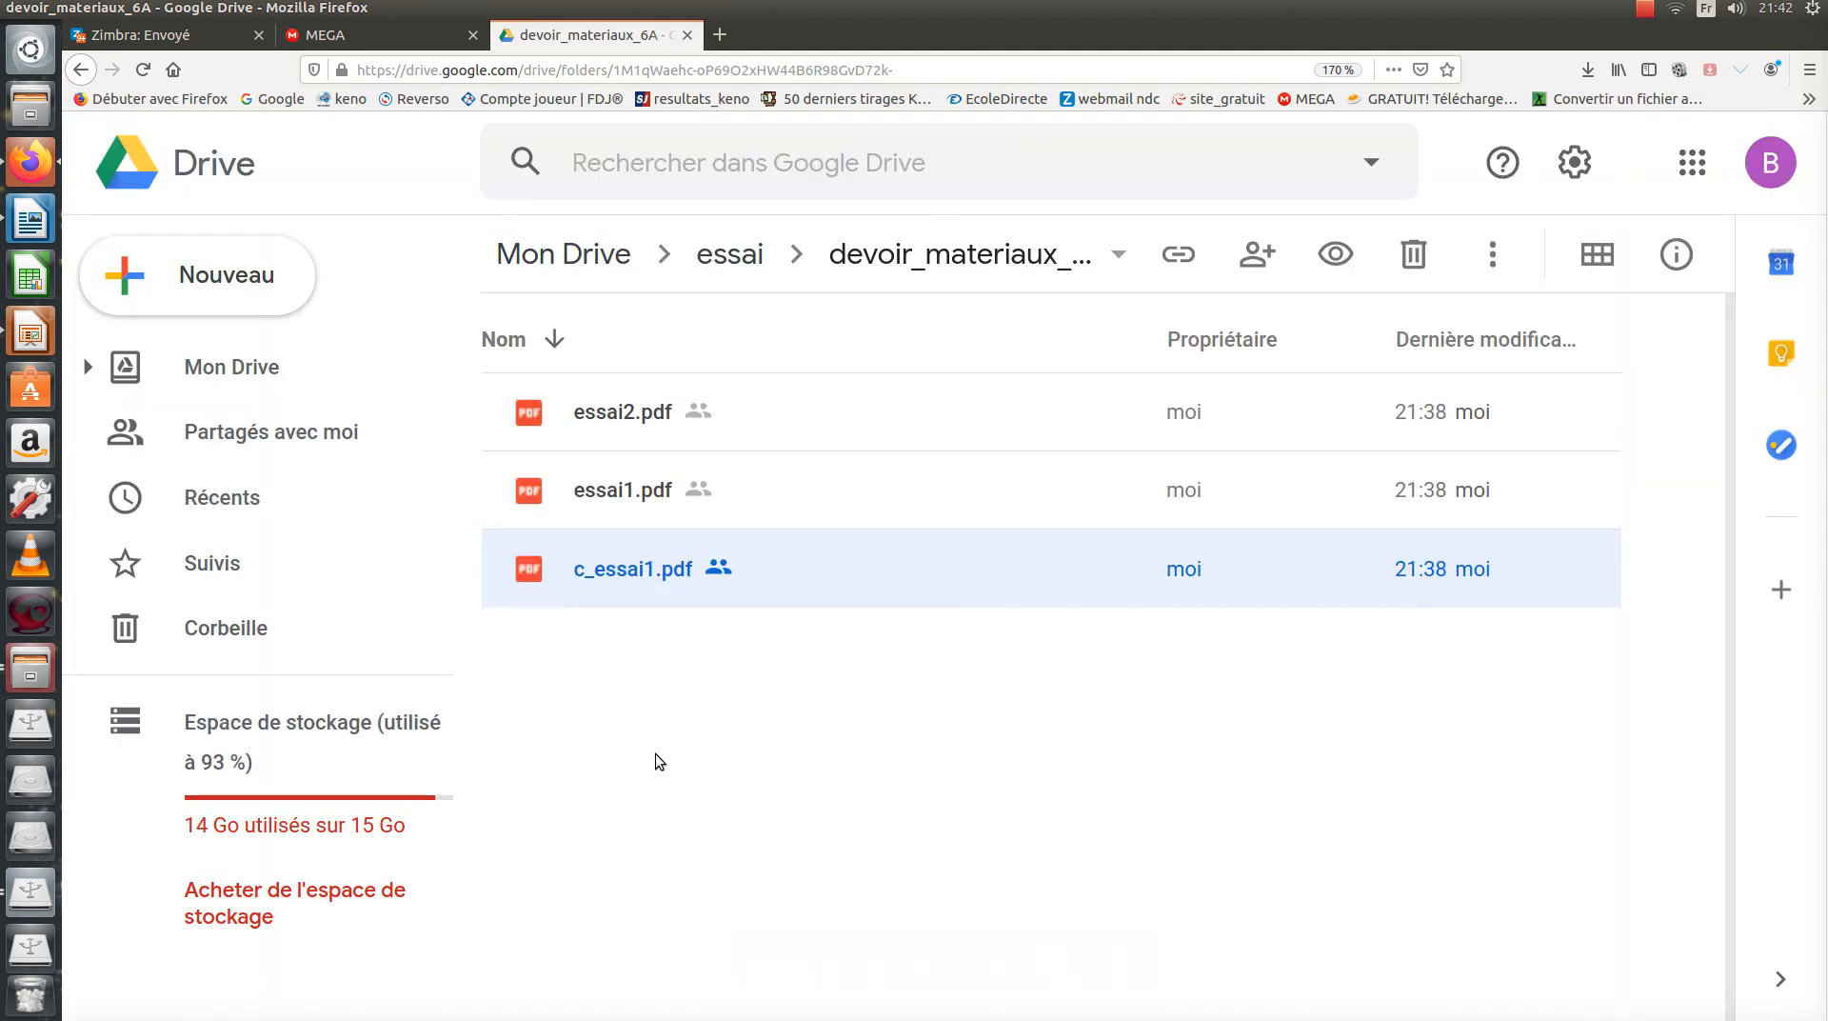